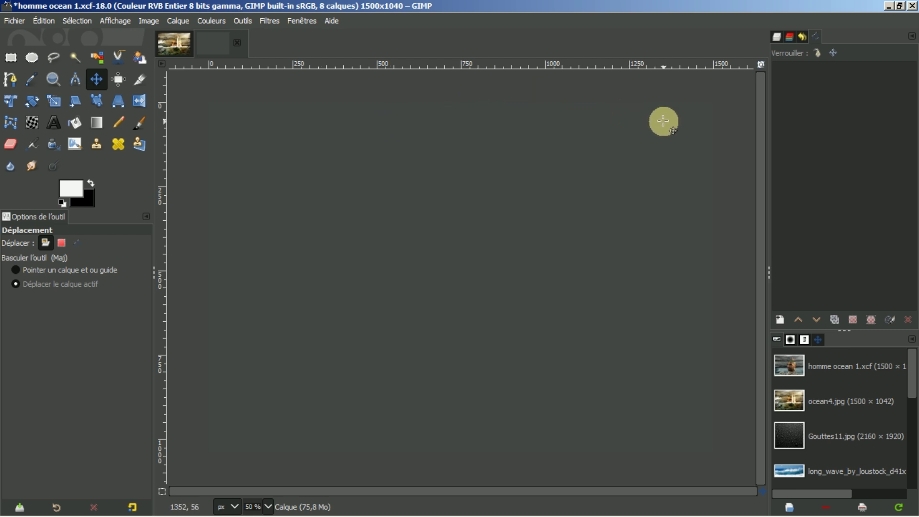
- Hide the uniform gray layer at the top of the layer stack and delete it
left_click(775, 40)
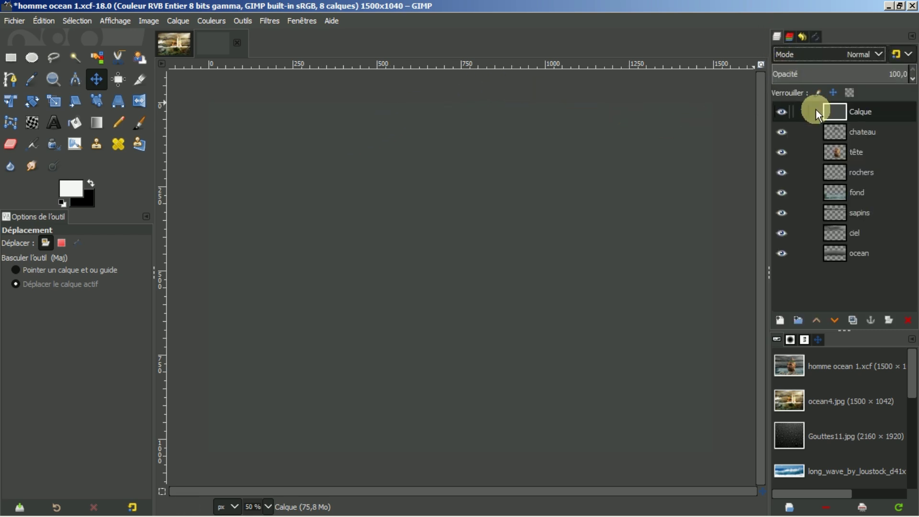
left_click(782, 111)
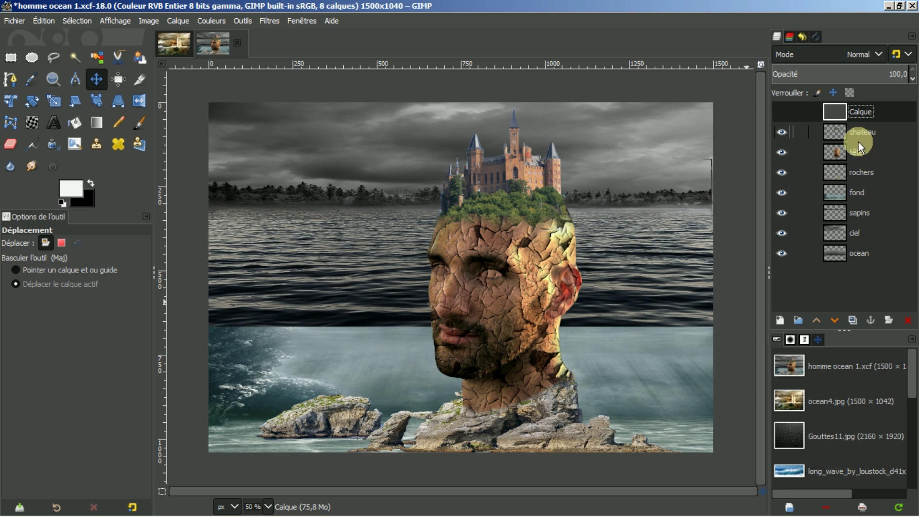
left_click(826, 509)
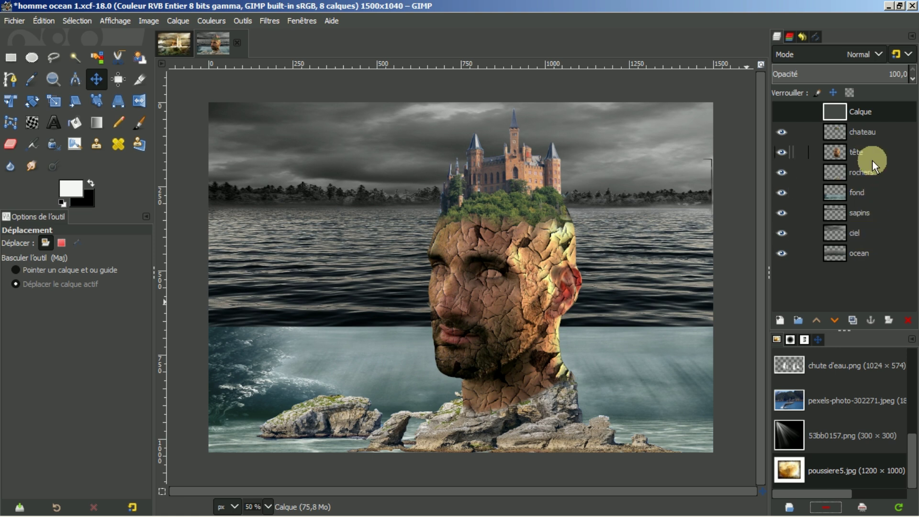
left_click(859, 113)
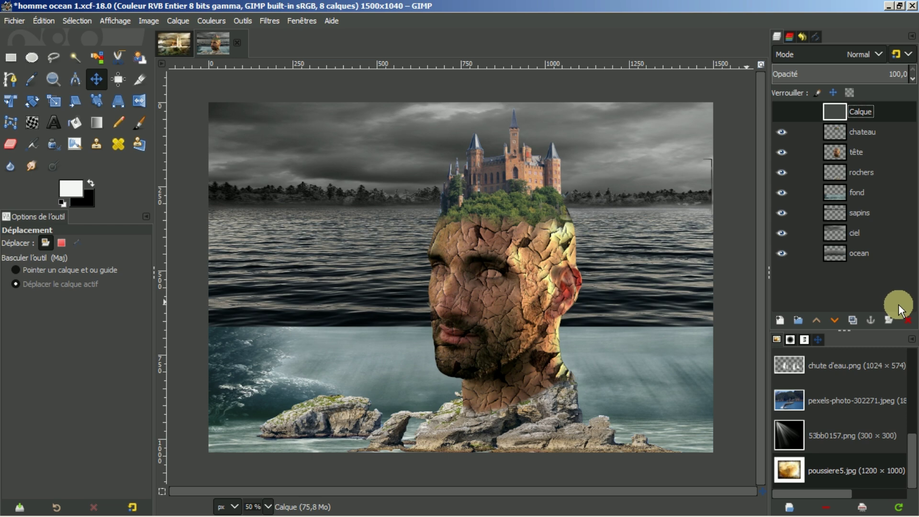
left_click(906, 320)
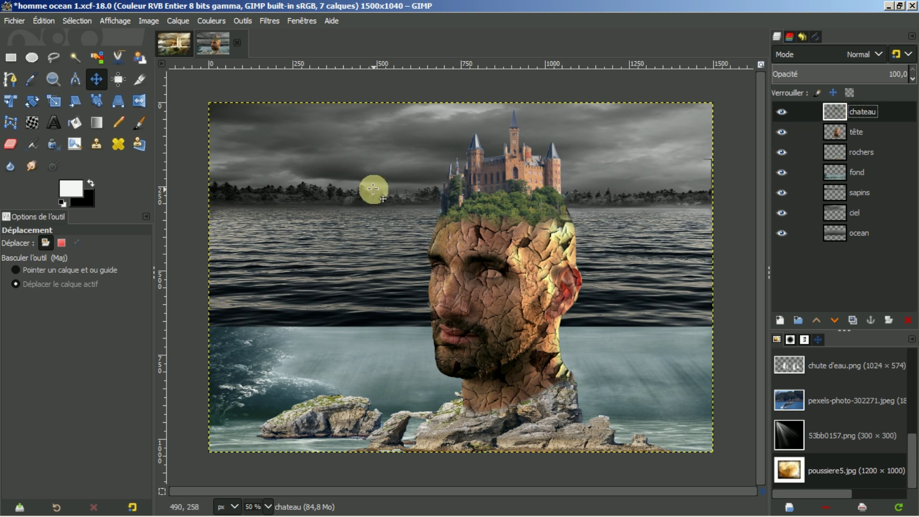
- Desaturate the chateau layer with Hue-Saturation, setting saturation to -60.4
left_click(211, 20)
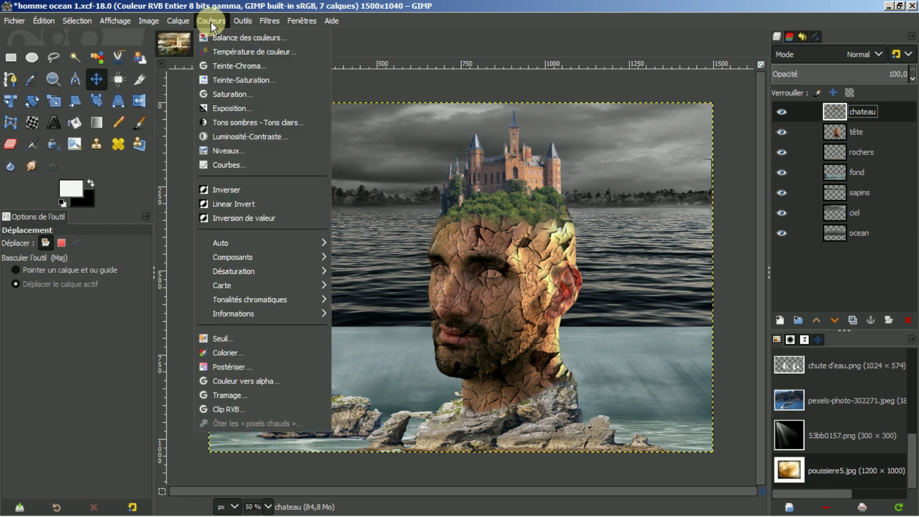
left_click(225, 80)
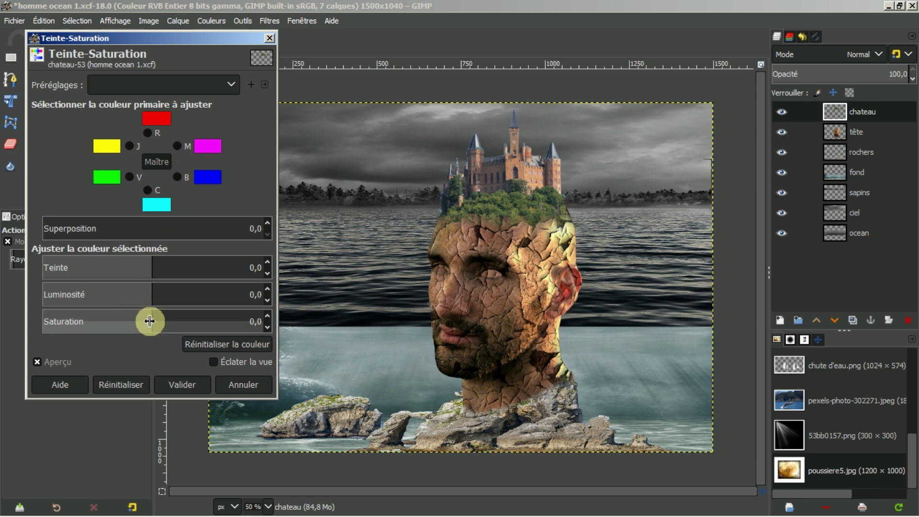
left_click_drag(153, 318, 86, 312)
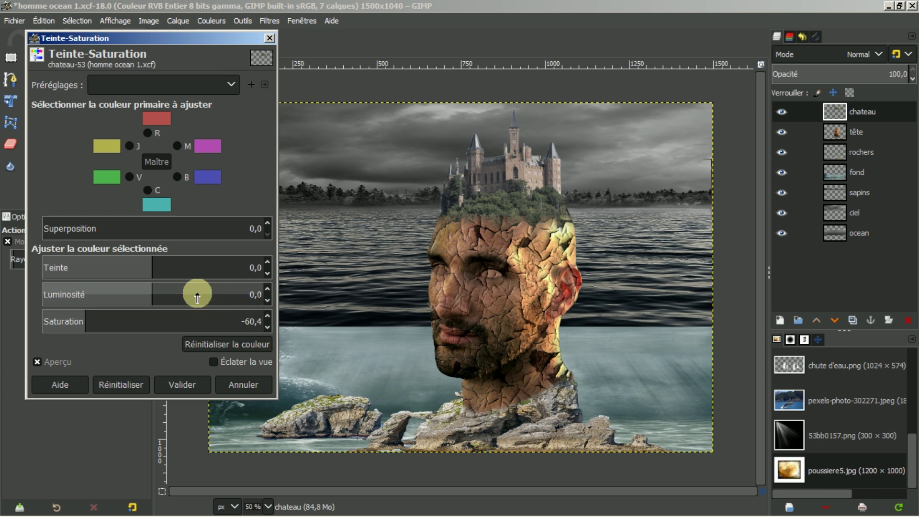
left_click(170, 385)
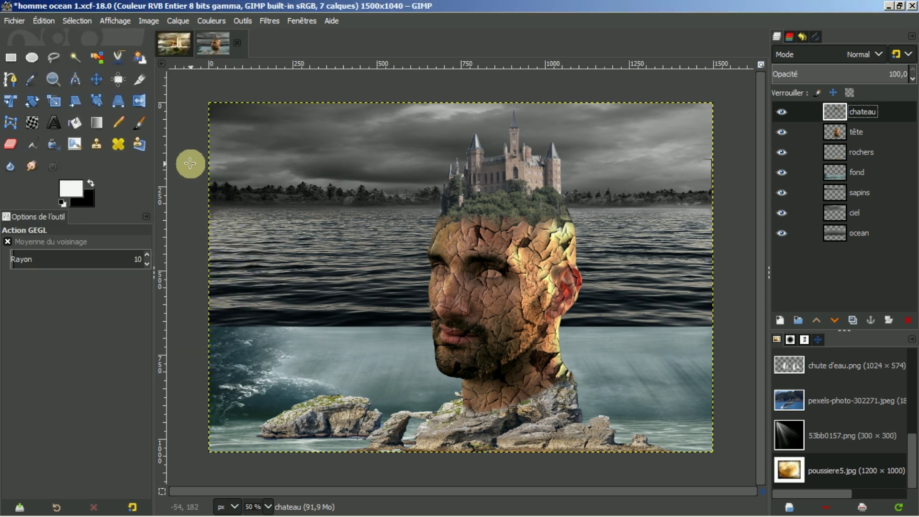
- Darken the chateau layer's midtones with Curves and move the white point to input 239, output 255
left_click(211, 22)
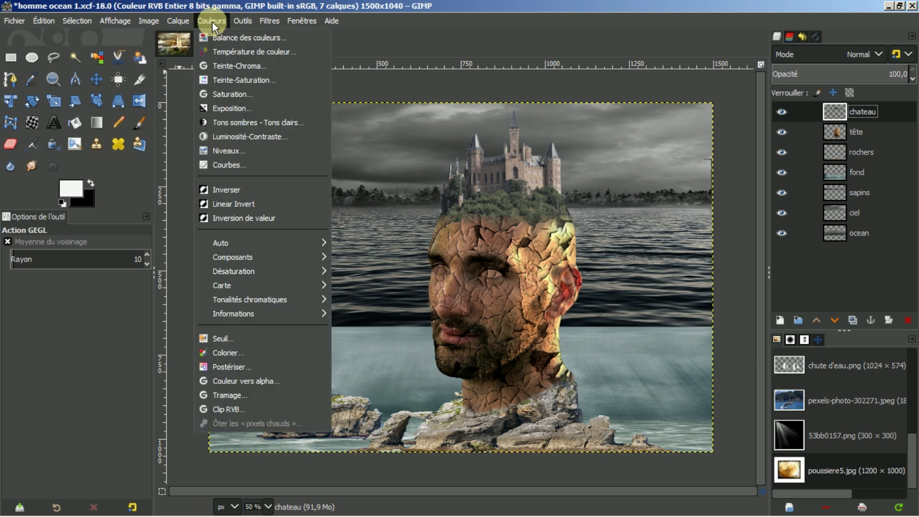
left_click(220, 166)
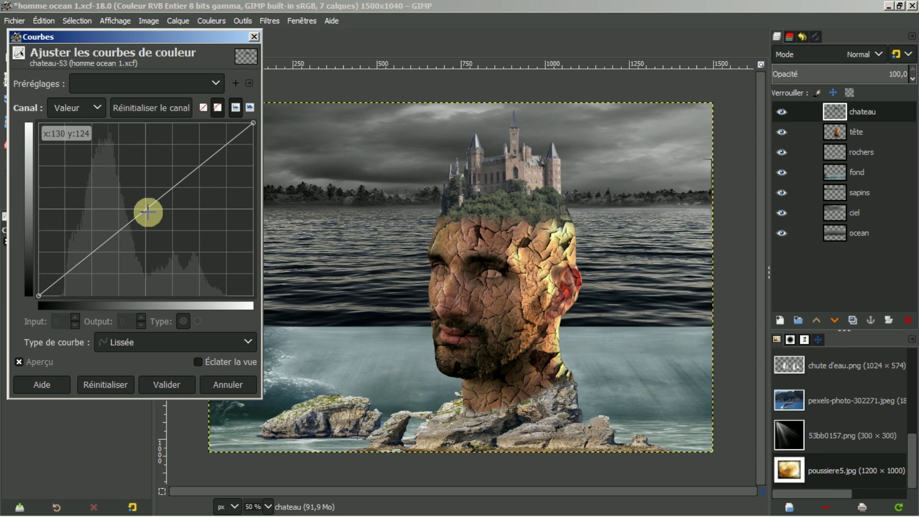
left_click_drag(146, 211, 161, 219)
left_click_drag(253, 123, 238, 120)
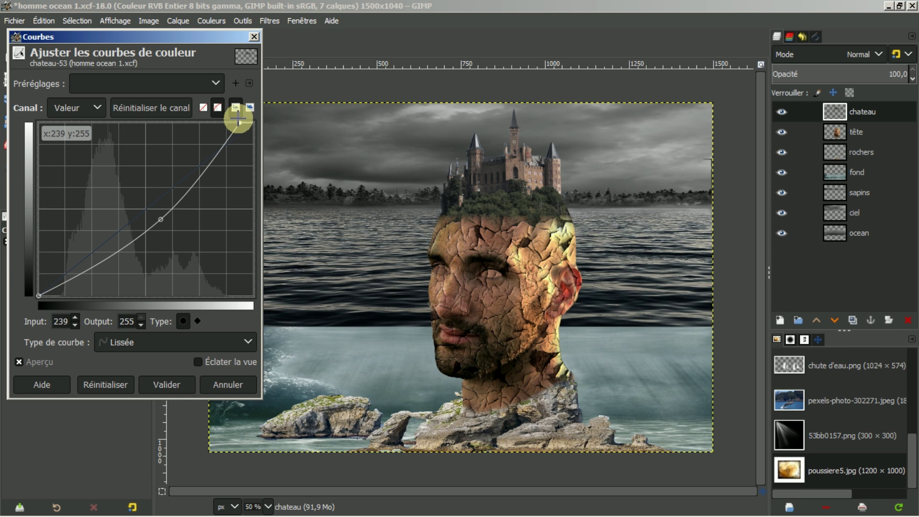
left_click(165, 384)
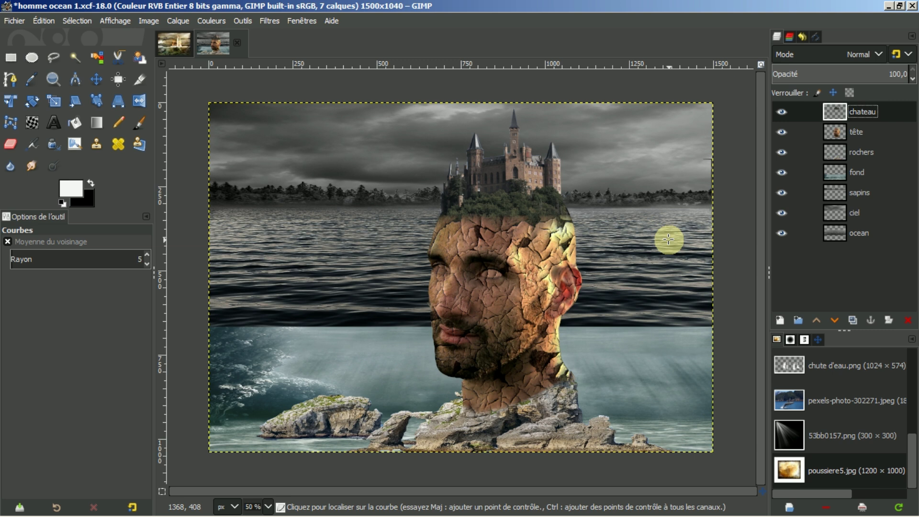
- Darken the fond layer with Curves, placing a midtone point at input 173, output 87 and the white point at input 239, output 255
left_click(835, 170)
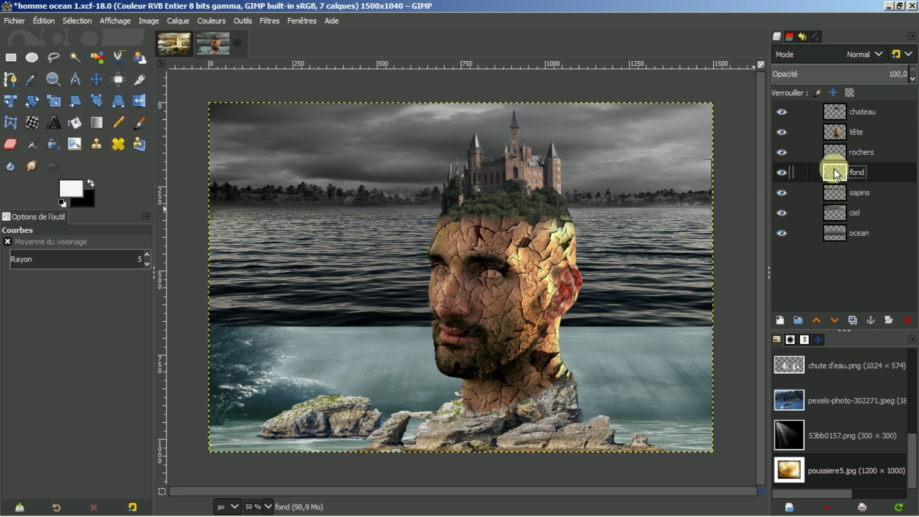
left_click(211, 21)
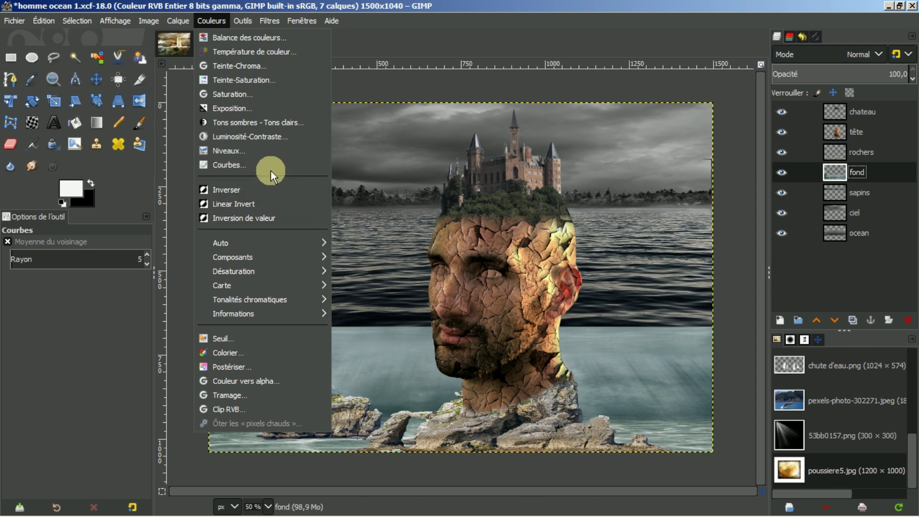
left_click(236, 166)
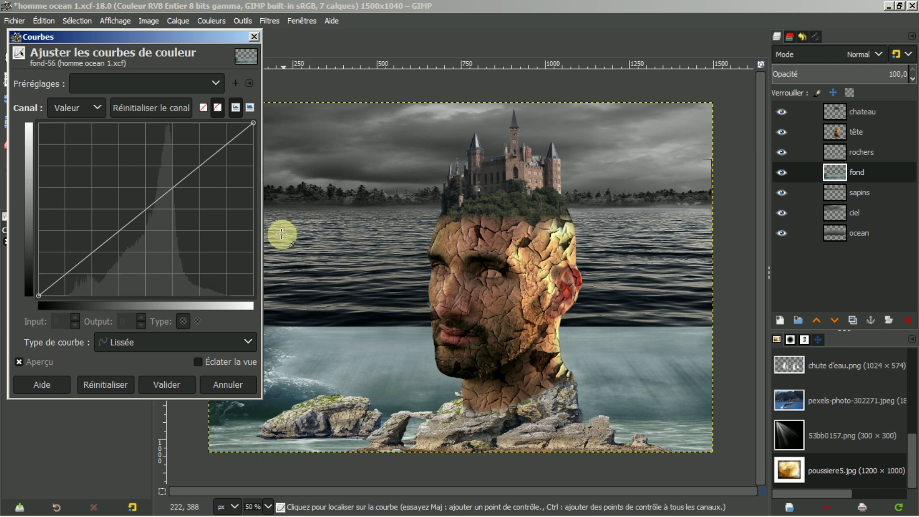
left_click_drag(148, 209, 172, 229)
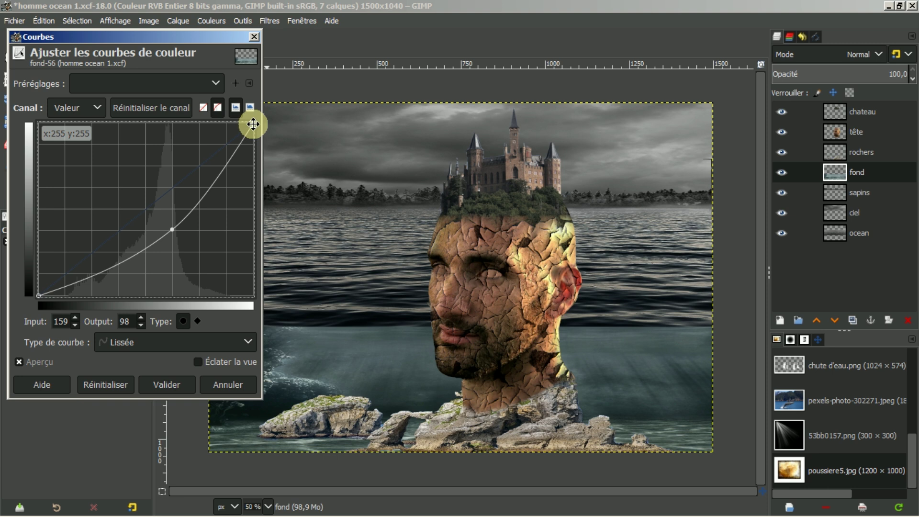
mouse_move(251, 123)
left_mouse_down()
mouse_move(228, 122)
mouse_move(253, 122)
mouse_move(240, 120)
left_mouse_up()
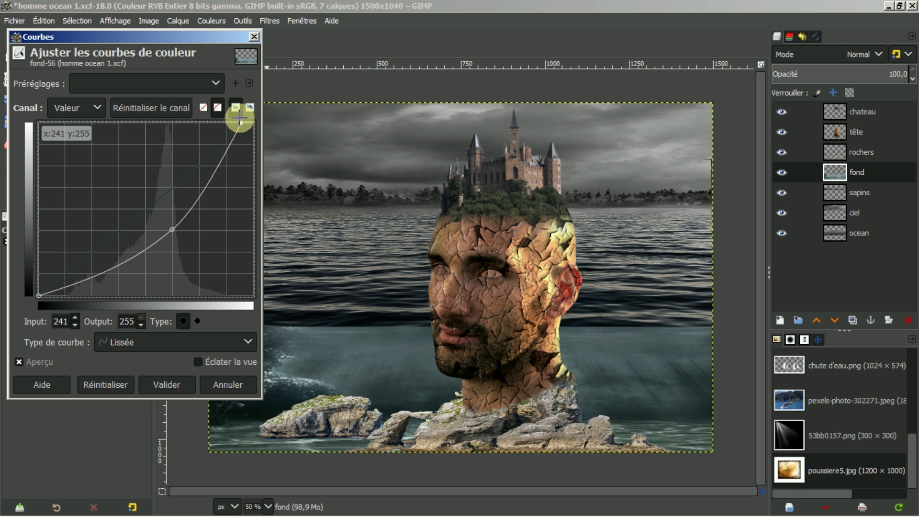
left_click_drag(239, 117, 238, 118)
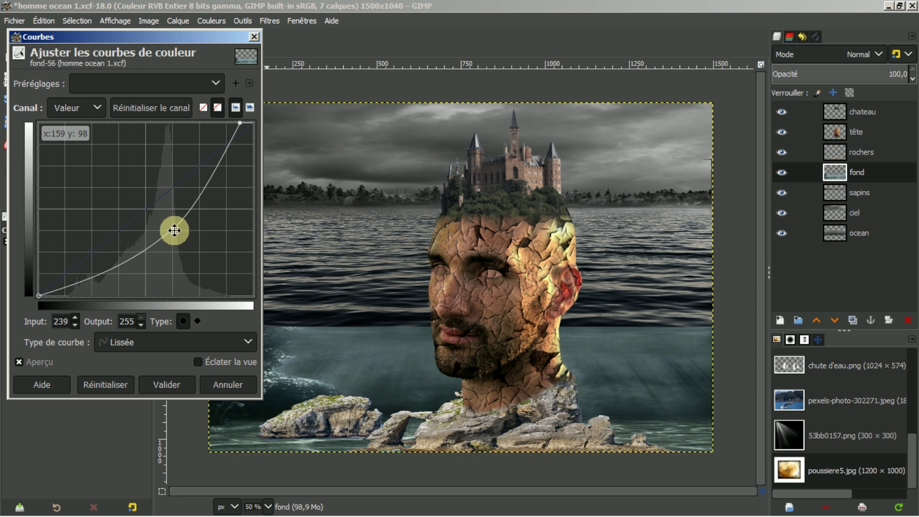
left_click_drag(173, 230, 184, 236)
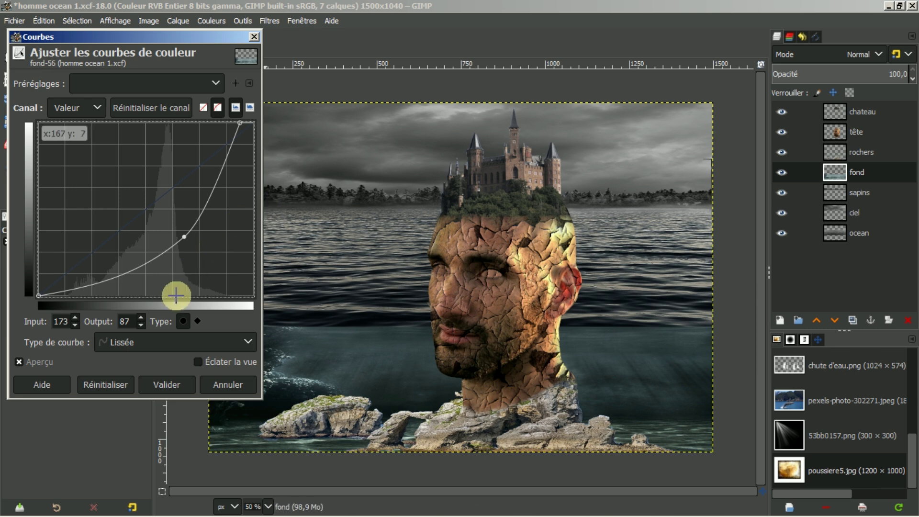
left_click(160, 383)
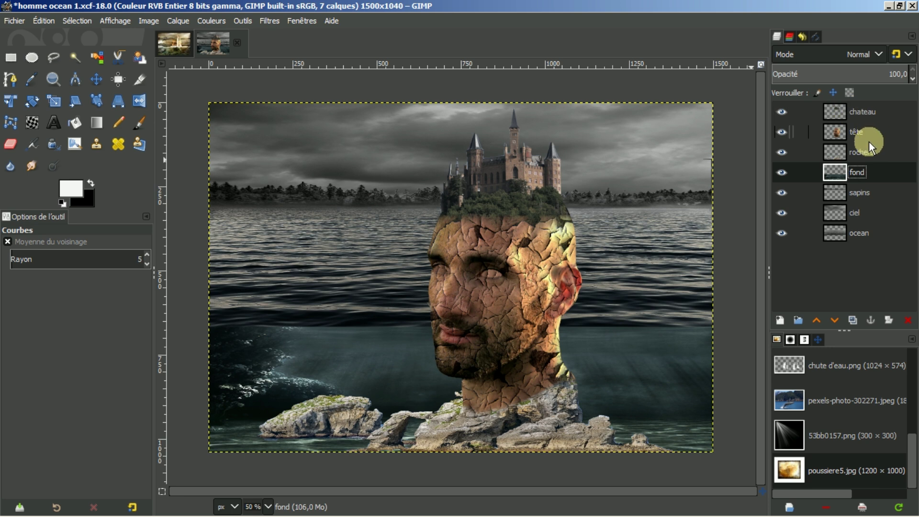
- On the tête layer, select a 645 × 288 px rectangle around the submerged part of the head, starting at the waterline
left_click(838, 132)
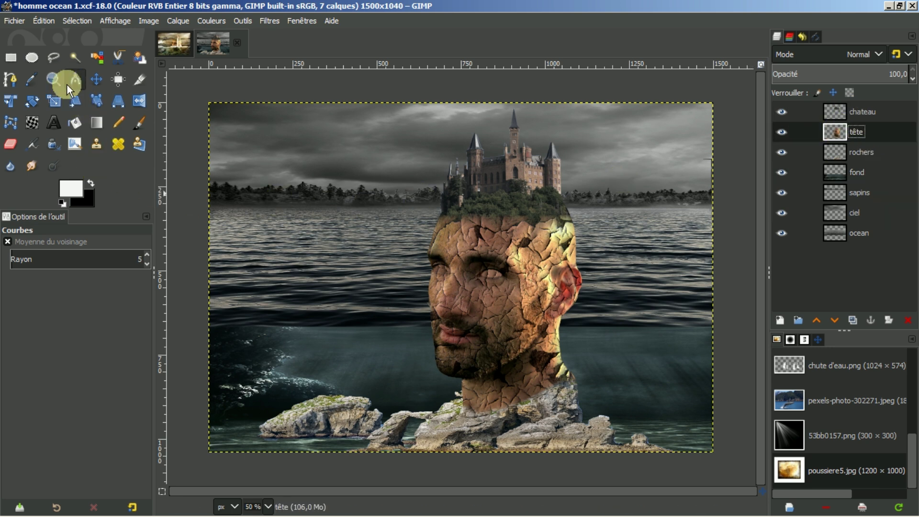
left_click(11, 58)
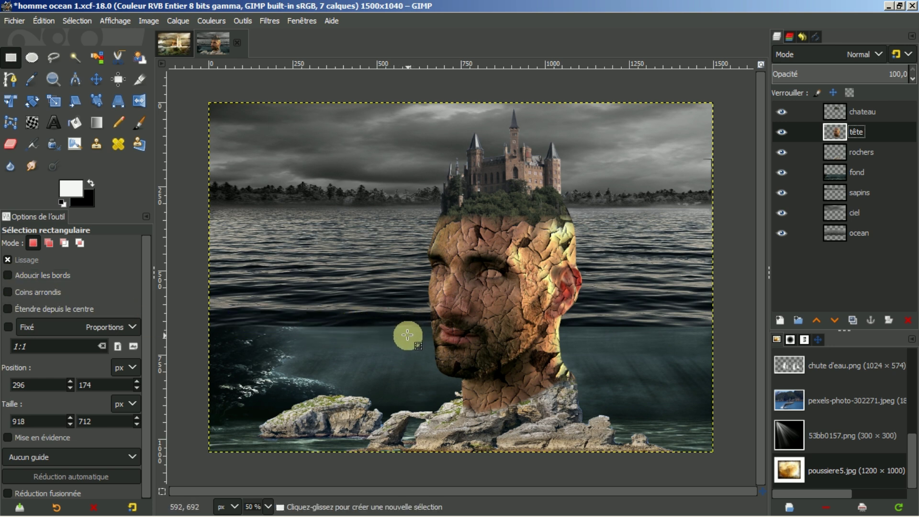
scroll(407, 335, "up", 1)
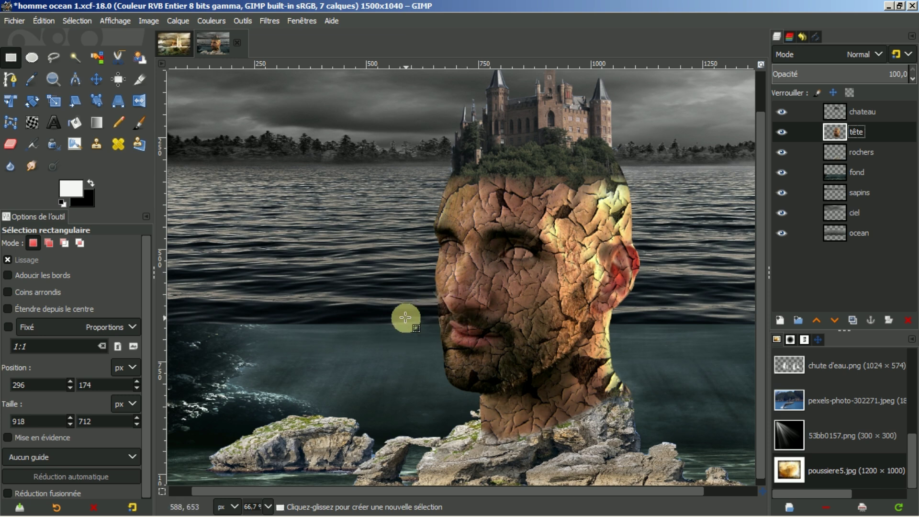
left_click_drag(391, 309, 680, 451)
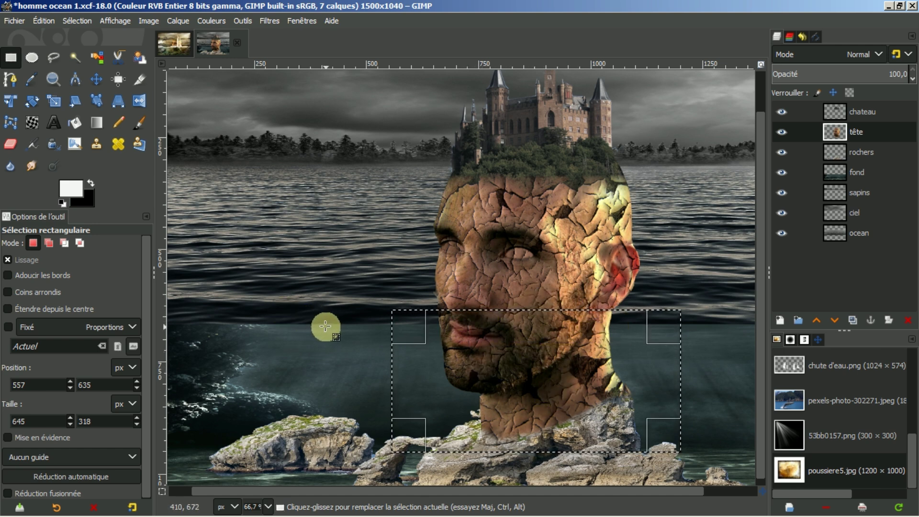
left_click_drag(493, 327, 491, 340)
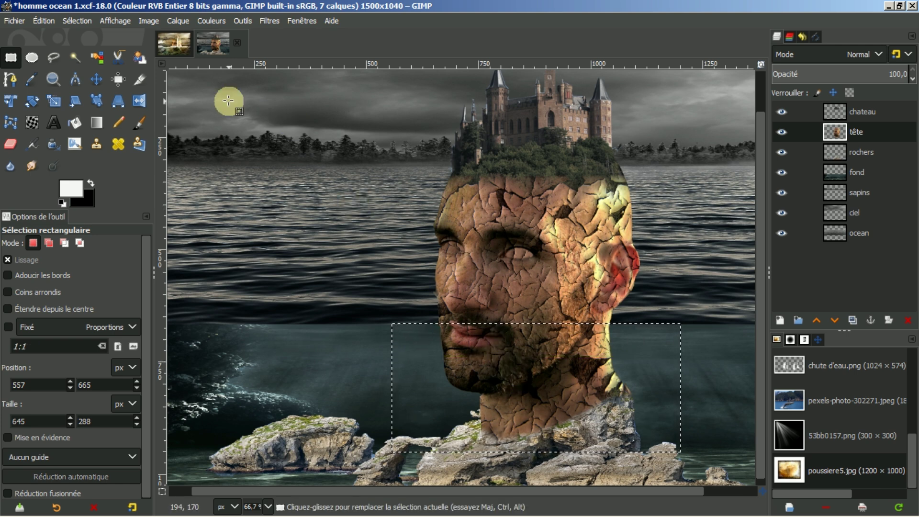
- Cut the selected lower part of the head and paste it onto a new layer
left_click(42, 19)
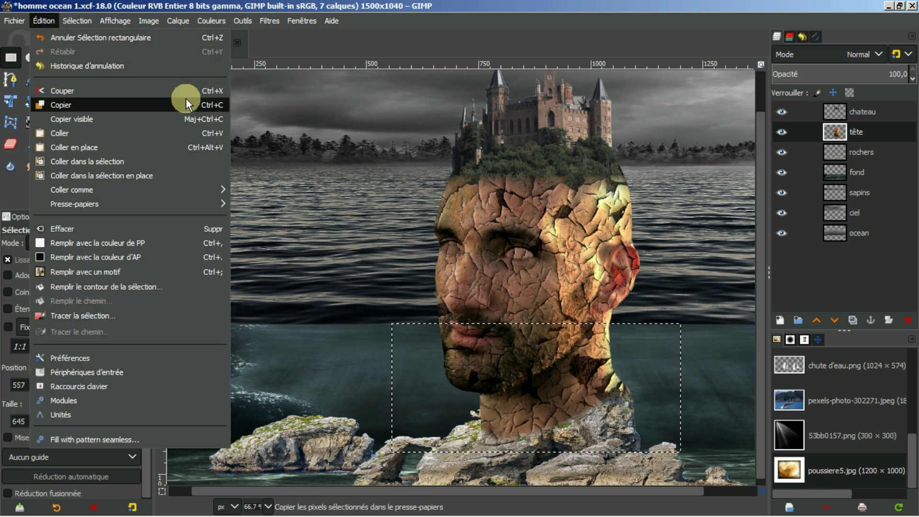
left_click(308, 44)
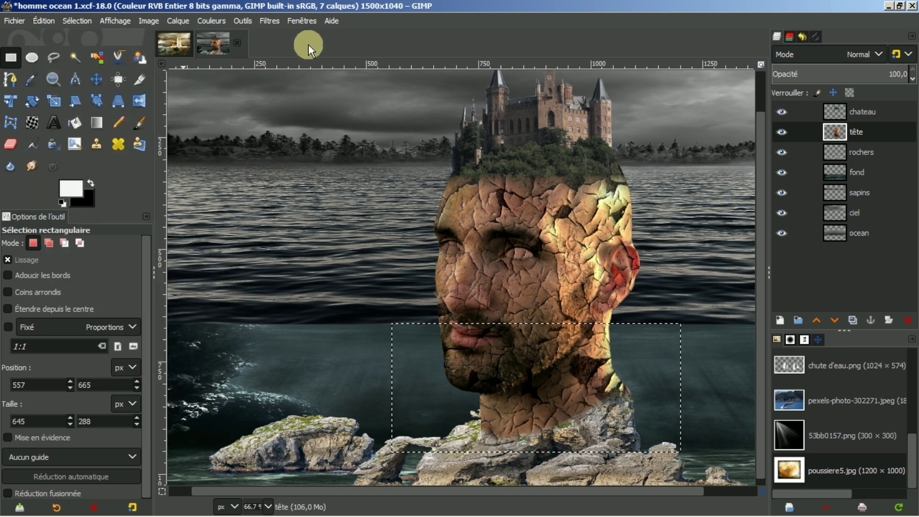
key("ctrl+x")
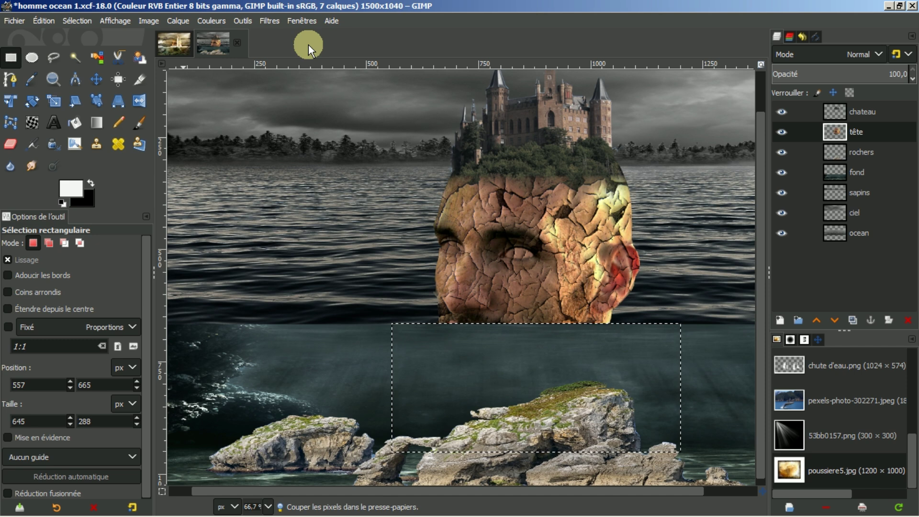
key("ctrl")
key("ctrl+v")
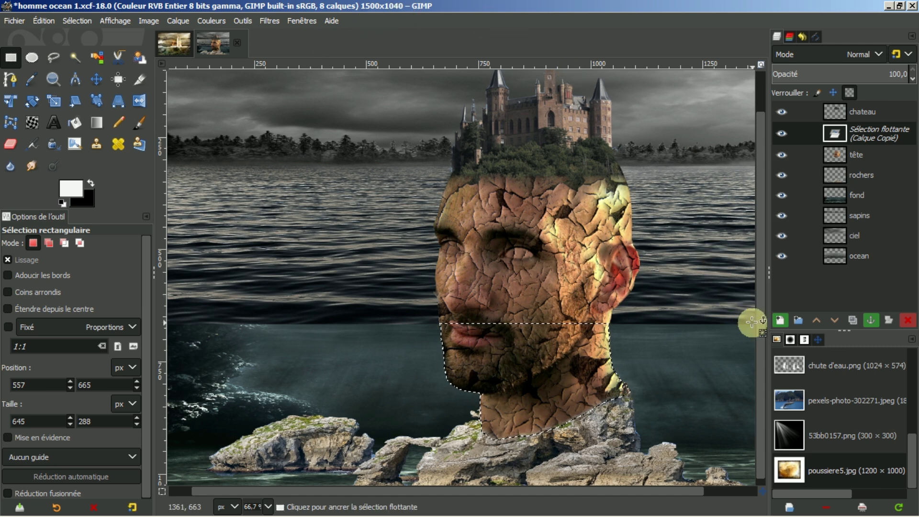
left_click(779, 321)
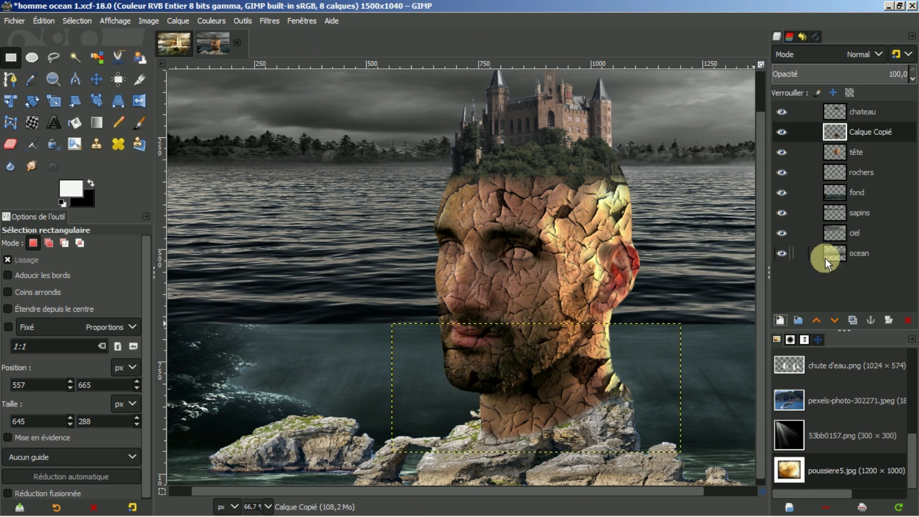
- Rename the pasted layer as "tete fond"
double_click(869, 131)
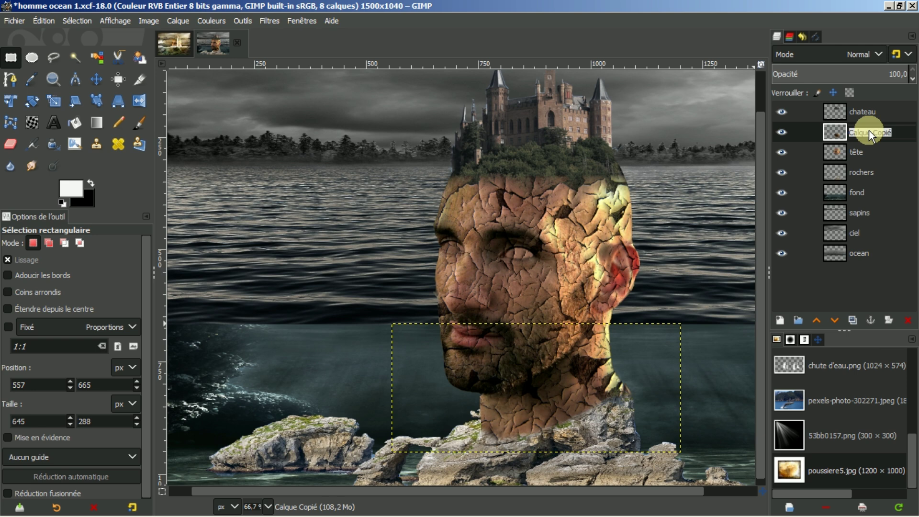
type("tete fond")
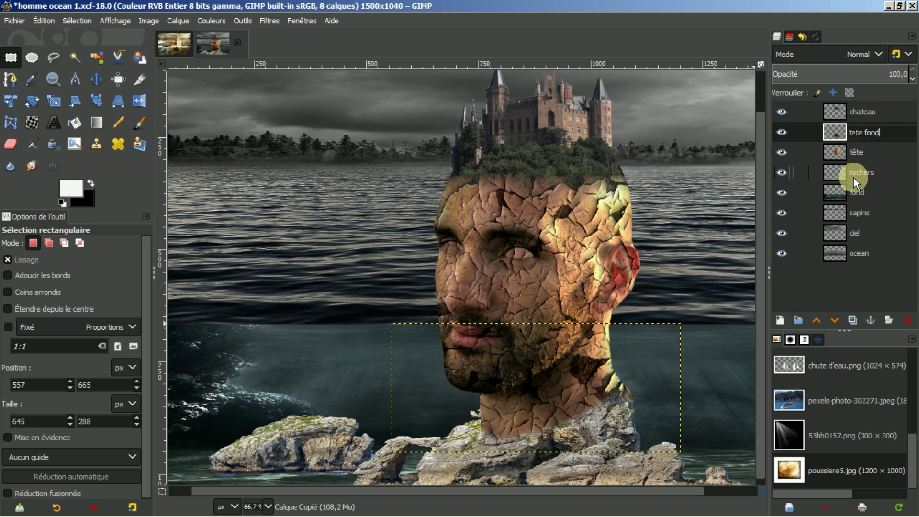
type("4")
key("Return")
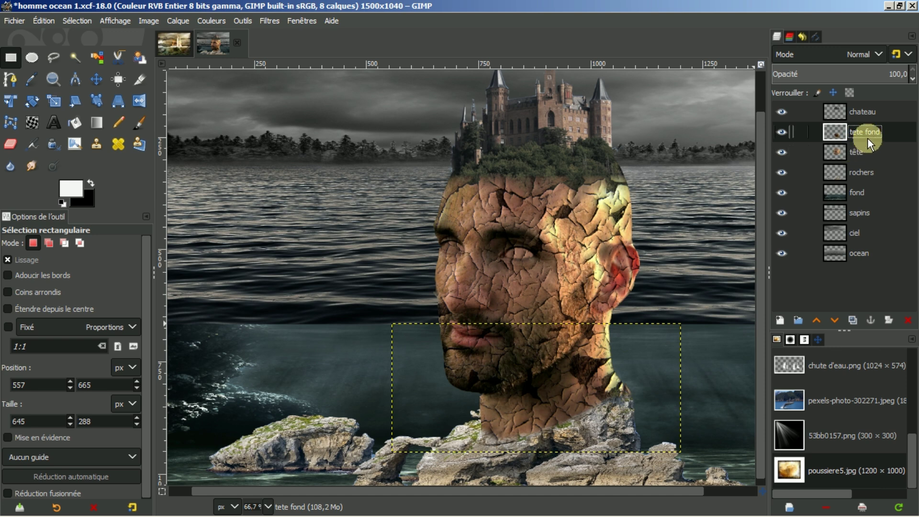
- Expand the tete fond layer to the image dimensions
right_click(857, 130)
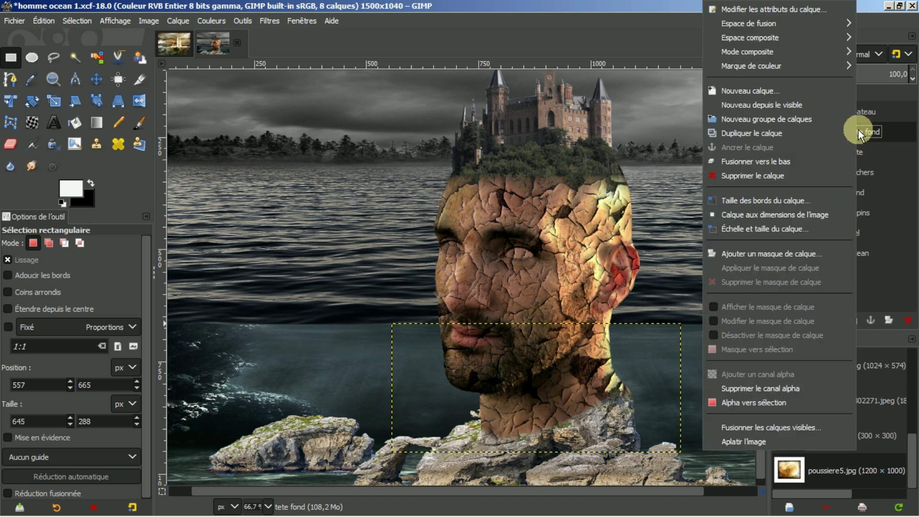
left_click(781, 216)
left_click(819, 339)
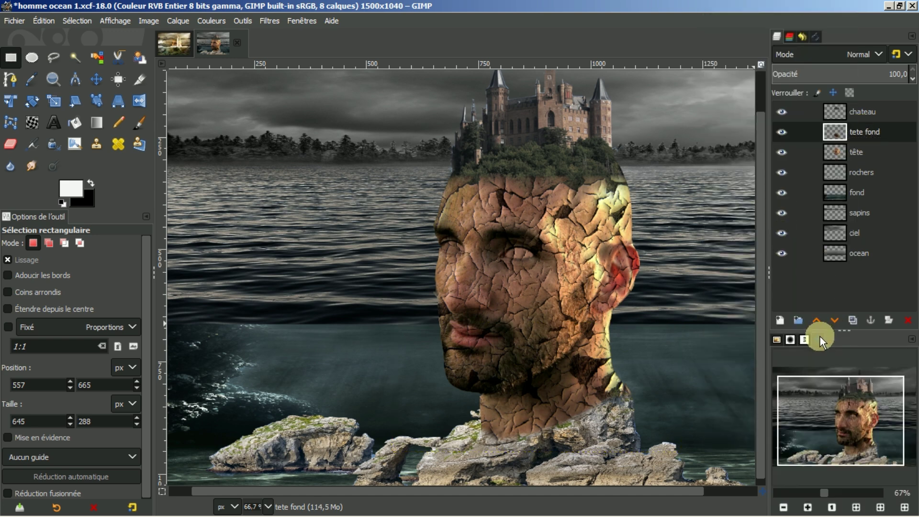
left_click(855, 507)
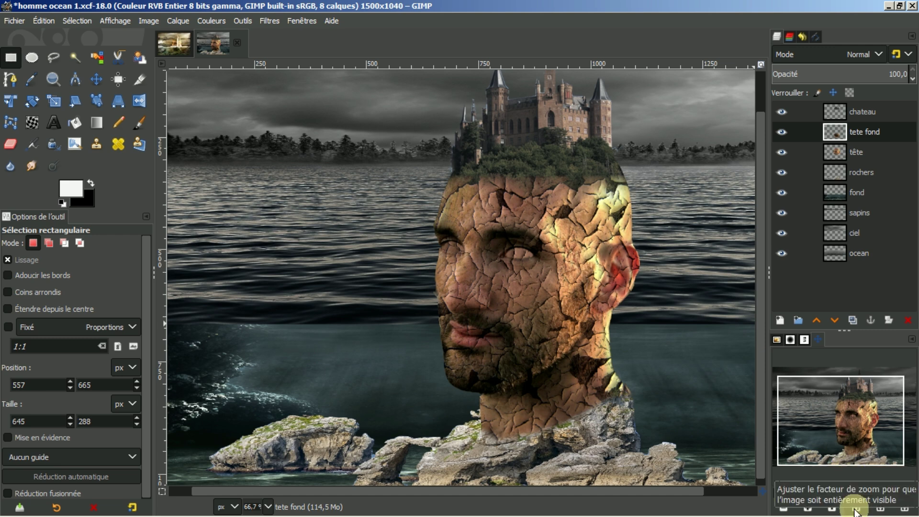
left_click(782, 507)
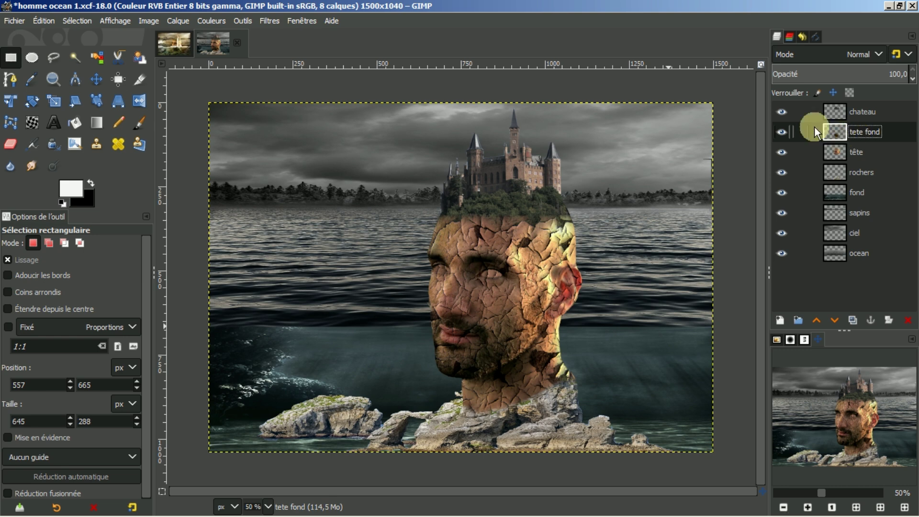
- Colorize the tete fond layer with the "visage eau" preset: hue 0.5000, saturation 0.2645 and lightness -0.250
left_click(209, 21)
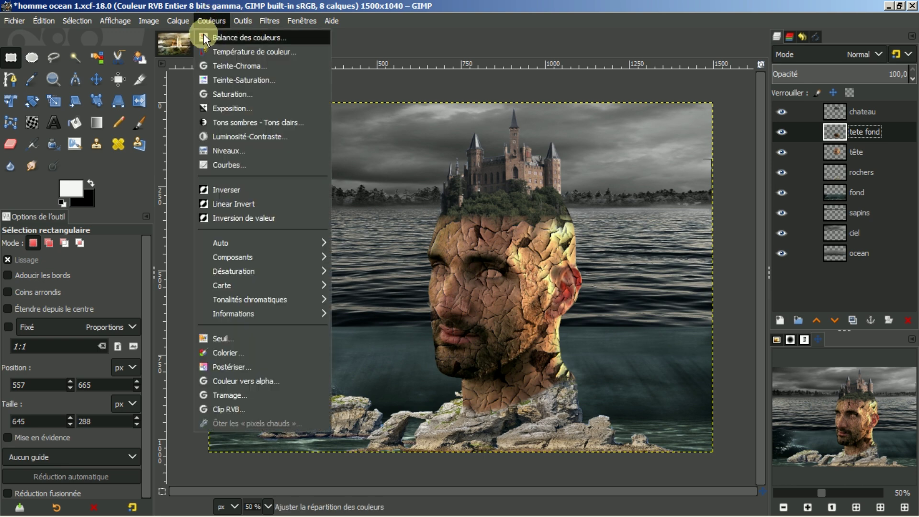
left_click(223, 353)
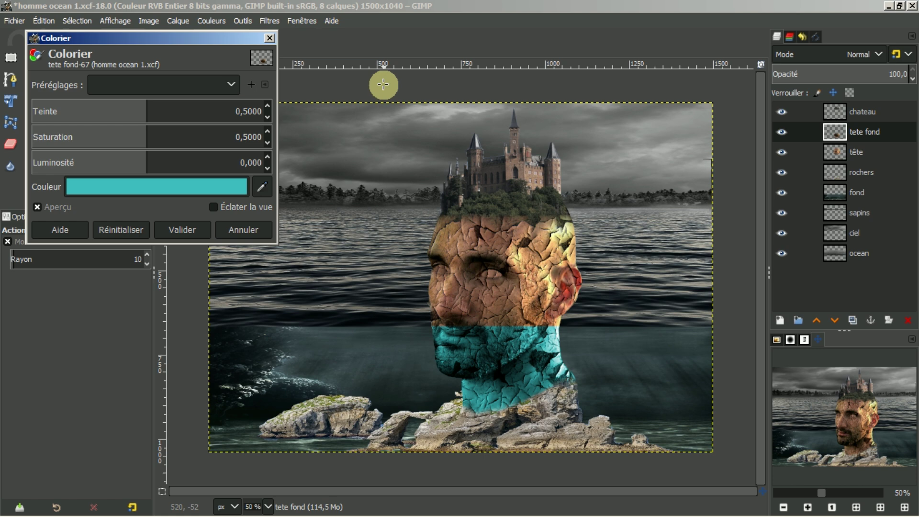
left_click(233, 82)
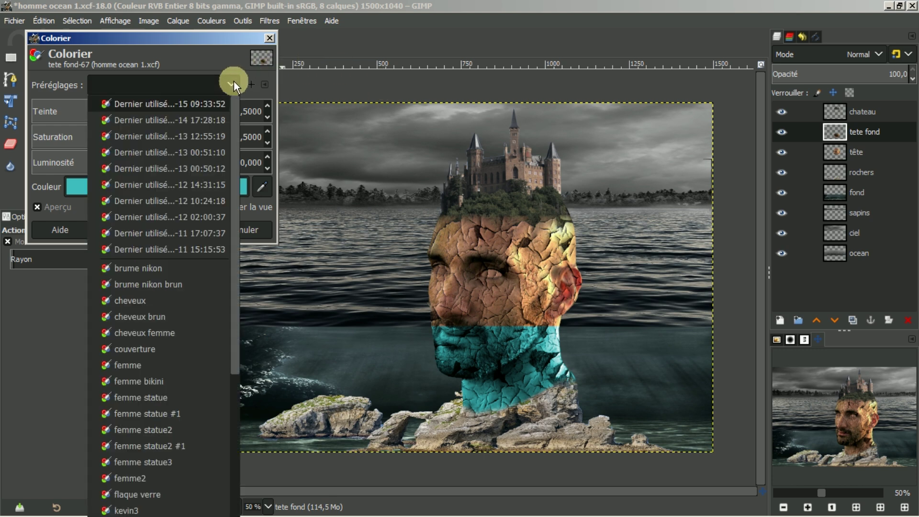
scroll(179, 285, "down", 3)
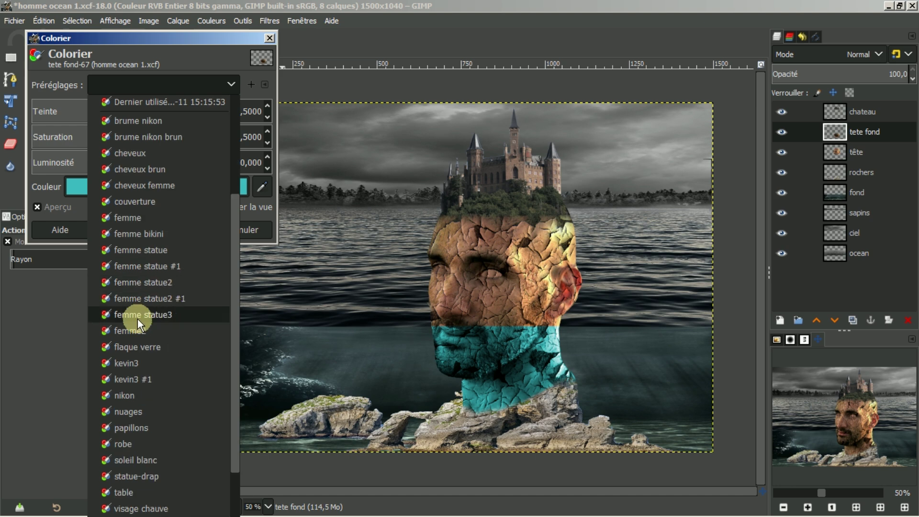
scroll(143, 335, "down", 2)
left_click(120, 476)
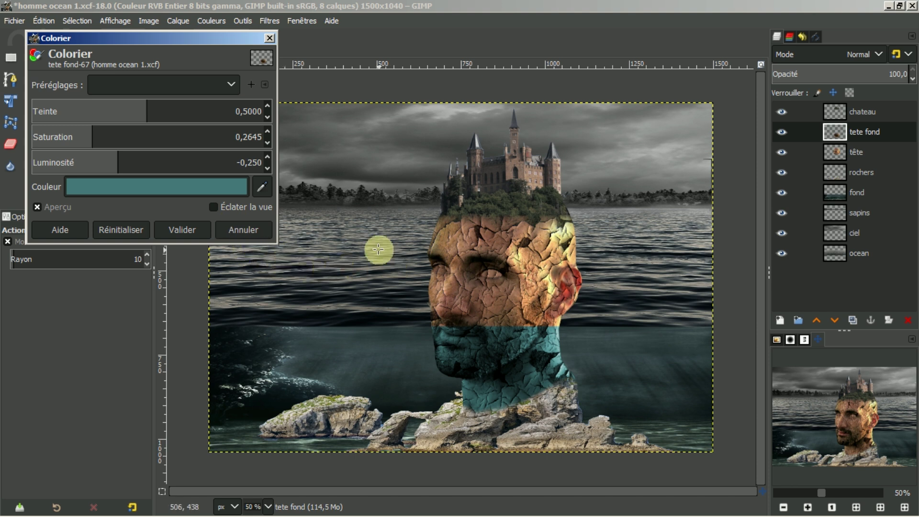
left_click(186, 226)
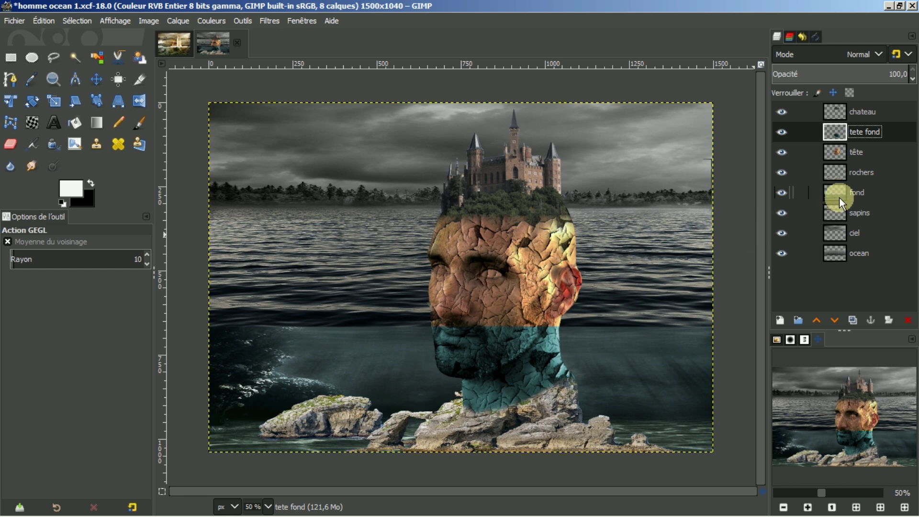
- Colorize the rochers layer with the same "visage eau" preset: hue 0.5000, saturation 0.2645 and lightness -0.250
left_click(853, 173)
left_click(781, 172)
left_click(781, 172)
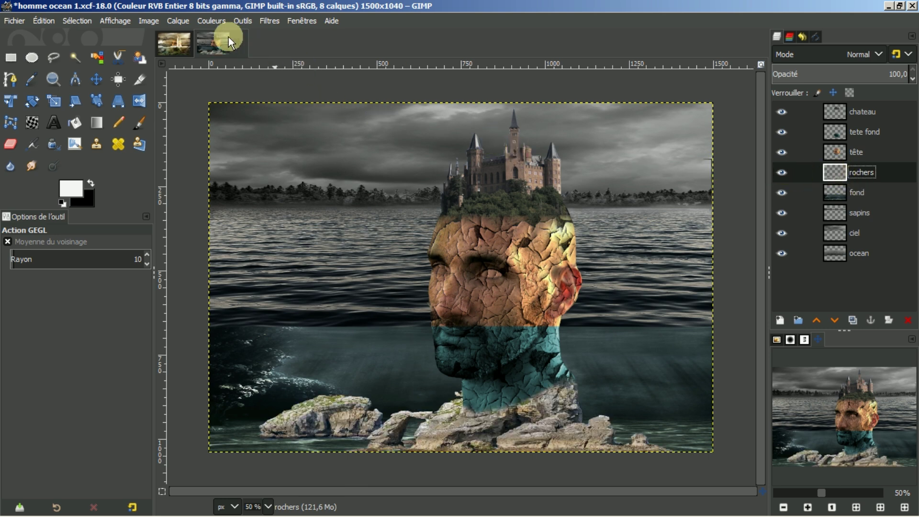
left_click(213, 20)
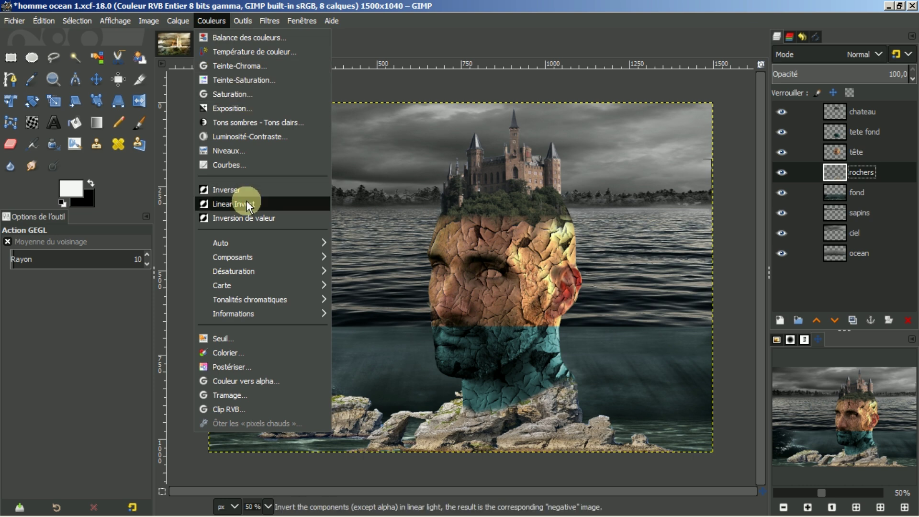
left_click(225, 353)
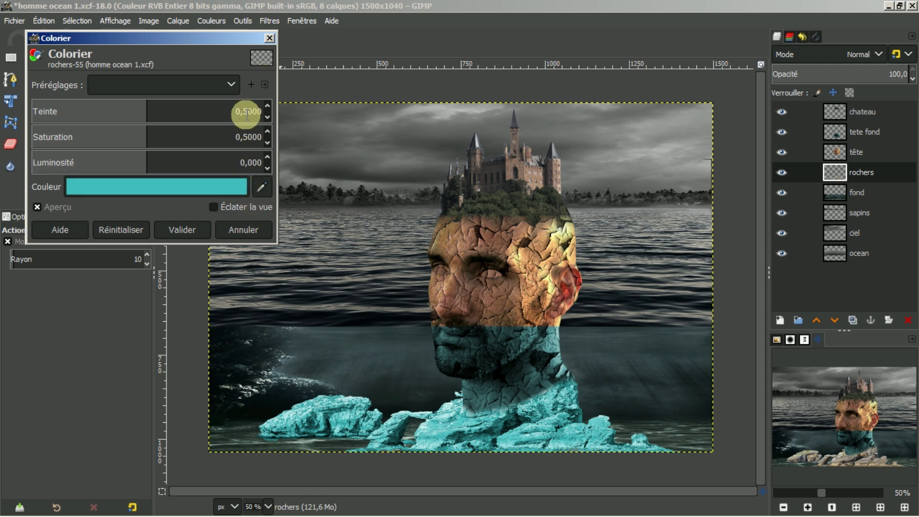
left_click(232, 84)
scroll(188, 286, "down", 5)
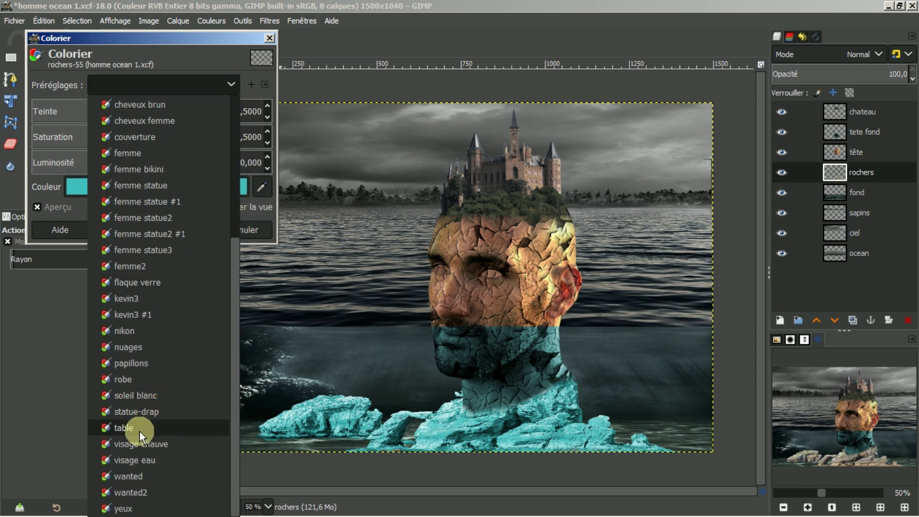
left_click(124, 460)
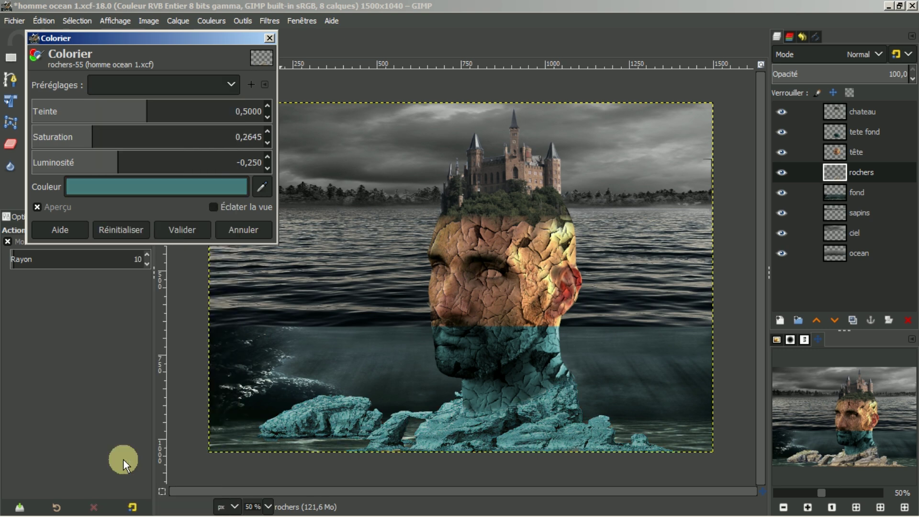
left_click(197, 229)
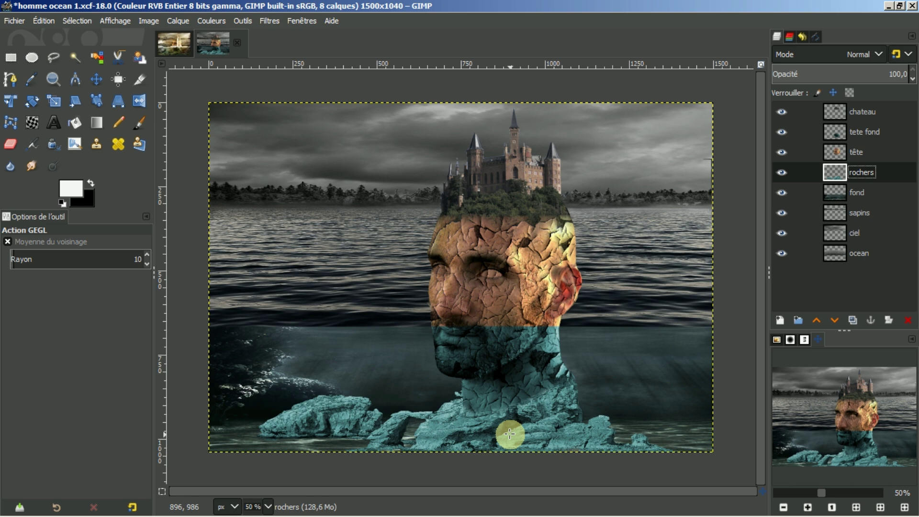
- Darken the rochers layer with Curves, placing a point at input 159, output 98 and the white point at input 225, output 255
left_click(205, 22)
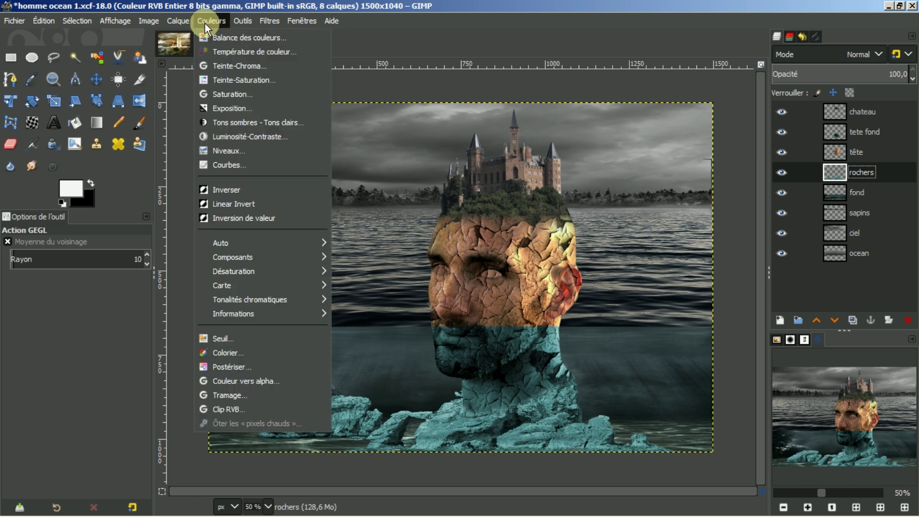
left_click(215, 164)
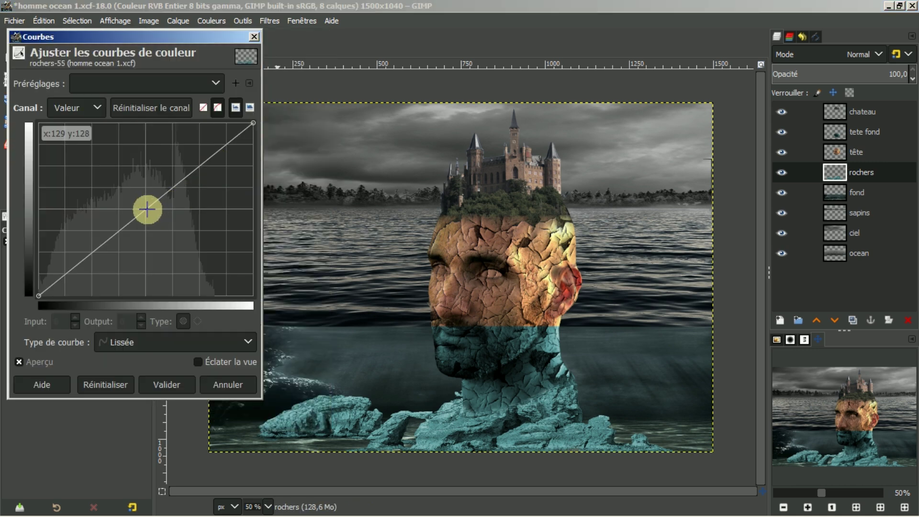
left_click_drag(147, 209, 173, 230)
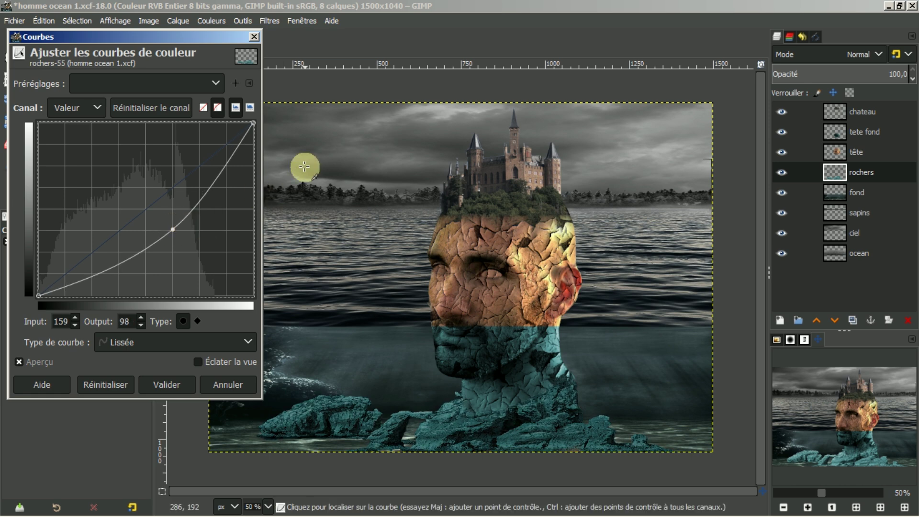
left_click(253, 123)
left_click_drag(252, 122, 228, 122)
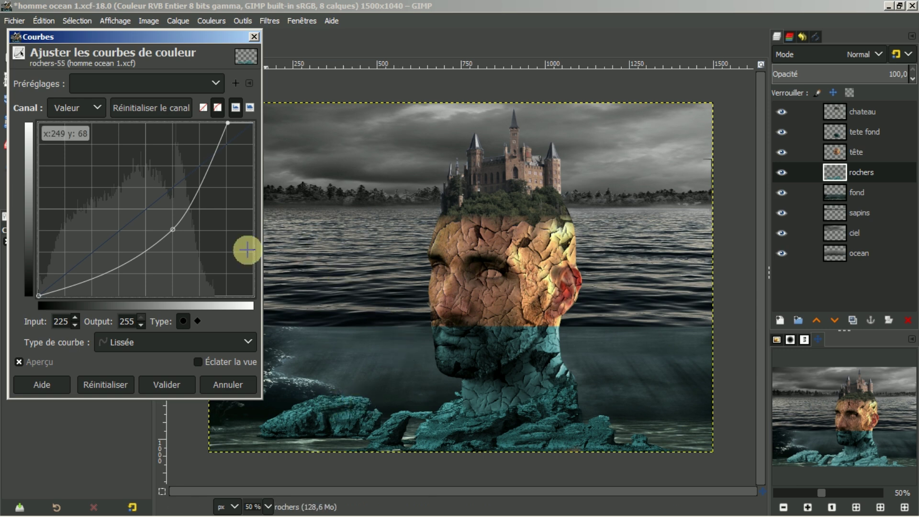
left_click(165, 385)
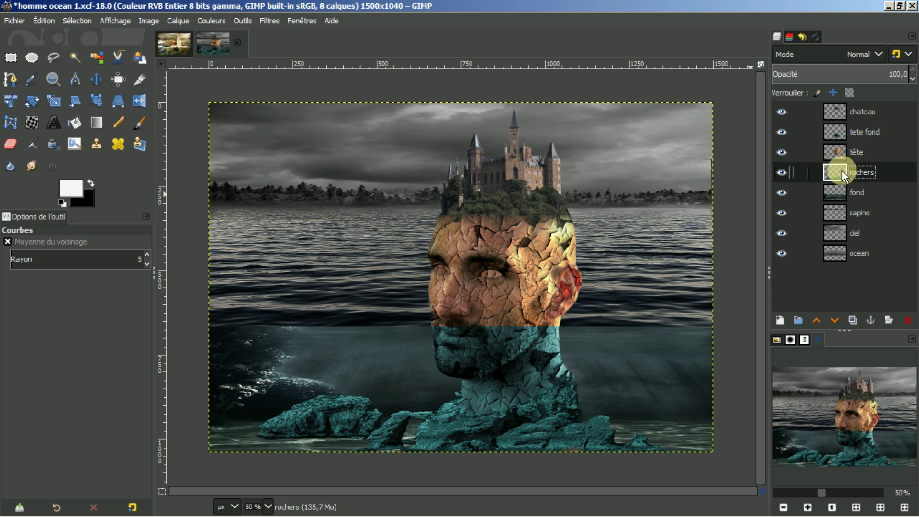
- Set up the Eraser for the tete fond layer with the 2. Hardness 050 brush at 40.5 opacity
left_click(857, 127)
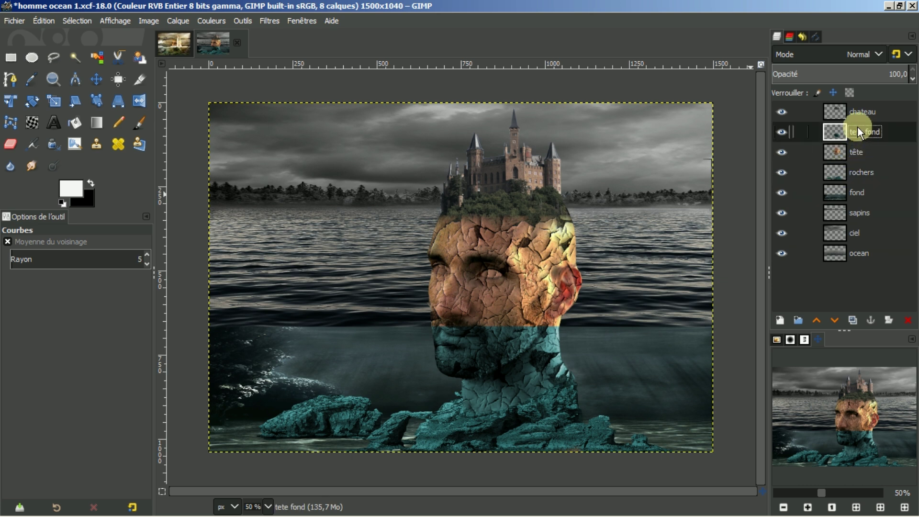
left_click(10, 144)
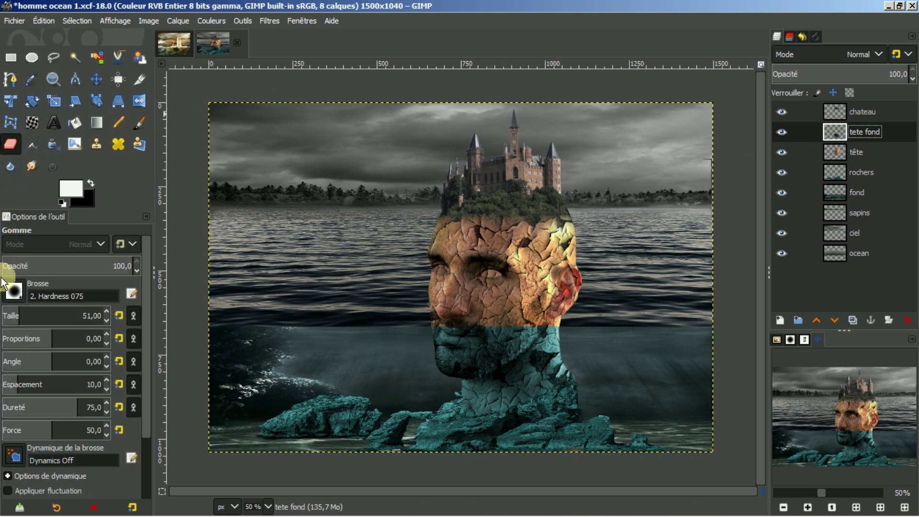
left_click(13, 292)
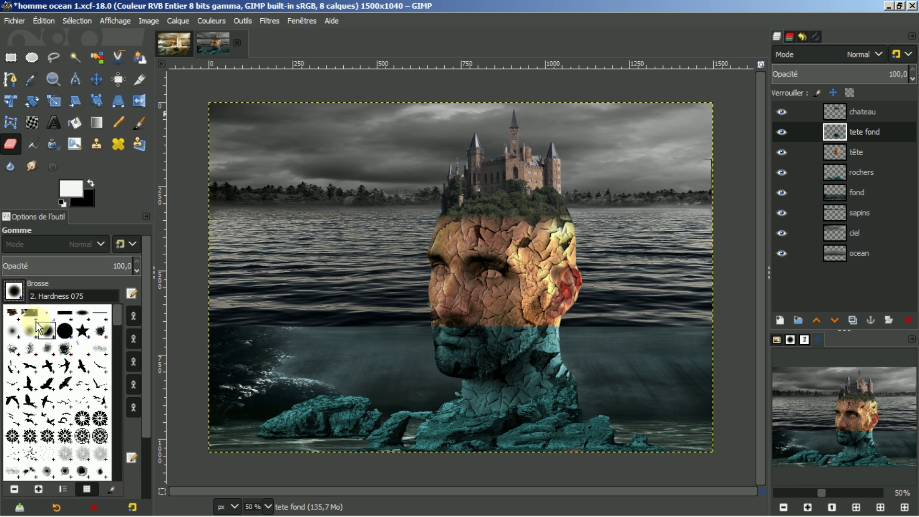
left_click(30, 330)
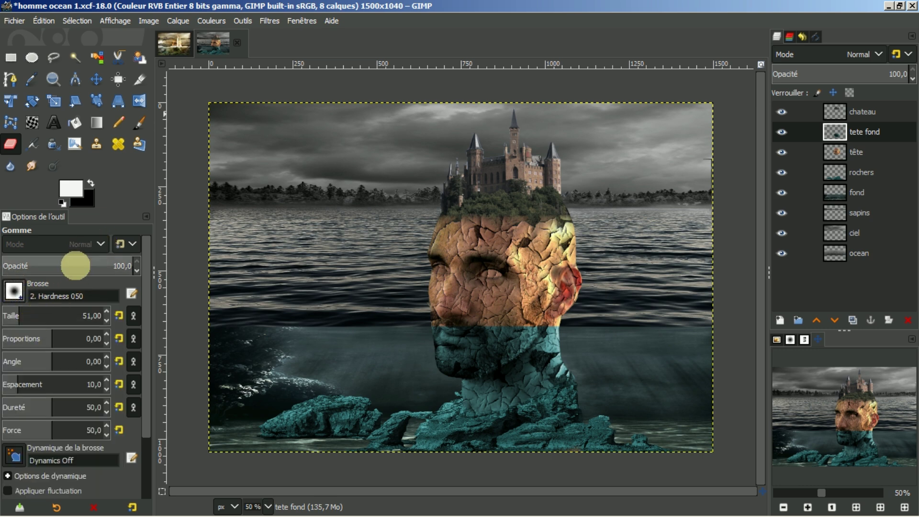
left_click(61, 263)
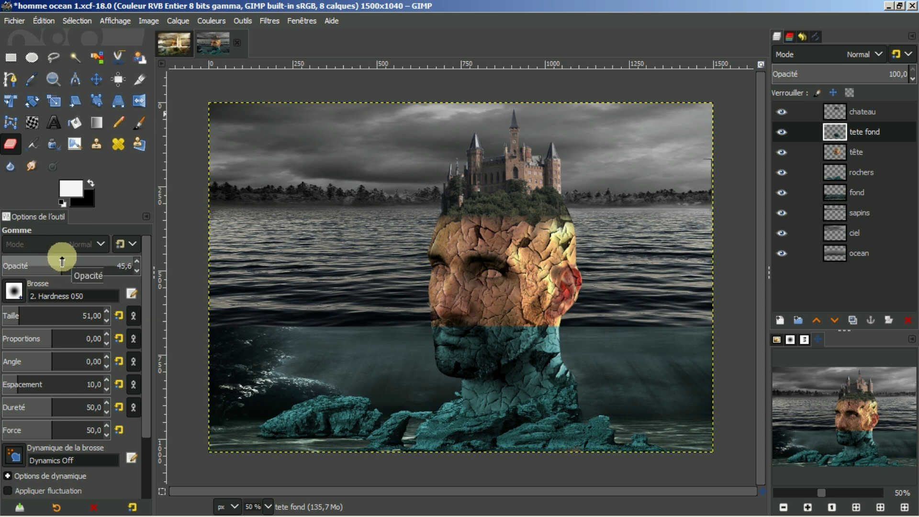
left_click_drag(62, 261, 54, 261)
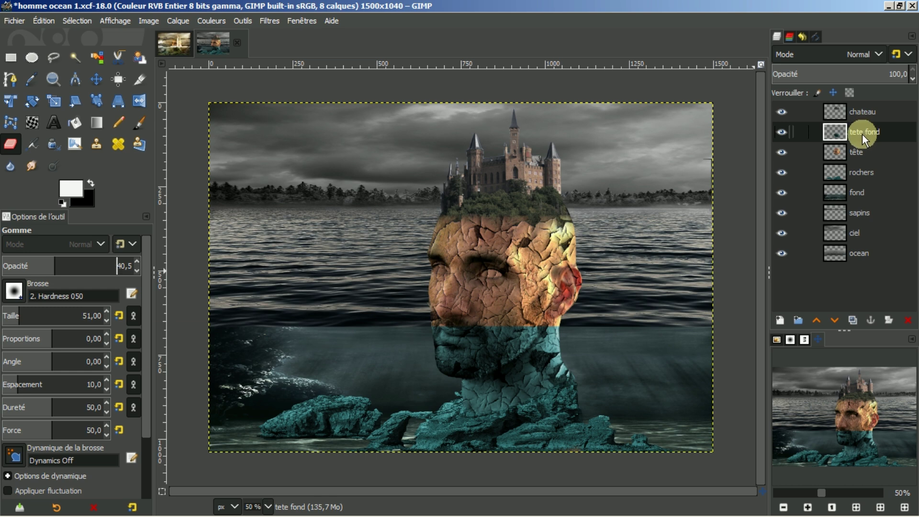
- Enlarge the eraser to size 94 and partly erase the base of the neck on tete fond so it blends into the rocks
left_click(774, 132)
left_click(774, 132)
left_click(773, 131)
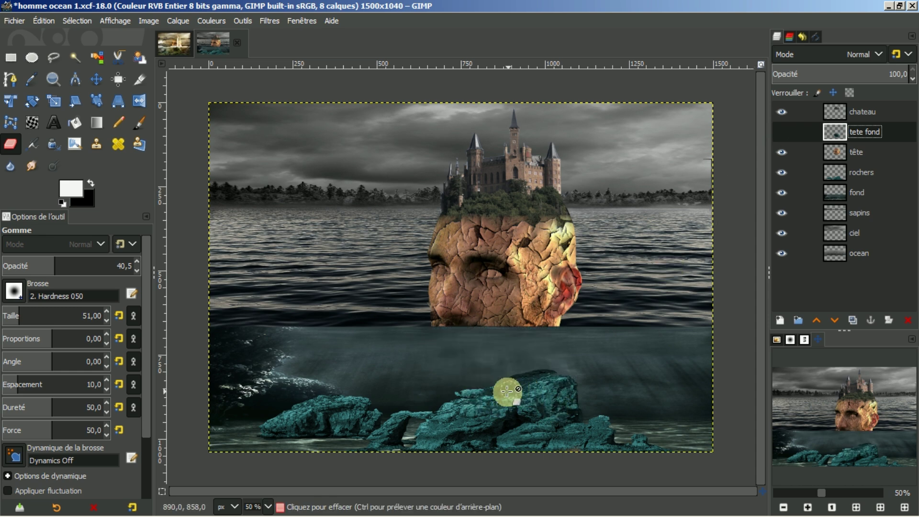
left_click(782, 134)
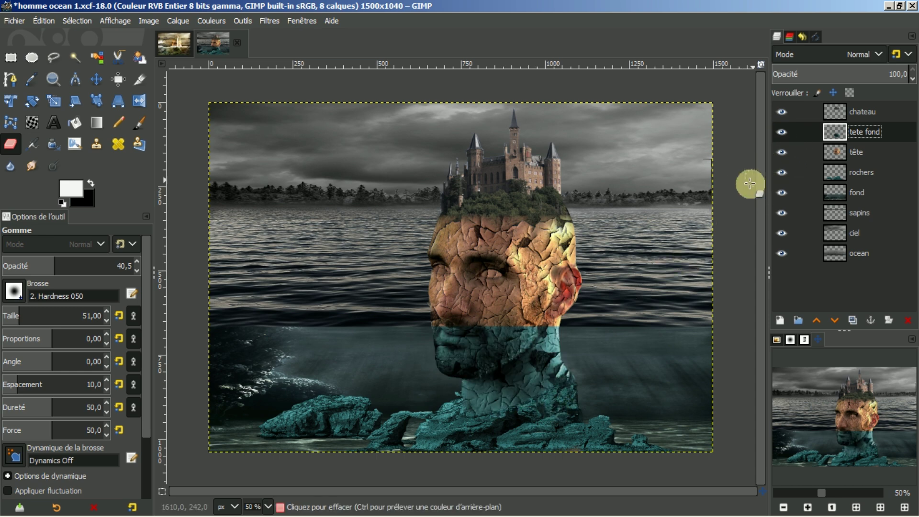
key("bracketright")
key("bracketright")
key("bracketright")
key("bracketright")
key("bracketright")
key("bracketright")
key("bracketright")
key("bracketright")
key("bracketright")
key("bracketright")
key("bracketright")
key("bracketright")
key("bracketright")
key("bracketright")
key("bracketright")
key("bracketright")
key("bracketright")
key("bracketright")
key("bracketright")
key("bracketright")
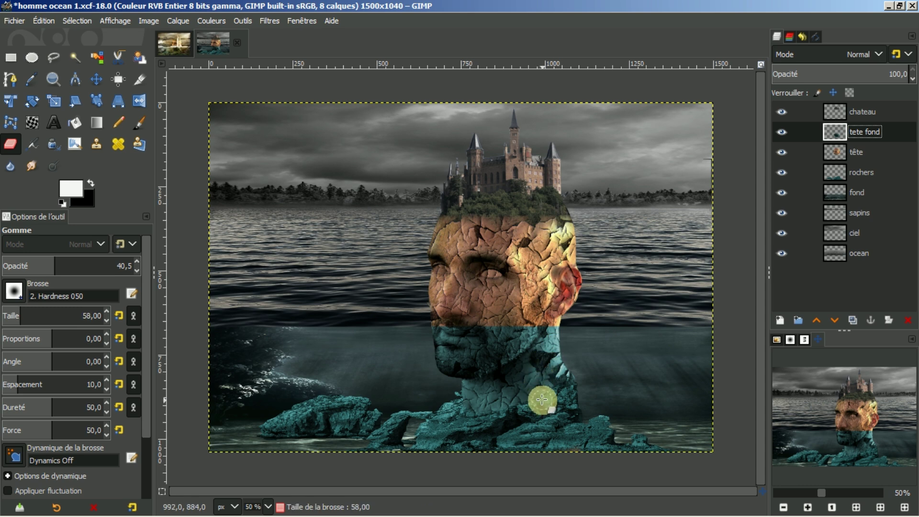
key("bracketright")
key("bracketright")
key("bracketright")
key("bracketright")
key("bracketright")
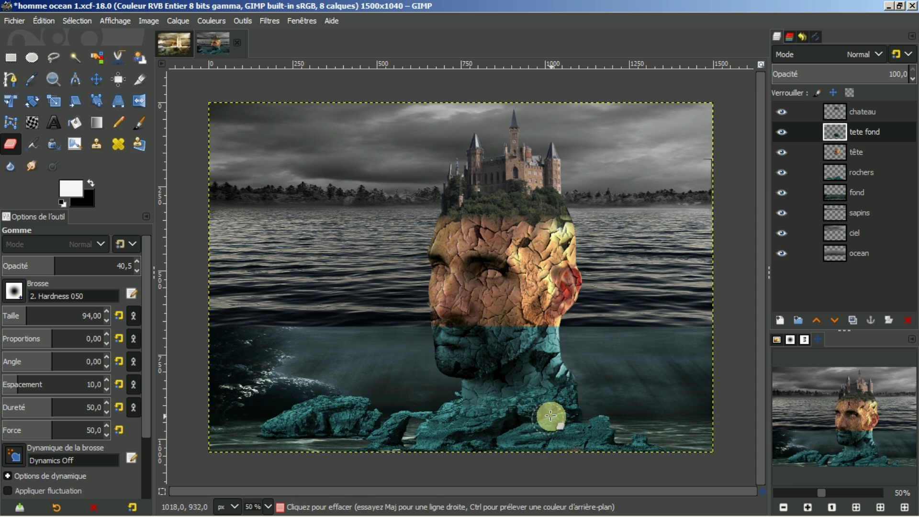
left_click(780, 128)
left_click(780, 128)
left_click(780, 127)
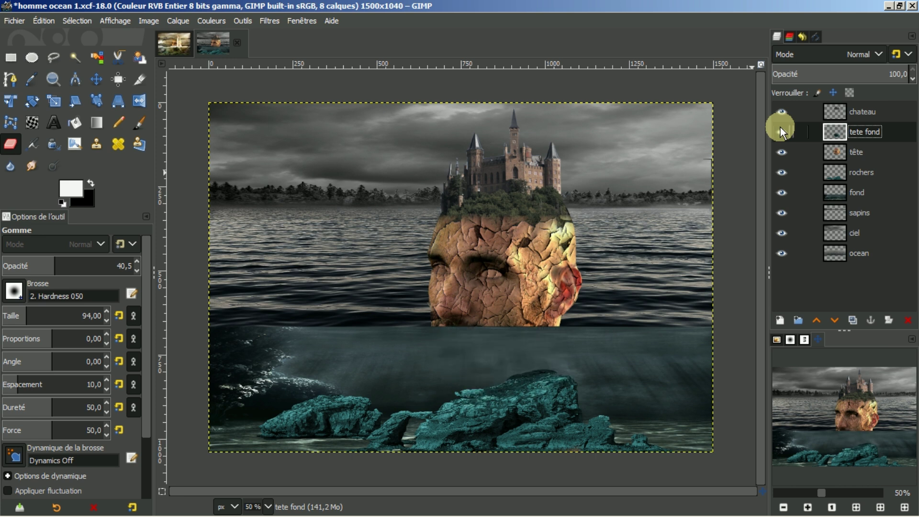
left_click(780, 127)
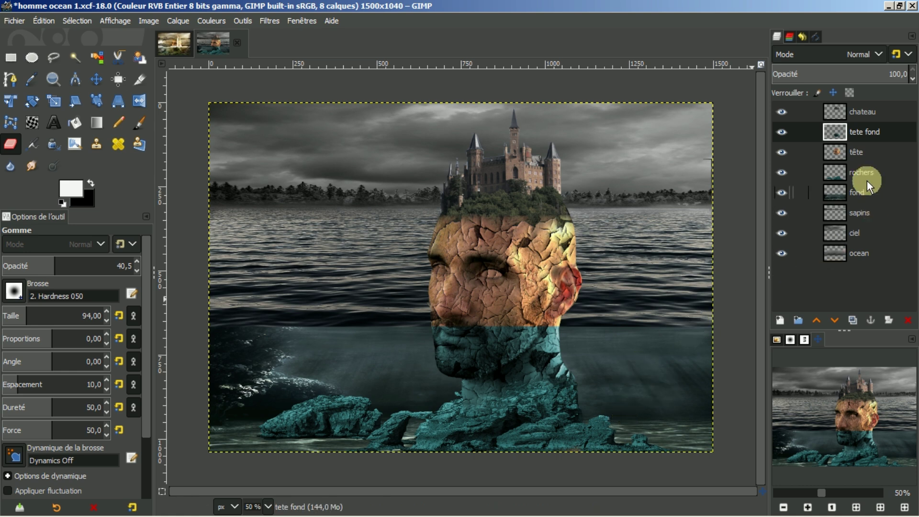
- Hide the tete fond layer and make tête the active layer to work on the head's waterline
left_click(781, 132)
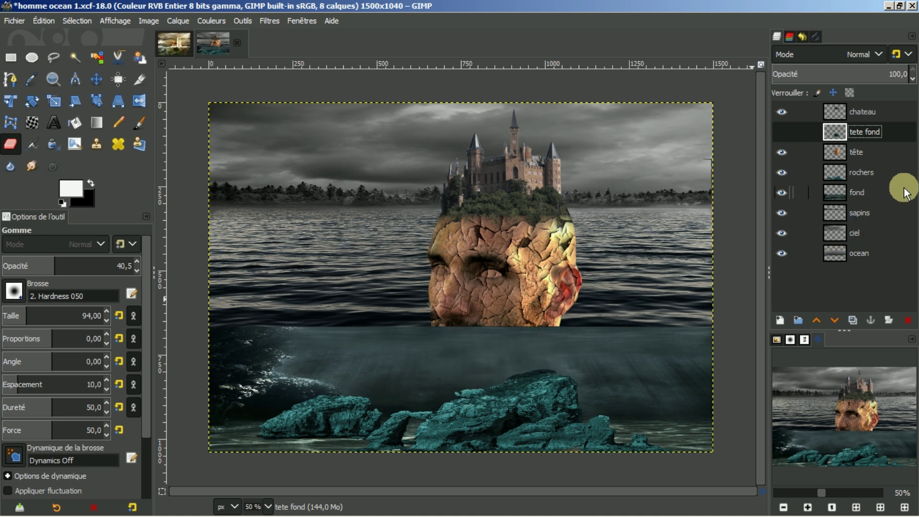
left_click(853, 153)
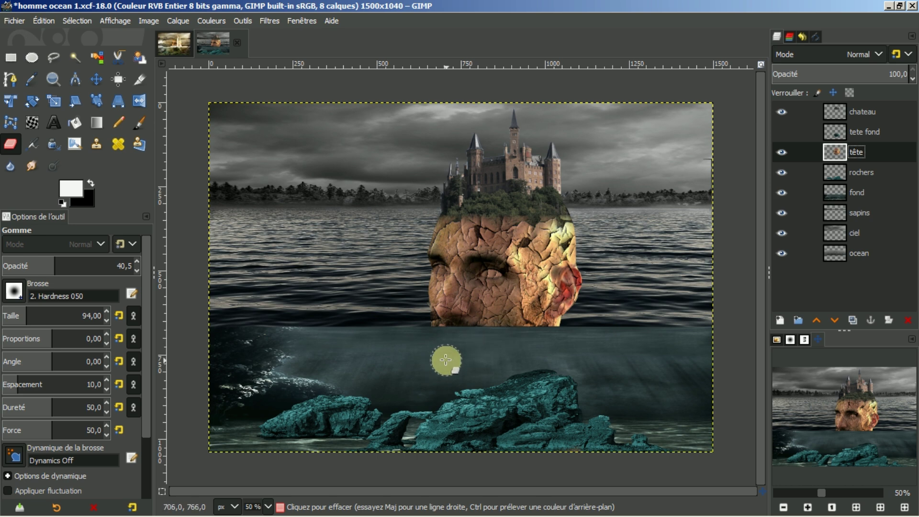
key("bracketright")
scroll(437, 365, "up", 1)
scroll(445, 358, "up", 1)
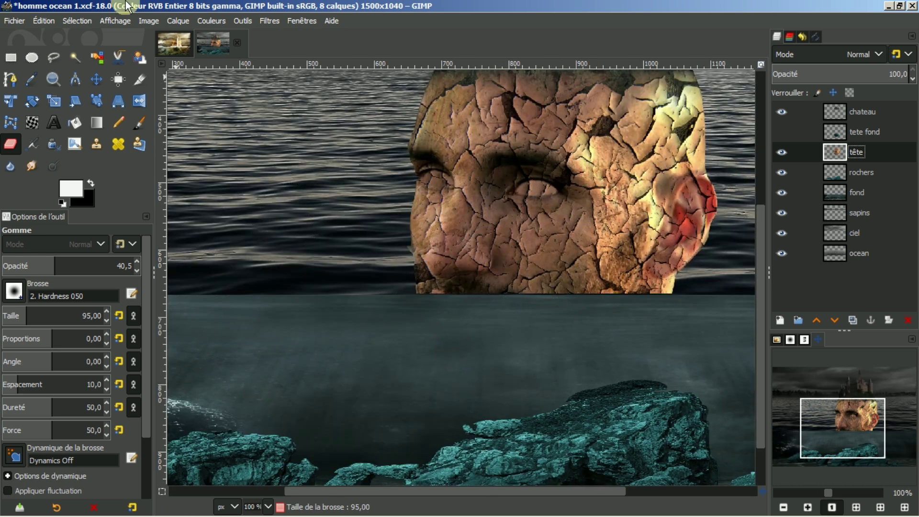
- Select a 563 × 122 px rectangle at position 566, 563 around the lower visible part of the face
left_click(10, 61)
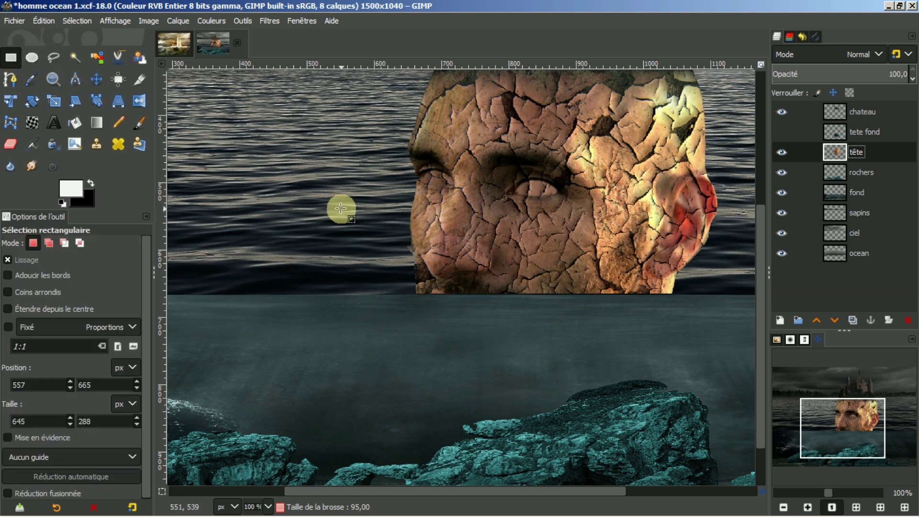
left_click_drag(351, 200, 730, 307)
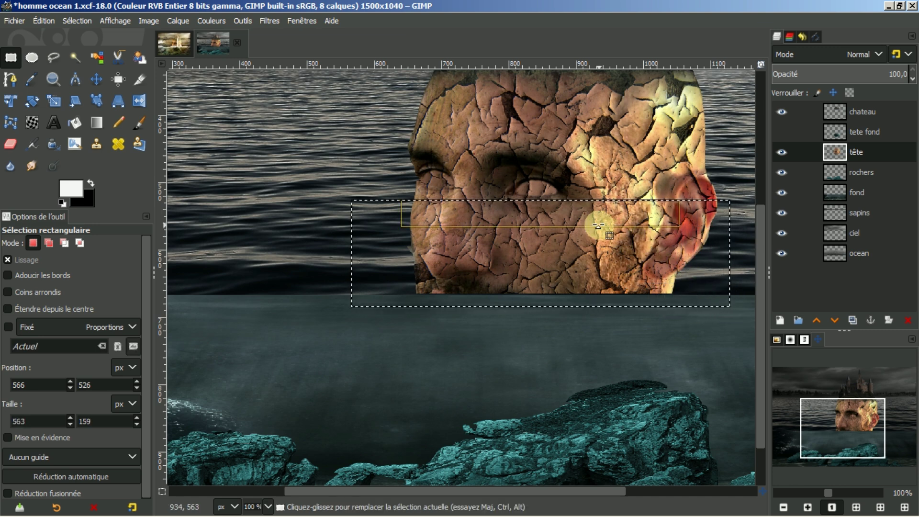
left_click_drag(543, 215, 539, 240)
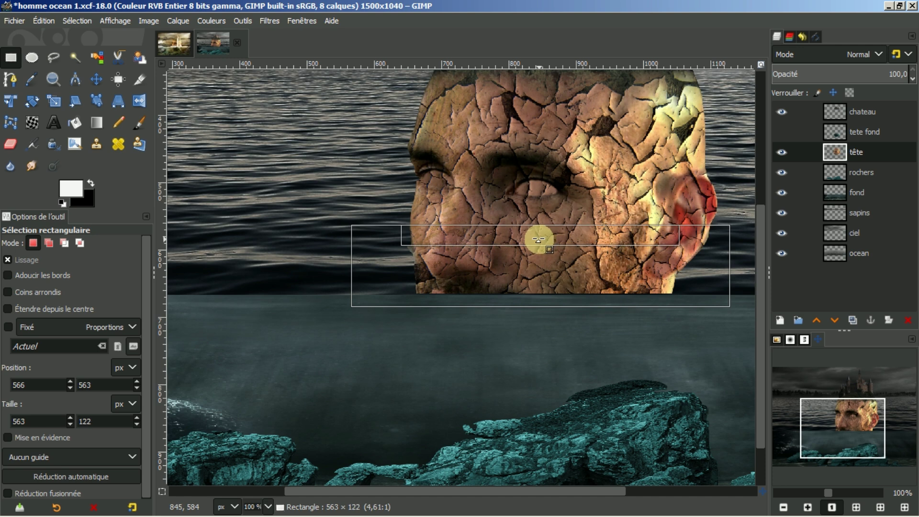
left_click_drag(538, 239, 541, 242)
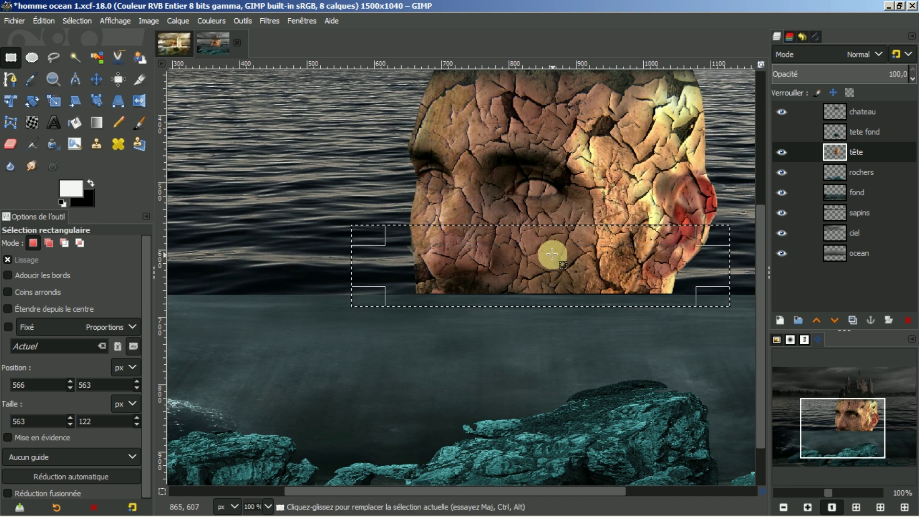
left_click(552, 254)
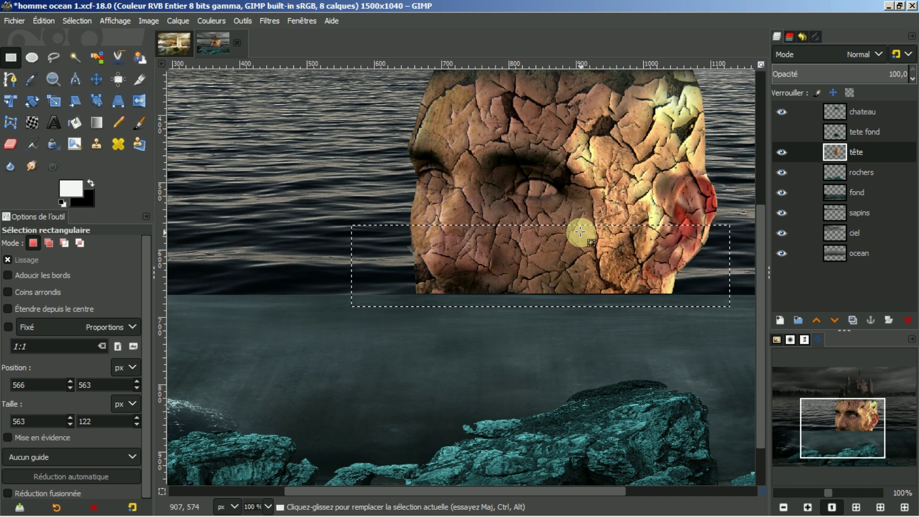
- Cut the selected face strip from the tête layer and paste it back as a new layer
key("ctrl+x")
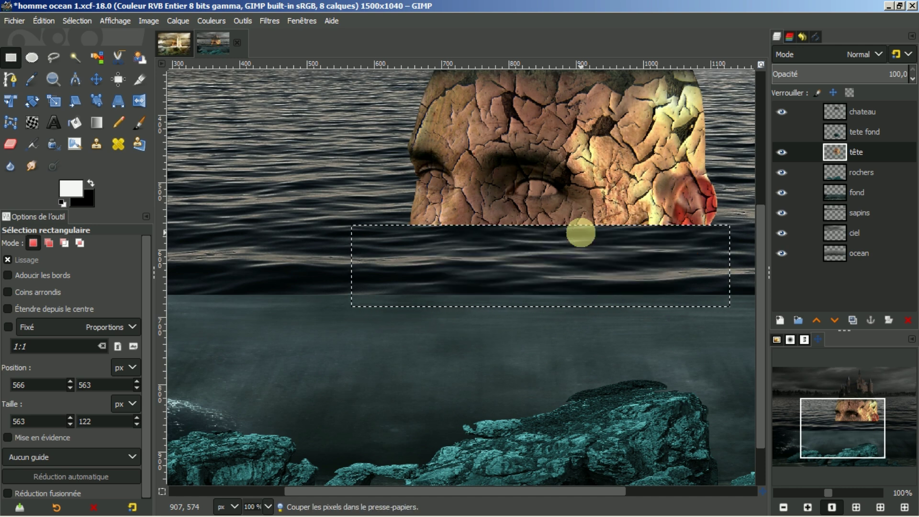
key("ctrl+v")
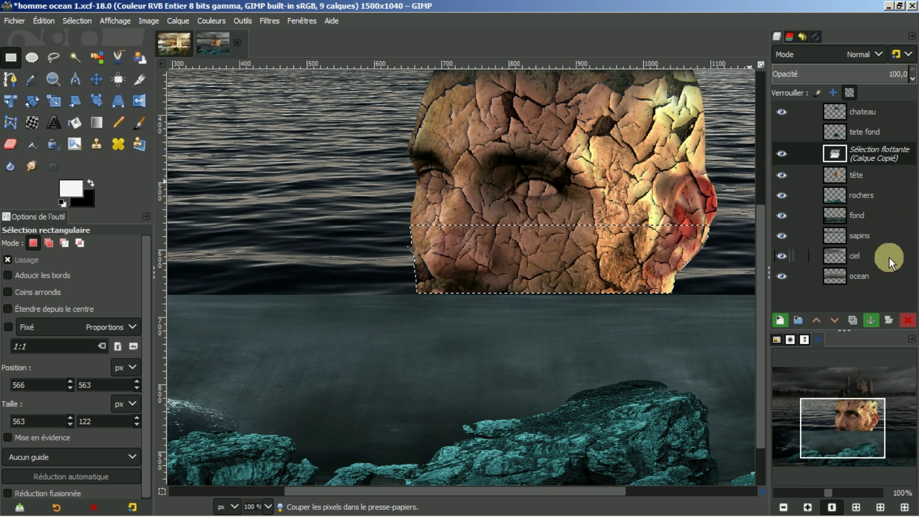
left_click(778, 321)
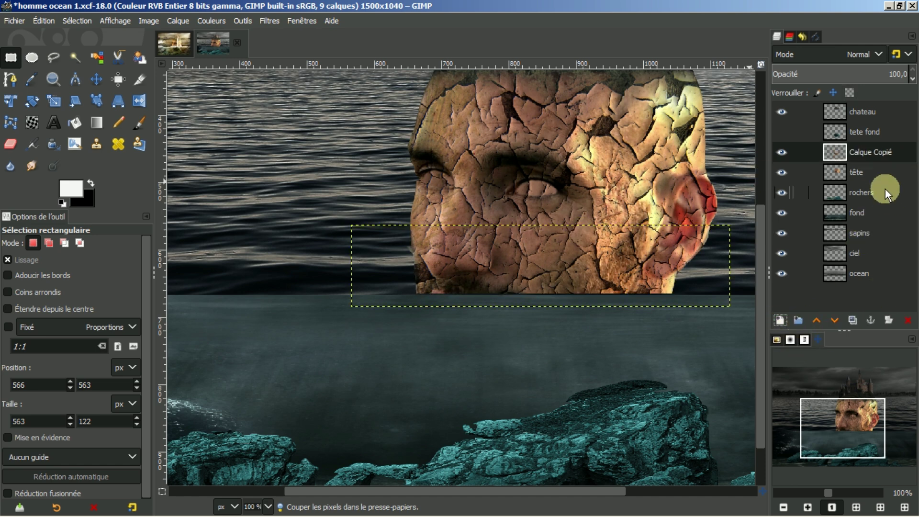
- Name the pasted face strip layer "tete"
double_click(871, 153)
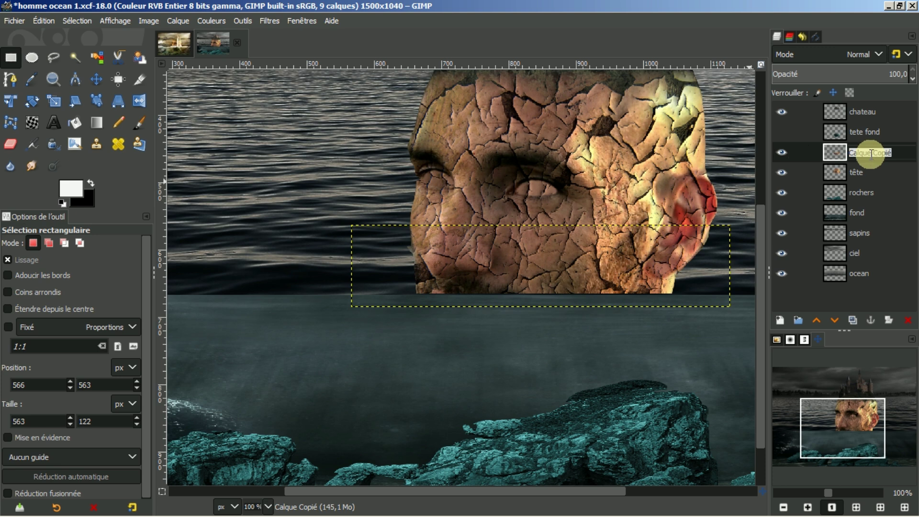
type("tete")
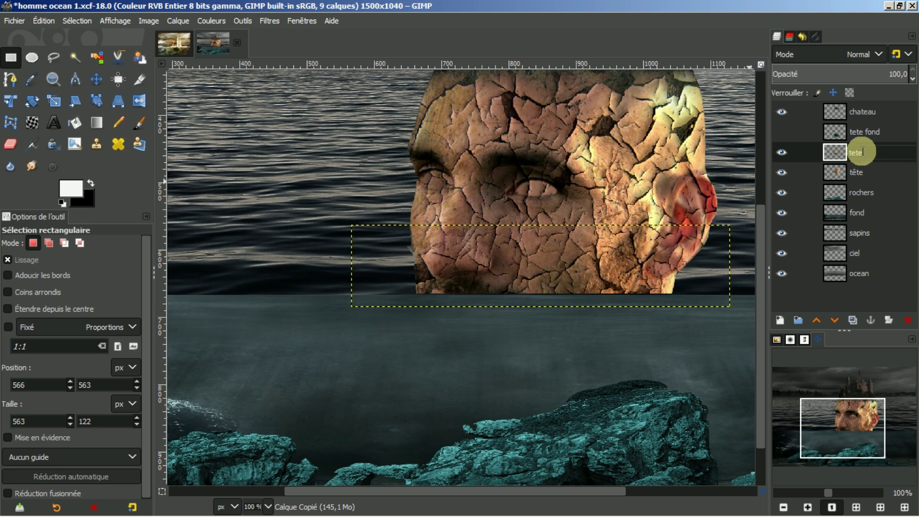
left_click(846, 165)
key("a")
key("g")
left_click_drag(849, 161, 853, 166)
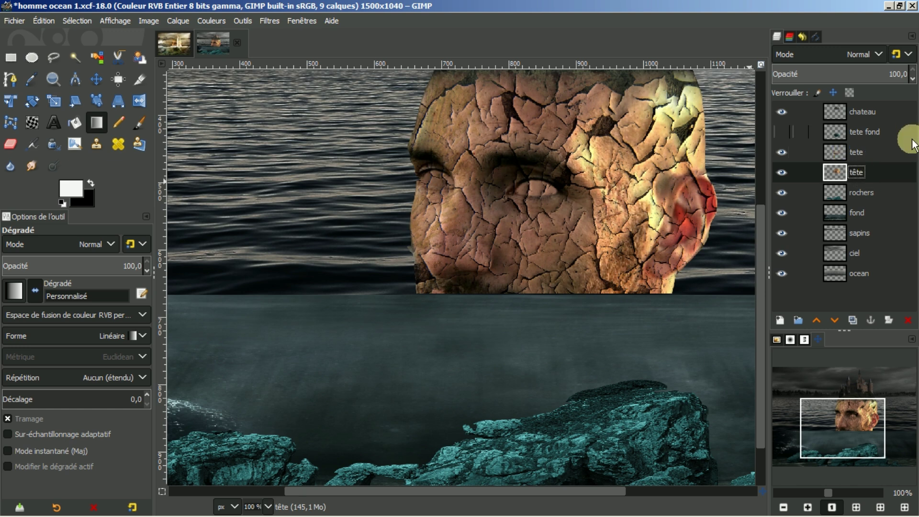
- Clear the custom name of the tête layer
double_click(856, 171)
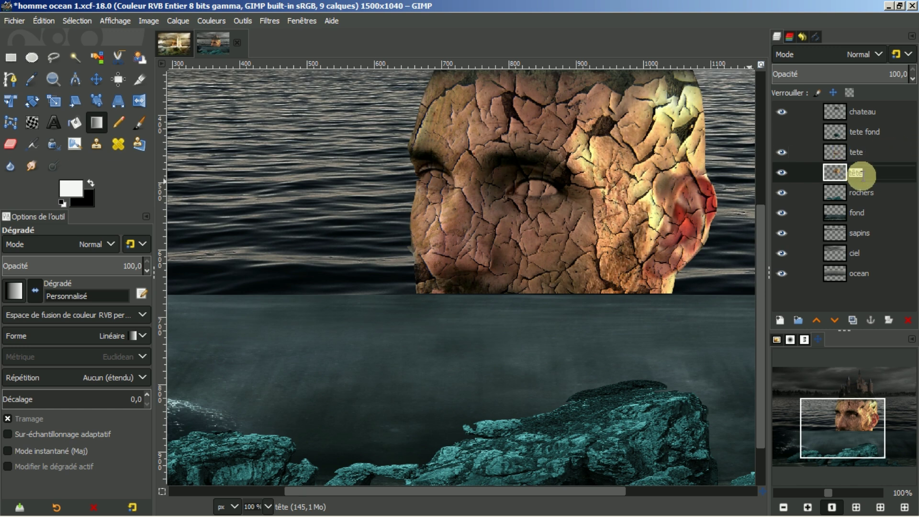
type("t")
key("BackSpace")
key("Return")
- Paste the cut face strip again as a new layer and toggle its visibility to check it
key("ctrl+v")
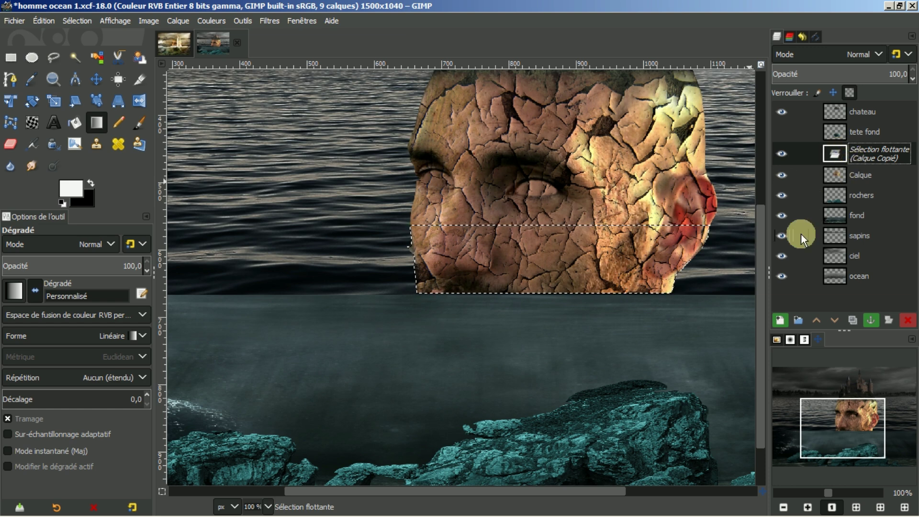
left_click(780, 321)
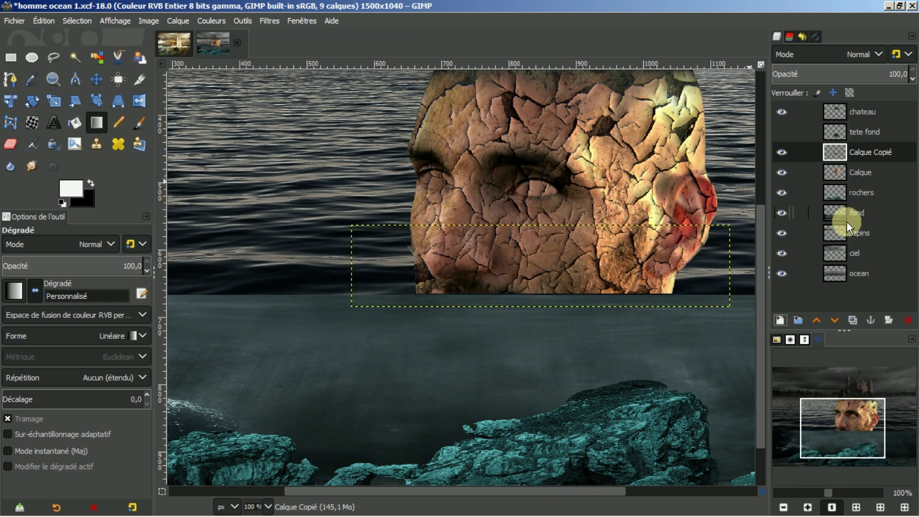
left_click(786, 152)
left_click(785, 152)
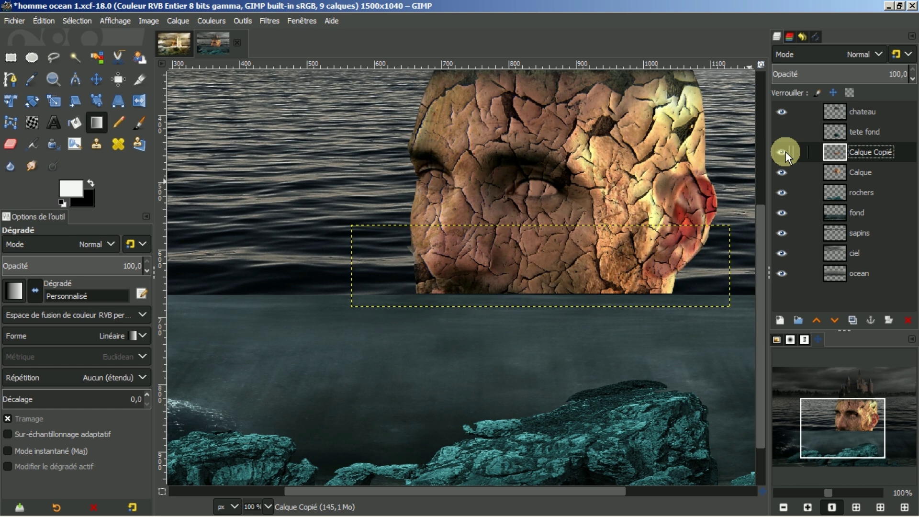
- Rename the pasted face strip layer as "tete vagues"
double_click(858, 153)
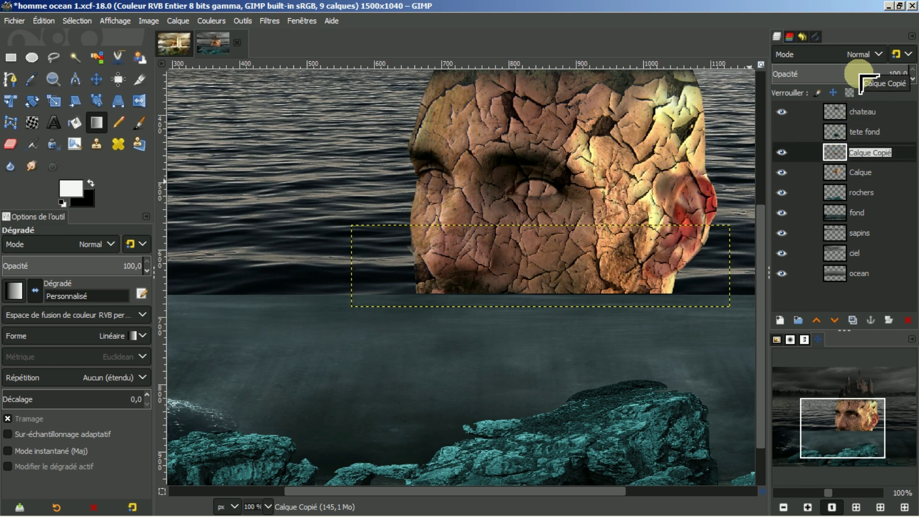
double_click(871, 152)
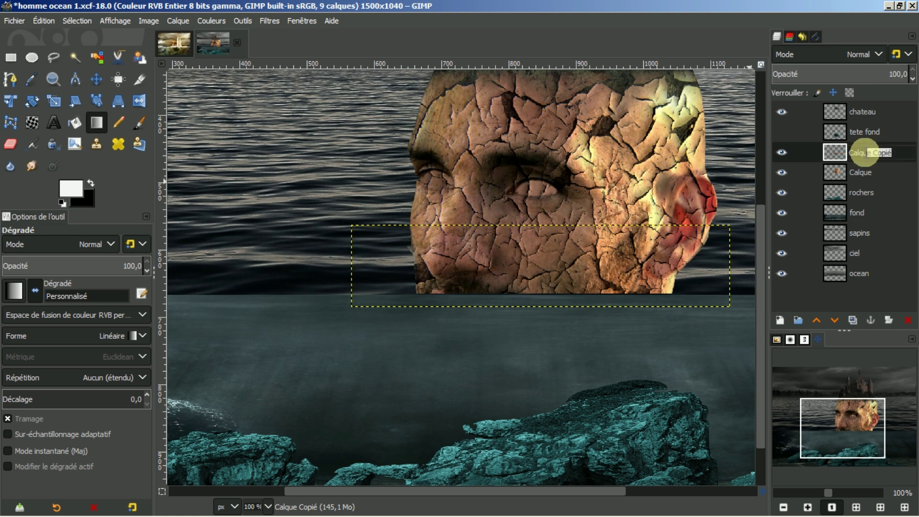
left_click_drag(850, 152, 904, 152)
type("tete vague")
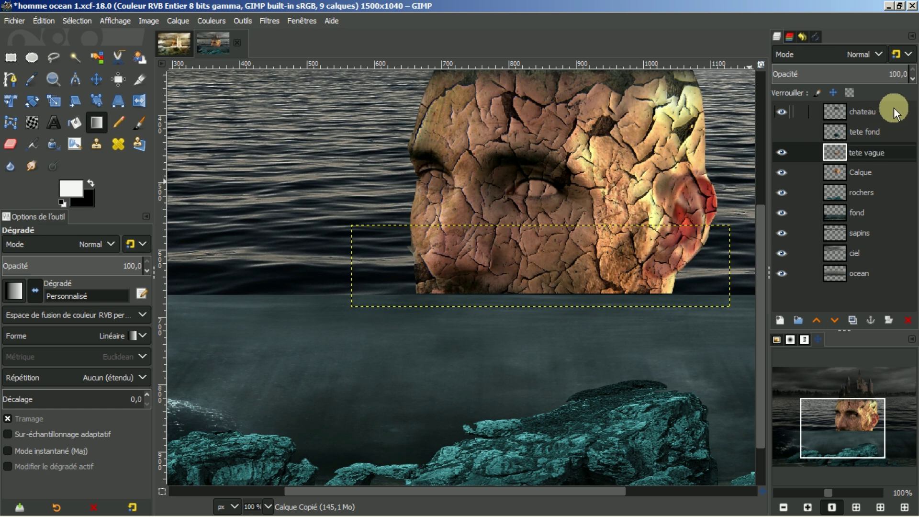
type("s")
key("Return")
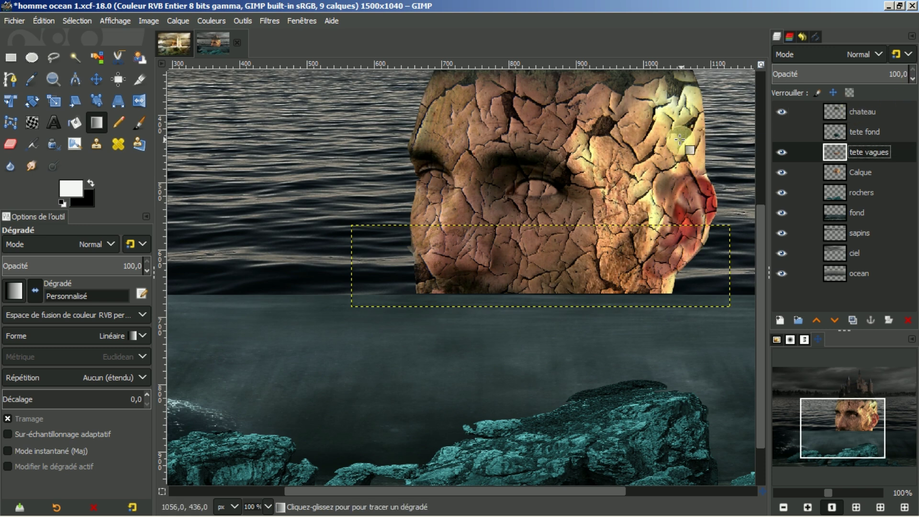
- Expand the tete vagues layer to the image size
right_click(858, 154)
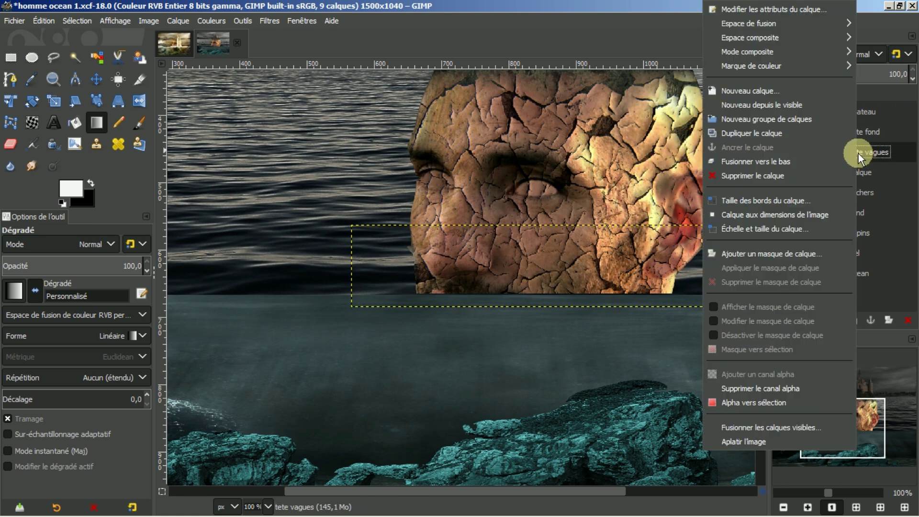
left_click(754, 214)
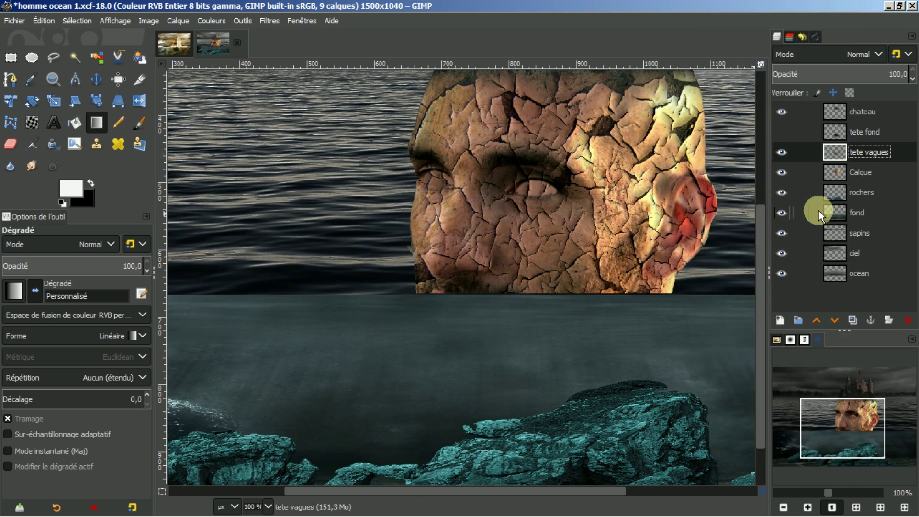
left_click(856, 507)
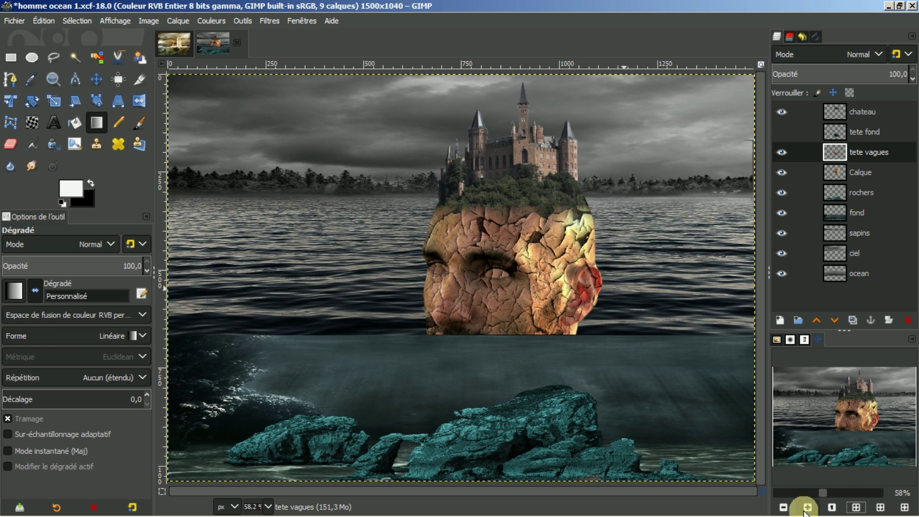
left_click(783, 507)
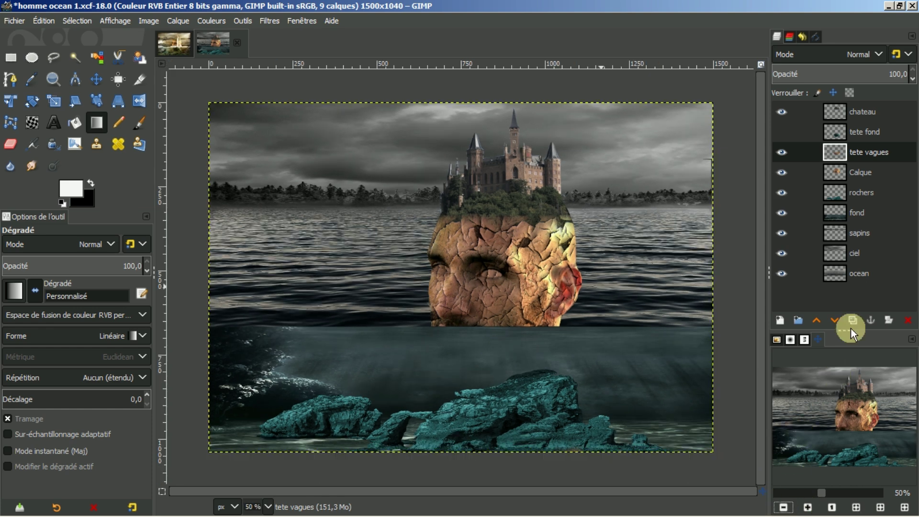
- Show the tete fond layer again while keeping tete vagues as the active layer
left_click(865, 152)
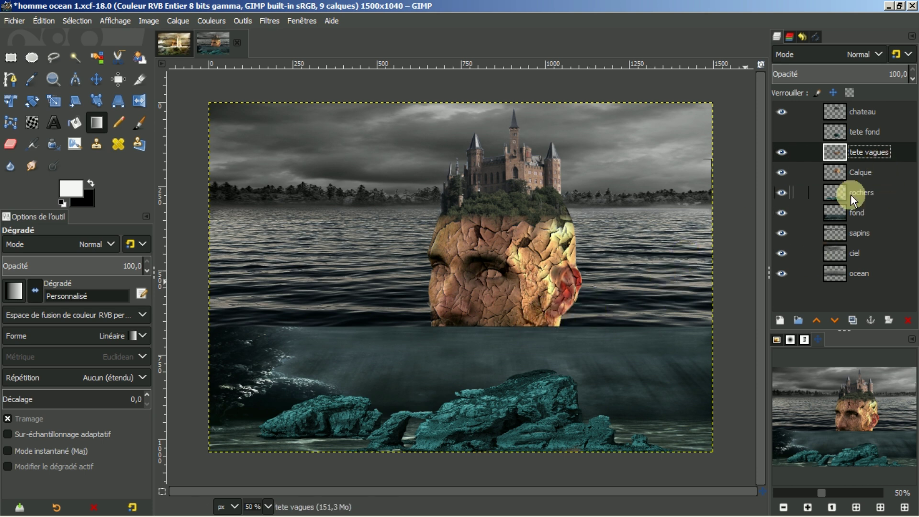
left_click(838, 160)
left_click(782, 133)
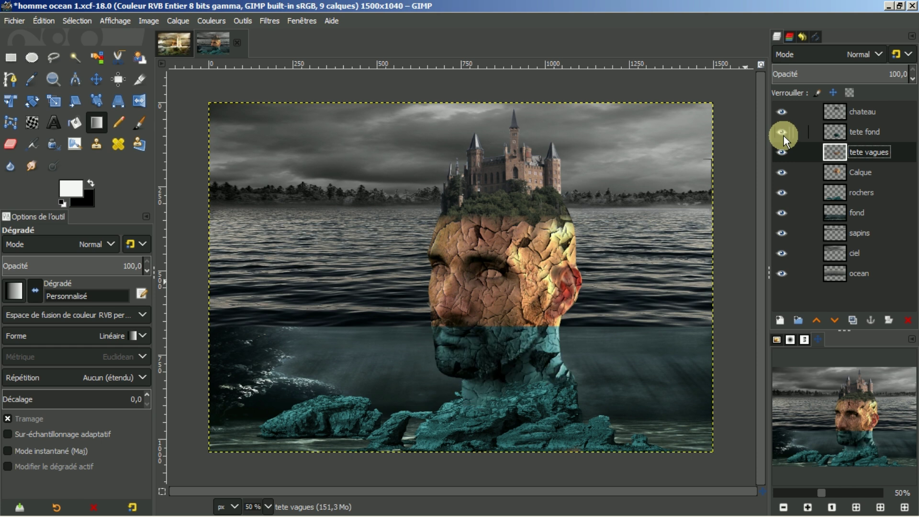
- Lower the tete vagues layer to the bottom of the layer stack, beneath ocean
left_click_drag(834, 151, 834, 308)
left_click(834, 318)
left_click(834, 318)
left_click(834, 318)
left_click(834, 318)
left_click(833, 318)
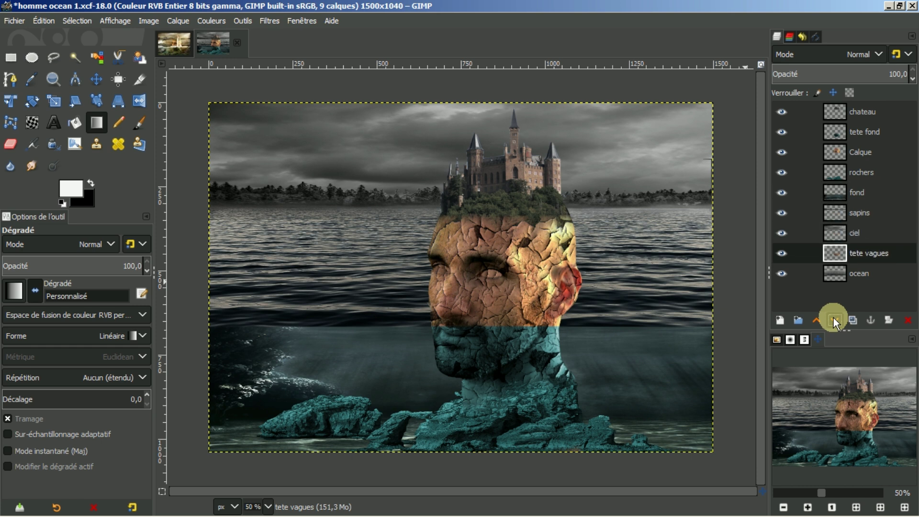
left_click(832, 315)
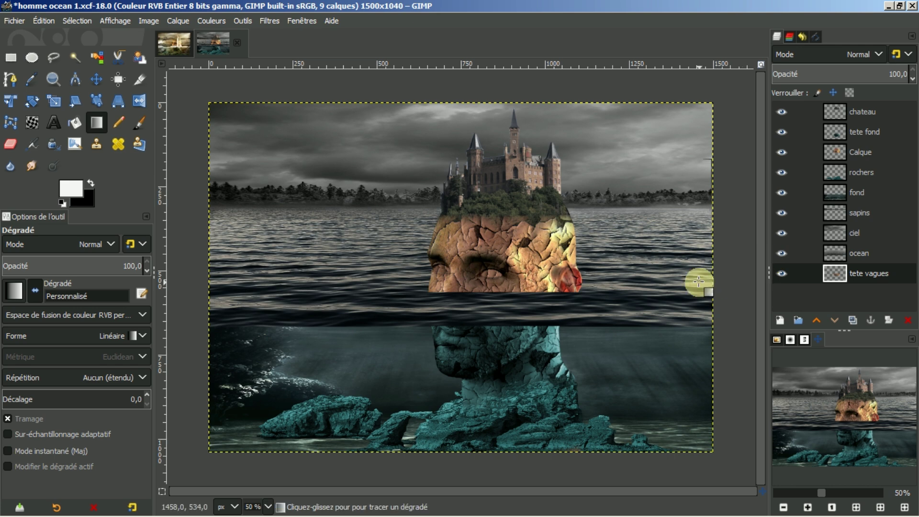
- Inspect the face strip behind the water by temporarily hiding the ocean layer
key("1")
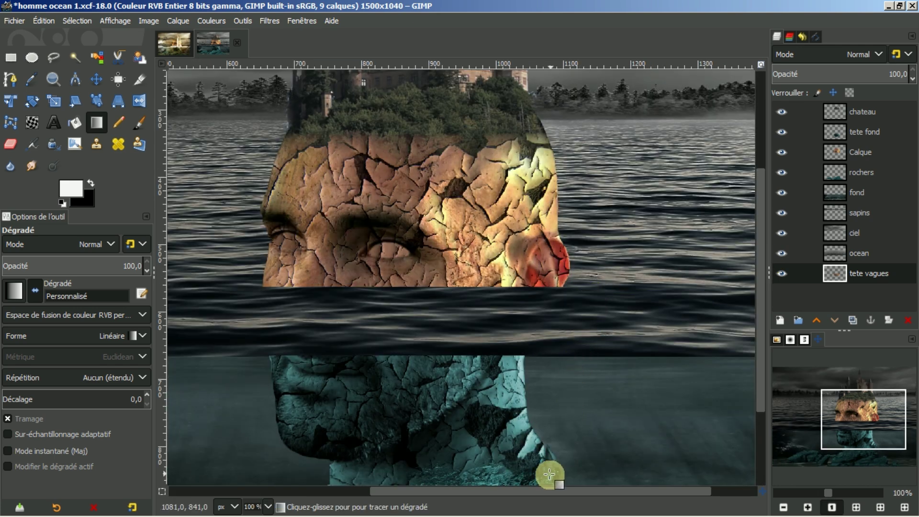
left_click_drag(545, 490, 473, 492)
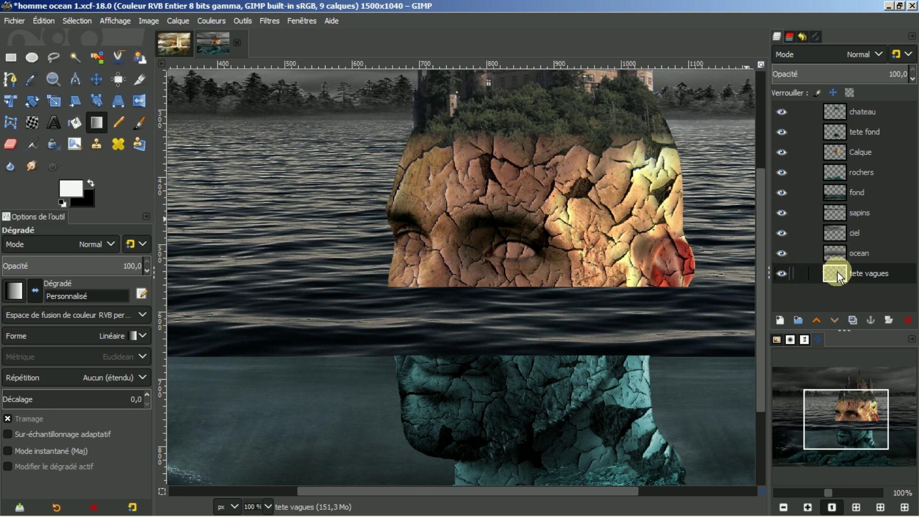
left_click(780, 251)
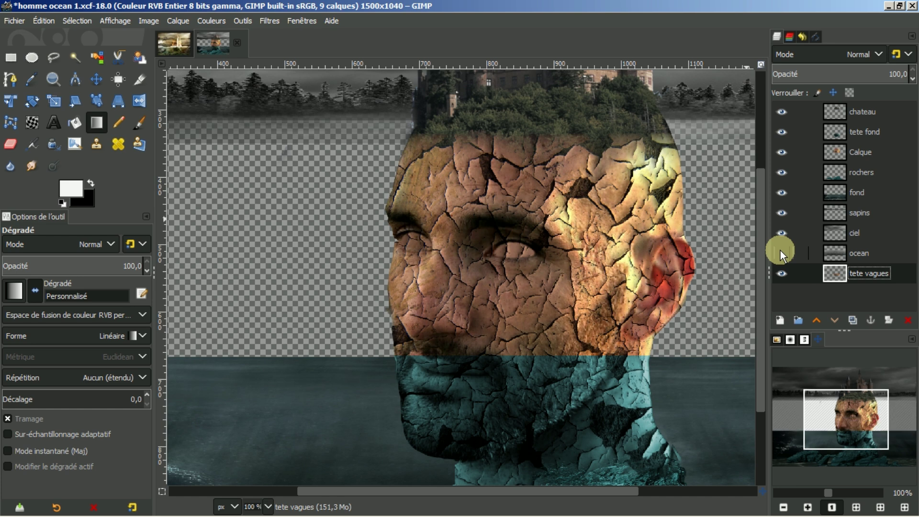
left_click(781, 250)
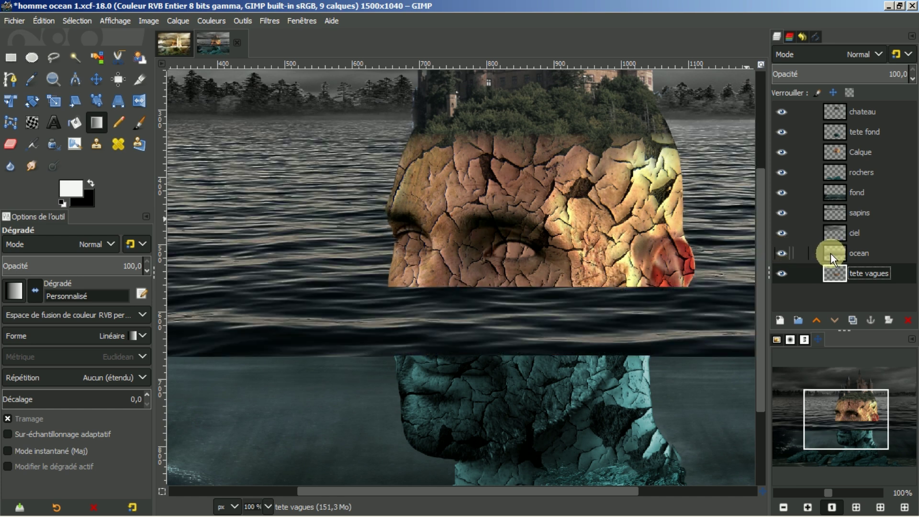
- Create a selection from the tete vagues layer's alpha and make the ocean layer active
right_click(857, 272)
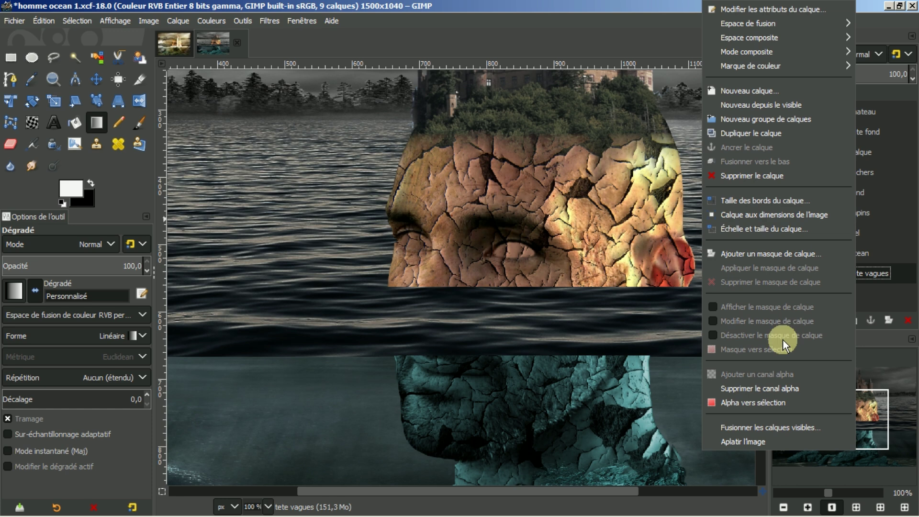
left_click(752, 402)
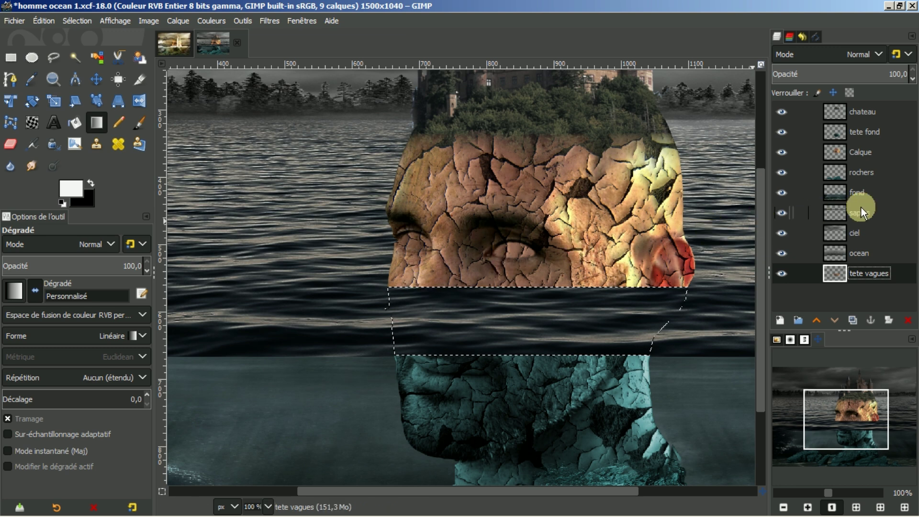
left_click(831, 251)
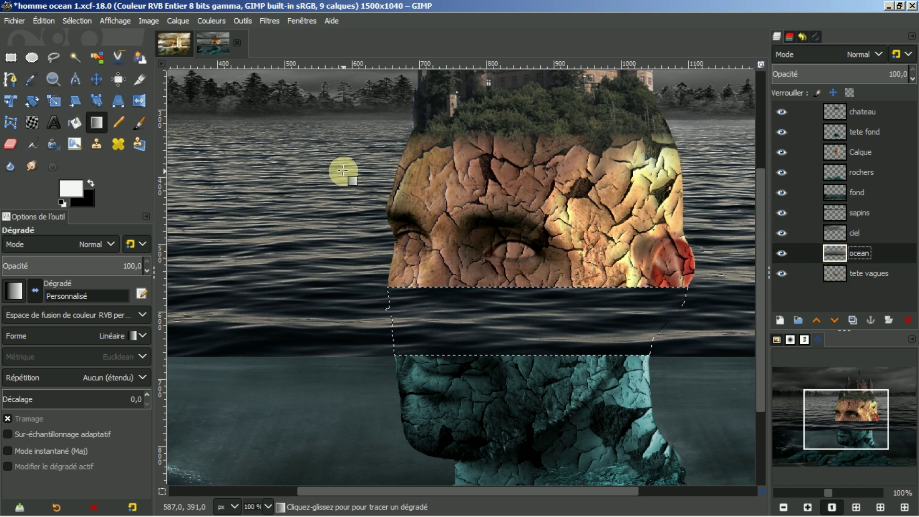
- Choose the Eraser with the Water 02 brush from the water brush set and undo a test stamp on the ocean
left_click(13, 145)
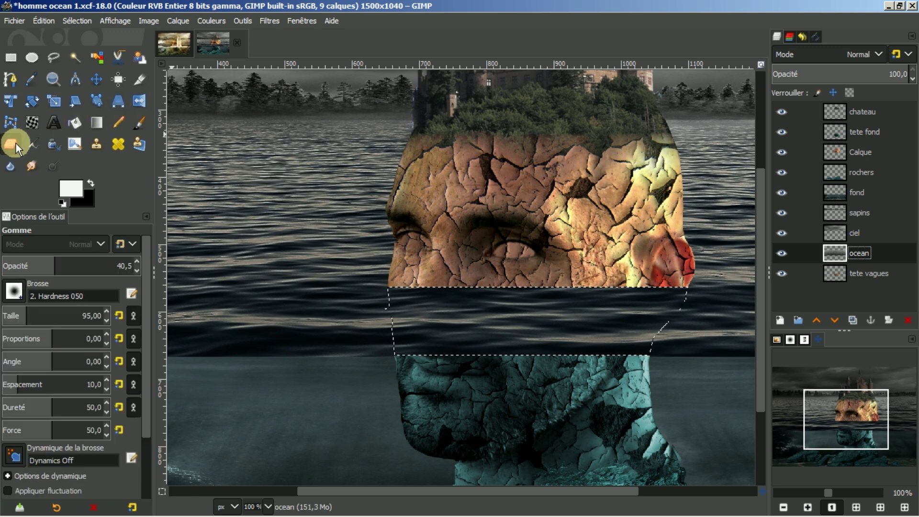
left_click(791, 337)
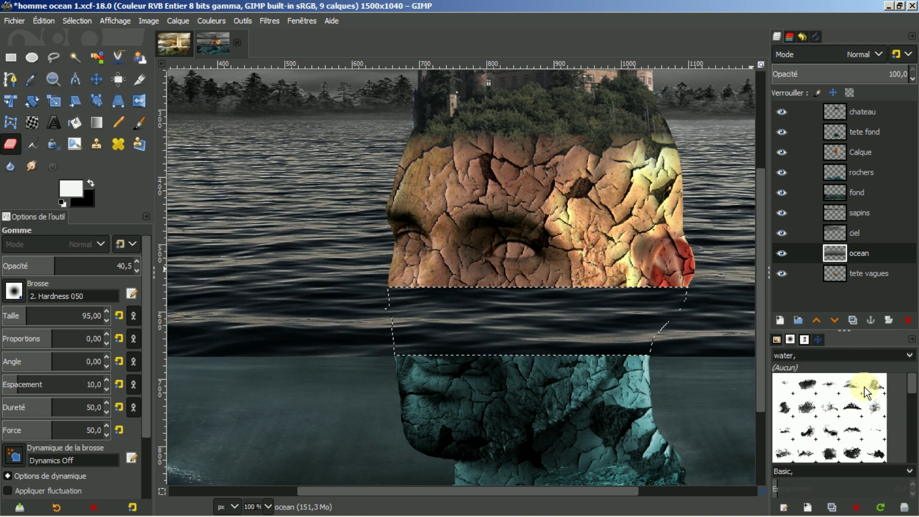
left_click(830, 385)
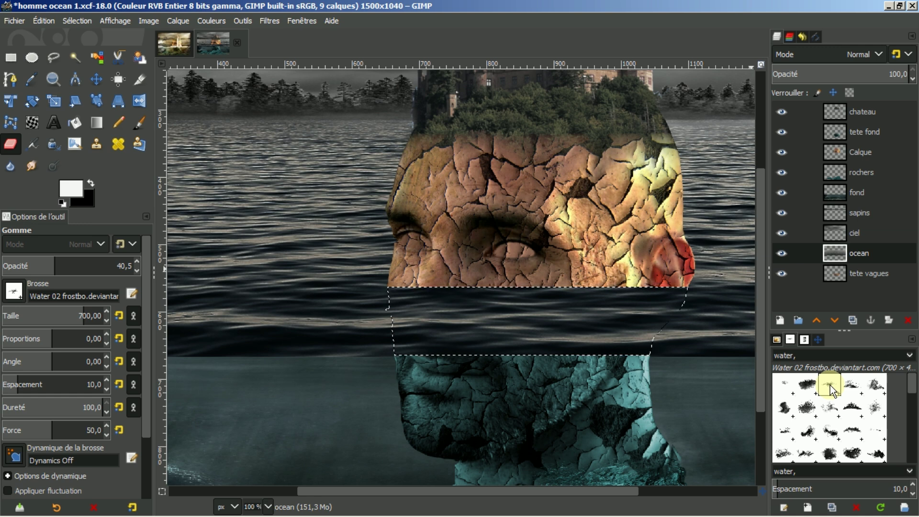
left_click(302, 200)
key("ctrl+z")
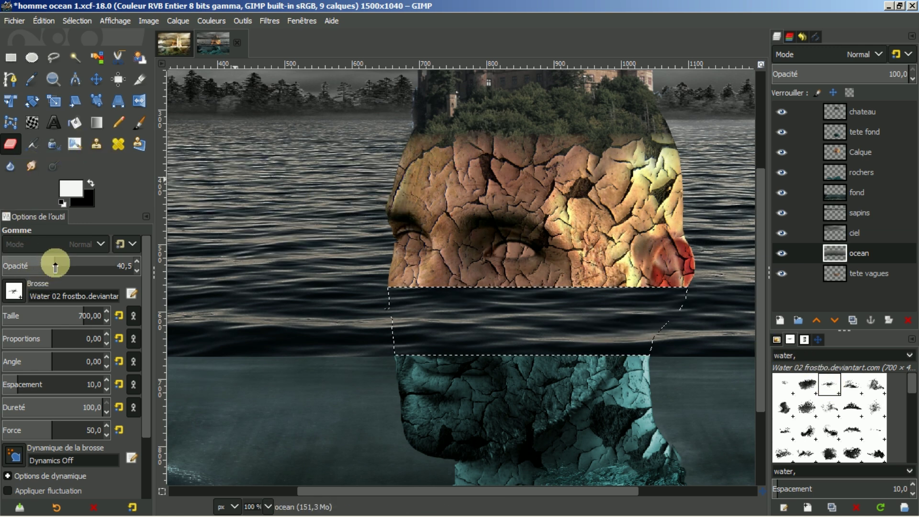
- Set the eraser's opacity to 100 and its brush size to 111
left_click(76, 261)
left_click_drag(76, 261, 164, 261)
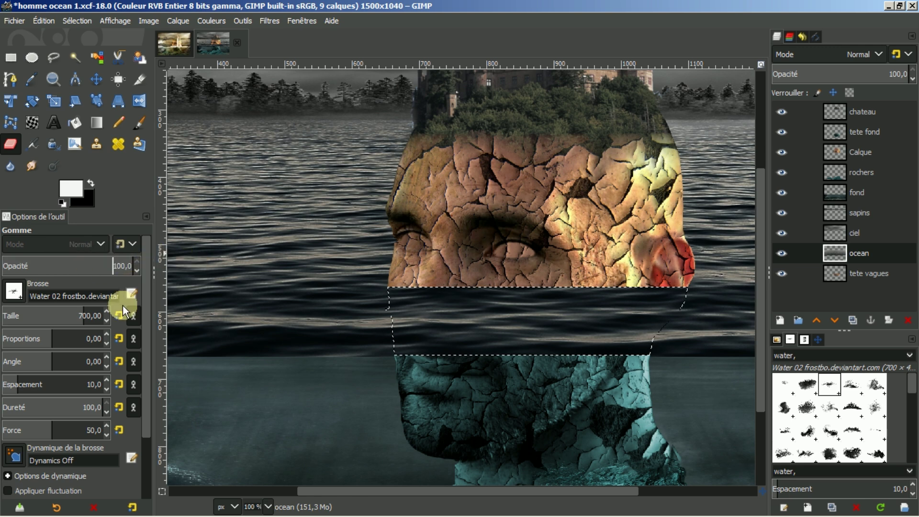
left_click(25, 316)
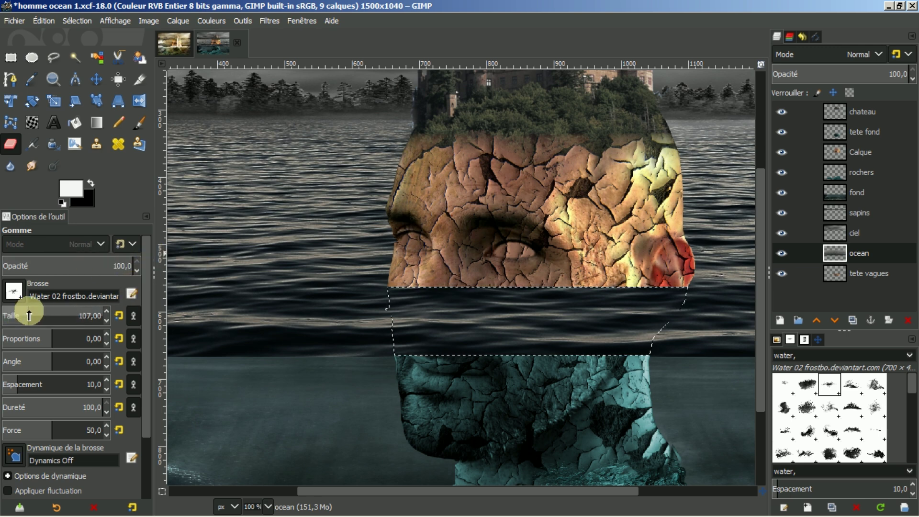
scroll(27, 316, "down", 5)
scroll(26, 316, "up", 20)
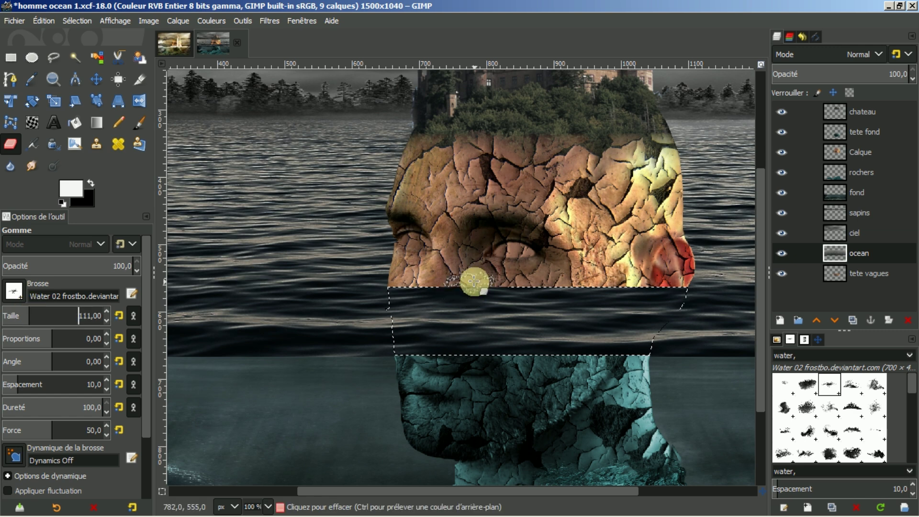
- Erase the upper part of the ocean layer inside the selection to reveal the face with an irregular, wavy lower edge
left_click(833, 255)
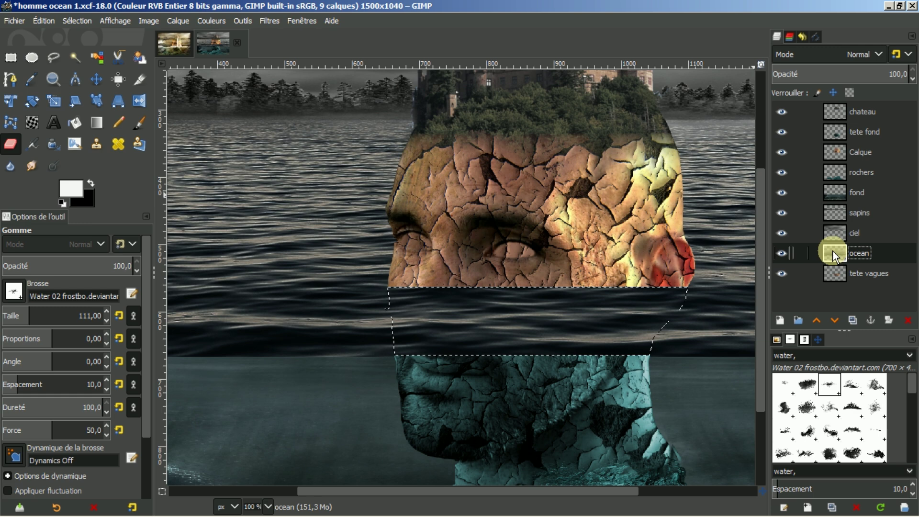
left_click(414, 293)
mouse_move(414, 292)
left_mouse_down()
mouse_move(438, 300)
mouse_move(466, 288)
mouse_move(547, 295)
mouse_move(561, 284)
mouse_move(574, 293)
mouse_move(641, 285)
mouse_move(746, 301)
mouse_move(716, 290)
mouse_move(707, 296)
mouse_move(722, 284)
mouse_move(673, 292)
mouse_move(685, 278)
mouse_move(429, 290)
mouse_move(410, 308)
mouse_move(404, 301)
mouse_move(498, 296)
mouse_move(402, 301)
mouse_move(595, 305)
mouse_move(538, 294)
left_mouse_up()
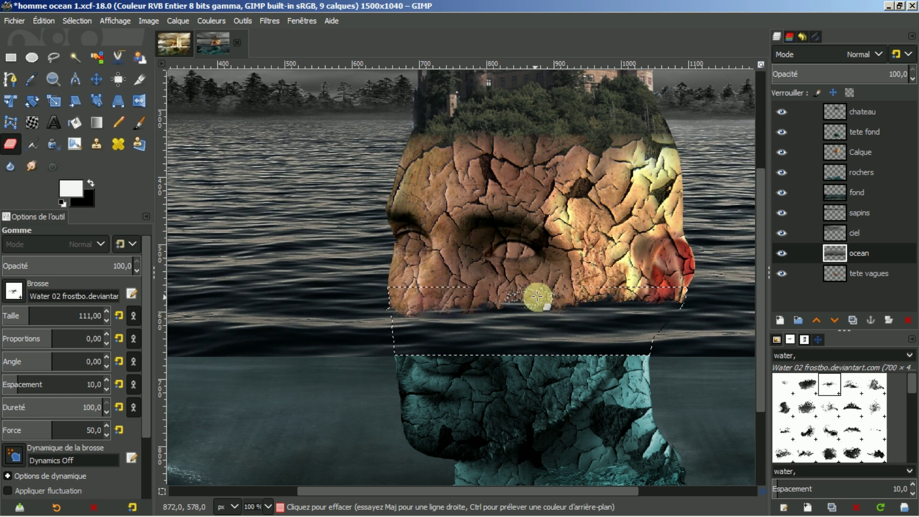
- Remove the selection around the waterline strip with the whole image in view
left_click(818, 339)
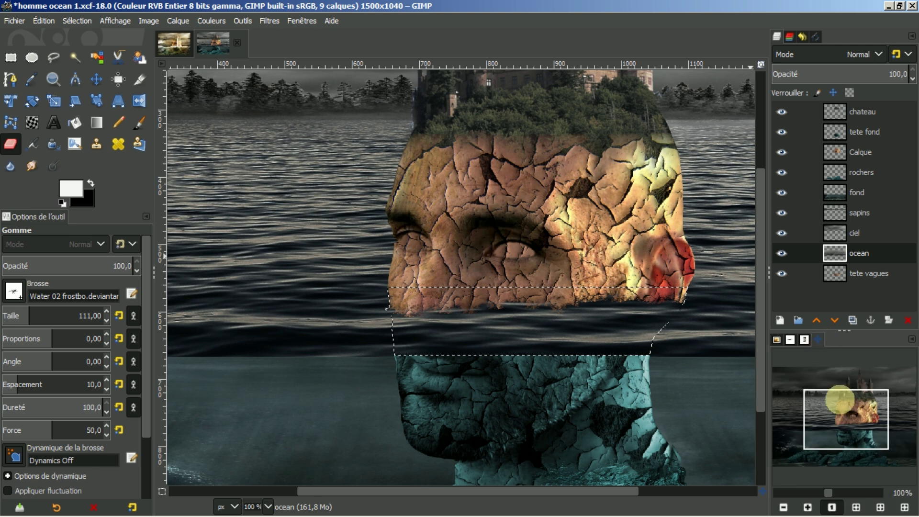
left_click(856, 507)
left_click(783, 508)
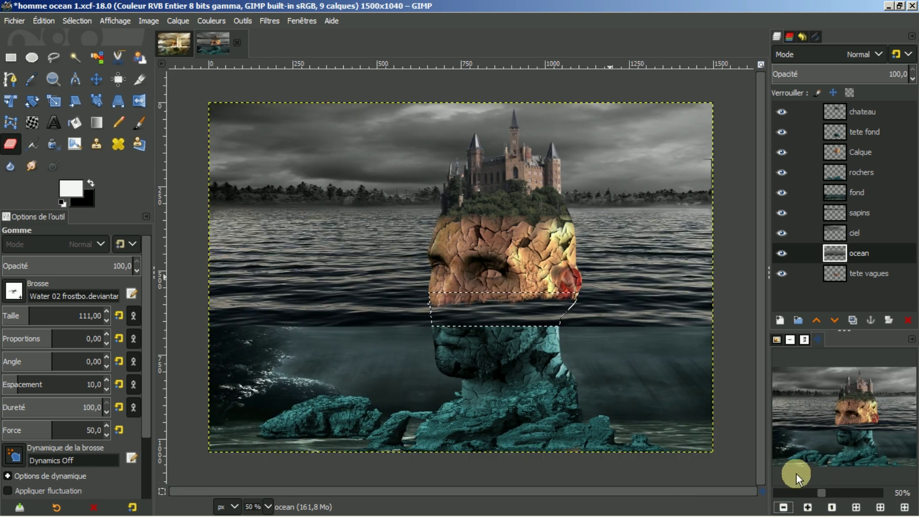
left_click(77, 21)
left_click(83, 42)
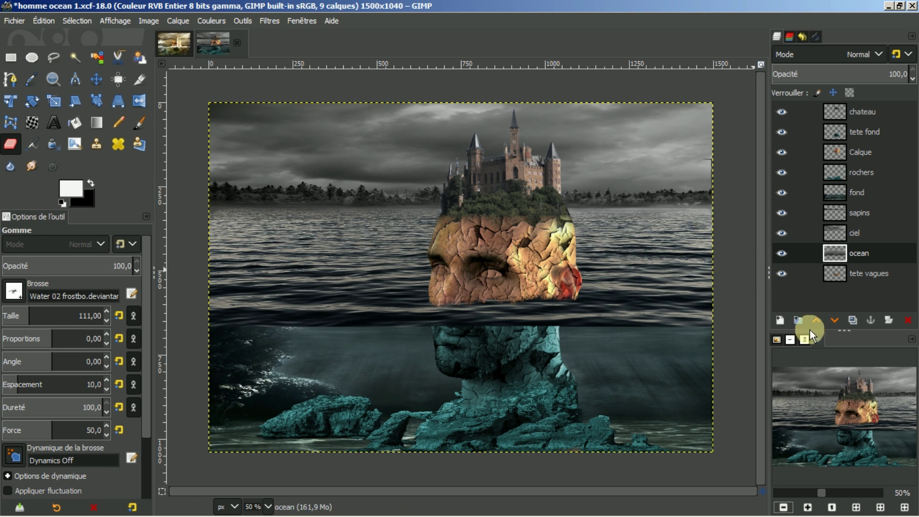
- Open the long_wave_by_loustock_d41x56-pre.jpg photo and the vague.png cutout from the recent documents
left_click(775, 340)
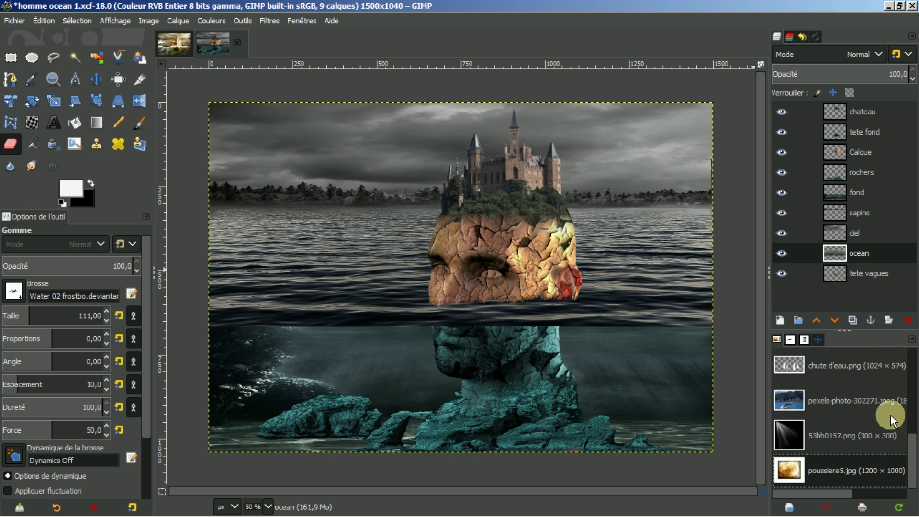
scroll(890, 411, "up", 5)
scroll(891, 410, "up", 1)
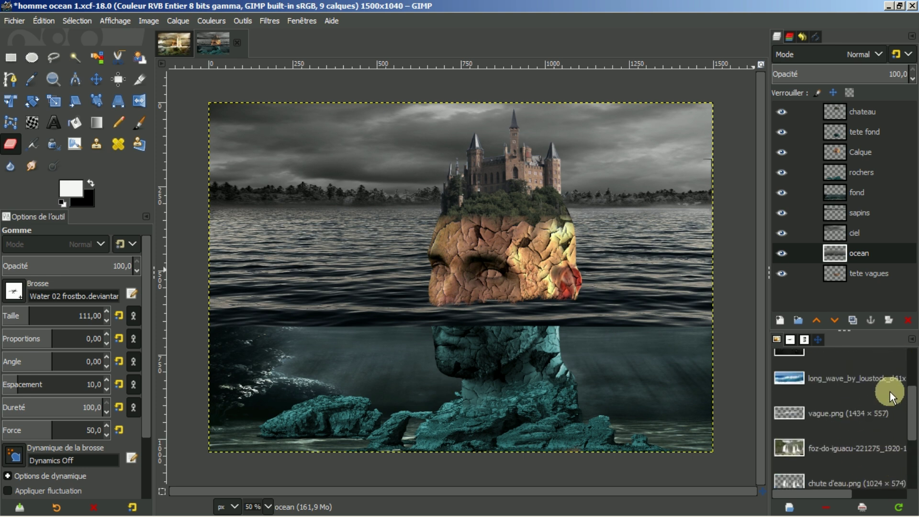
left_click(823, 375)
double_click(823, 378)
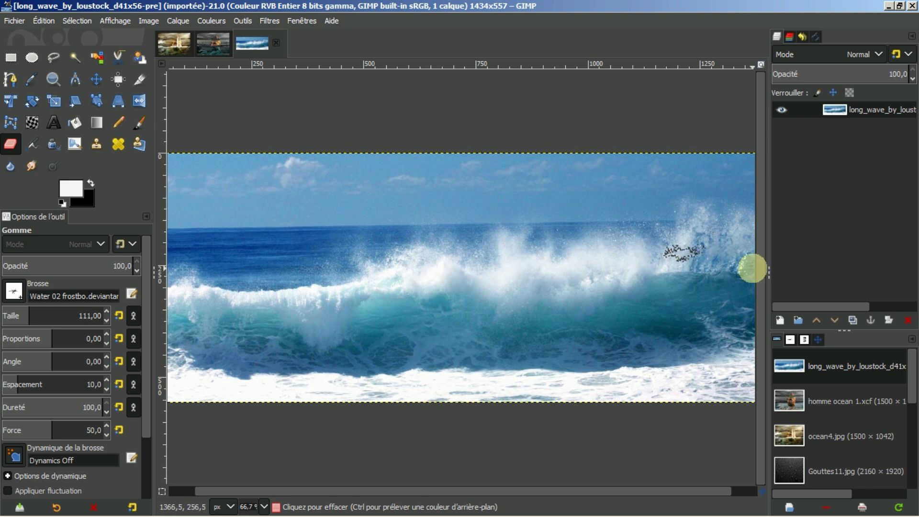
scroll(909, 383, "down", 3)
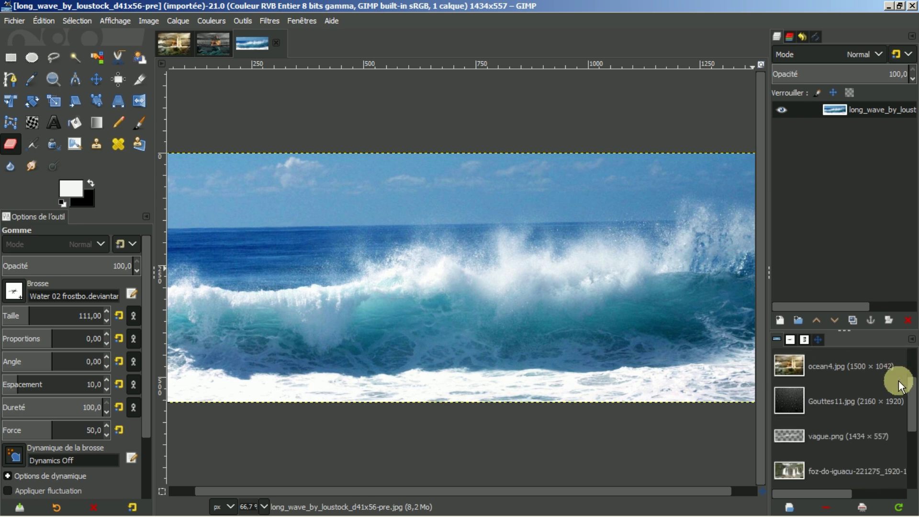
double_click(829, 412)
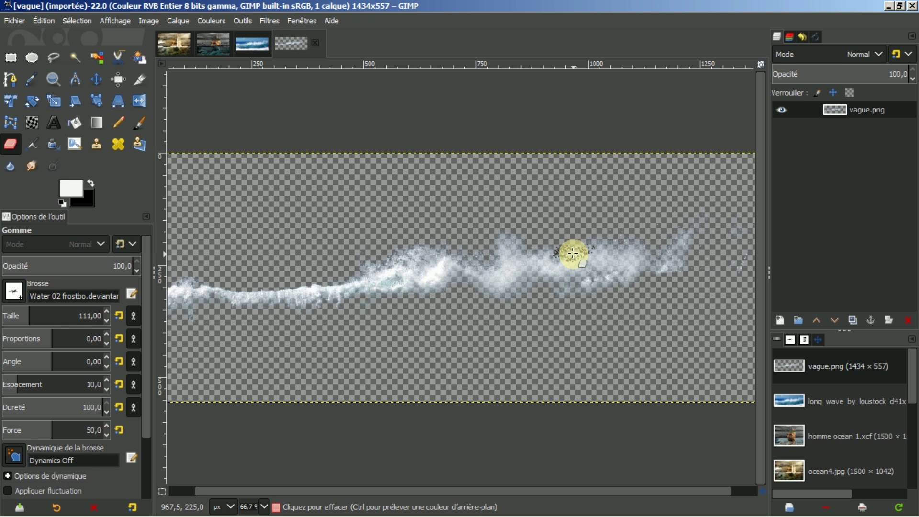
- View the original wave photo, return to the homme ocean 1 image and undo the stray eraser mark
left_click(252, 43)
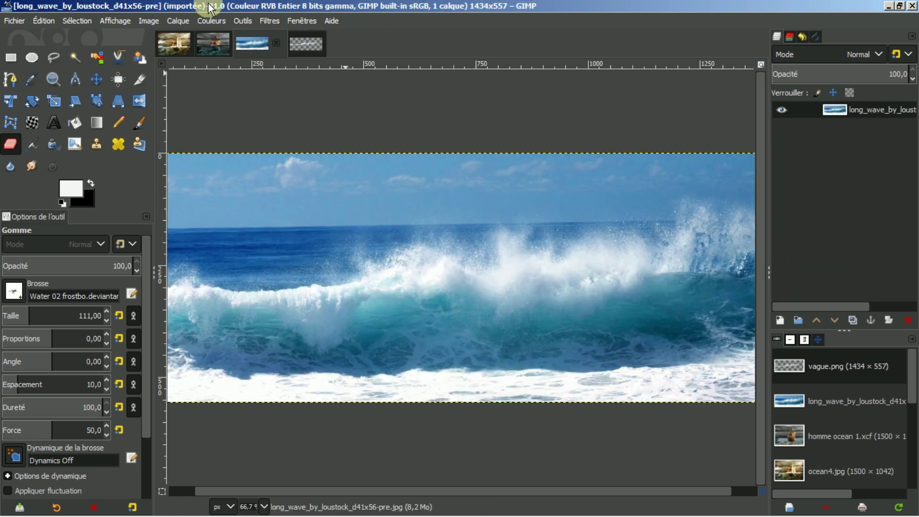
left_click(208, 43)
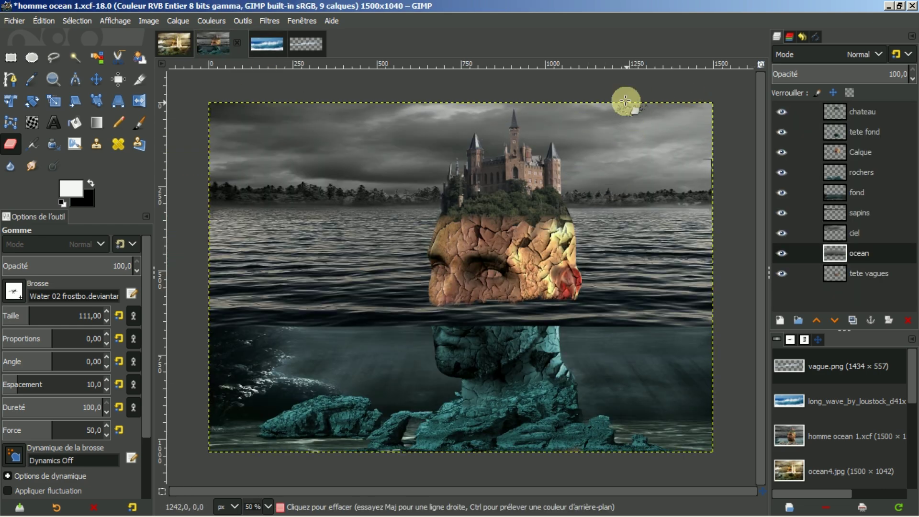
left_click(650, 151)
key("ctrl+z")
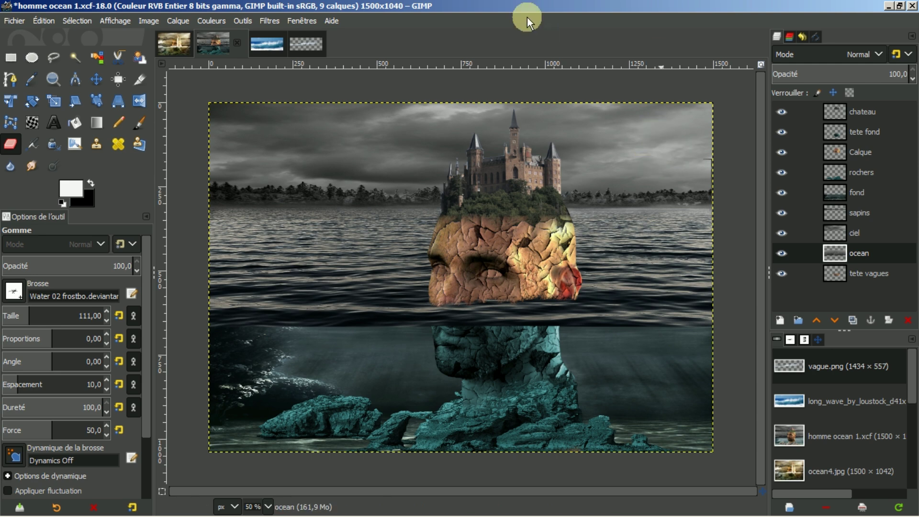
- Copy the wave cutout from the vague.png image
left_click(304, 44)
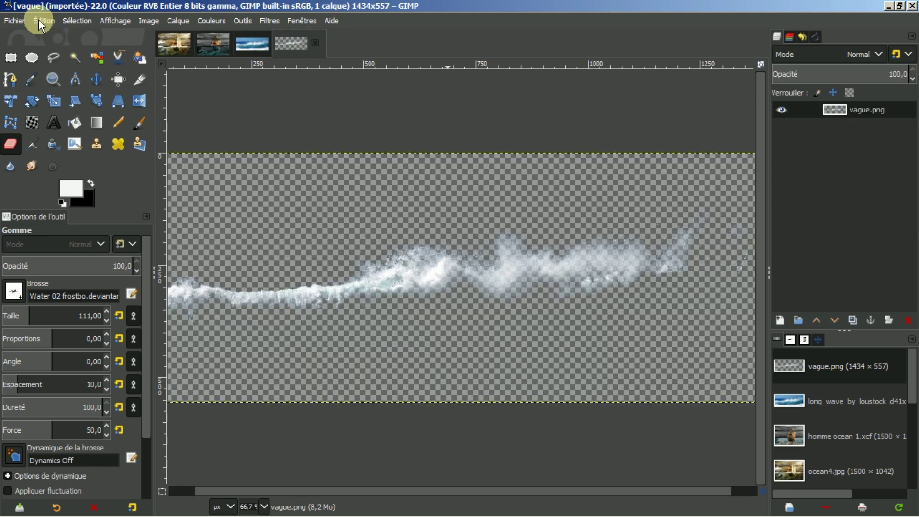
left_click(39, 20)
left_click(63, 103)
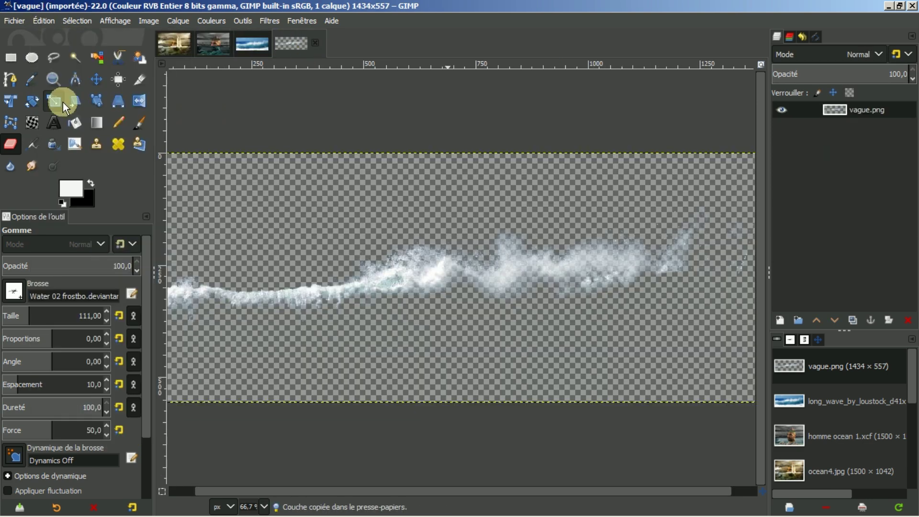
- Paste the wave into homme ocean 1 as a new layer above chateau and name it vagues
left_click(212, 44)
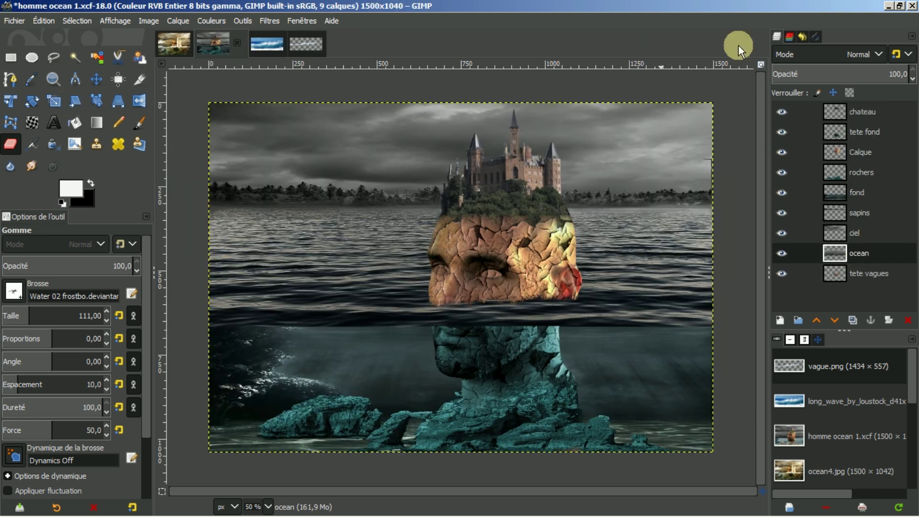
left_click(870, 111)
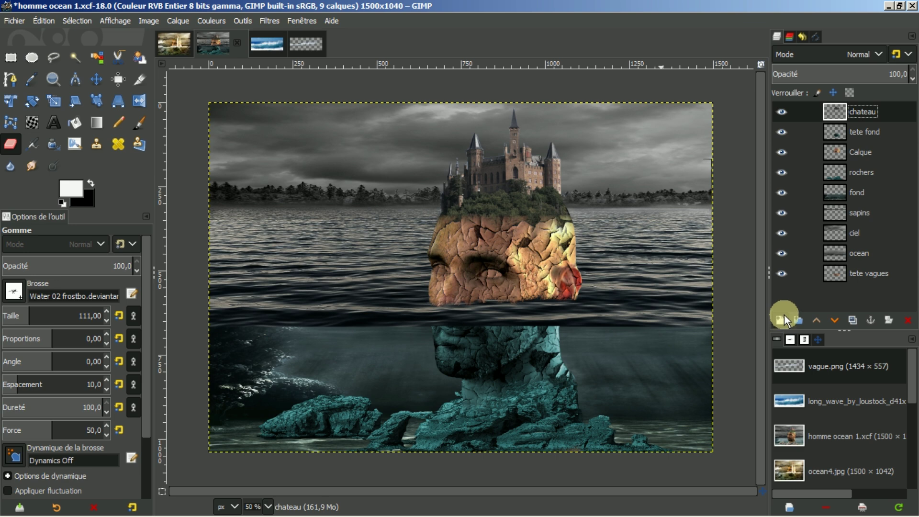
key("ctrl+v")
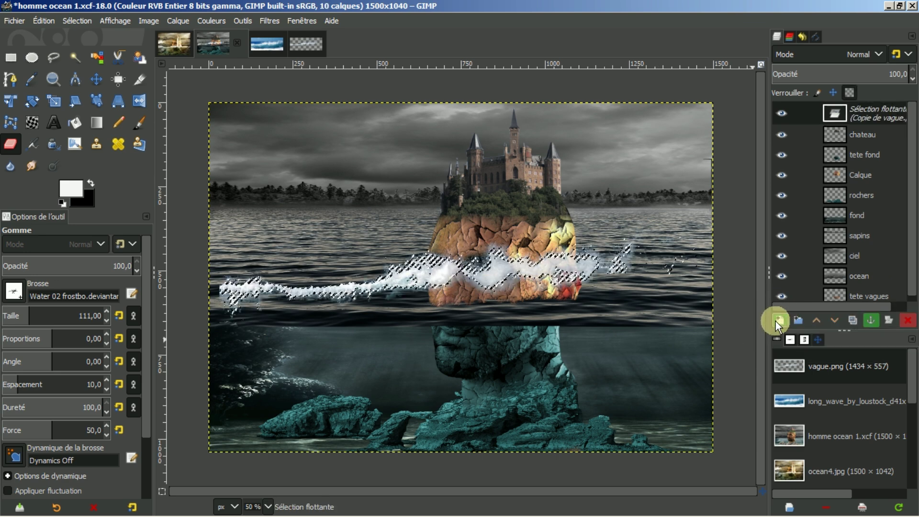
left_click(779, 321)
double_click(861, 111)
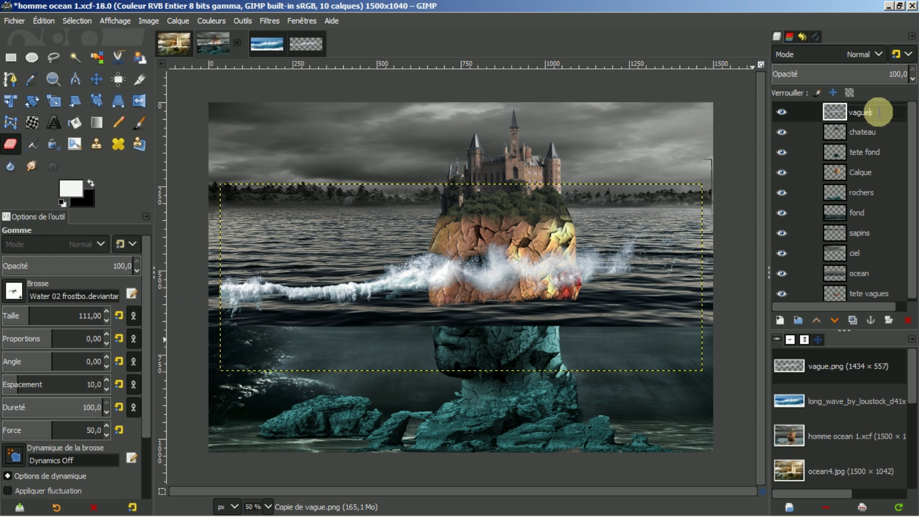
key("Return")
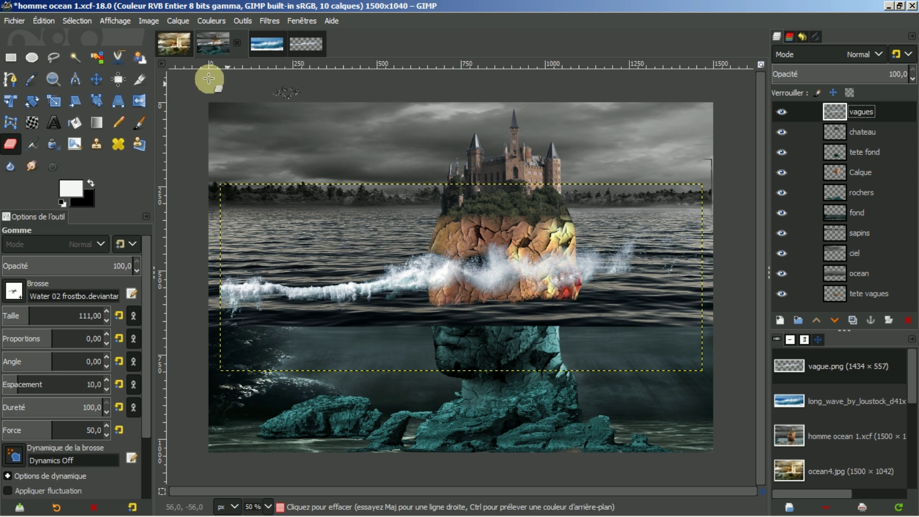
- Move the vagues layer so the wave covers the waterline across the head, starting at the image's left edge
left_click(96, 79)
left_click_drag(444, 270, 475, 348)
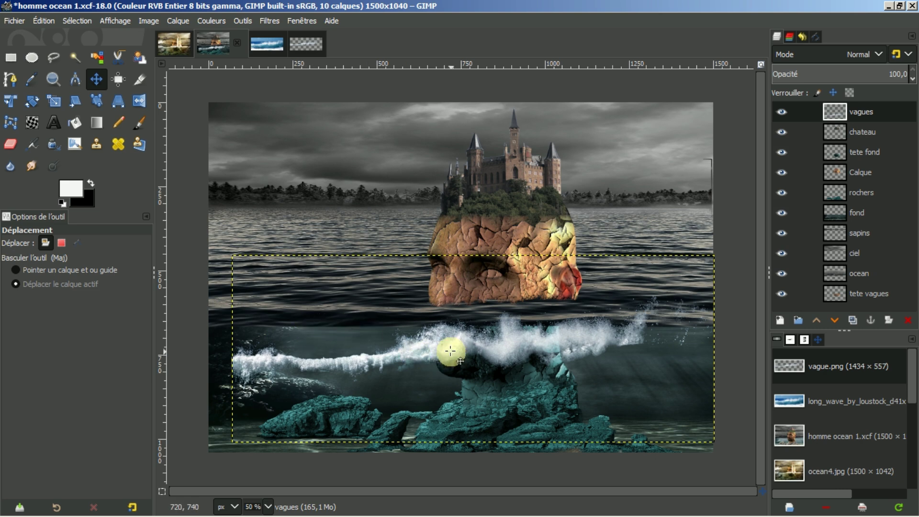
left_click_drag(434, 339, 413, 308)
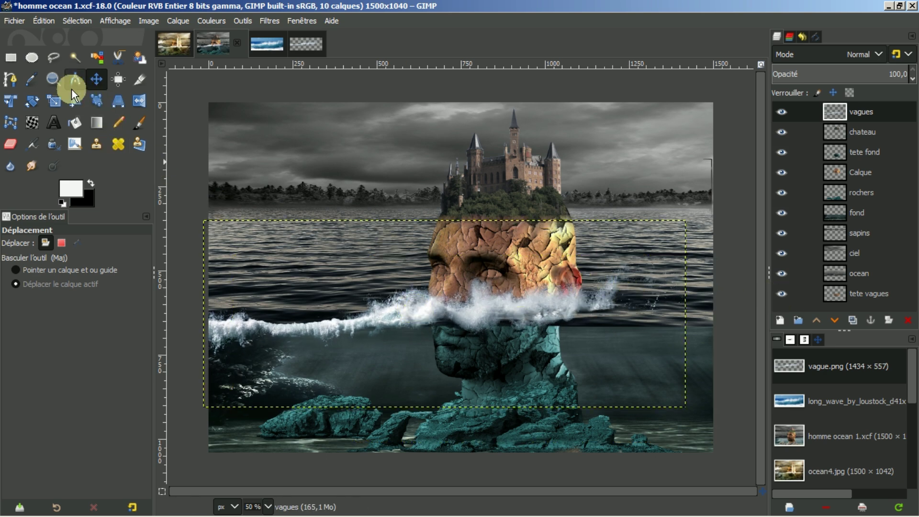
- Stretch the vagues layer horizontally to 1804 px wide, keeping its height at 557 px, so the wave spans the whole image
left_click(57, 102)
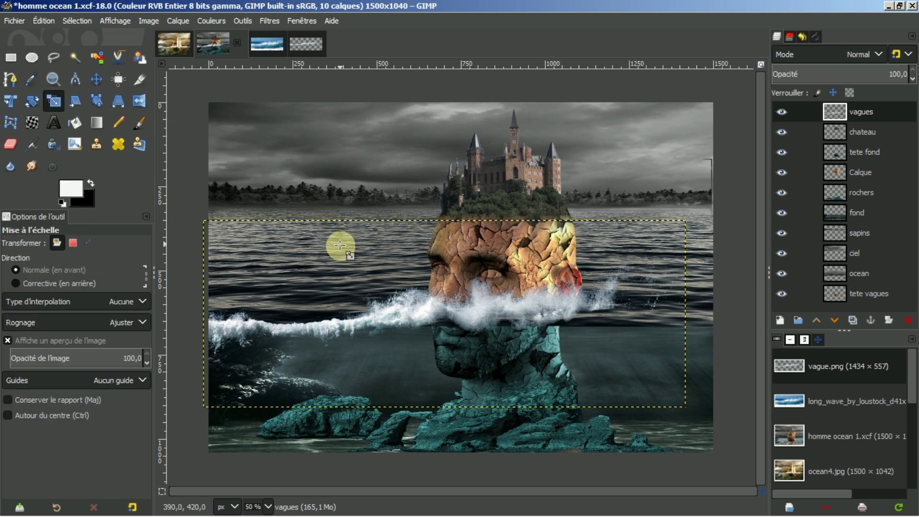
left_click(352, 289)
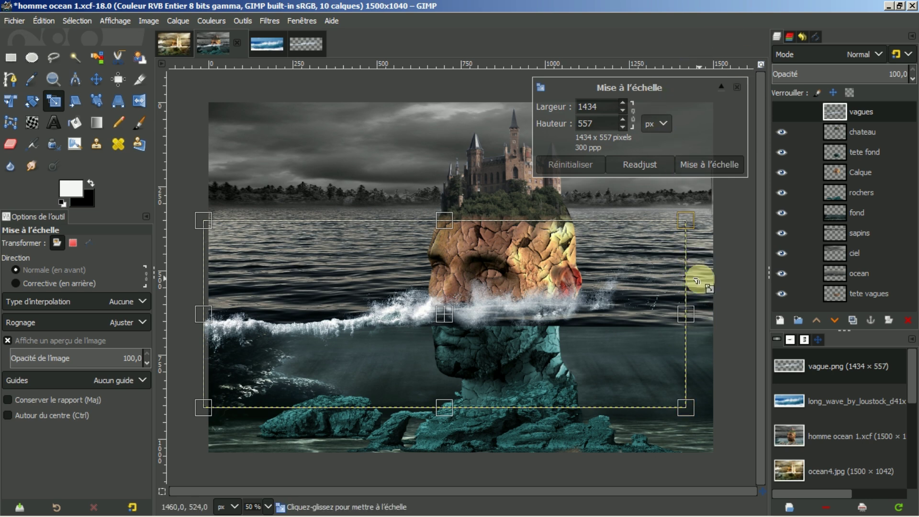
left_click_drag(691, 313, 818, 301)
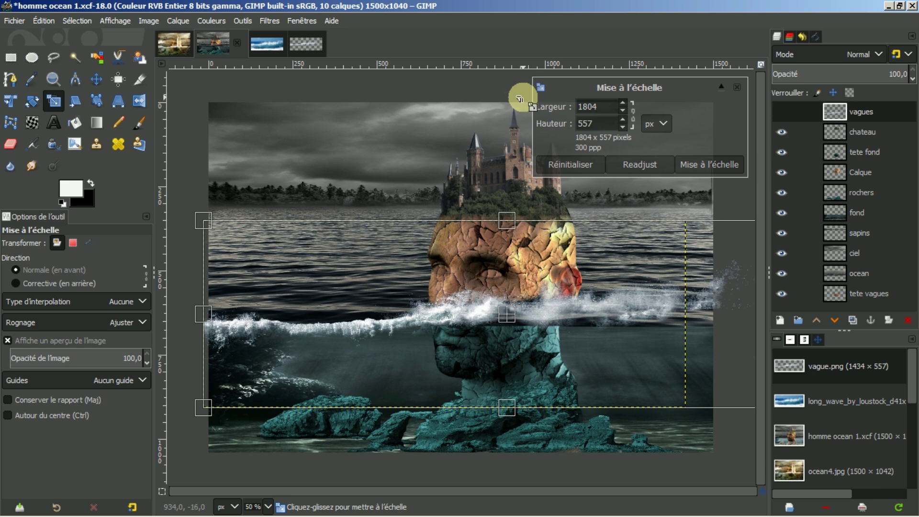
left_click(694, 164)
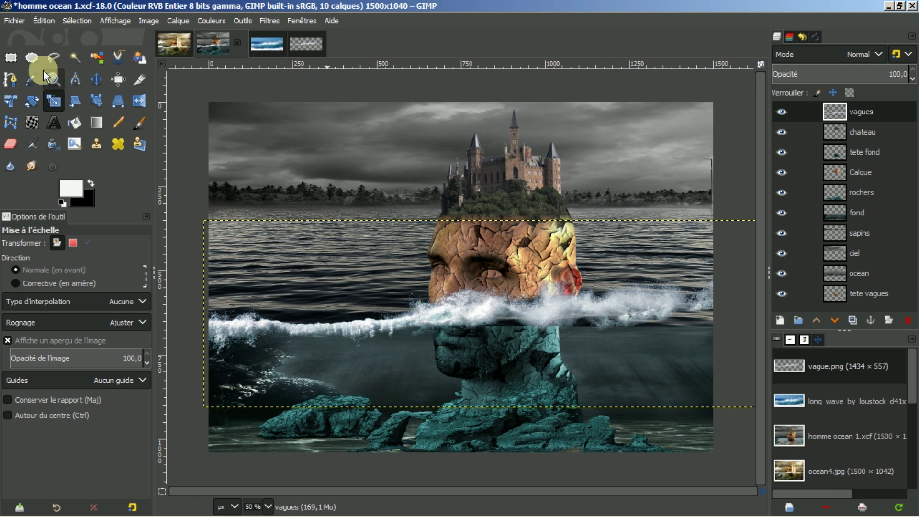
- Rotate the vagues layer by about 3.47 degrees around a pivot near its lower-left corner at X 17, Y 869.5
left_click(31, 102)
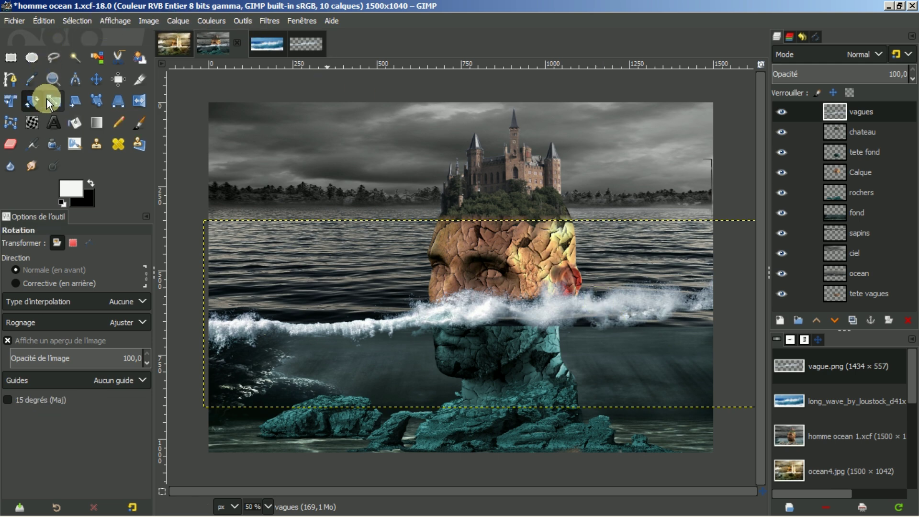
left_click(533, 289)
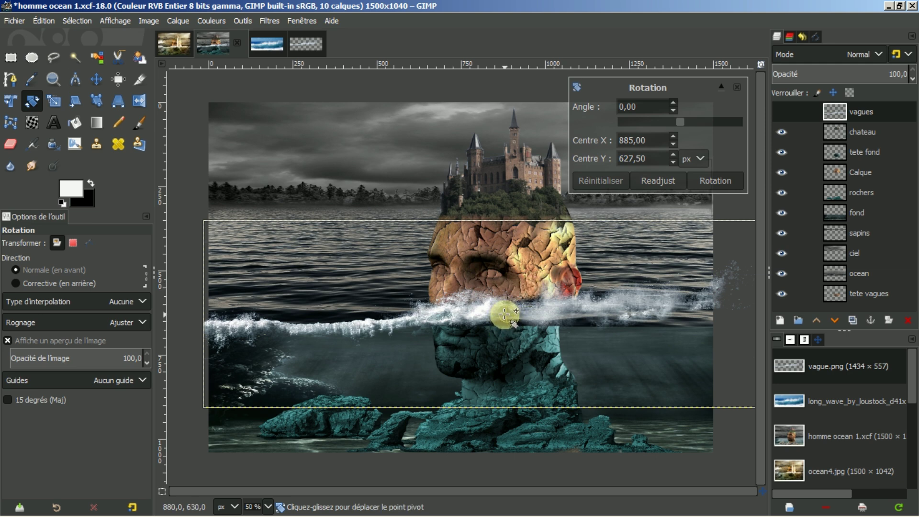
left_click_drag(504, 315, 215, 395)
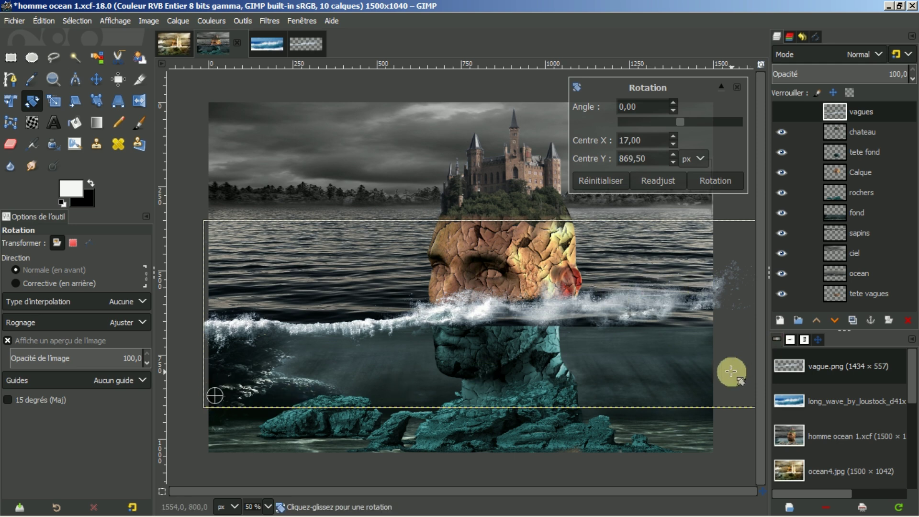
left_click_drag(735, 376, 736, 377)
mouse_move(739, 406)
left_mouse_down()
mouse_move(732, 425)
mouse_move(736, 390)
mouse_move(736, 406)
left_mouse_up()
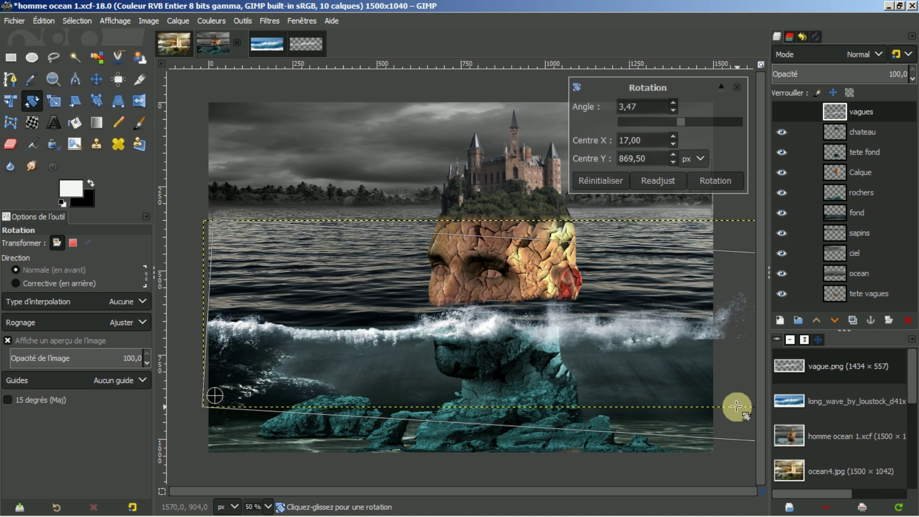
left_click(716, 182)
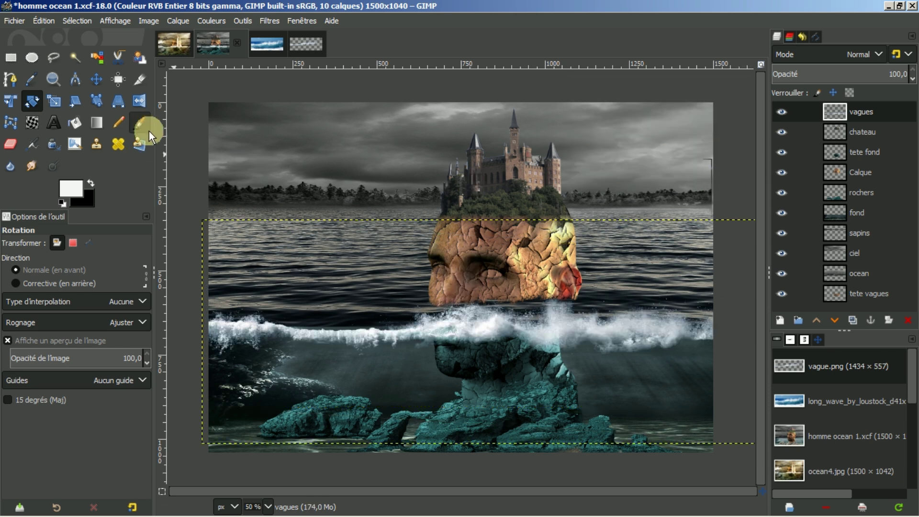
- Move the vagues layer slightly up and right so the wave sits over the waterline across the head
left_click(97, 79)
left_click_drag(452, 353, 452, 347)
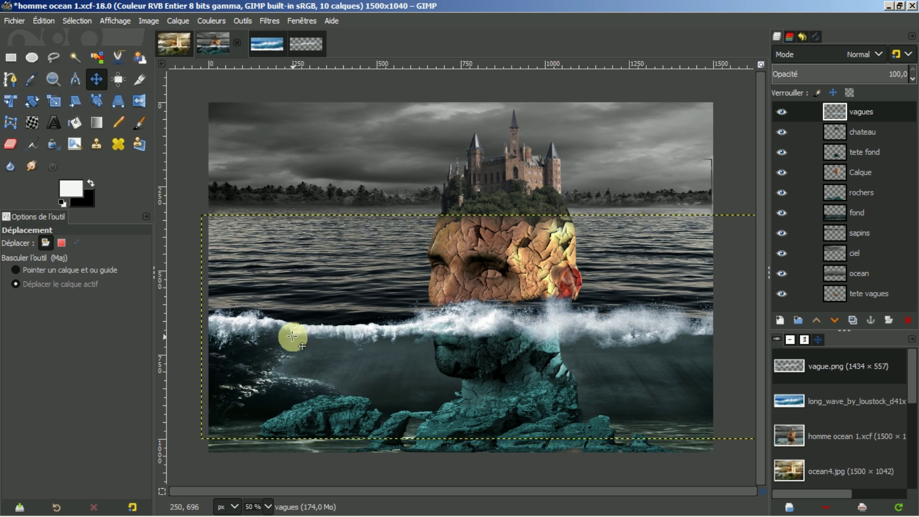
left_click_drag(613, 363, 614, 361)
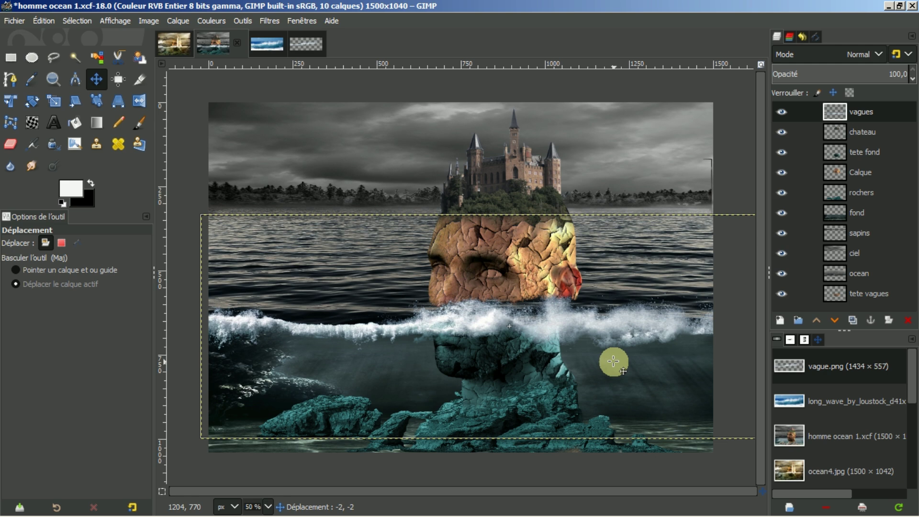
left_click_drag(613, 361, 614, 361)
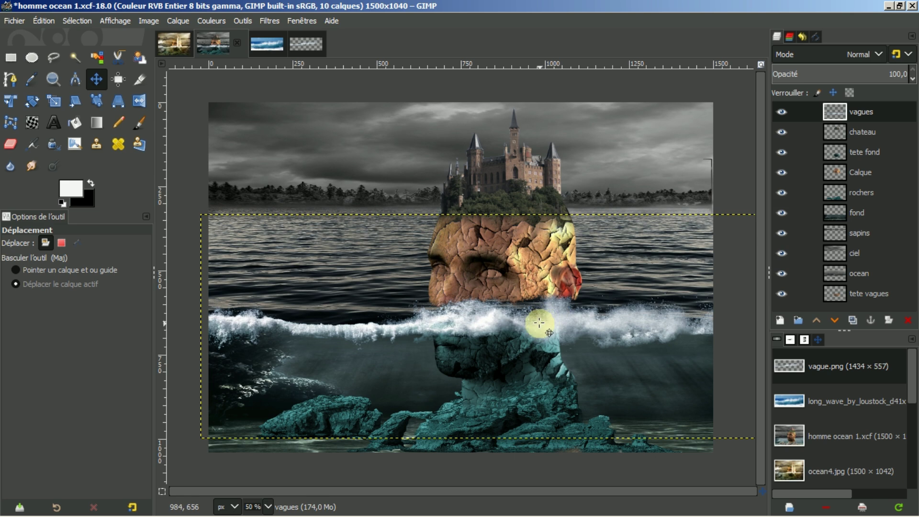
left_click_drag(540, 323, 548, 321)
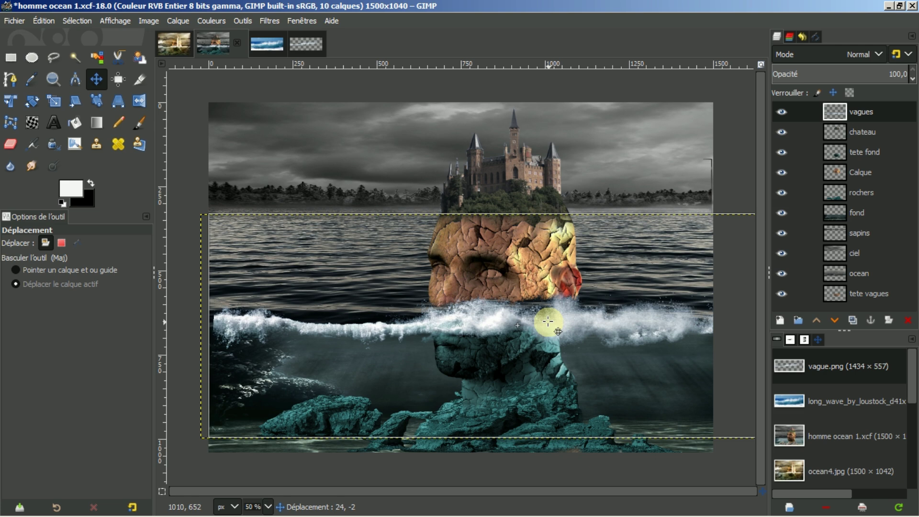
left_click_drag(548, 321, 548, 321)
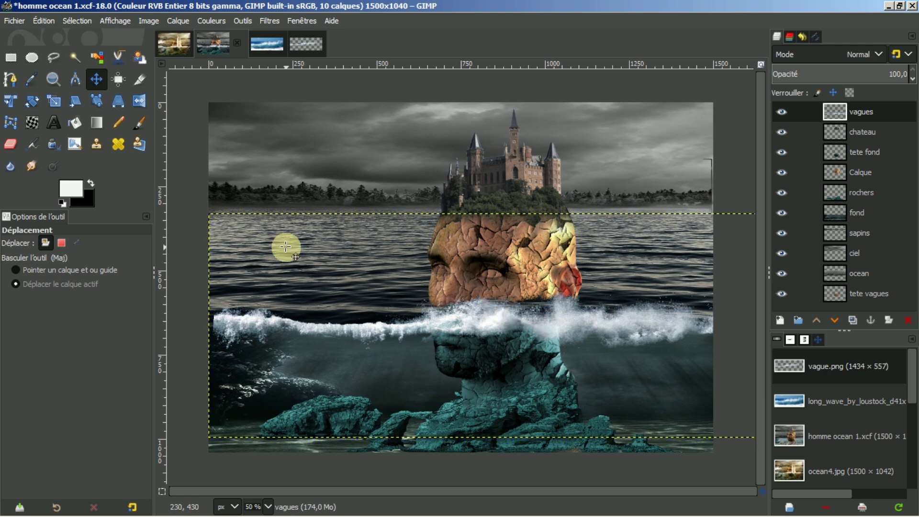
- Widen the vagues layer leftward to 1854 px so it reaches the image's left edge, and fit the layer to the image size
left_click(53, 100)
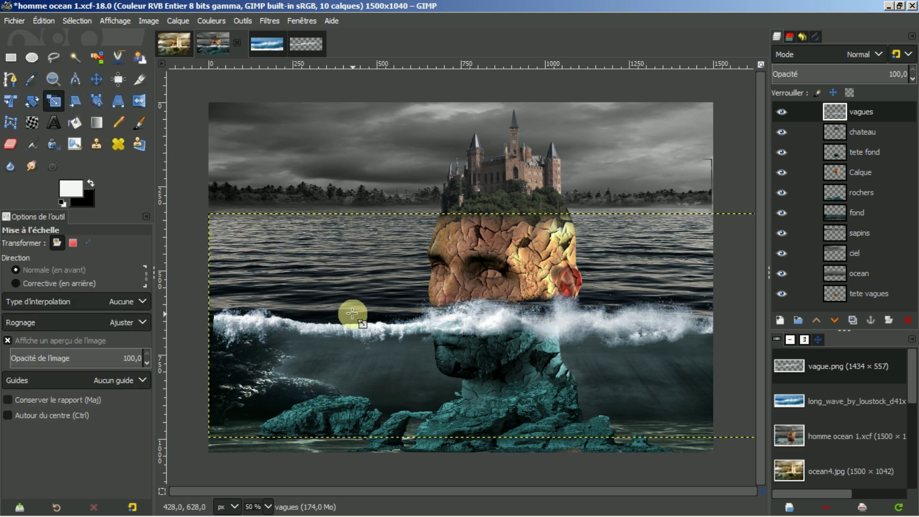
left_click(353, 317)
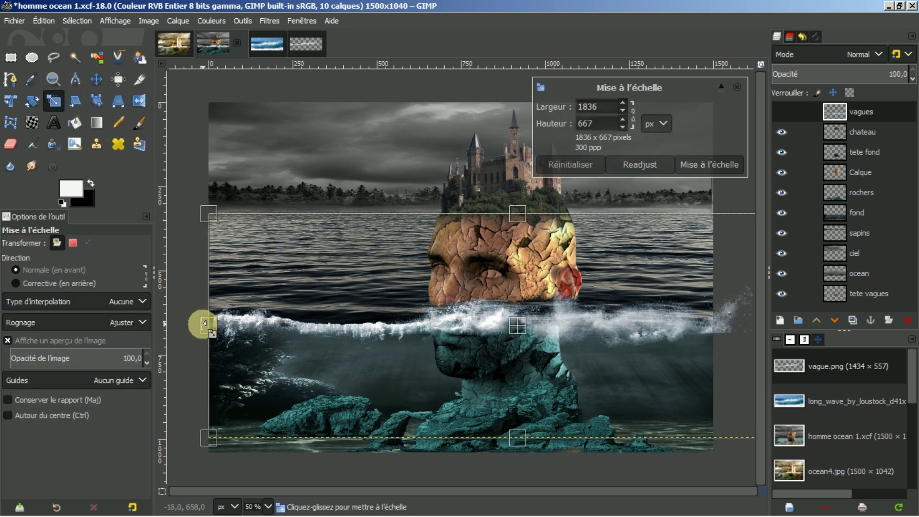
left_click_drag(203, 323, 196, 320)
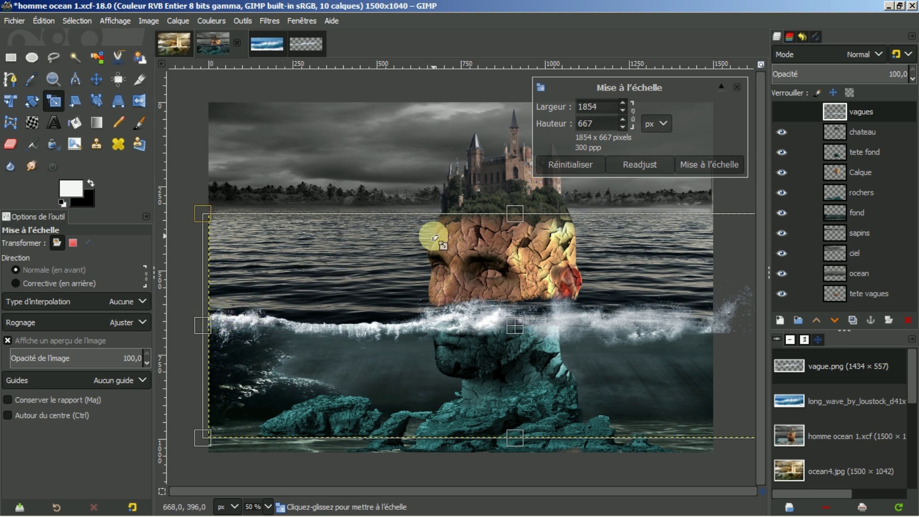
left_click(704, 166)
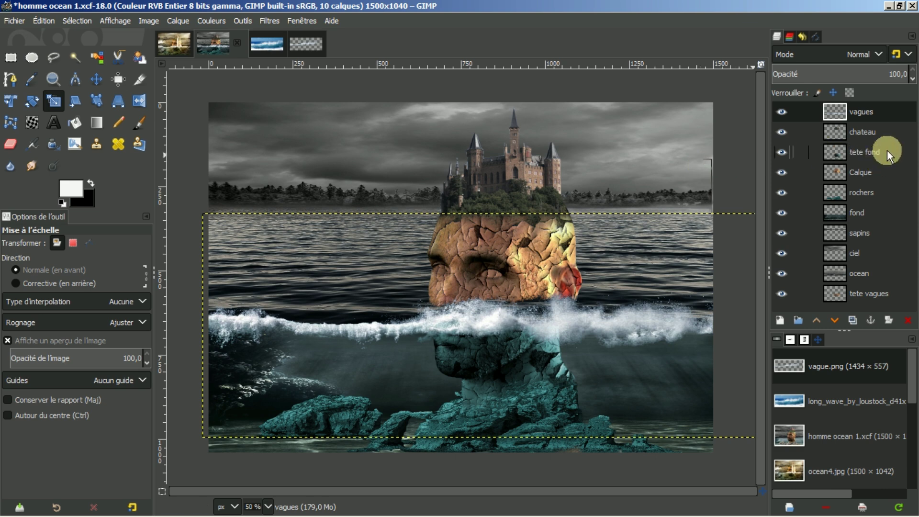
right_click(869, 110)
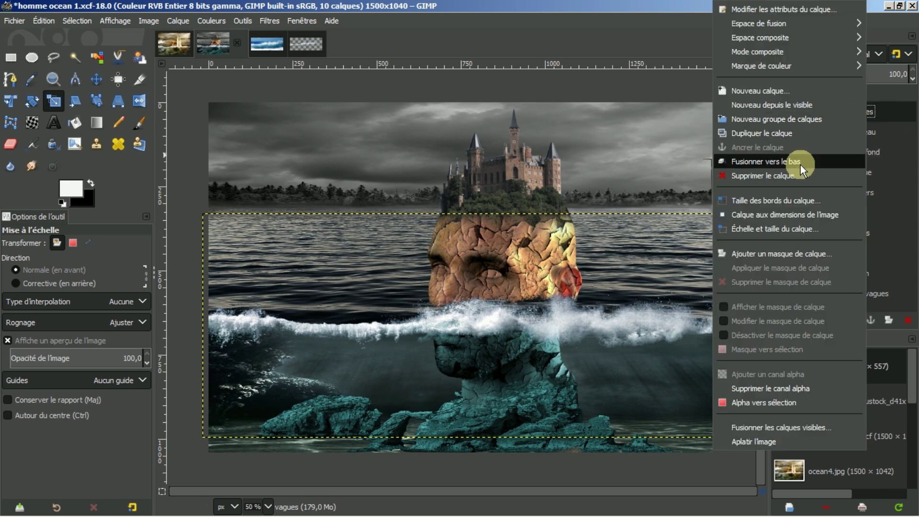
left_click(778, 214)
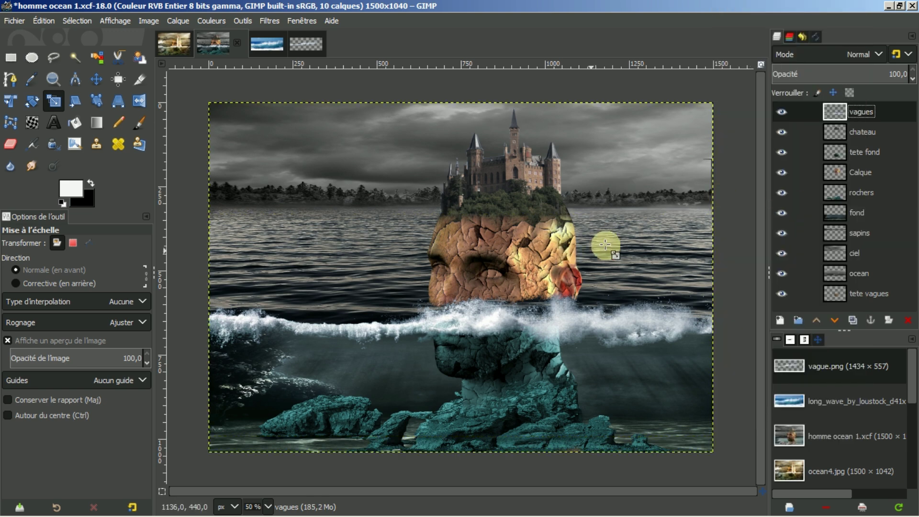
- Erase the ocean layer's lower edge along the wave, from the cracked head to the right, with the size 111 Water 02 brush
scroll(514, 330, "up", 1)
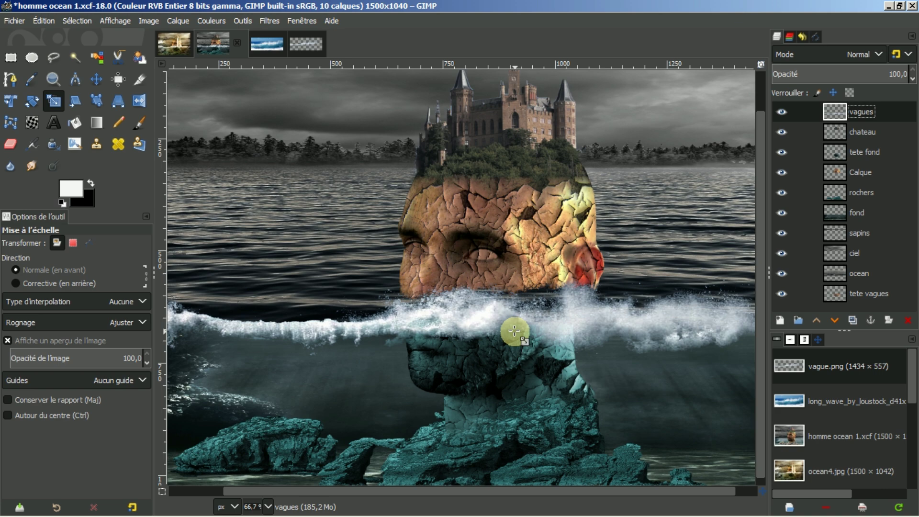
scroll(533, 286, "up", 1)
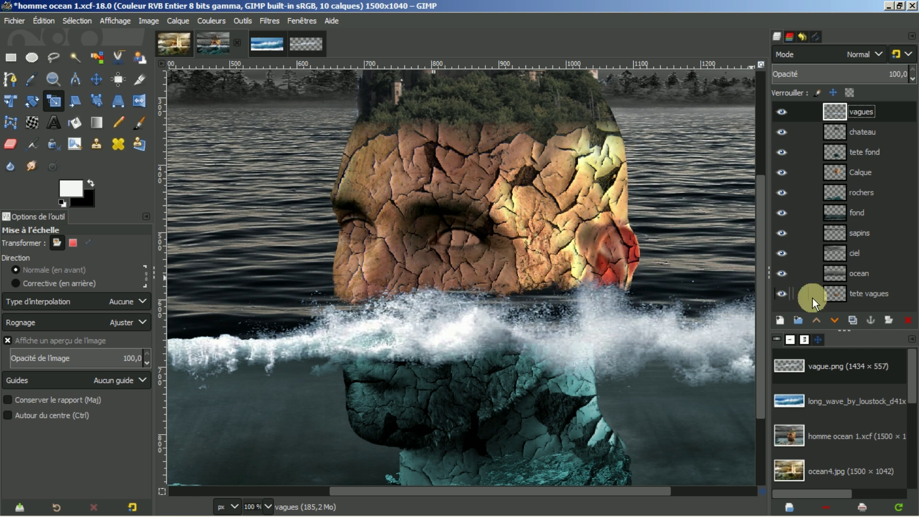
left_click(833, 273)
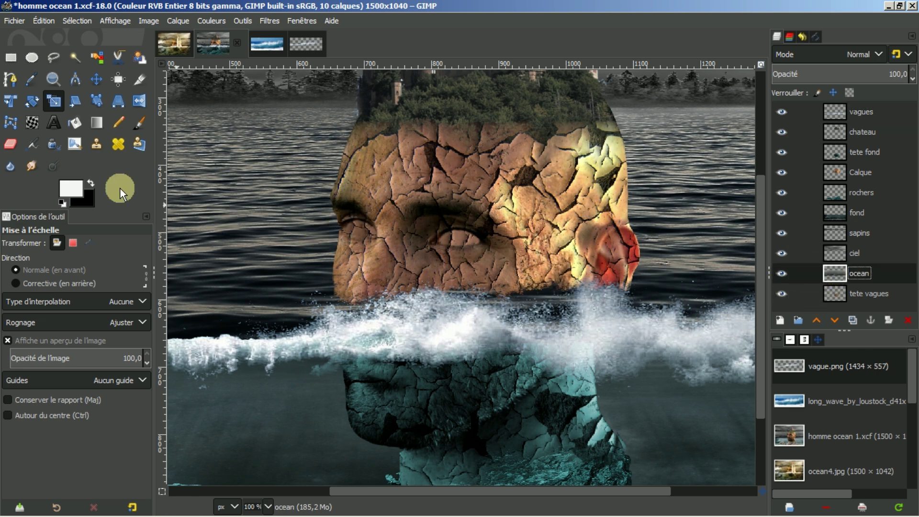
left_click(9, 143)
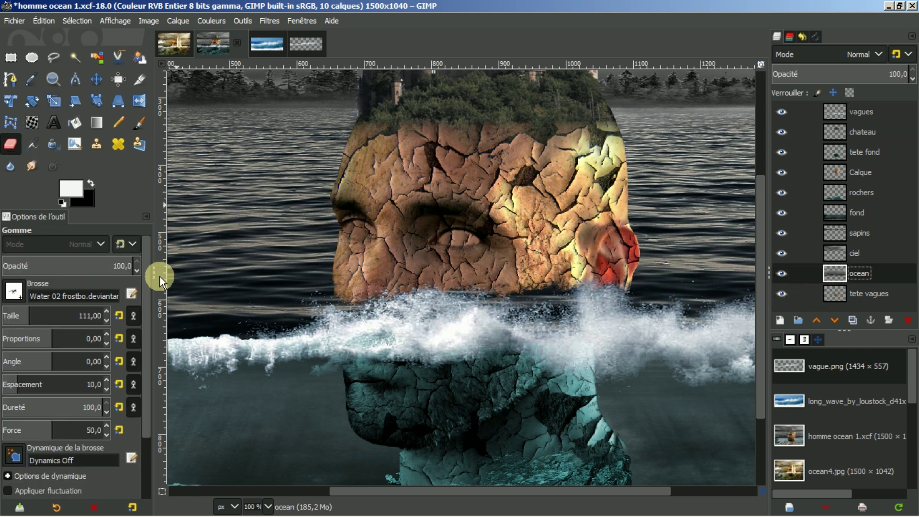
mouse_move(547, 295)
left_mouse_down()
mouse_move(560, 294)
mouse_move(533, 285)
mouse_move(519, 291)
mouse_move(710, 333)
mouse_move(742, 333)
mouse_move(748, 308)
left_mouse_up()
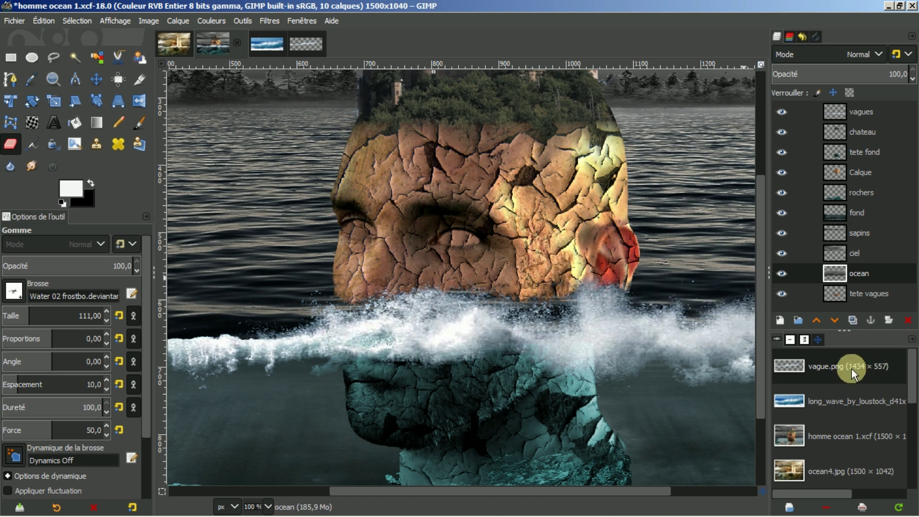
- Show the whole photomontage and open the recent document Gouttes11.jpg
left_click(818, 339)
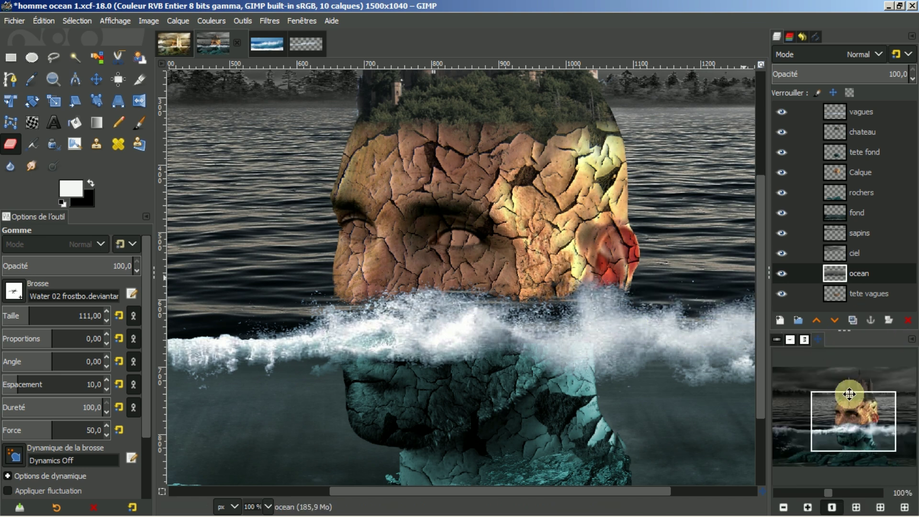
left_click(856, 507)
left_click(784, 507)
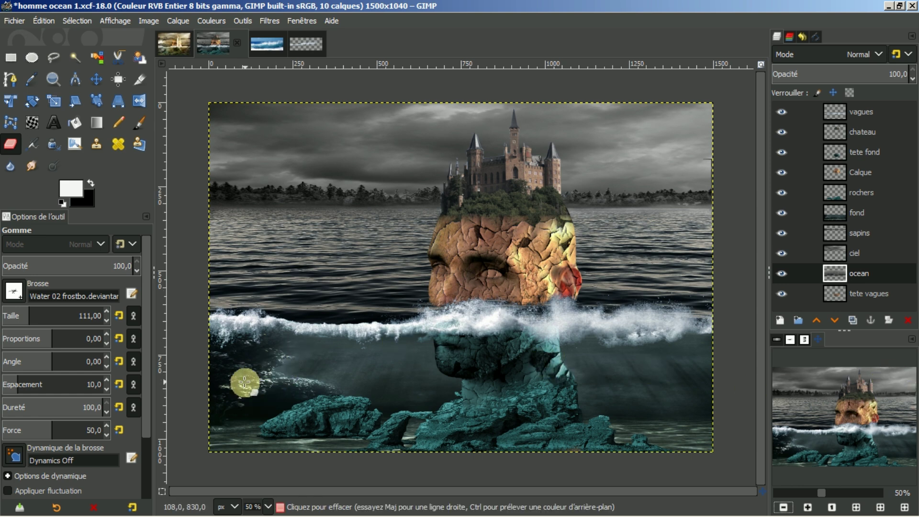
left_click(776, 339)
scroll(854, 392, "down", 1)
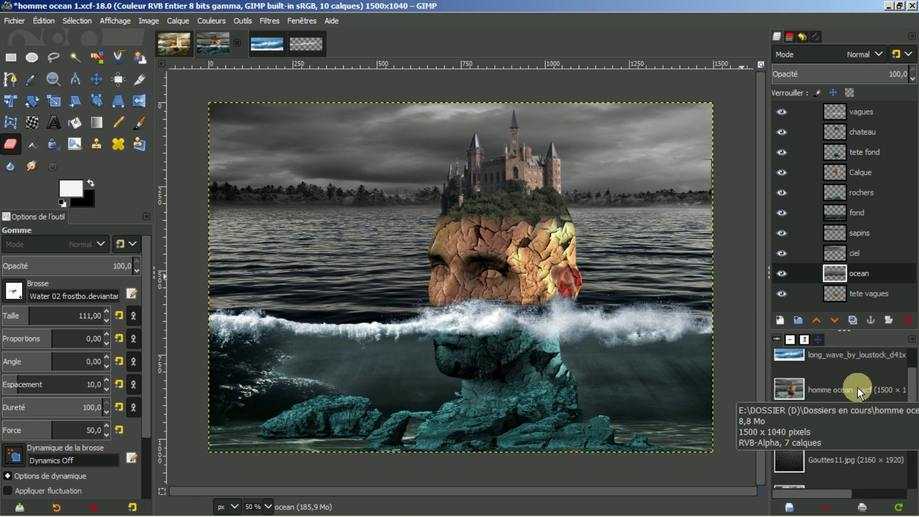
double_click(831, 463)
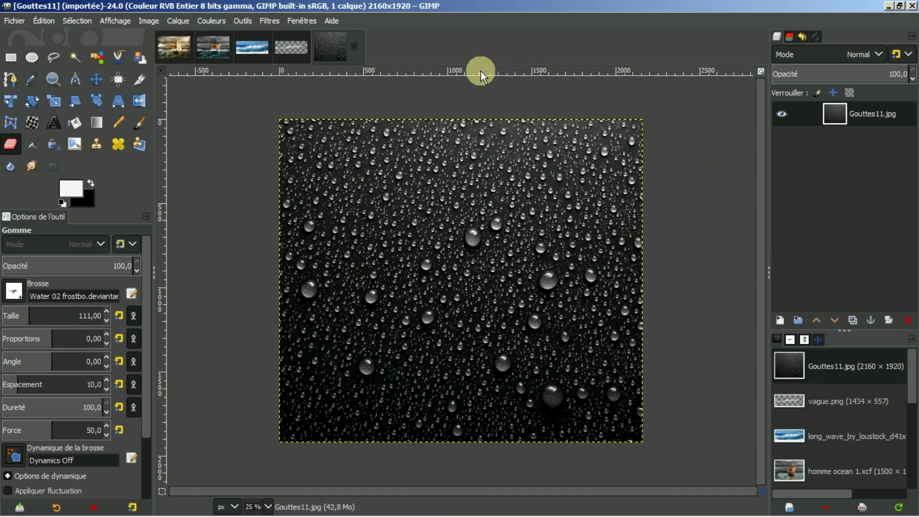
- Close the vague.png and long_wave_by_loustock images, keeping Gouttes11 open
left_click(284, 55)
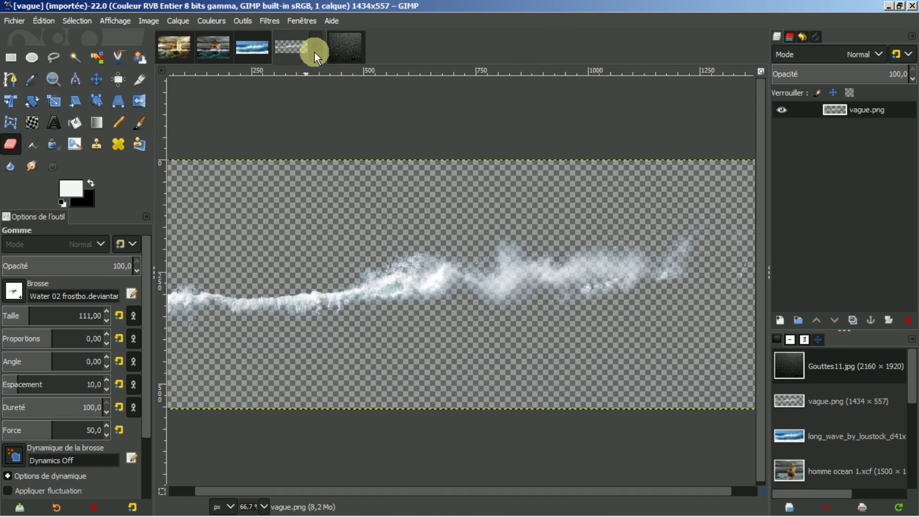
left_click(315, 52)
left_click(246, 50)
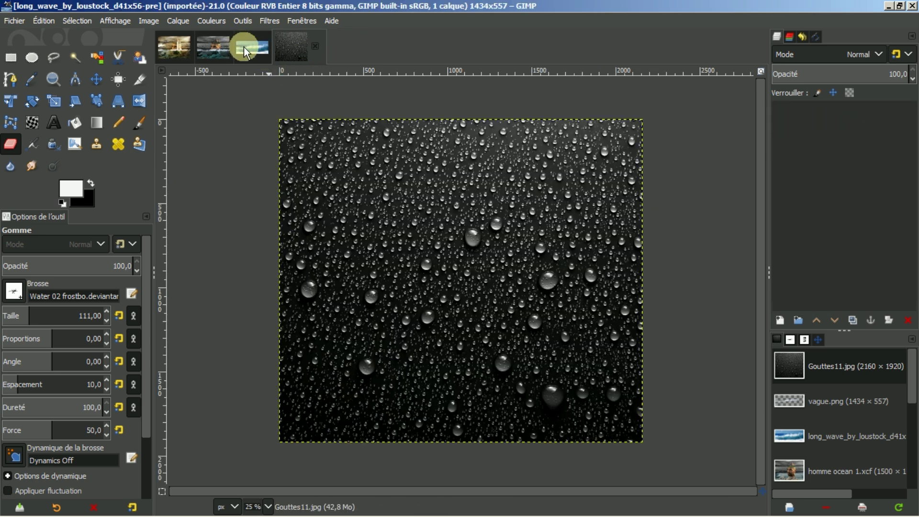
left_click(278, 46)
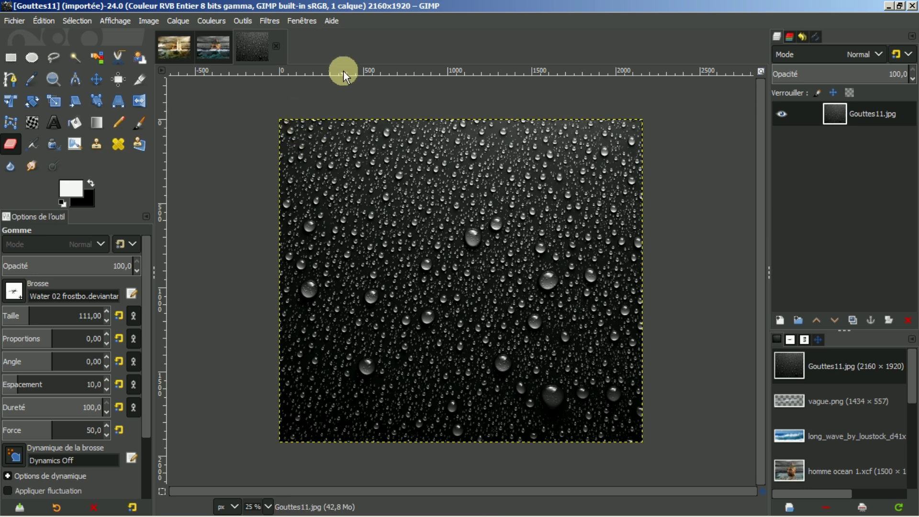
- Copy the Gouttes11 water-drop image and return to the homme ocean 1 image
left_click(43, 20)
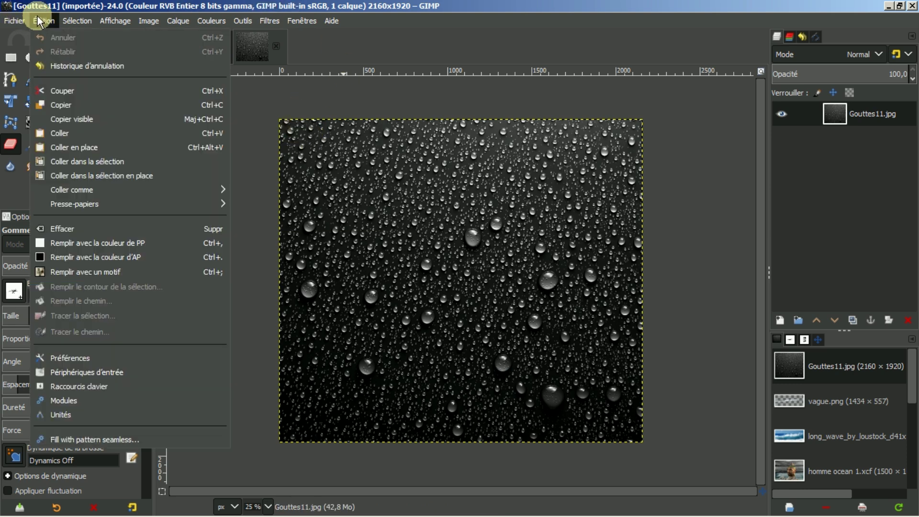
left_click(53, 104)
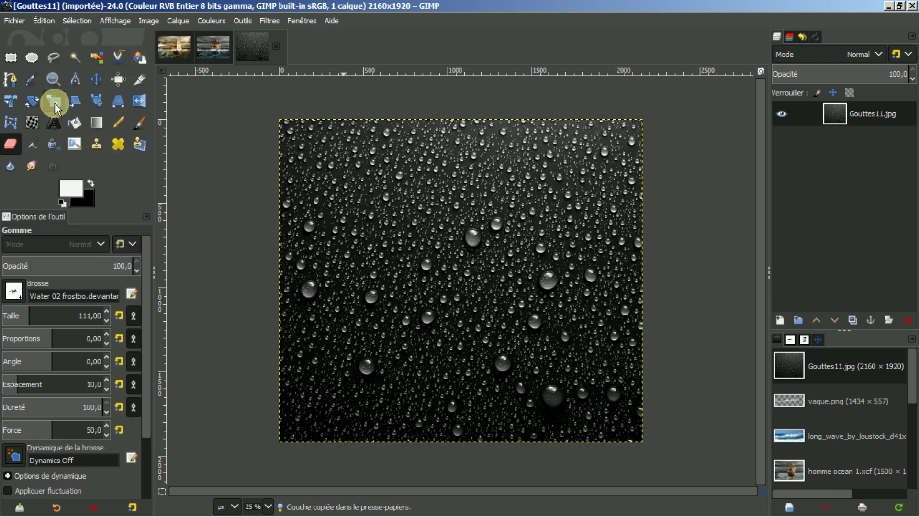
left_click(212, 47)
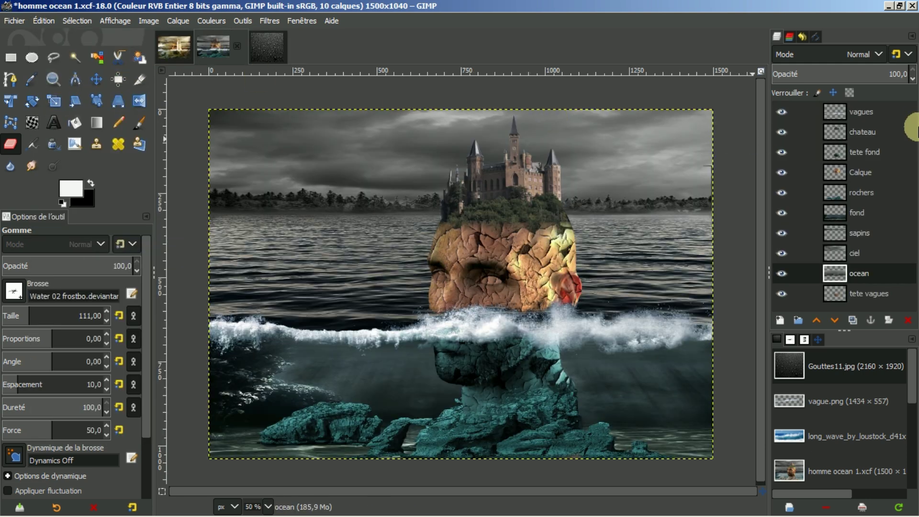
- Paste the copied water-drop image as a new layer above the vagues layer
left_click(871, 114)
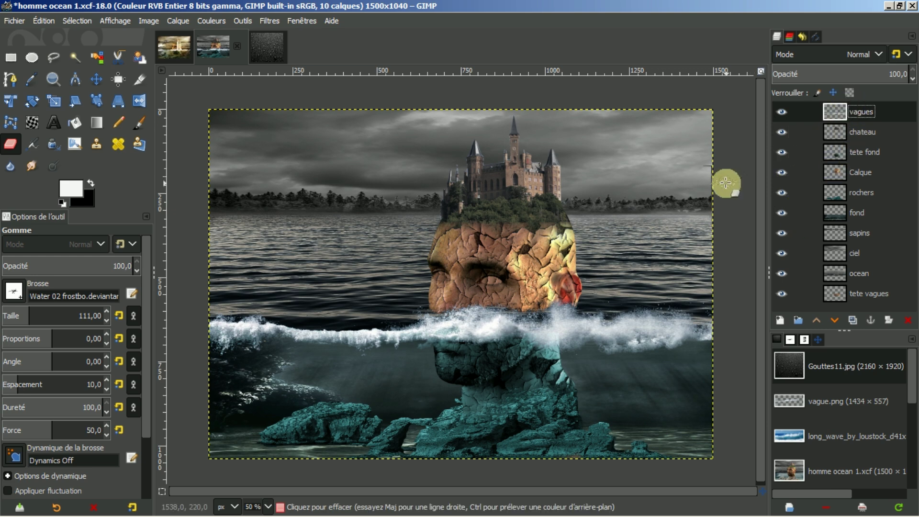
key("ctrl+v")
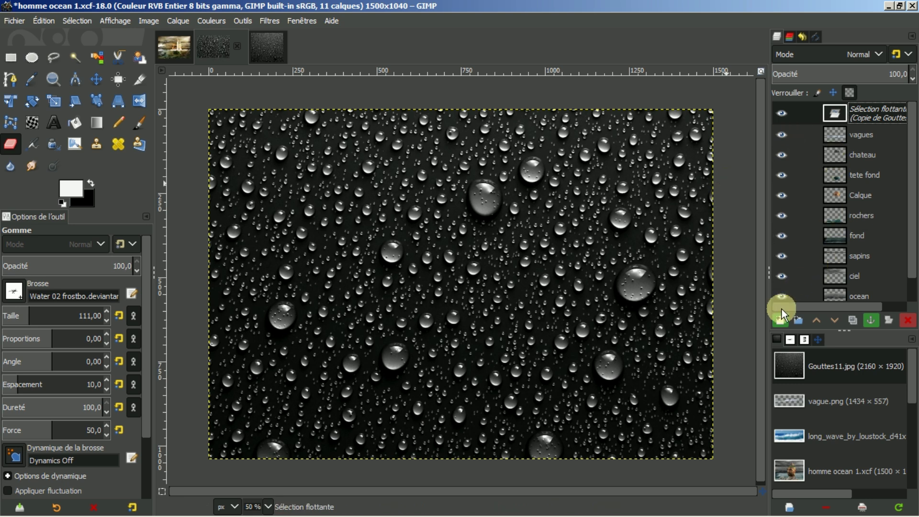
left_click(777, 319)
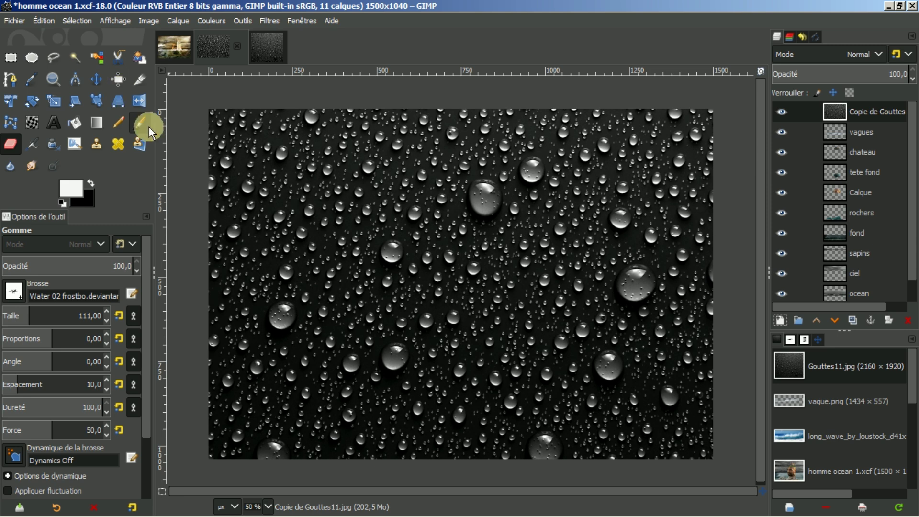
- Shrink the water-drop layer proportionally with the Scale tool to 872 x 775 px over the underwater area
left_click(53, 102)
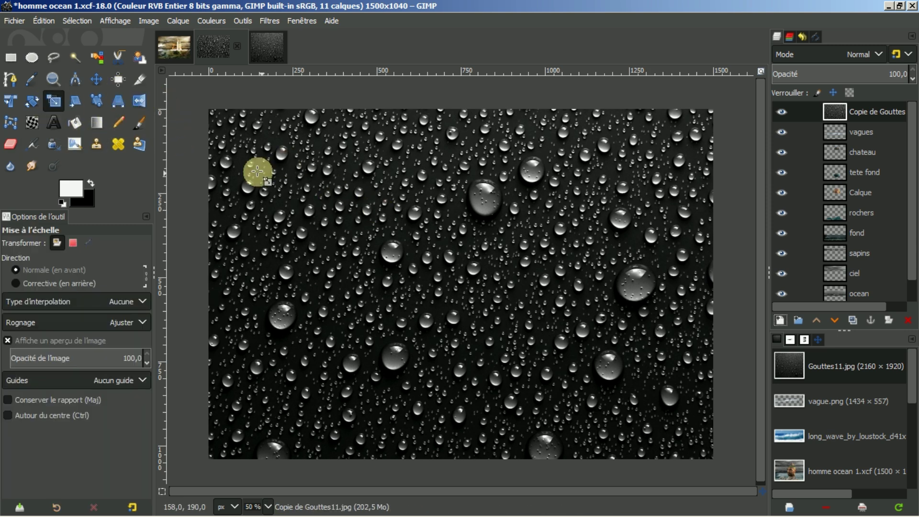
left_click(381, 192)
left_click(633, 123)
left_click_drag(206, 108, 461, 430)
left_click_drag(618, 417, 472, 302)
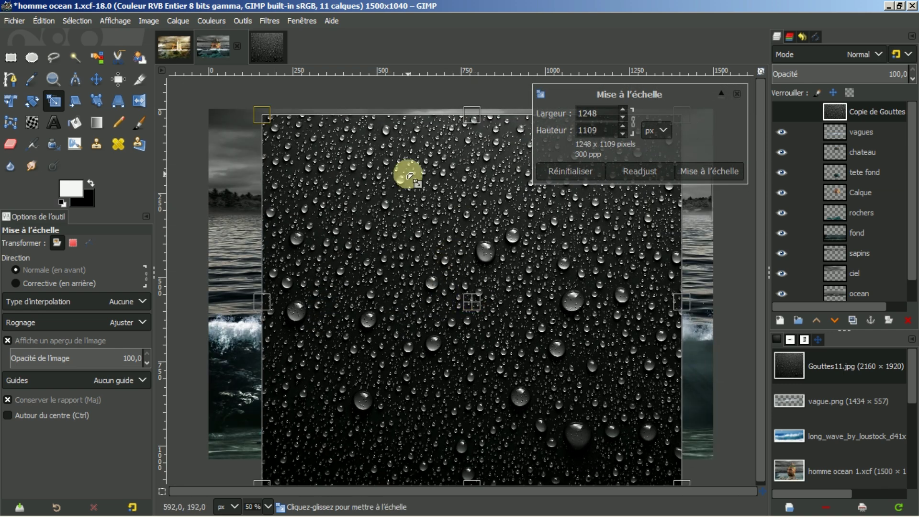
left_click_drag(261, 113, 370, 247)
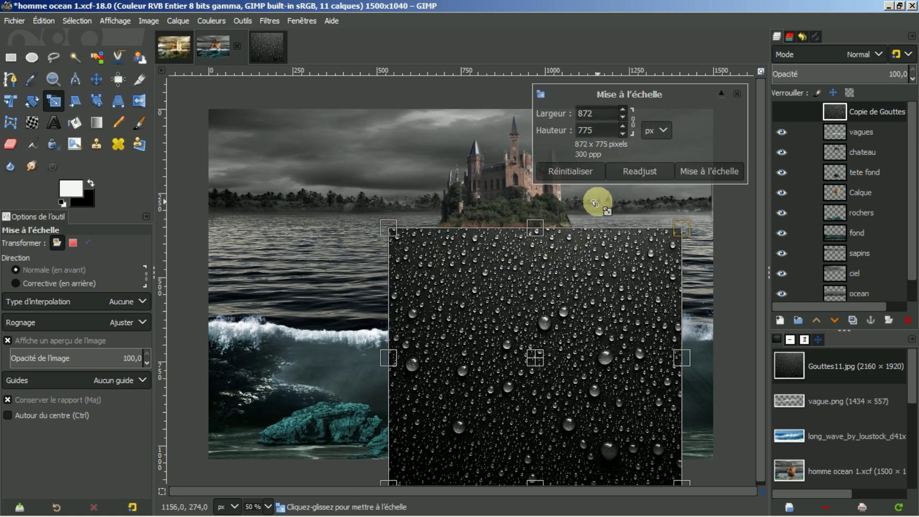
- Hide the vagues layer and stretch the water-drop layer, proportions unlinked, to 1508 x 461 px across the image's width, its upper edge on the waterline
left_click(633, 126)
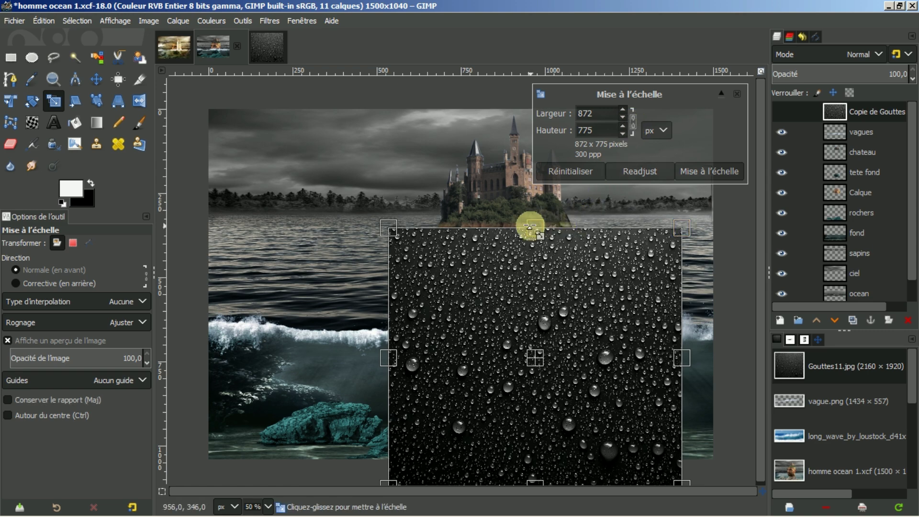
left_click_drag(535, 229, 518, 354)
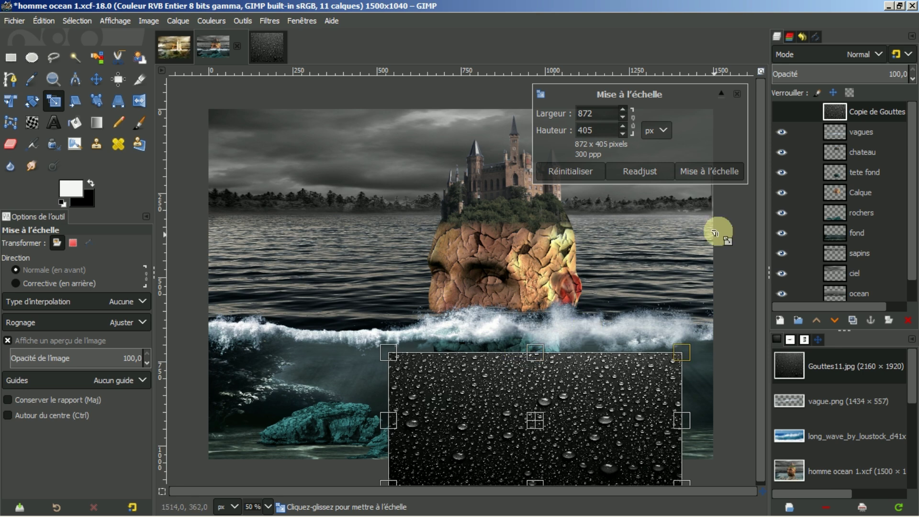
left_click(782, 132)
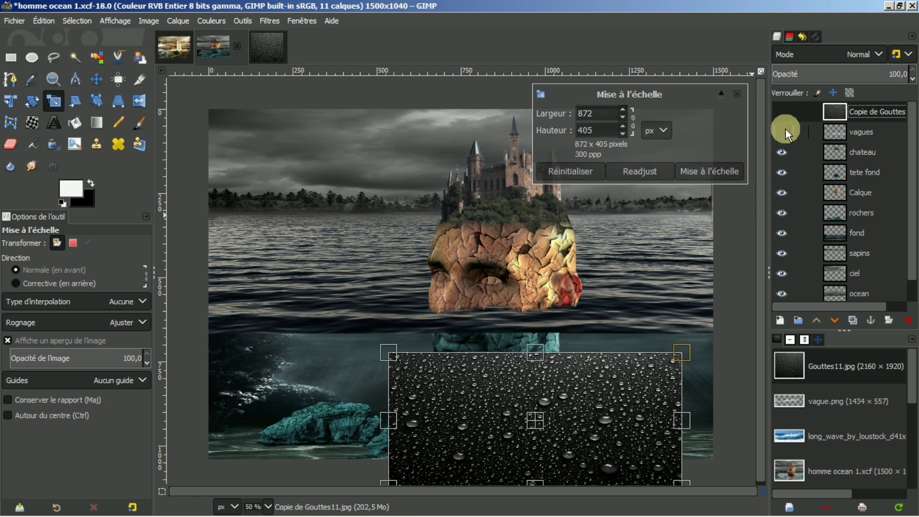
left_click_drag(534, 351, 530, 329)
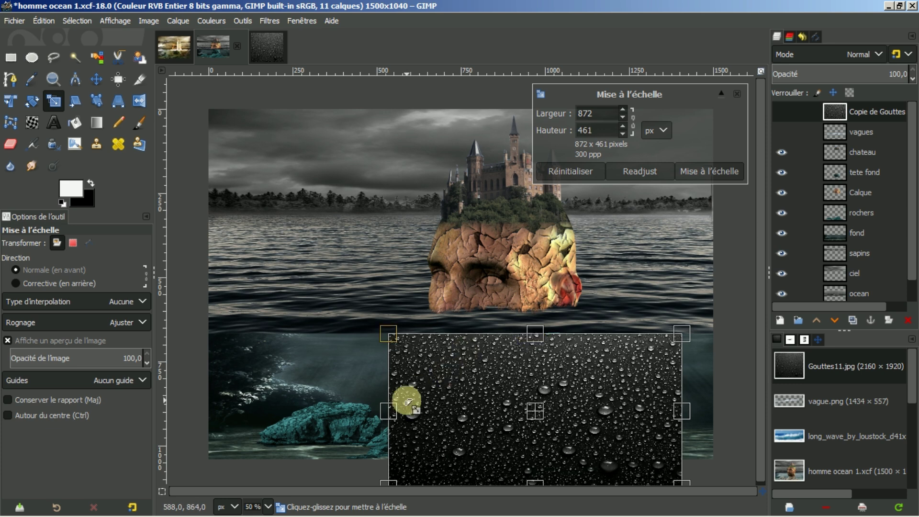
left_click_drag(386, 408, 205, 390)
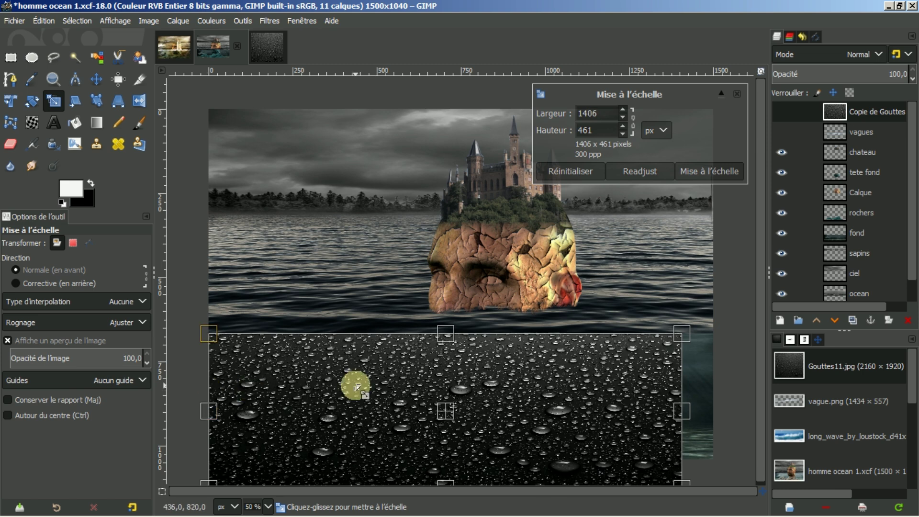
left_click_drag(681, 411, 716, 409)
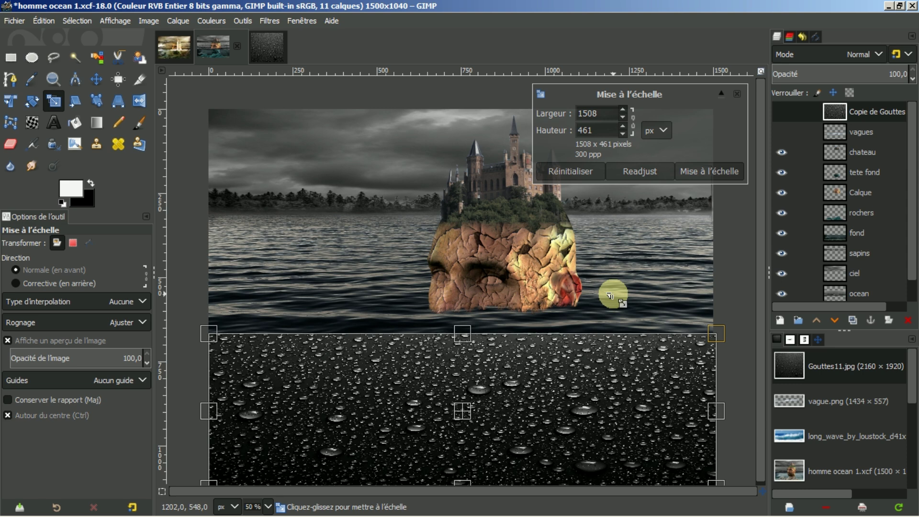
- Set the water-drop layer's opacity to 60.8, extend its lower edge to a height of 1101 px and apply the scaling
scroll(611, 296, "down", 1)
scroll(610, 296, "down", 1)
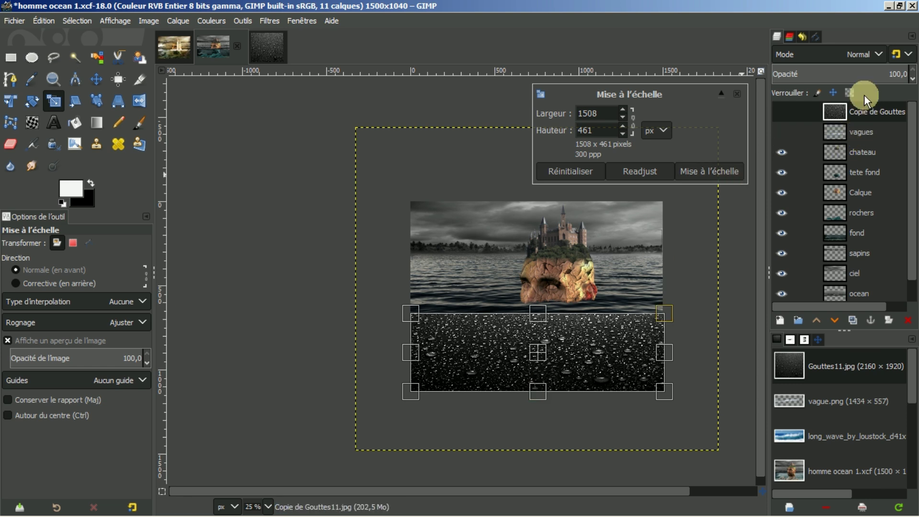
left_click(856, 73)
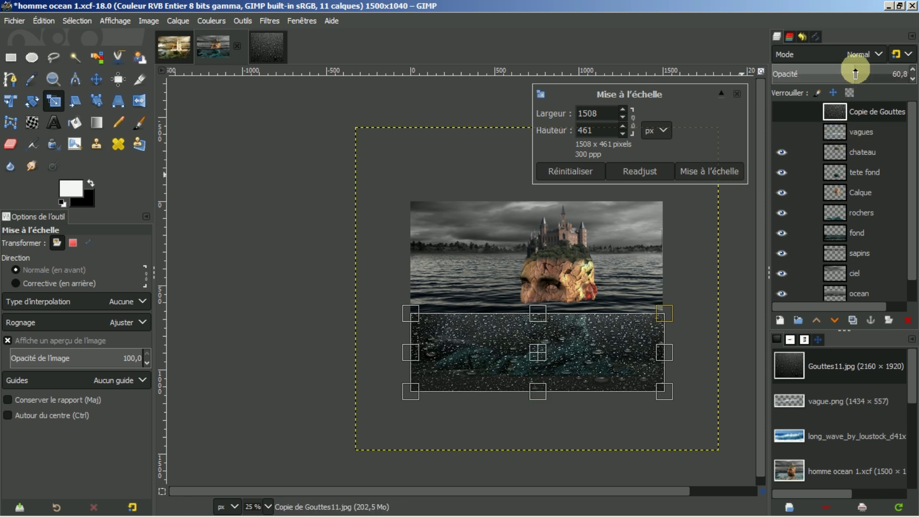
left_click_drag(538, 395, 529, 496)
left_click_drag(527, 502, 526, 504)
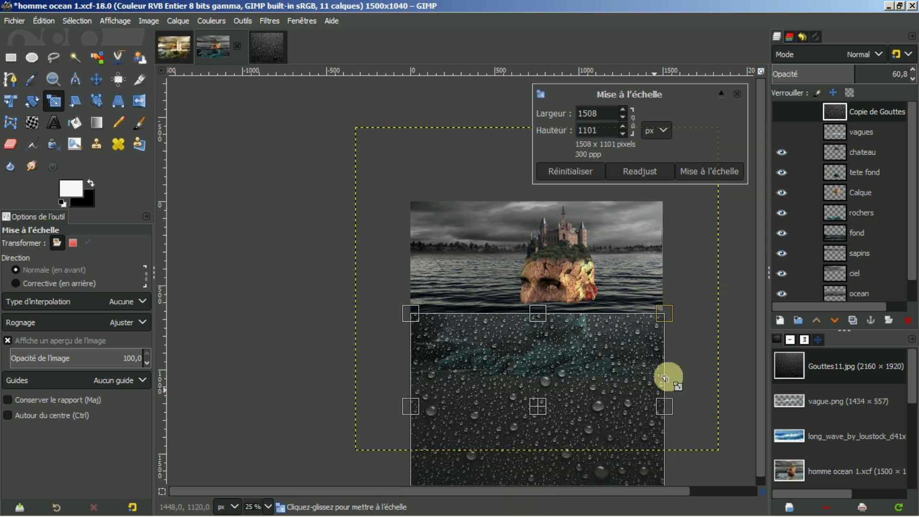
left_click(713, 171)
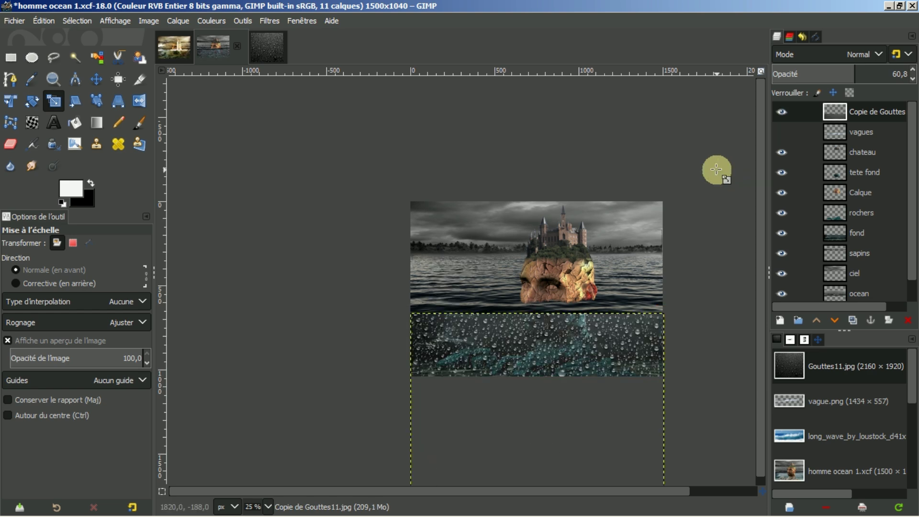
- Compare the image with and without the water-drop layer and lower that layer's opacity to 40.7
scroll(667, 295, "up", 1)
scroll(666, 296, "up", 1)
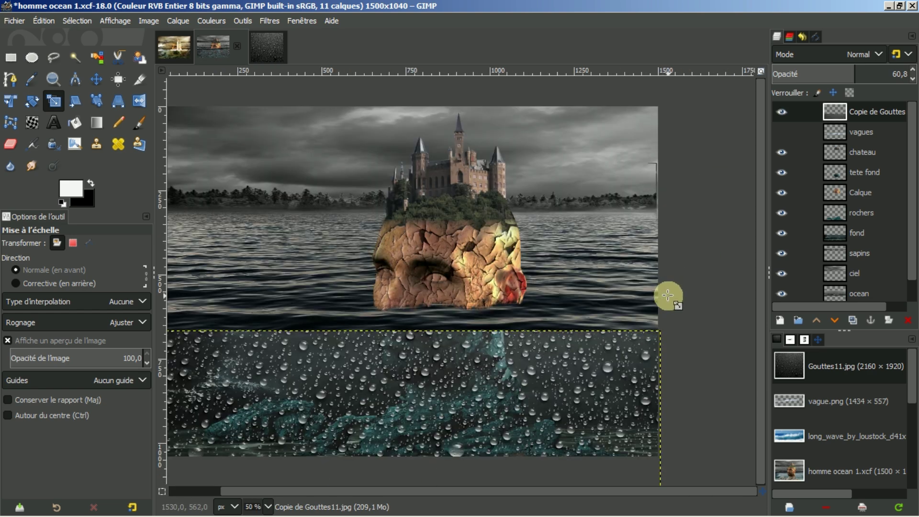
left_click_drag(513, 489, 437, 500)
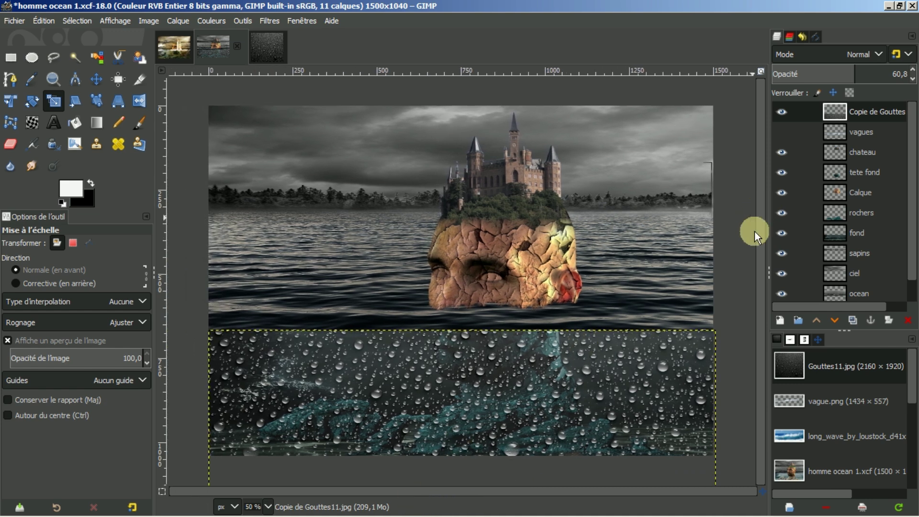
left_click(782, 145)
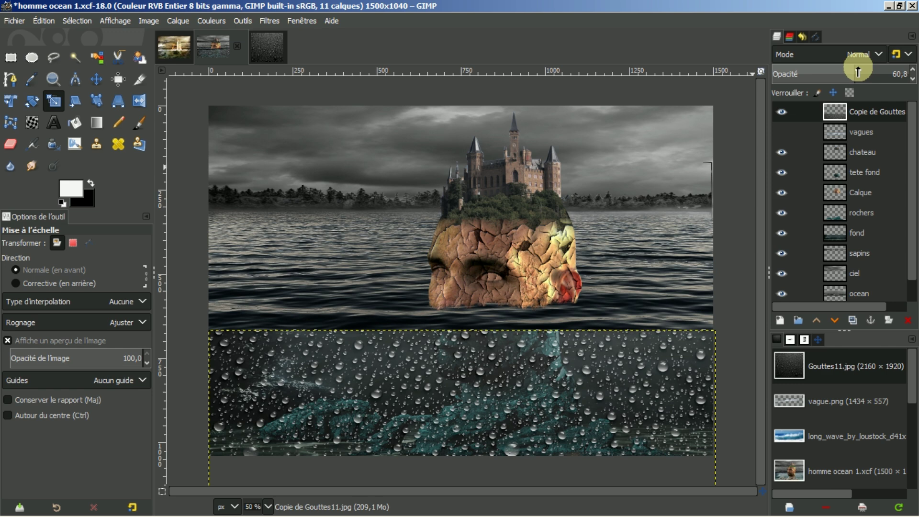
left_click(827, 112)
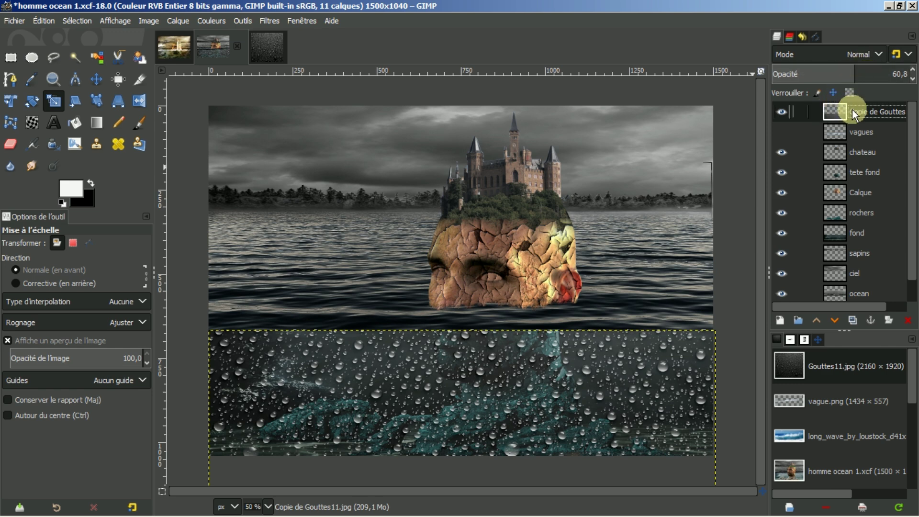
left_click(780, 113)
left_click(781, 112)
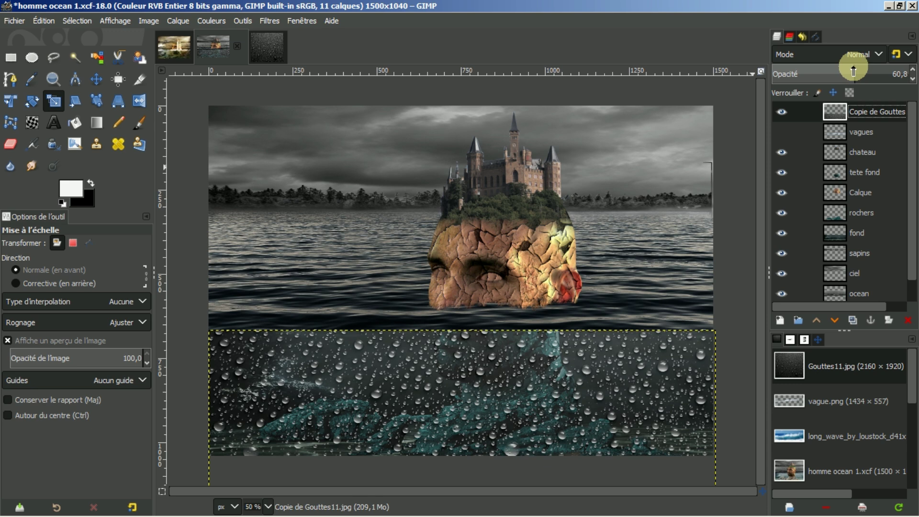
left_click_drag(852, 71, 843, 71)
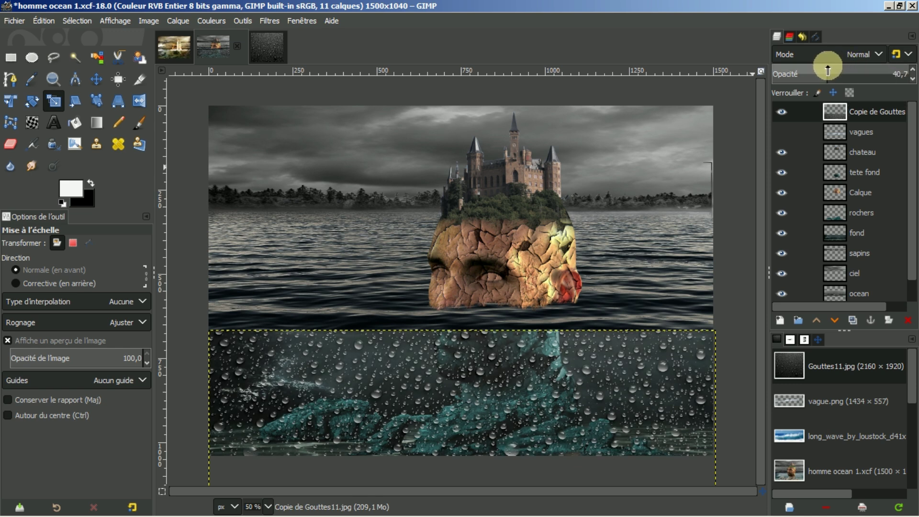
- Set the water-drop layer's blend mode to Addition and check the effect by hiding and showing the layer
left_click(877, 50)
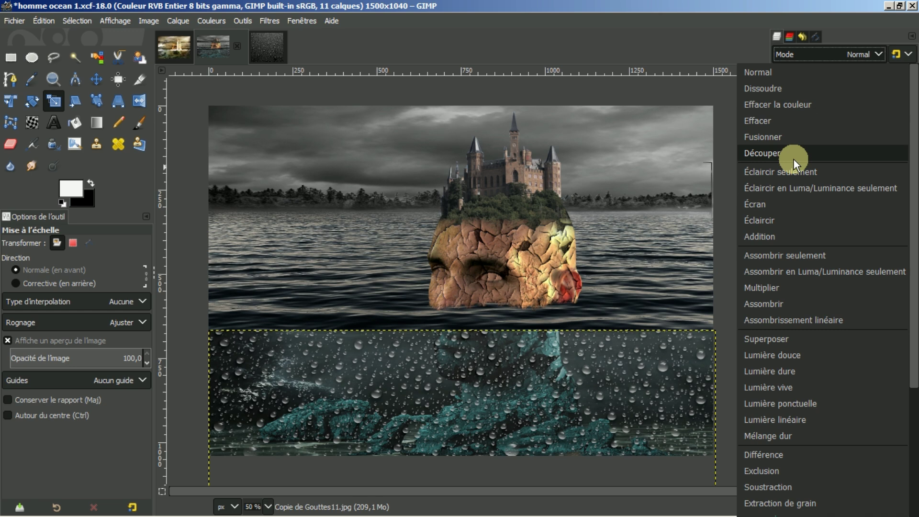
left_click(759, 237)
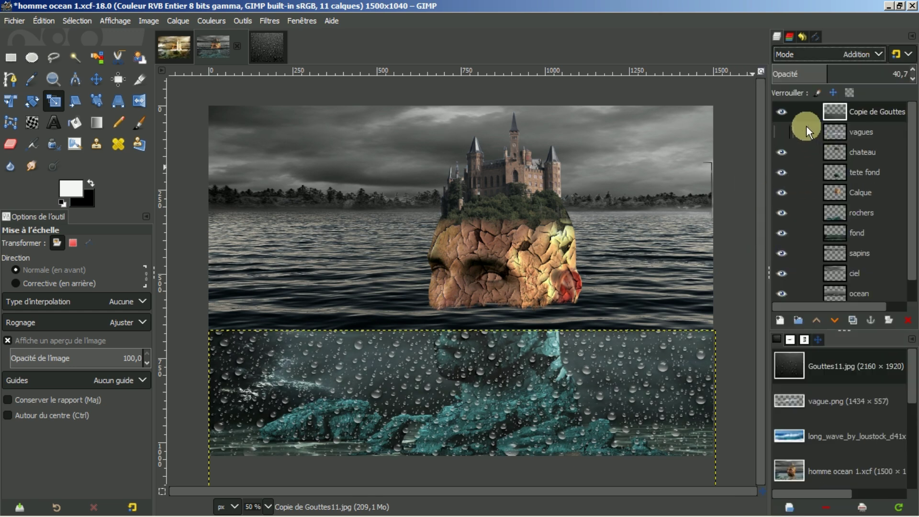
left_click(780, 112)
left_click(781, 111)
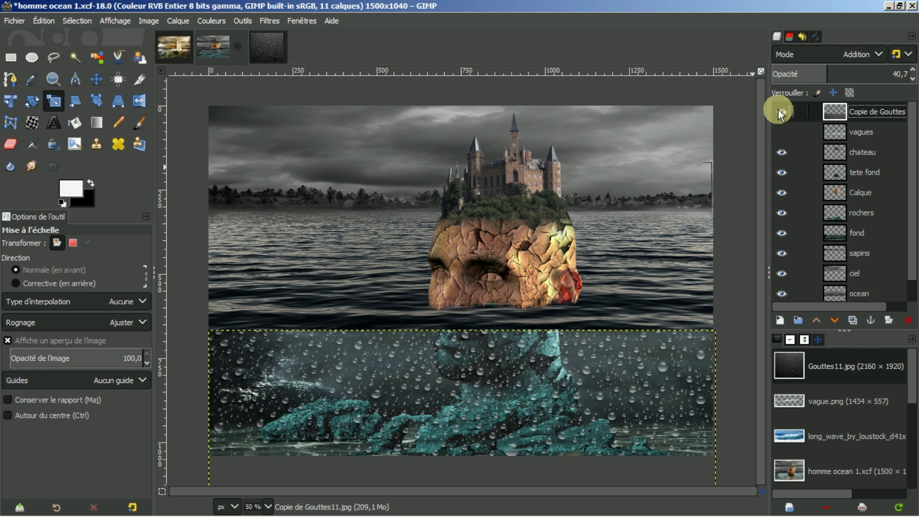
left_click(778, 110)
left_click(779, 110)
left_click(778, 110)
left_click(778, 110)
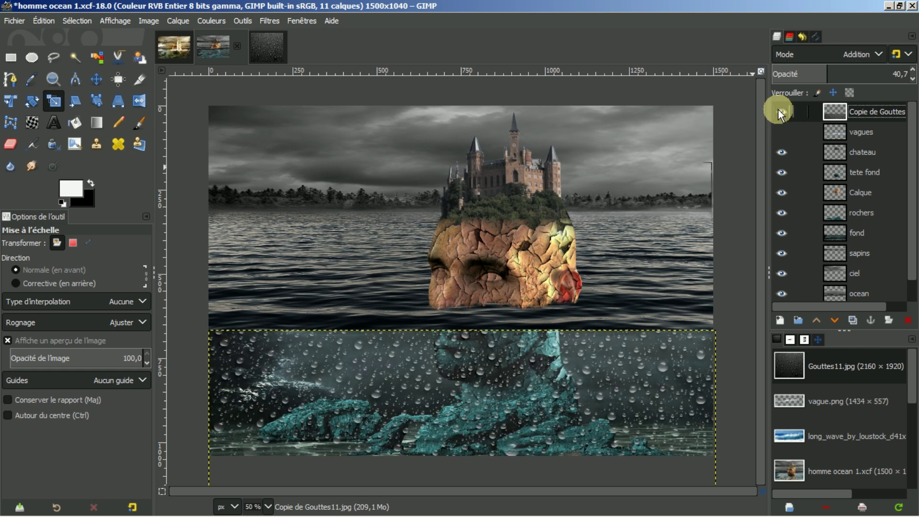
- Fit the water-drop layer's bounds to the image size and set its opacity to 41.2
right_click(867, 113)
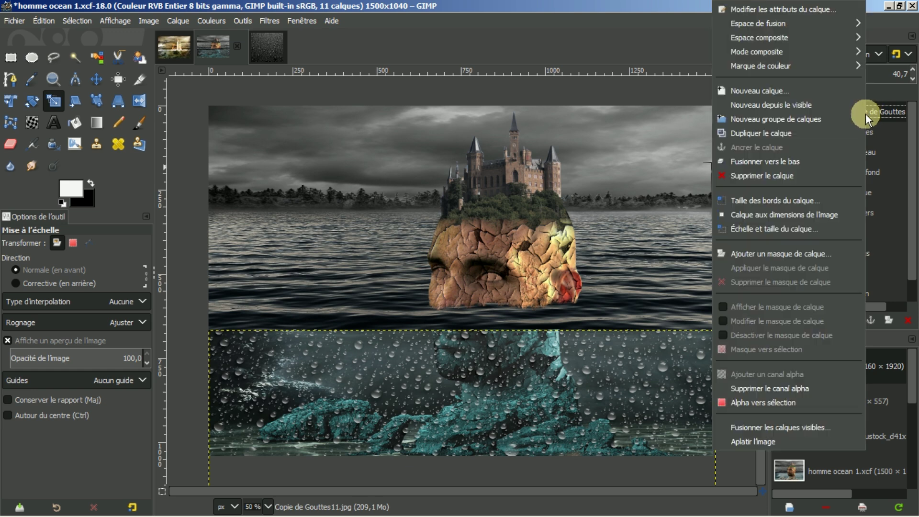
left_click(788, 217)
mouse_move(826, 72)
left_mouse_down()
mouse_move(915, 75)
mouse_move(829, 63)
left_mouse_up()
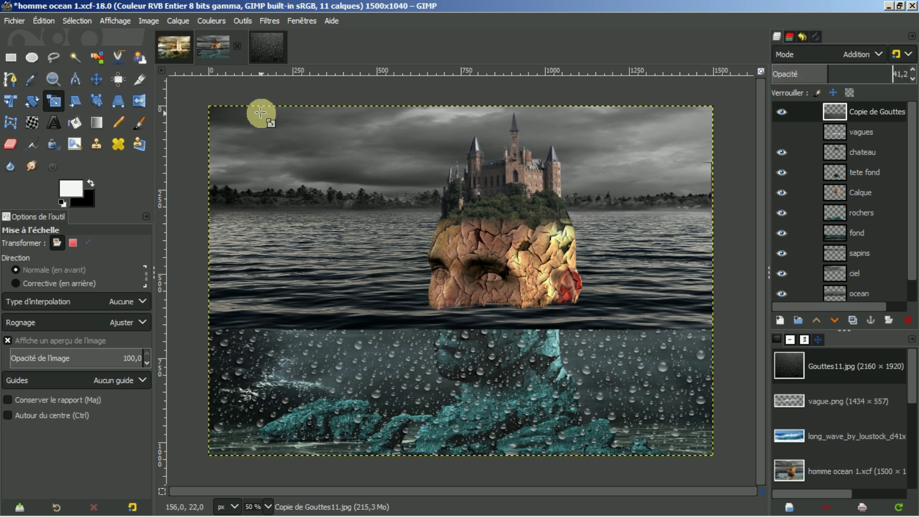
- Erase water drops along the waterline and over the submerged head and rocks with the 2. Hardness 050 brush at size 81
left_click(10, 145)
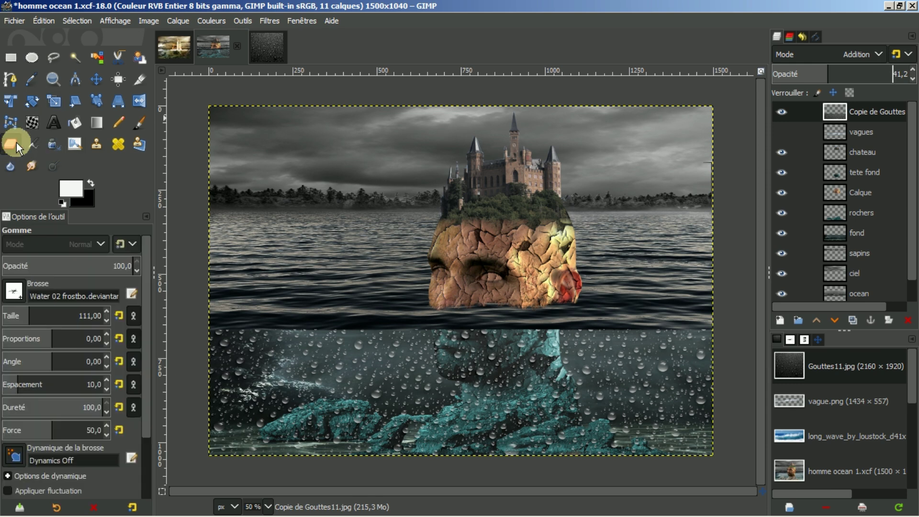
left_click(13, 293)
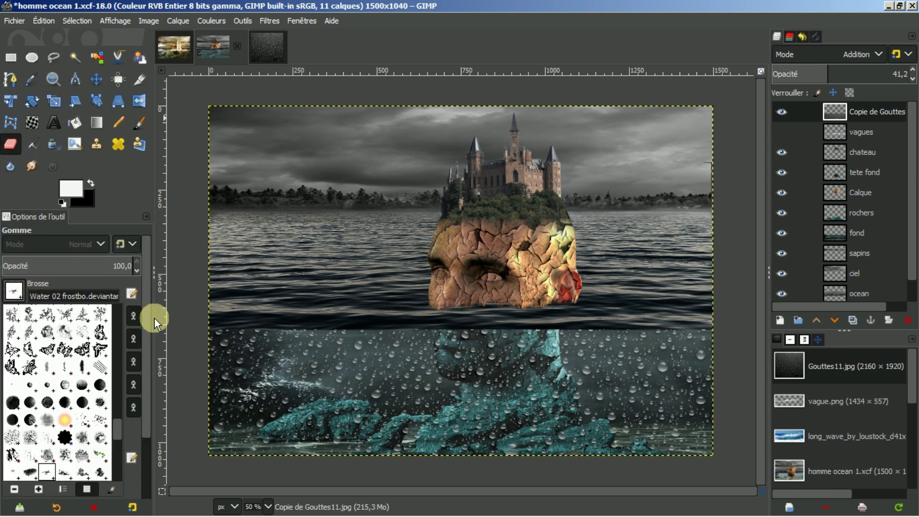
left_click_drag(120, 431, 120, 297)
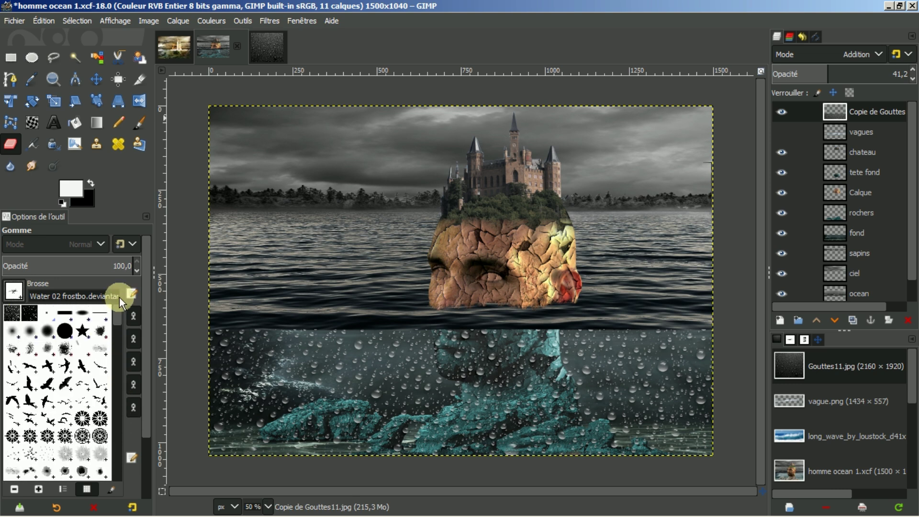
left_click(33, 335)
left_click(30, 333)
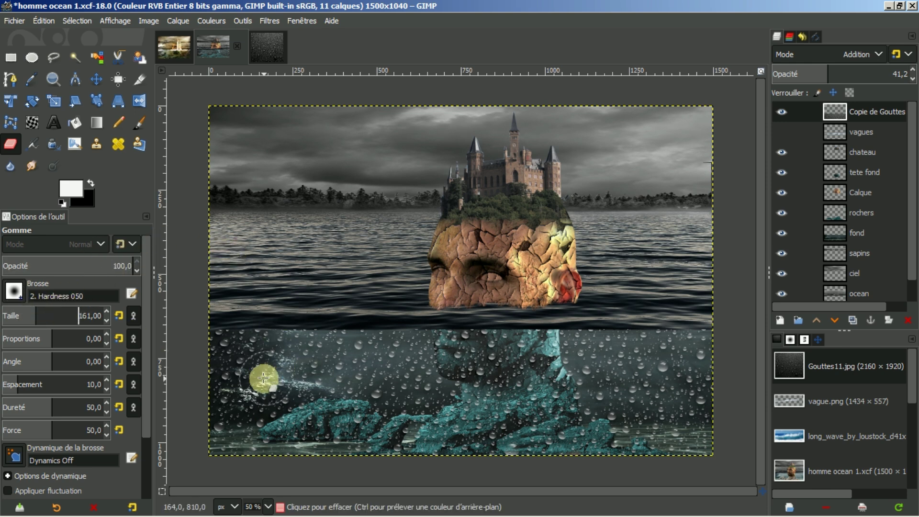
left_click_drag(45, 315, 24, 314)
left_click(225, 334)
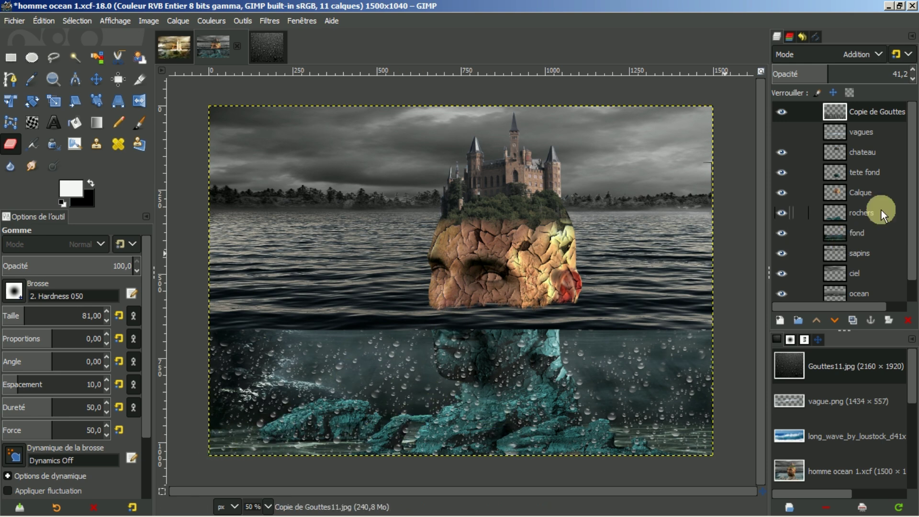
- Show the vagues layer again and open the waterfall photo foz-do-iguacu-221275_1920-1024x574.jpg from the recent documents
left_click(780, 131)
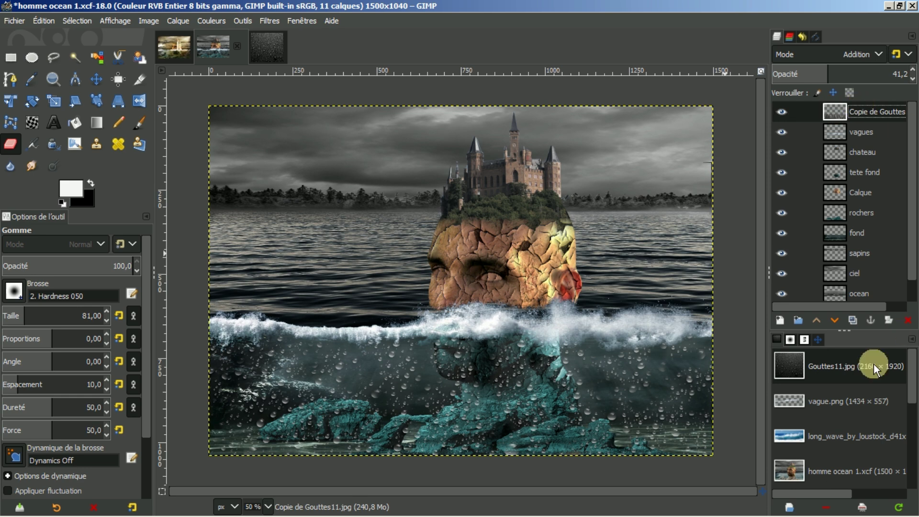
left_click_drag(915, 367, 908, 416)
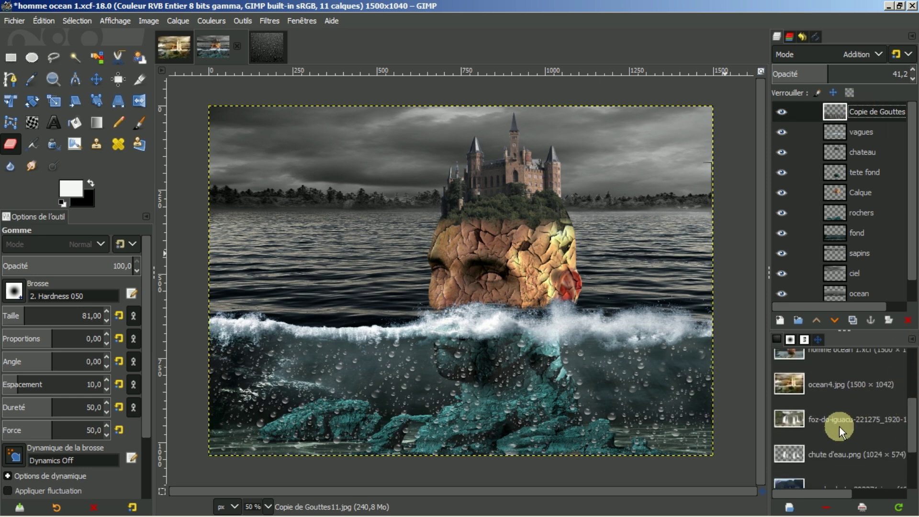
left_click(840, 426)
double_click(843, 422)
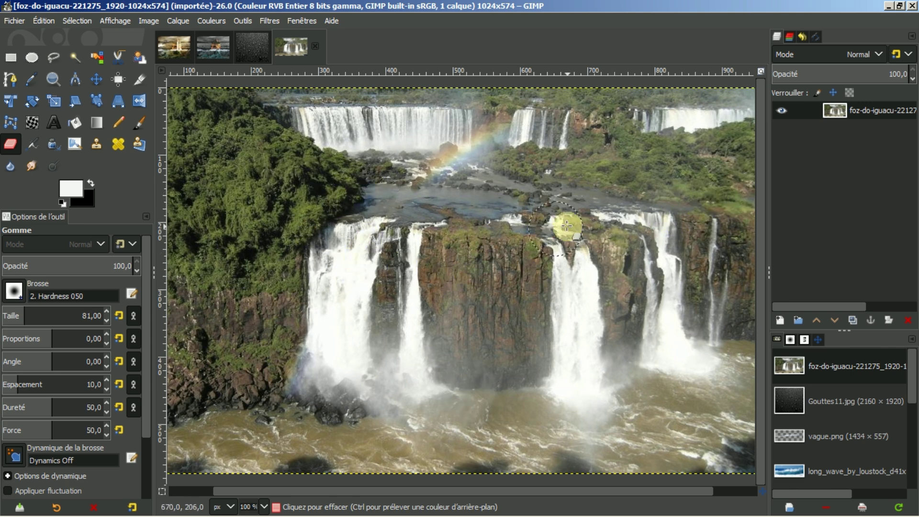
- Open the transparent waterfall cut-out chute d'eau.png from the recent documents
scroll(895, 393, "down", 2)
scroll(891, 393, "down", 2)
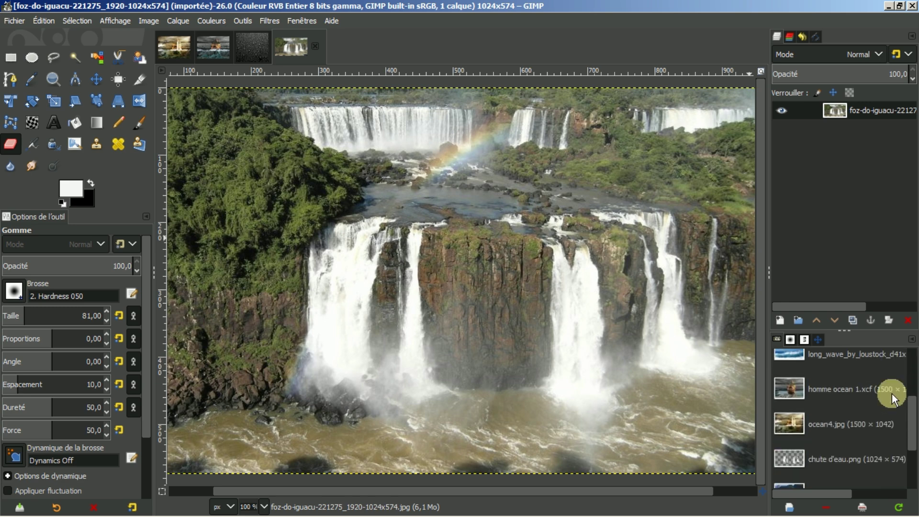
left_click(835, 437)
double_click(836, 435)
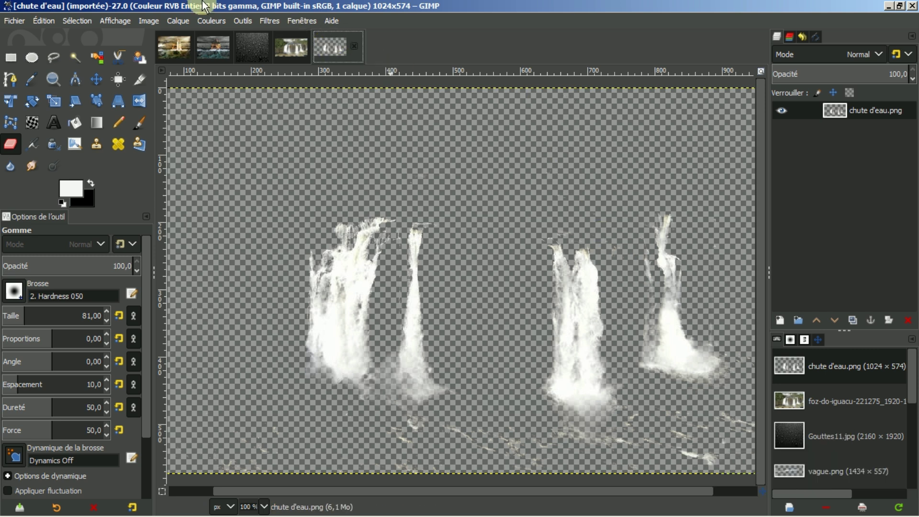
- Copy the waterfall cut-out and paste it into homme ocean 1.xcf as a new layer above the water-drop layer
left_click(40, 21)
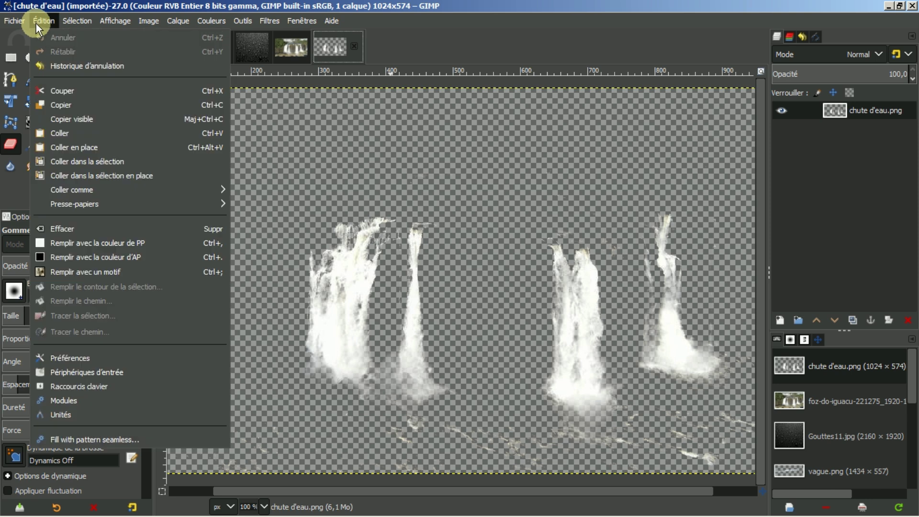
left_click(54, 105)
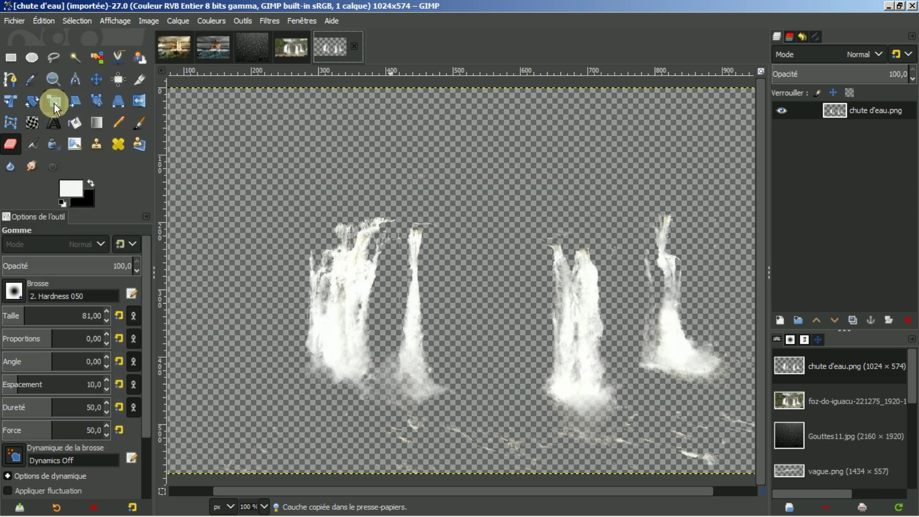
left_click(216, 49)
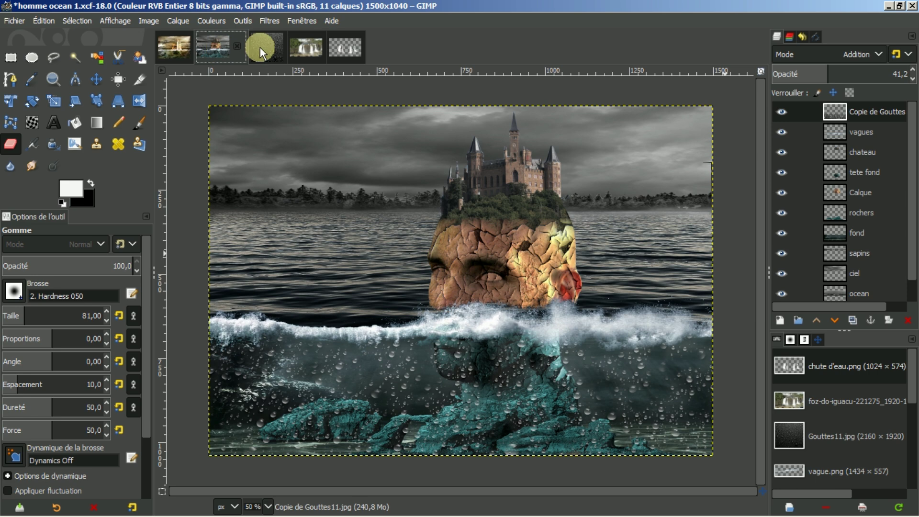
left_click(834, 110)
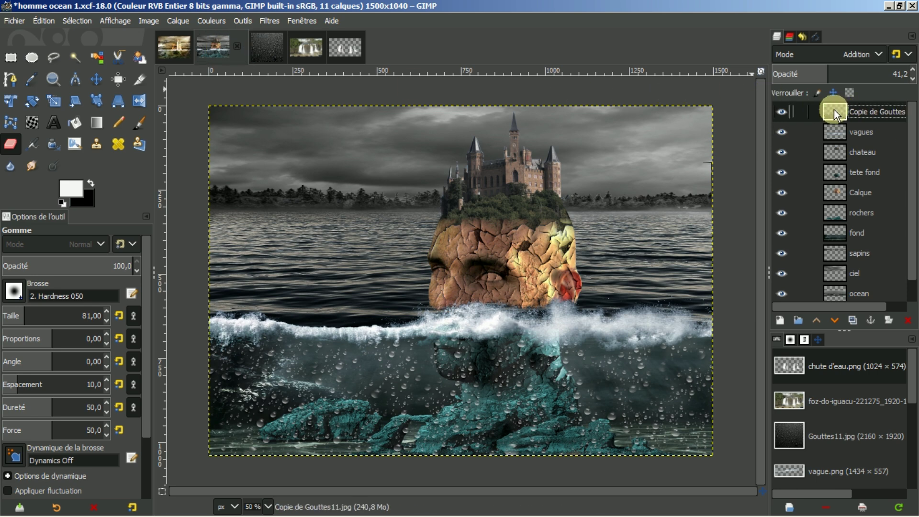
key("ctrl+v")
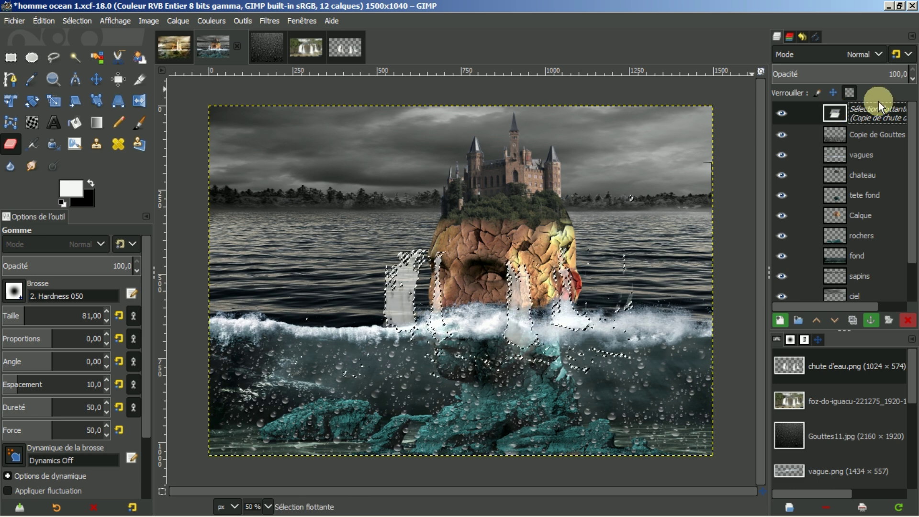
left_click(780, 320)
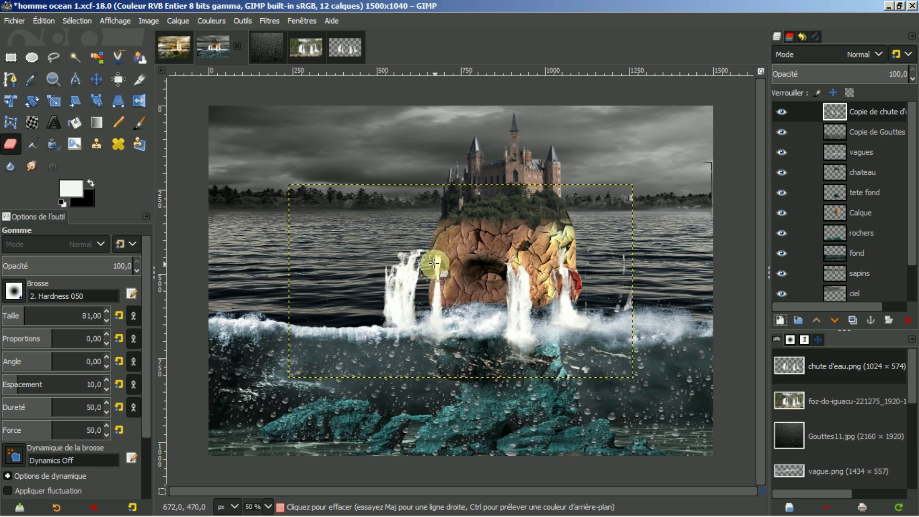
- Delete the two leftmost waterfalls inside a rectangular selection of about 362 × 492 px, and clear the selection
left_click(10, 59)
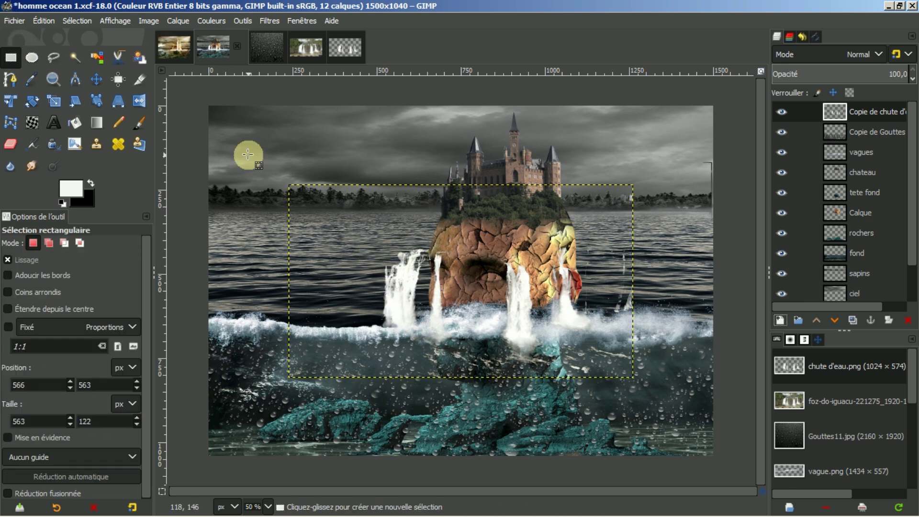
left_click_drag(356, 220, 478, 383)
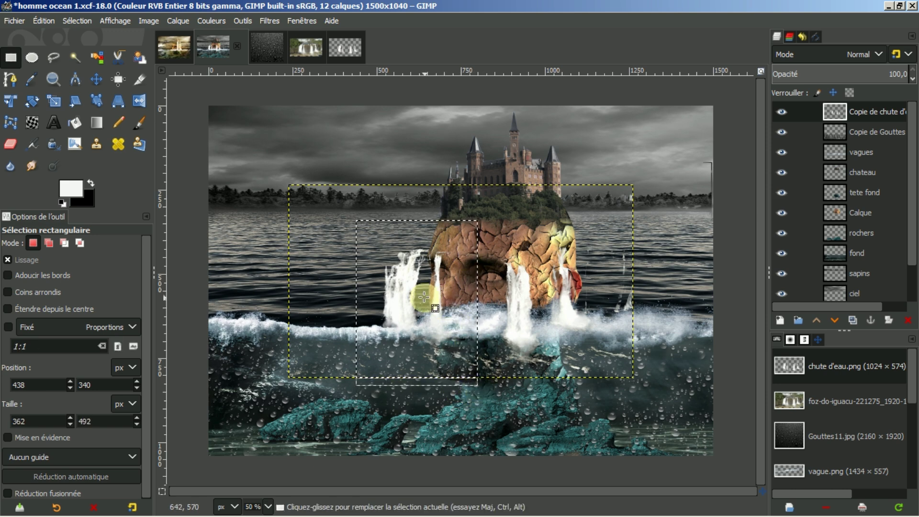
key("Delete")
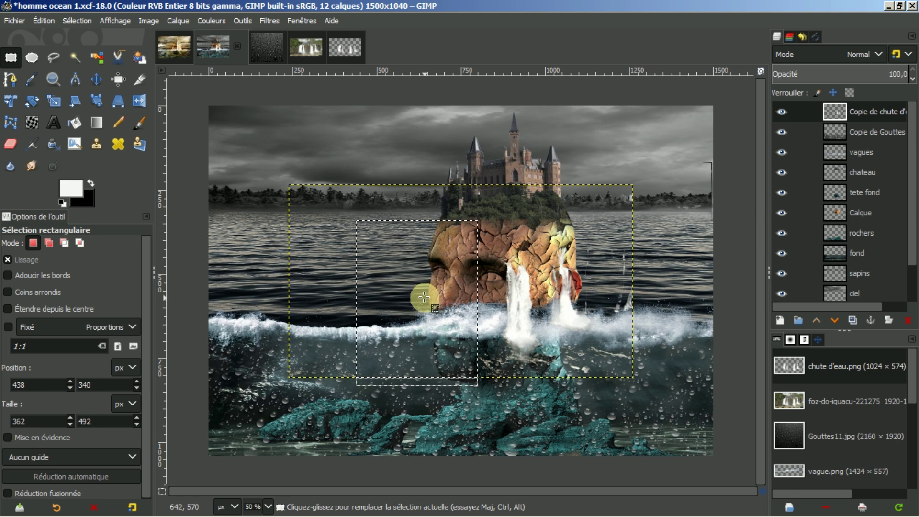
left_click(70, 18)
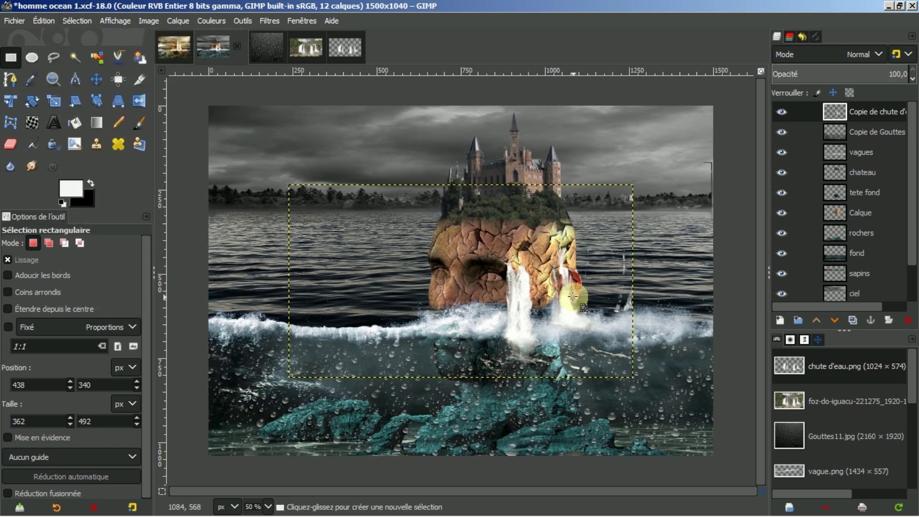
- Isolate the waterfall layer and erase the stray water fragments around the two remaining falls with the 2. Hardness 050 brush at size 81
left_click(781, 114, "shift")
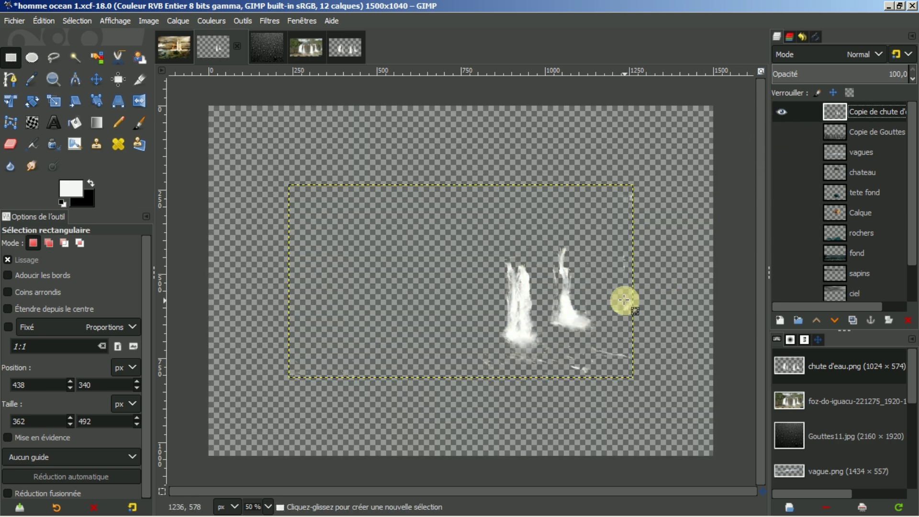
scroll(613, 299, "up", 1)
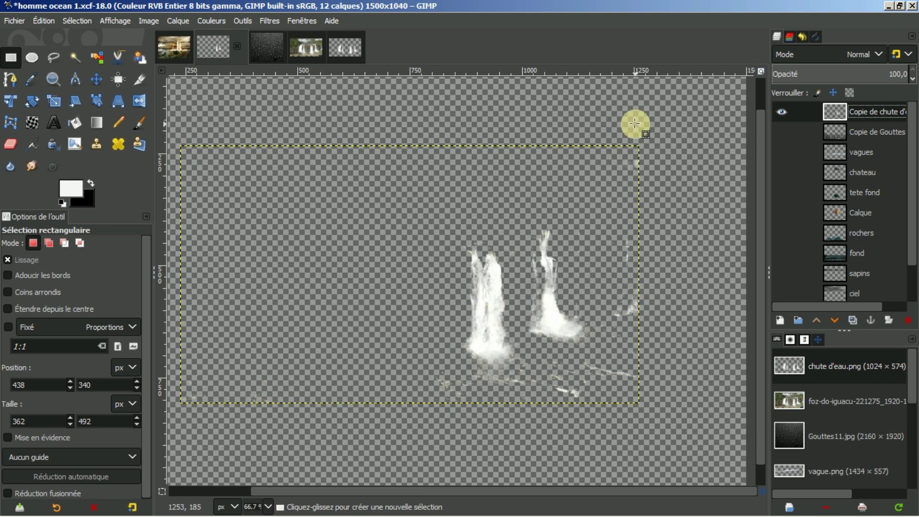
left_click(11, 144)
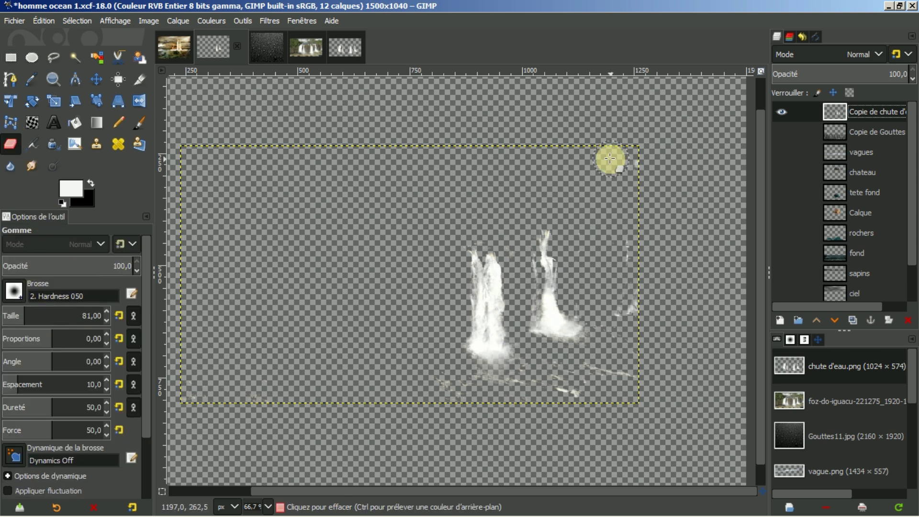
mouse_move(624, 238)
left_mouse_down()
mouse_move(617, 389)
mouse_move(629, 375)
mouse_move(613, 384)
mouse_move(600, 372)
mouse_move(576, 376)
mouse_move(554, 385)
mouse_move(560, 397)
mouse_move(566, 389)
mouse_move(468, 386)
mouse_move(513, 383)
mouse_move(437, 393)
mouse_move(454, 381)
mouse_move(301, 383)
left_mouse_up()
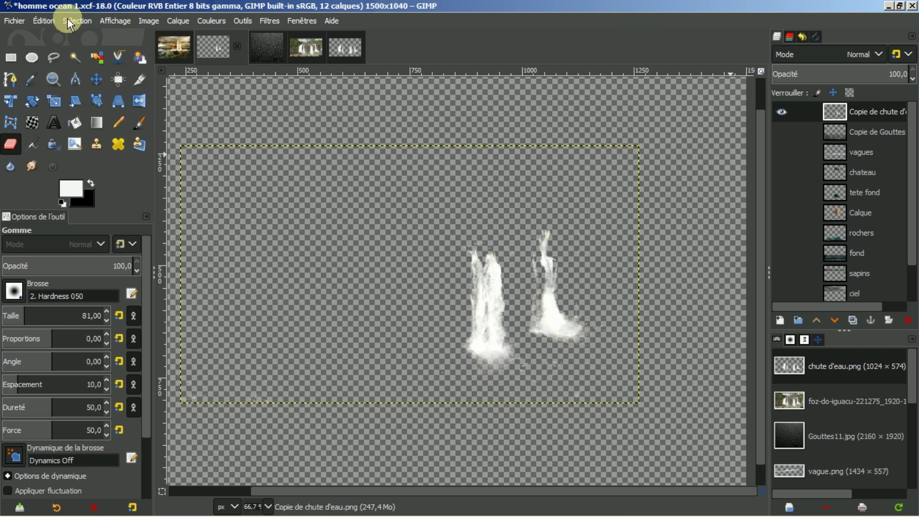
- Select the wide double waterfall beside the narrower one with a rectangle of about 165 × 324 px
left_click(11, 58)
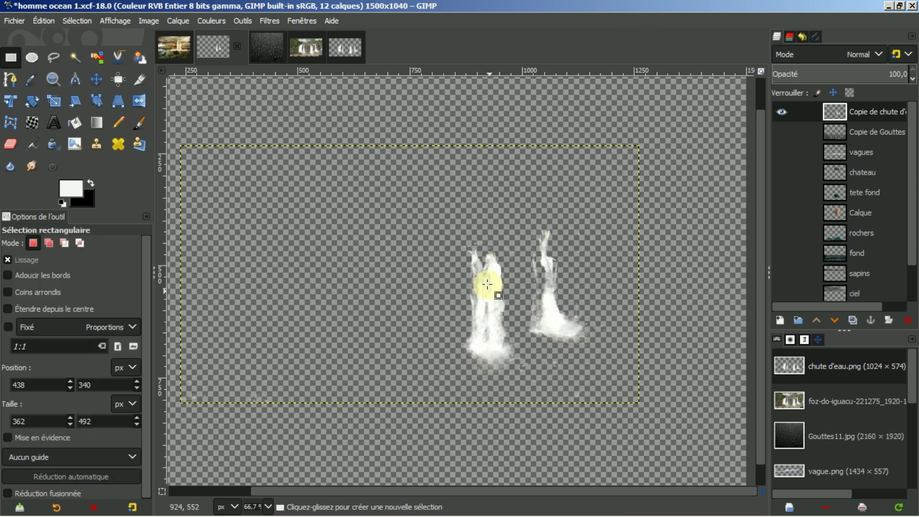
left_click_drag(448, 233, 522, 378)
left_click(477, 303)
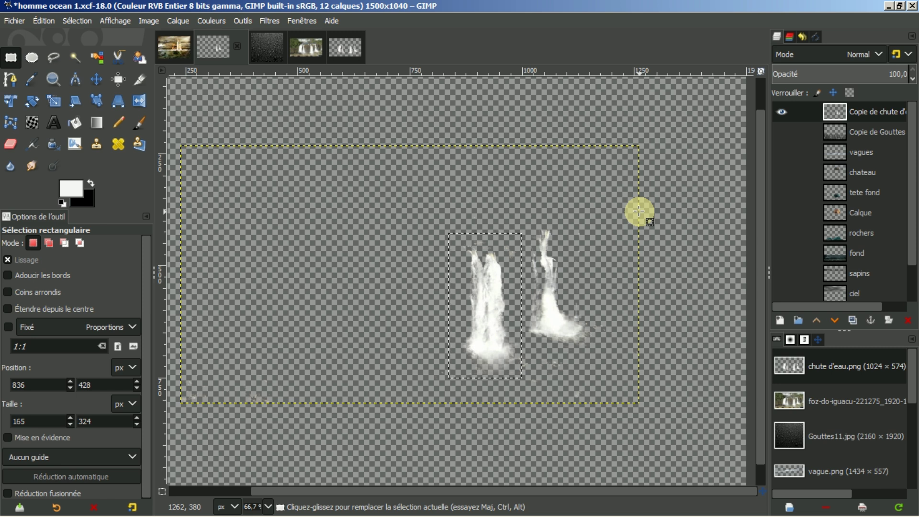
key("ctrl")
left_click(37, 23)
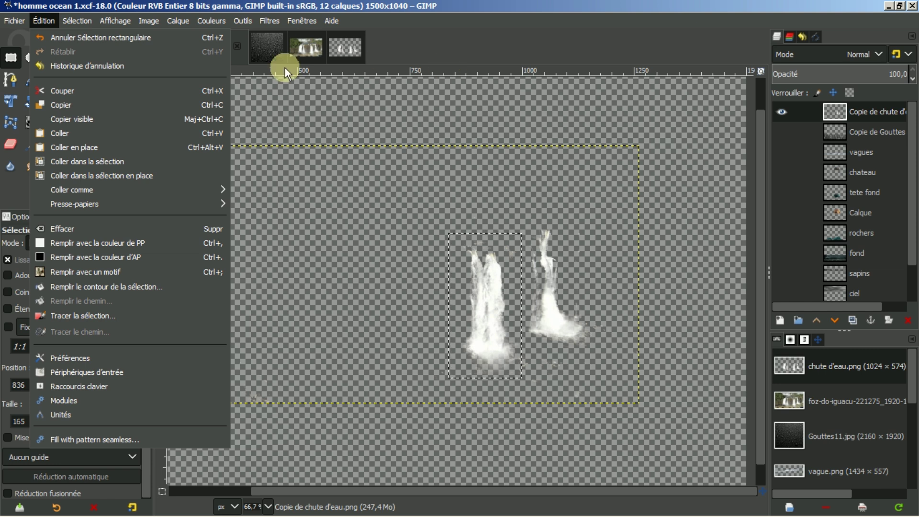
key("alt+i")
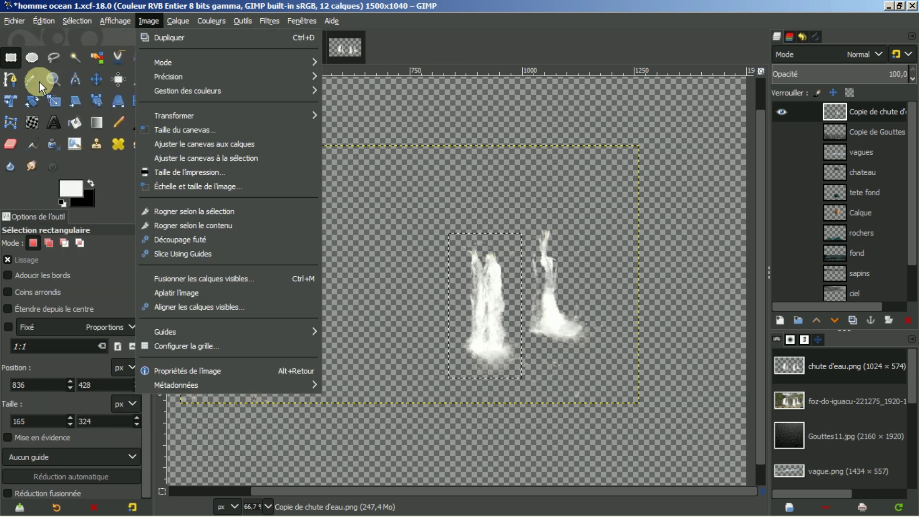
- Cut the selected left waterfall out of the waterfall copy layer and paste it as a new layer
left_click(480, 68)
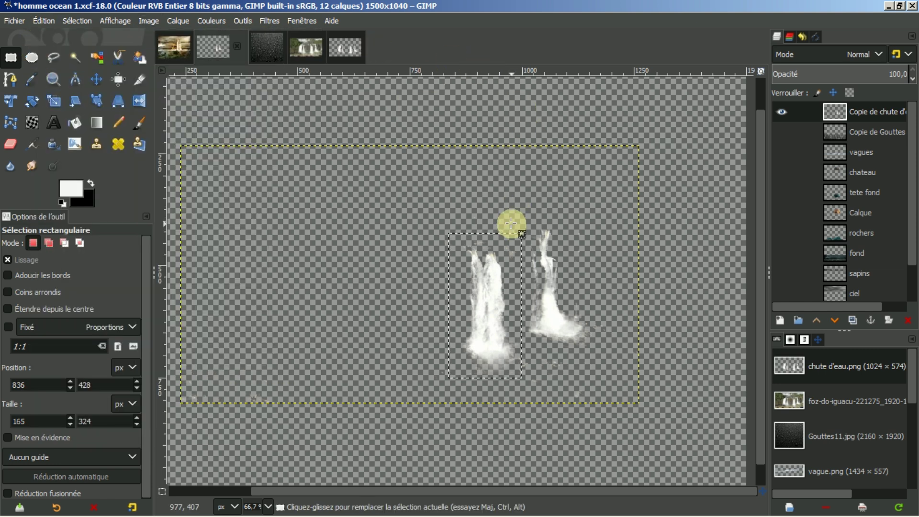
key("ctrl+x")
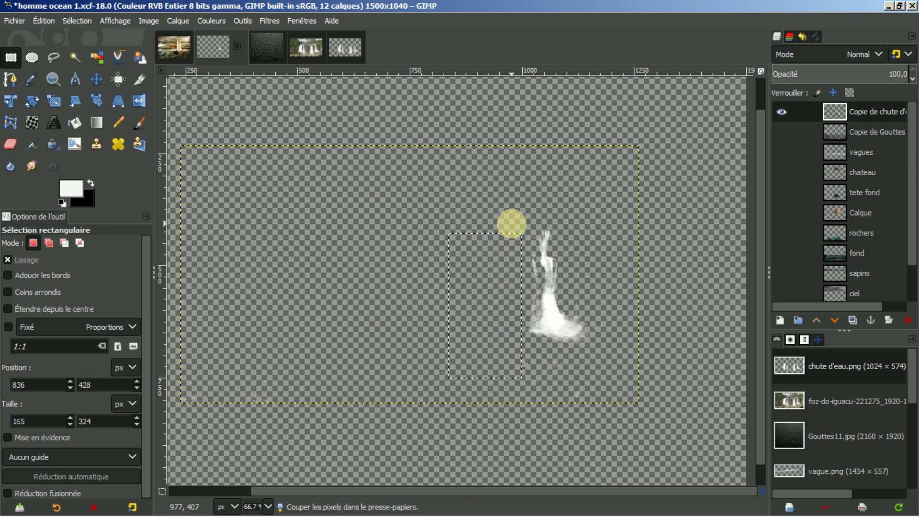
key("ctrl+v")
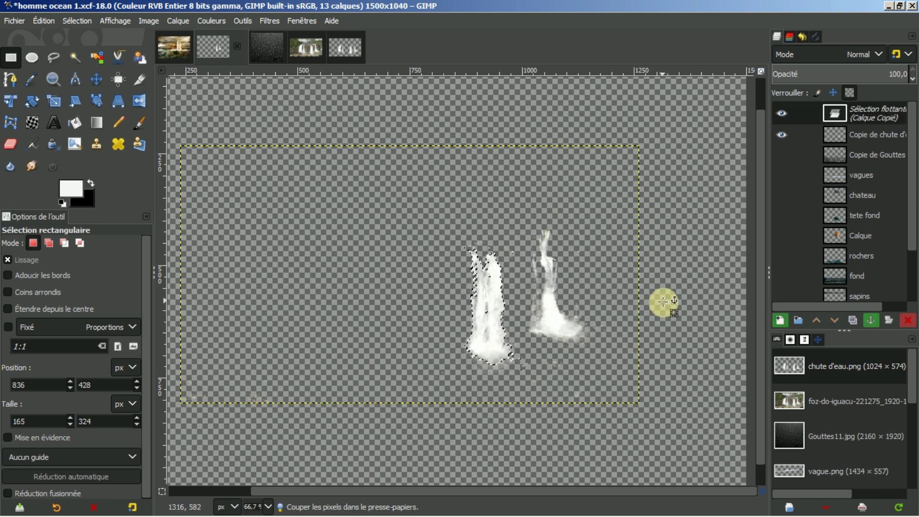
left_click(780, 320)
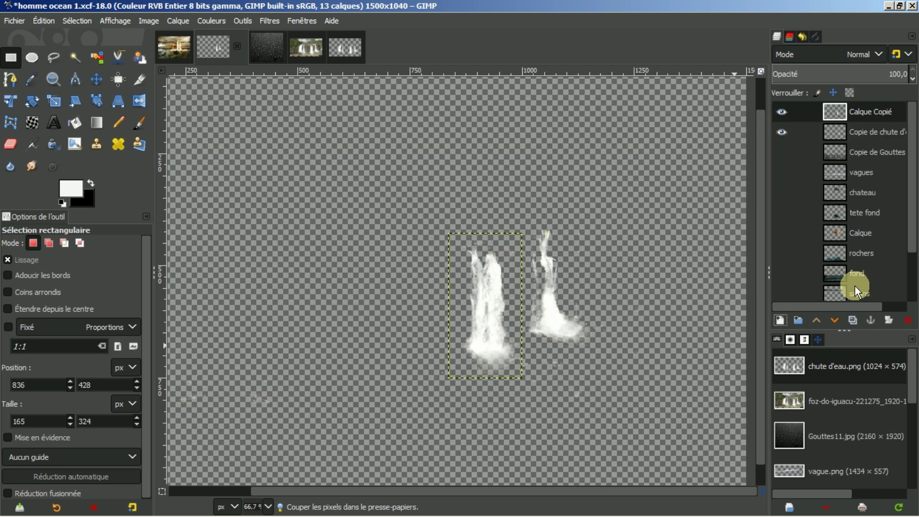
- Rename the pasted left waterfall layer as "chute G"
double_click(867, 110)
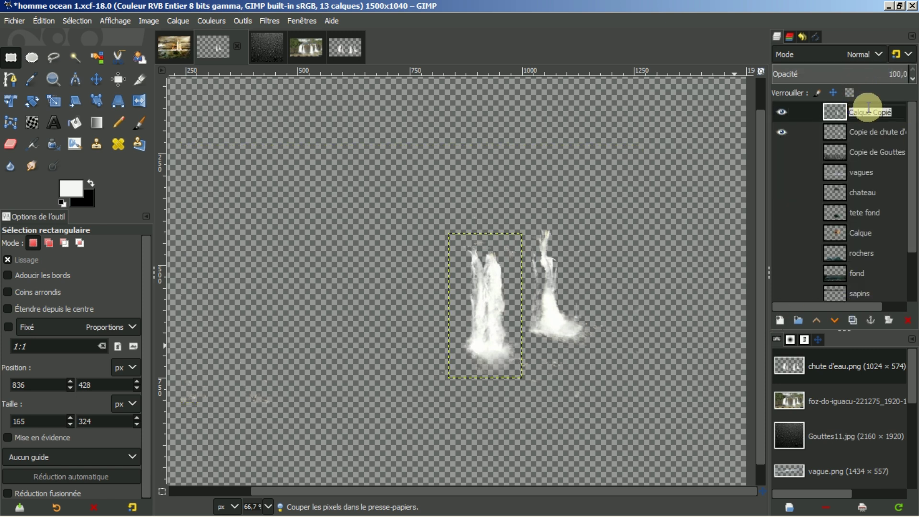
type("c")
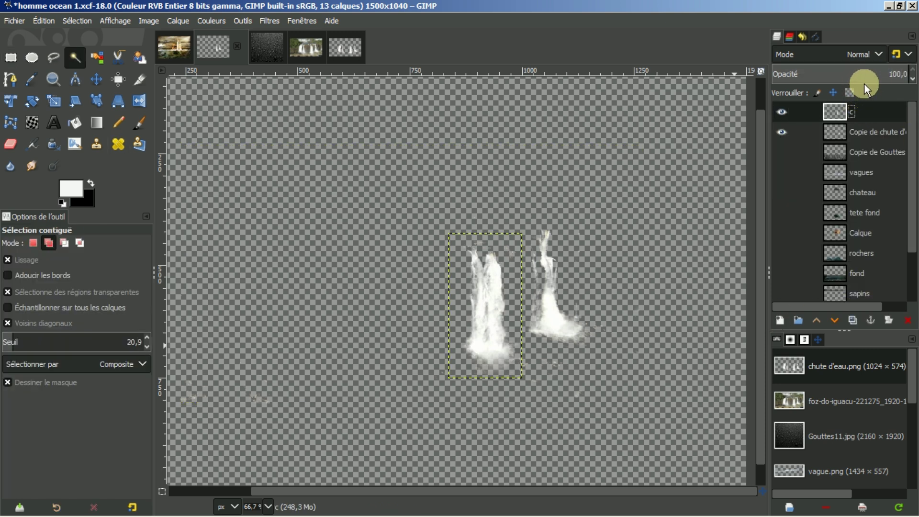
type("cut")
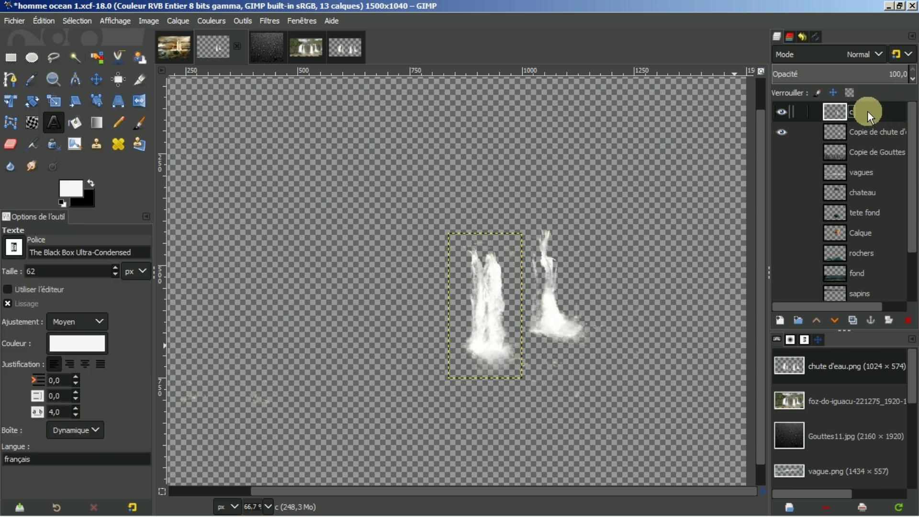
type("hu")
key("Return")
left_click(867, 72)
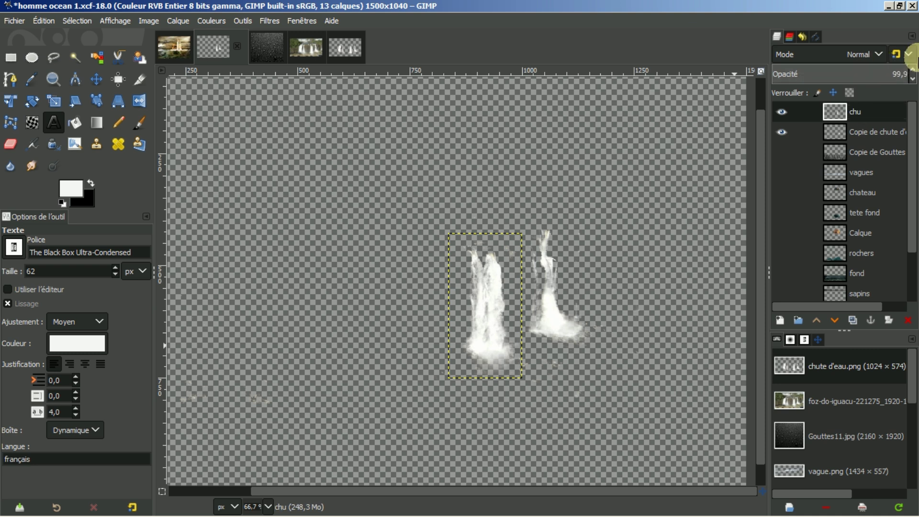
left_click(870, 116)
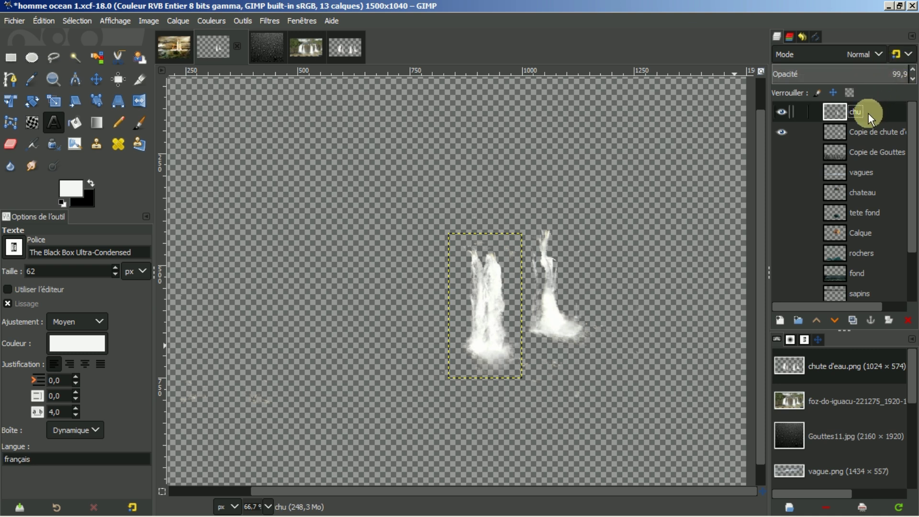
left_click(869, 115)
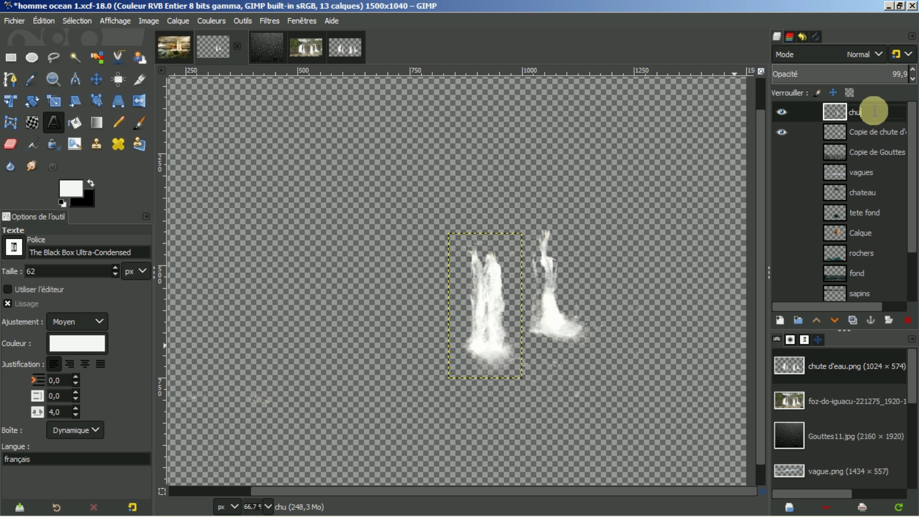
type("te G")
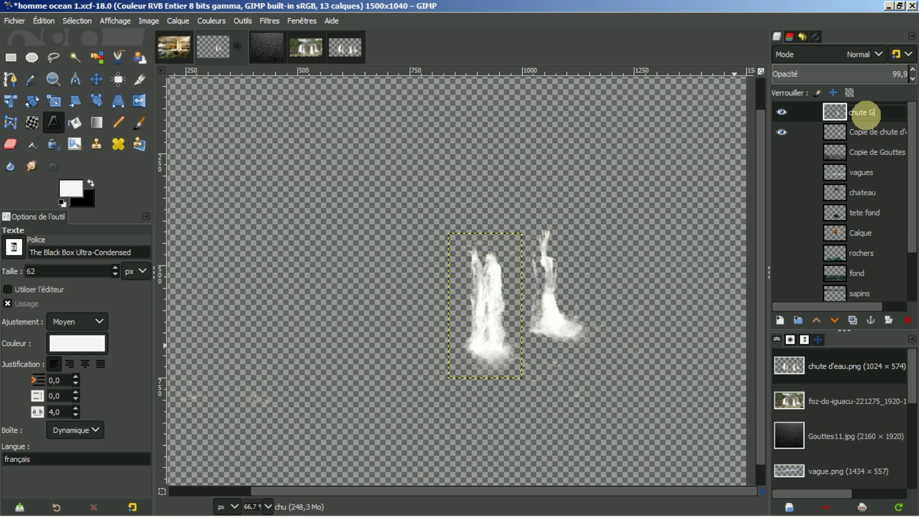
key("Return")
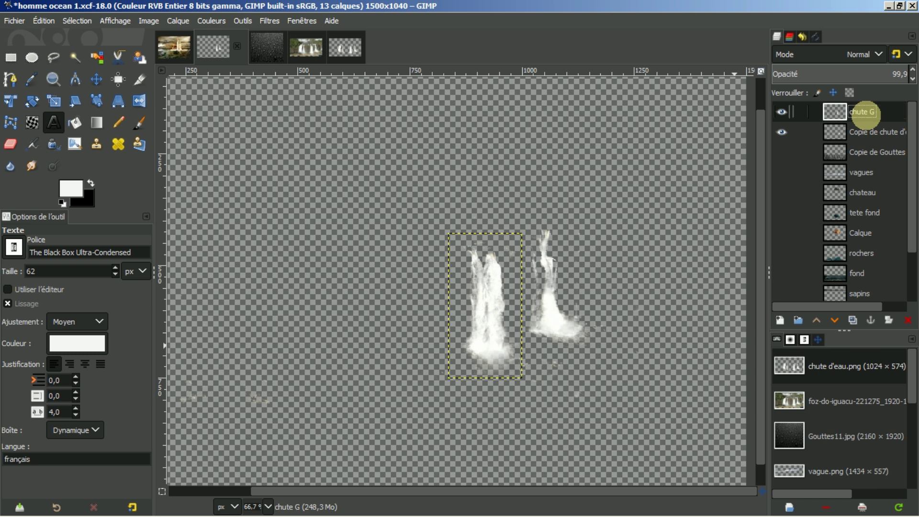
- With chute G hidden, select the right waterfall with a rectangle of about 222 × 346 px and cut it into a new layer
left_click(861, 132)
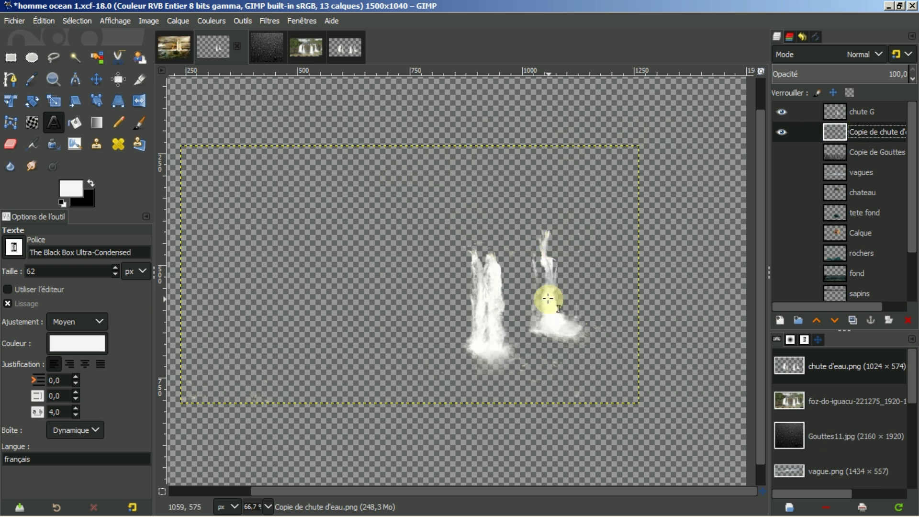
left_click(10, 58)
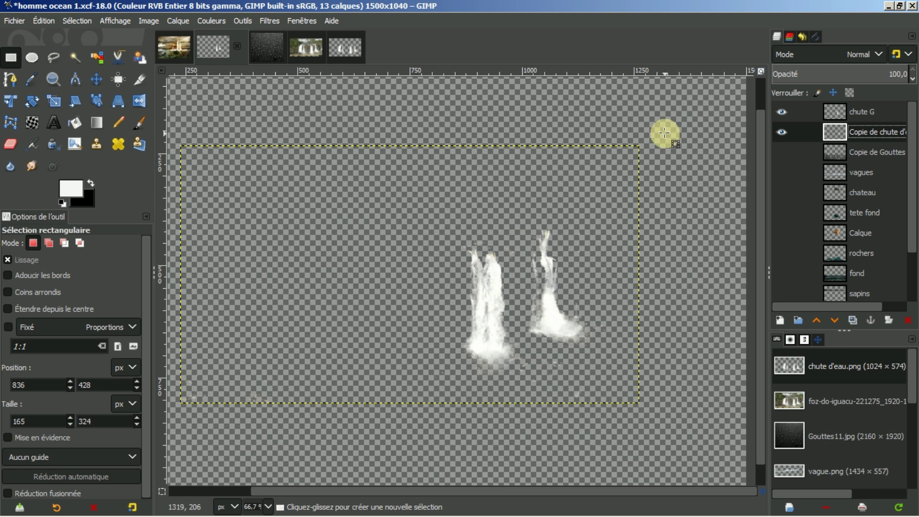
left_click(781, 112)
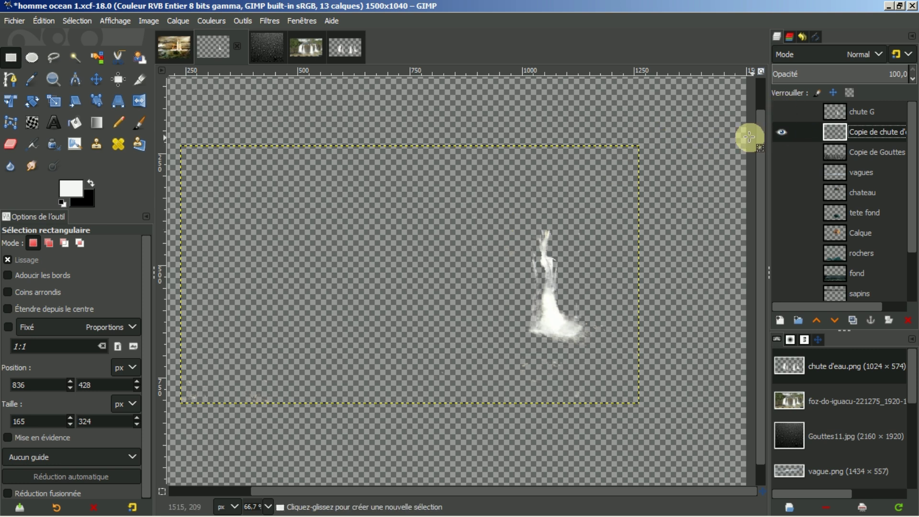
left_click_drag(506, 205, 606, 361)
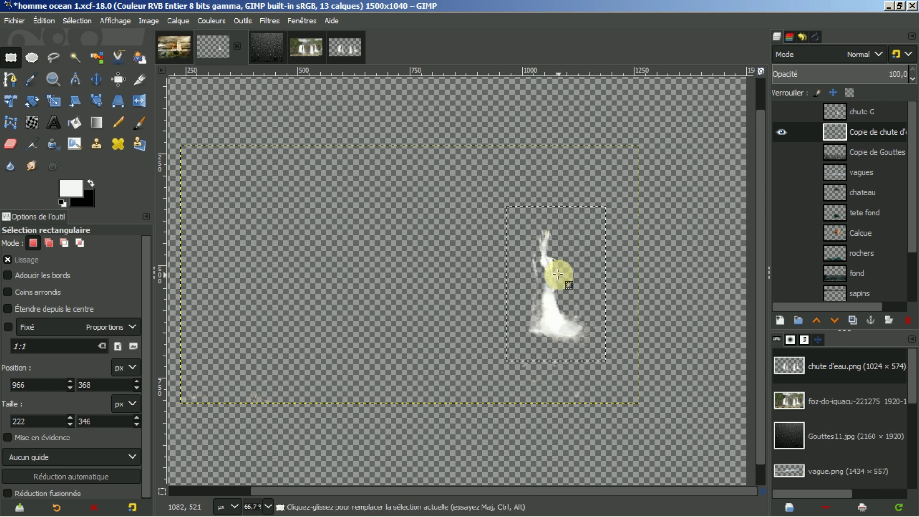
key("ctrl+x")
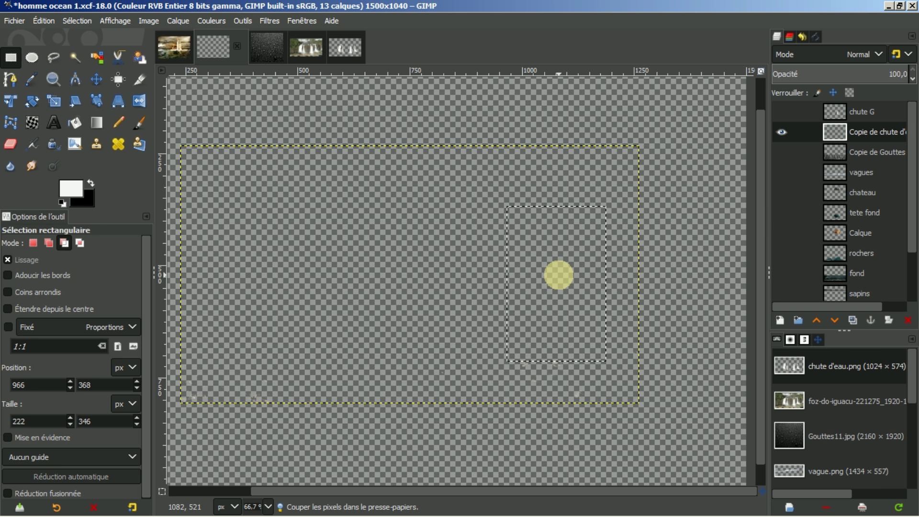
key("ctrl+v")
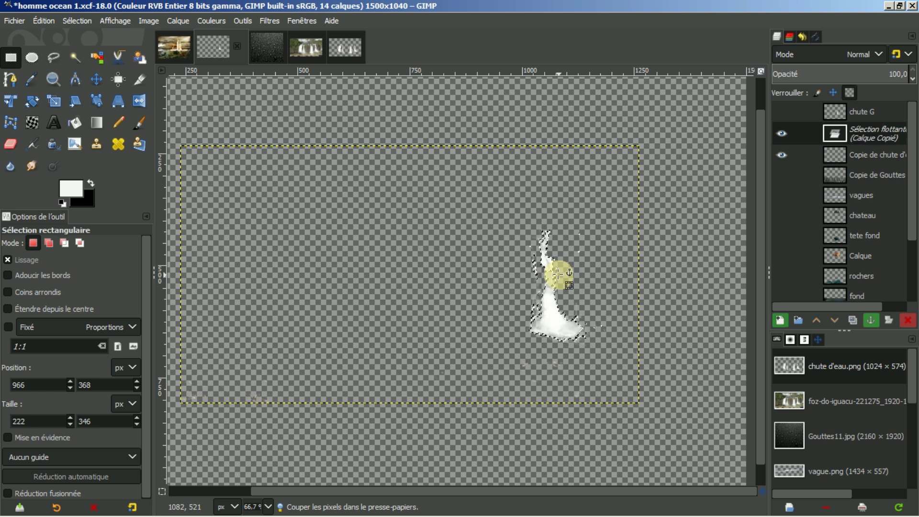
left_click(779, 320)
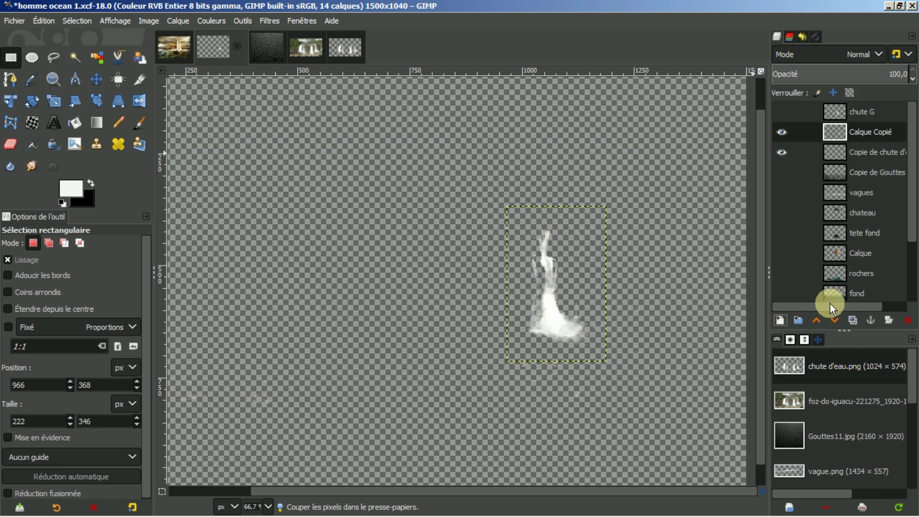
- Rename the pasted right waterfall layer as "chute D"
double_click(869, 134)
type("c")
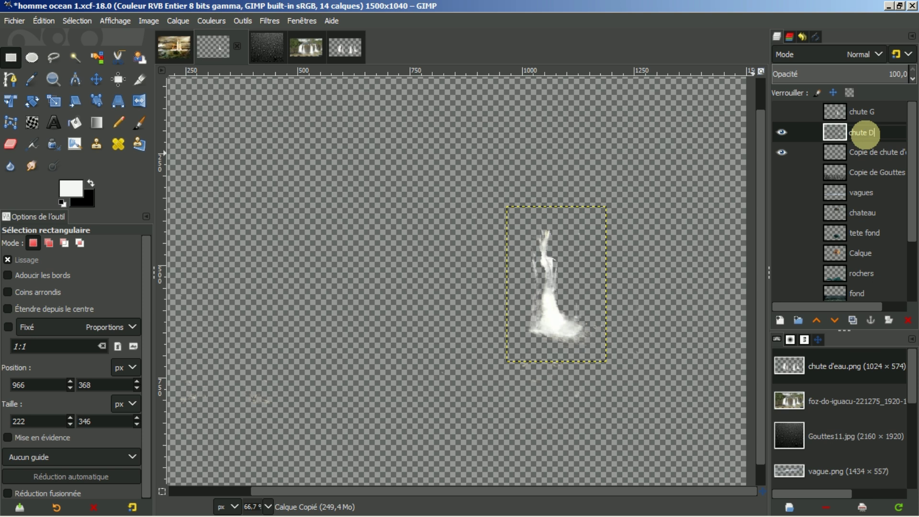
type("hute D")
key("Return")
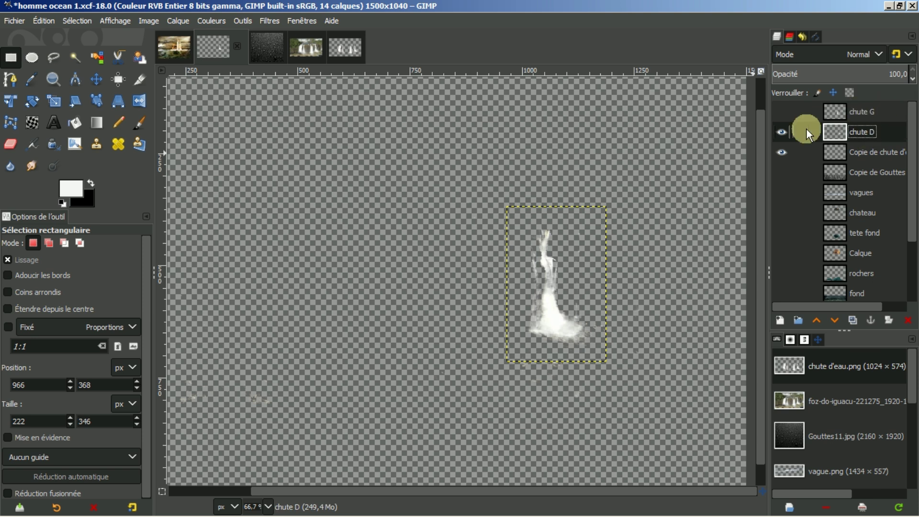
- Hide the chute D layer and delete the leftover "Copie de chute d'eau" layer
left_click(779, 132)
left_click(831, 150)
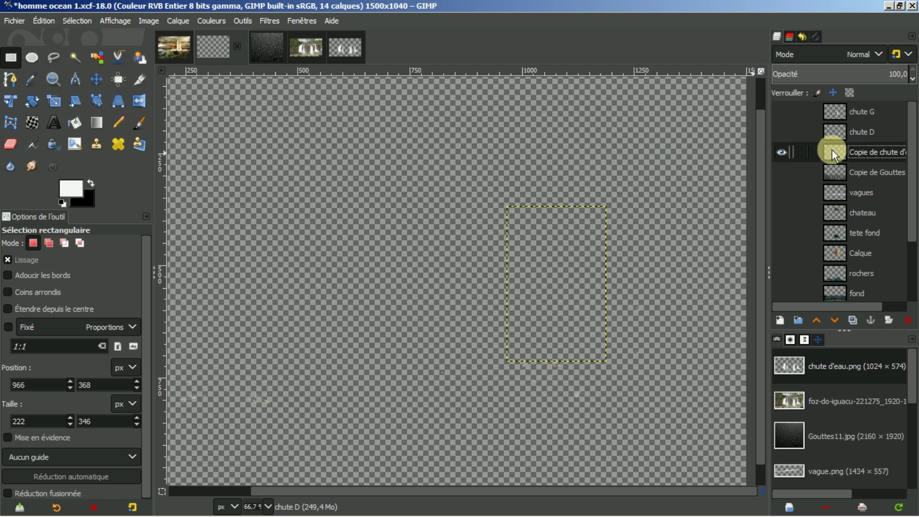
right_click(866, 155)
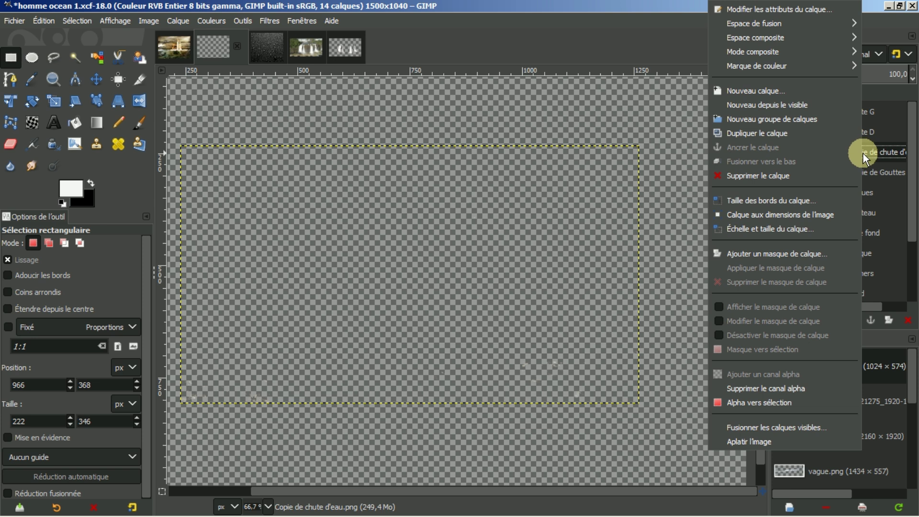
left_click(865, 151)
left_click(909, 320)
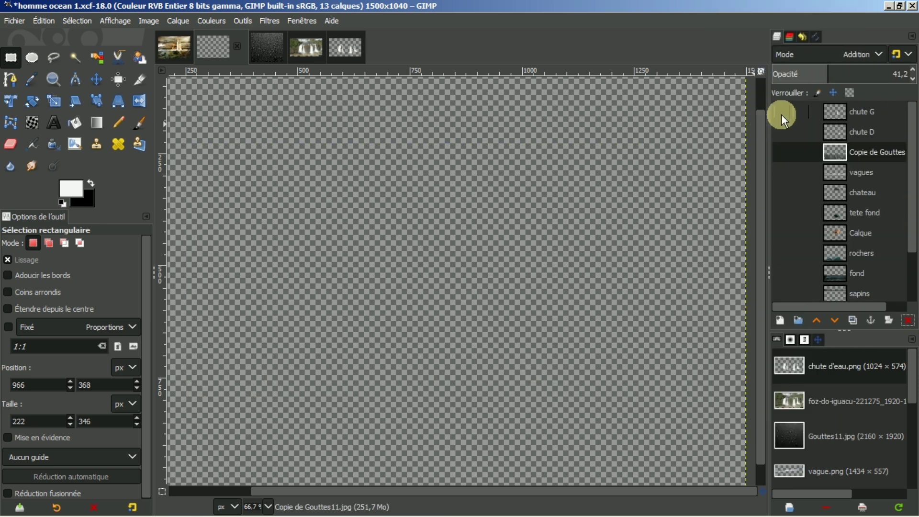
- Make all layers of the composition visible again except chute D
left_click(783, 113)
left_click(784, 131)
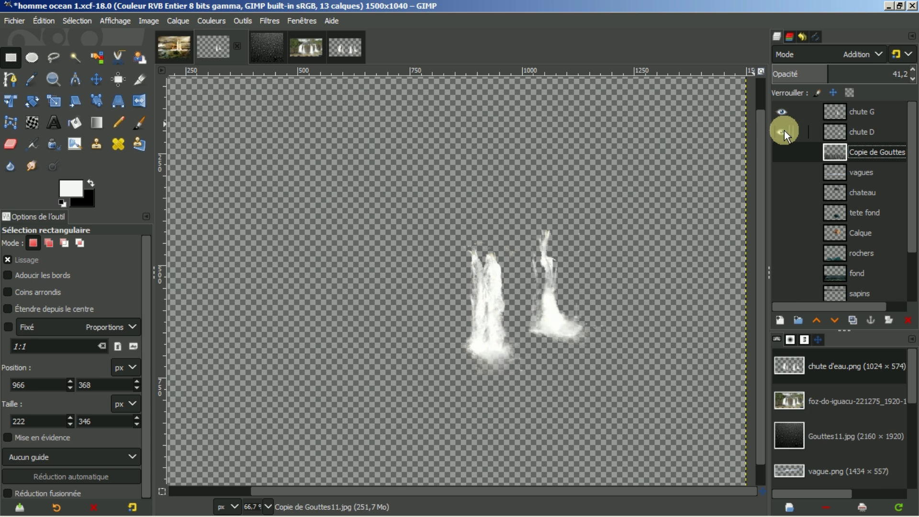
left_click(784, 130, "shift")
left_click(784, 130, "shift")
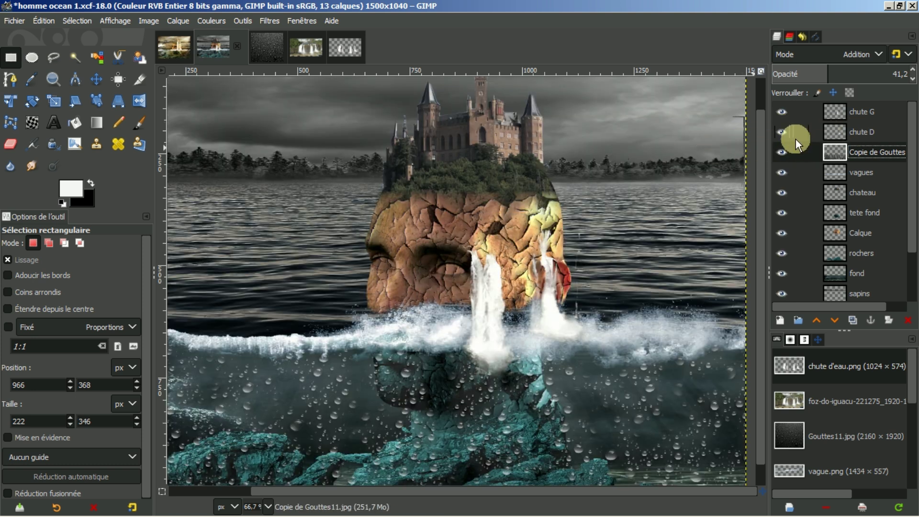
left_click(782, 131)
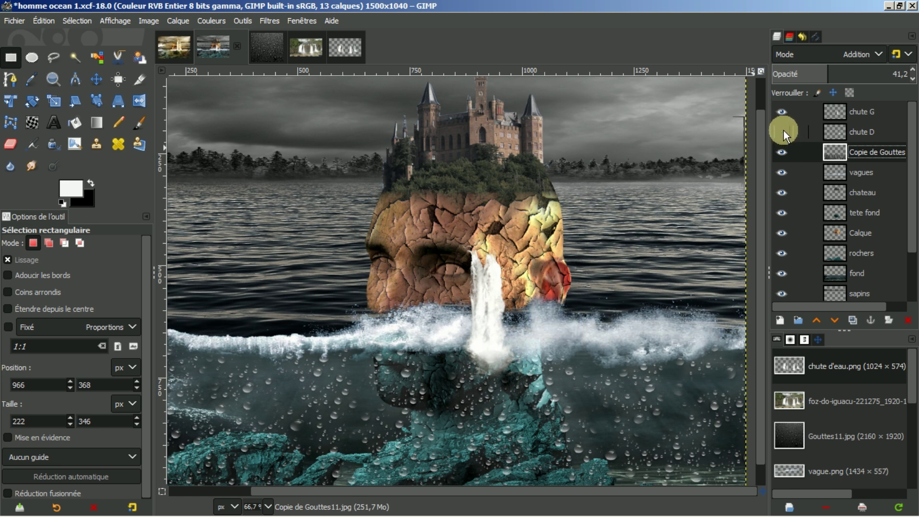
- Move the chute G waterfall straight up until its top reaches the base of the castle
left_click(850, 113)
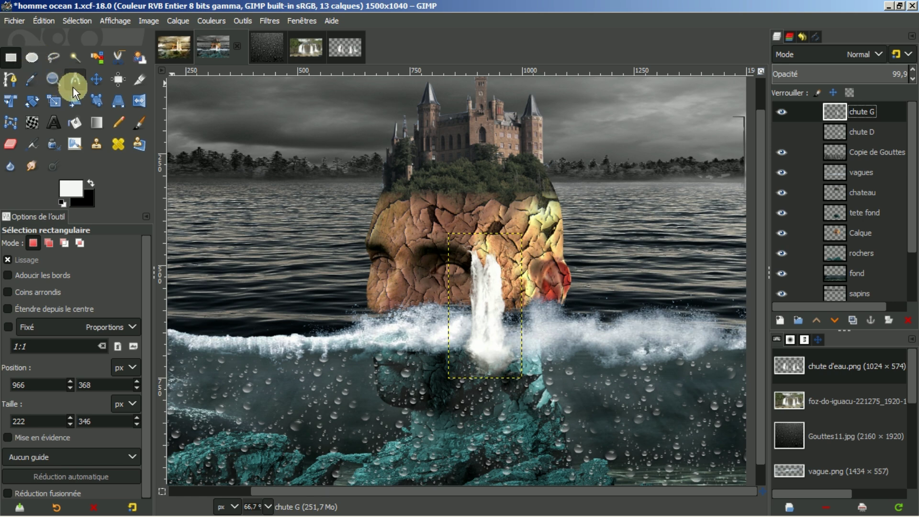
left_click(96, 81)
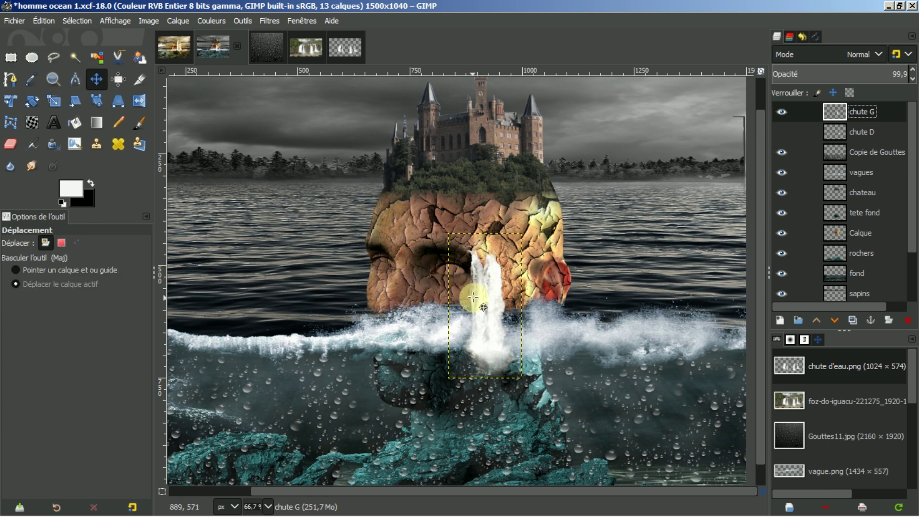
left_click_drag(480, 292, 479, 185)
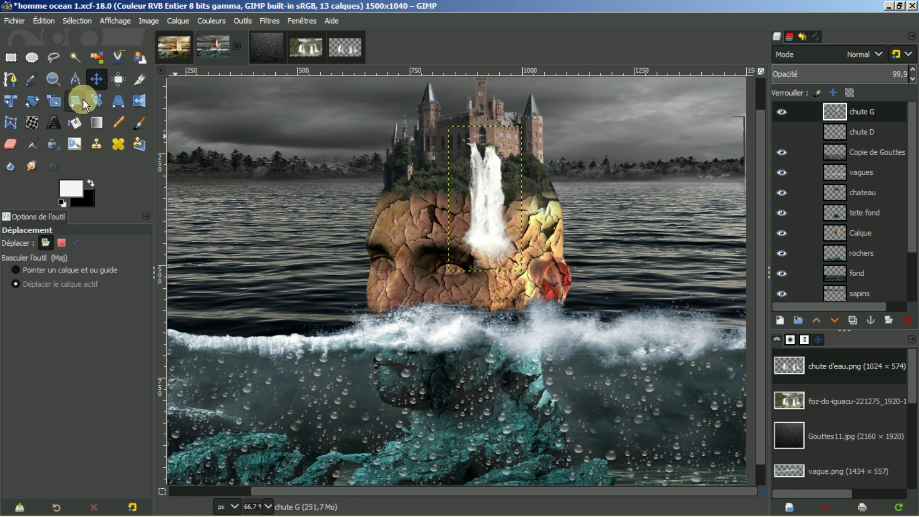
- Scale the chute G layer vertically to 165 × 620 px so the waterfall runs from the castle down into the waves
left_click(55, 100)
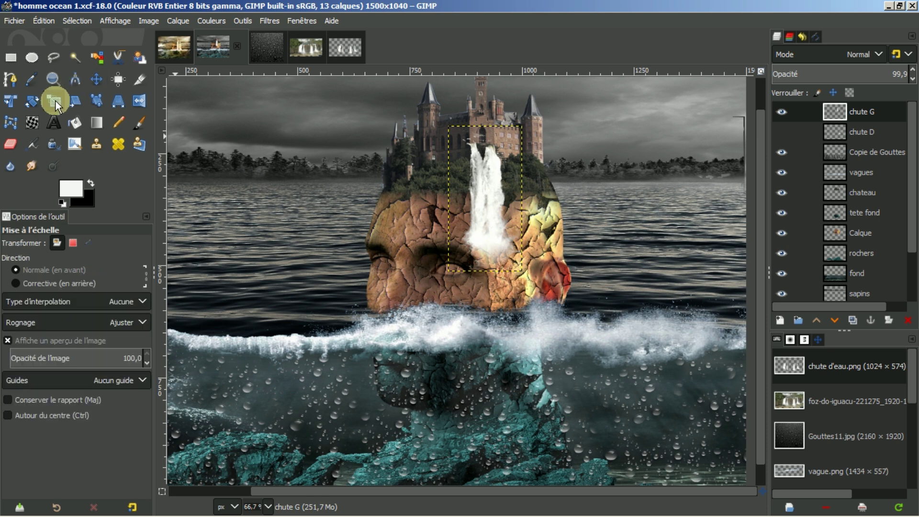
left_click(481, 208)
left_click(641, 126)
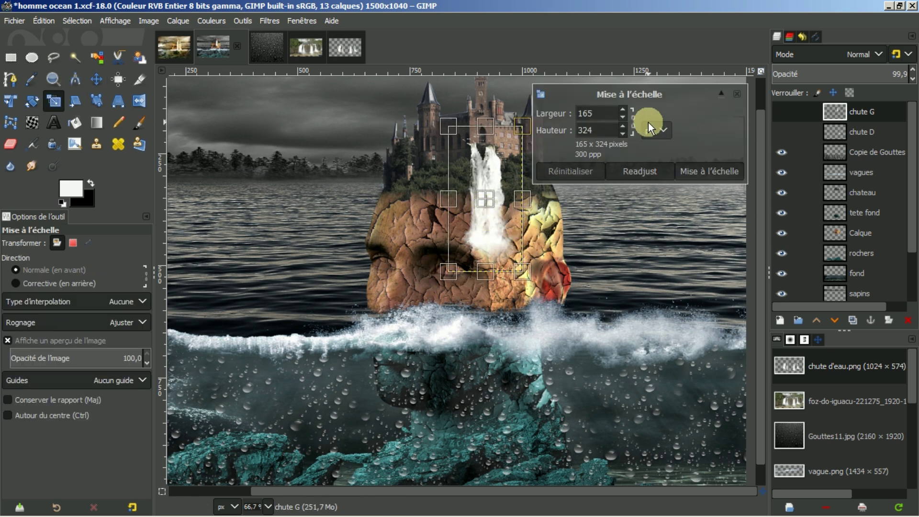
left_click_drag(486, 272, 486, 373)
left_click_drag(488, 126, 488, 102)
left_click_drag(487, 375, 482, 387)
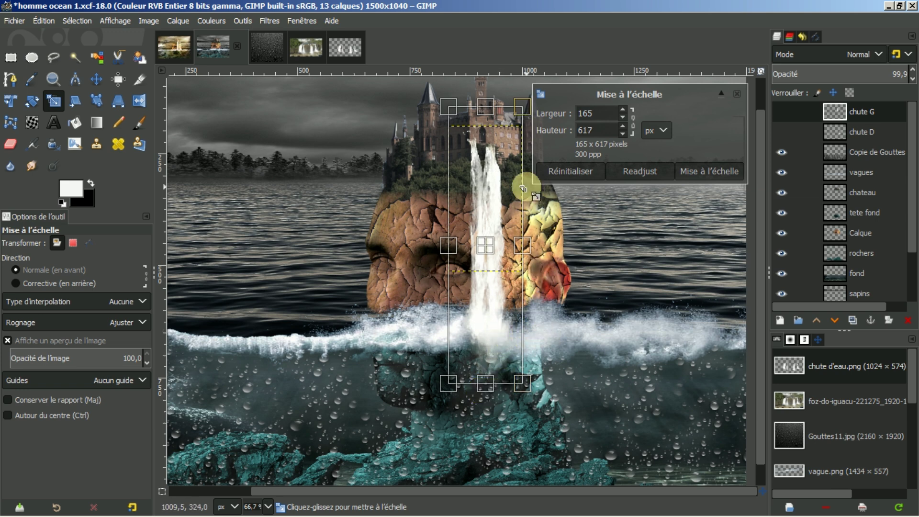
left_click_drag(489, 106, 487, 105)
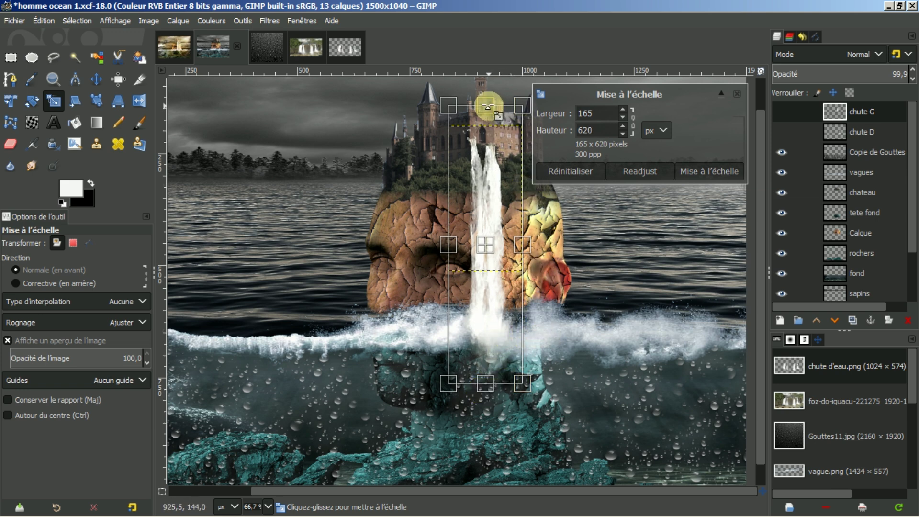
left_click(706, 174)
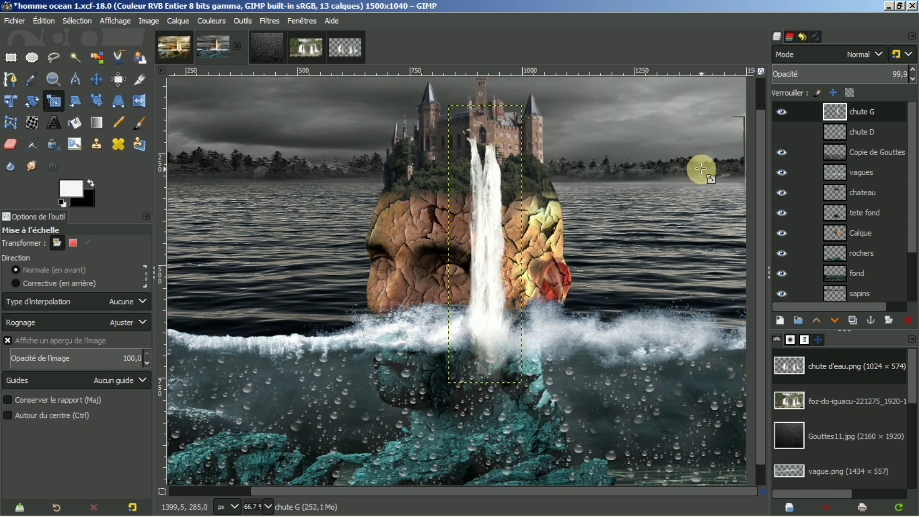
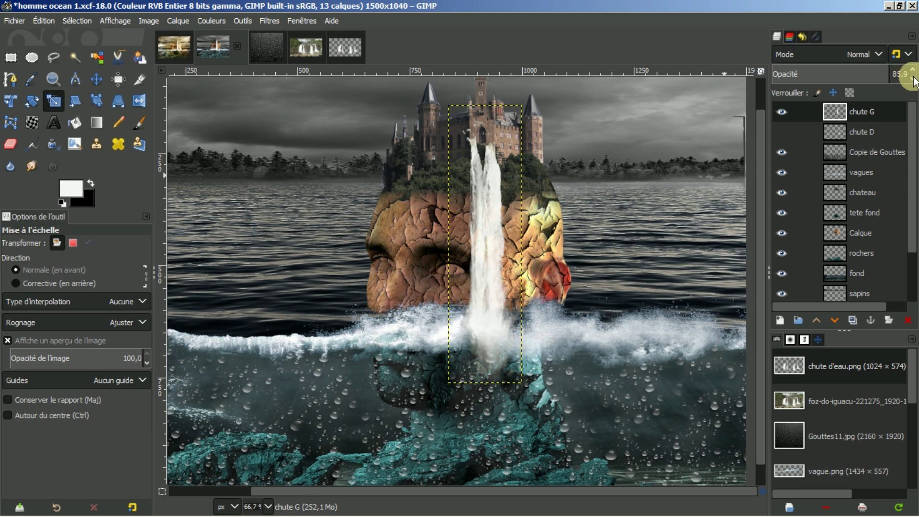
- Fit the chute G layer to the image dimensions and erase the stray water at its top with a size 68 eraser
right_click(872, 113)
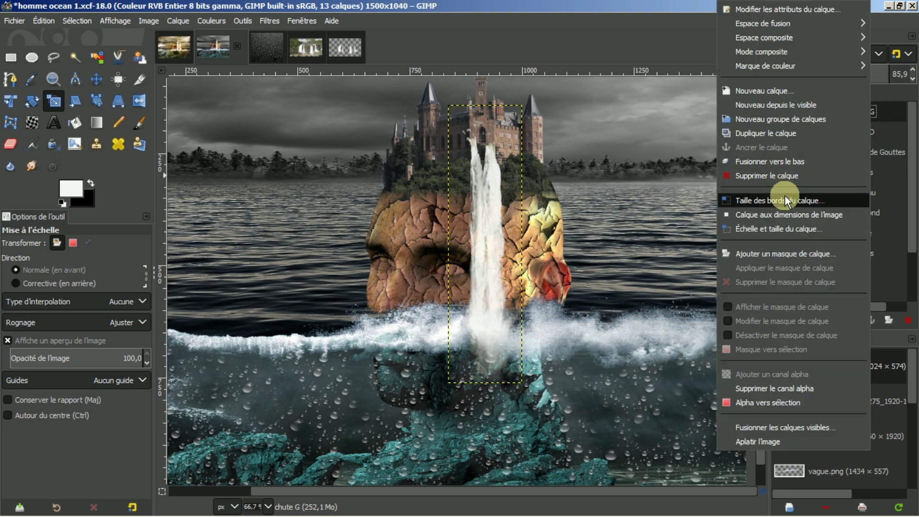
left_click(778, 215)
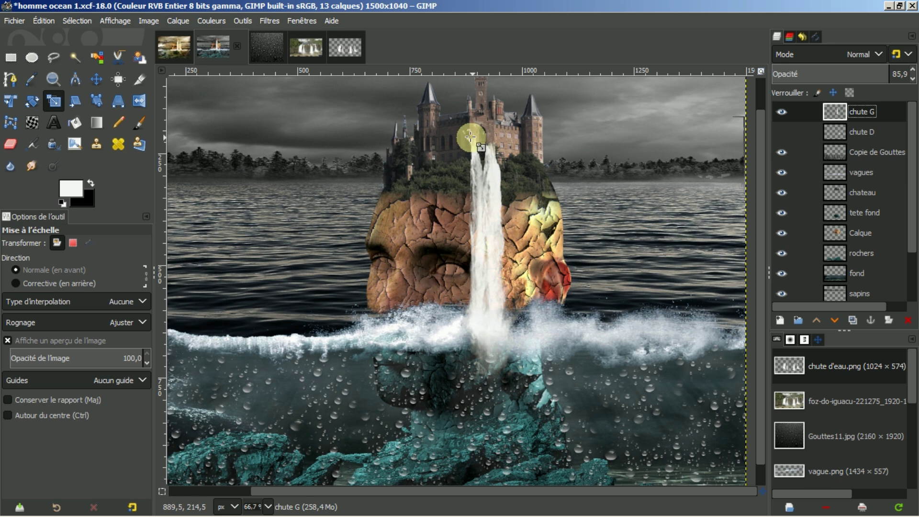
left_click(11, 145)
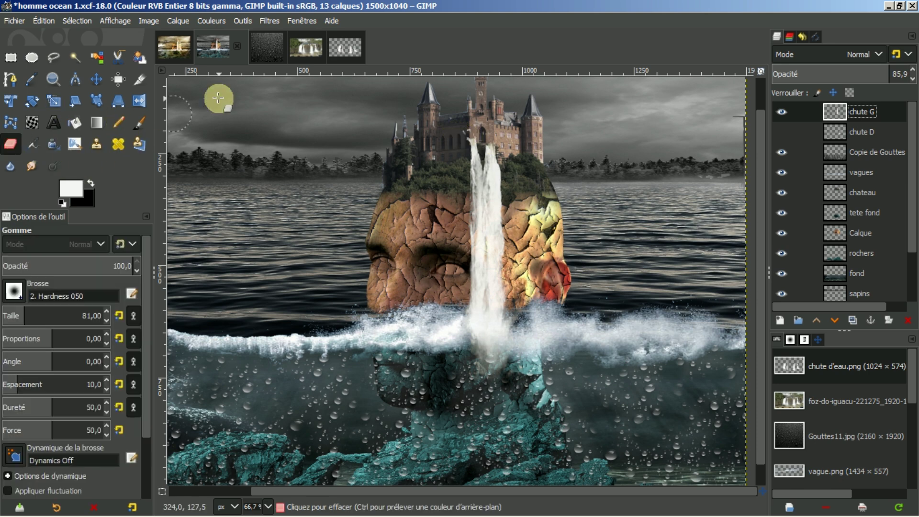
key("bracketleft")
key("bracketleft")
key("bracketleft")
key("bracketleft")
key("bracketleft")
key("bracketleft")
key("bracketleft")
key("bracketleft")
key("bracketleft")
key("bracketleft")
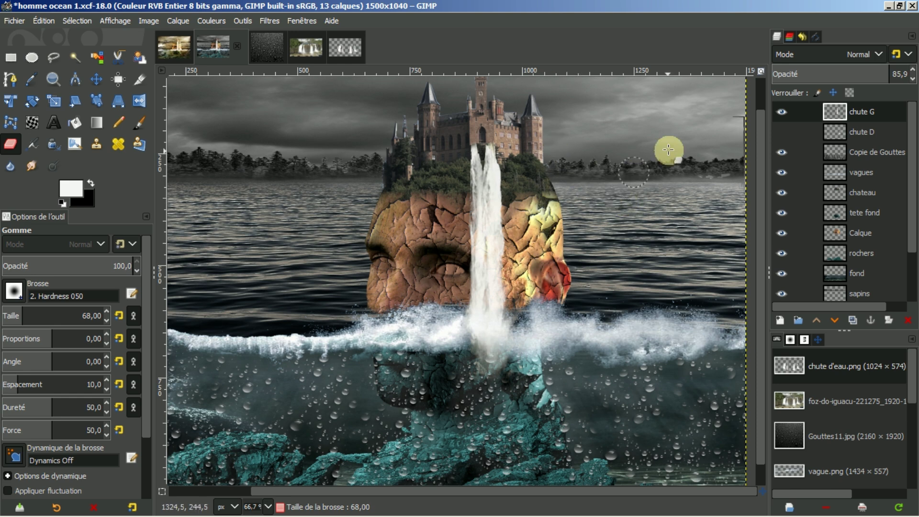
- Show the chute D layer and move its waterfall up to the base of the castle's outer tower
left_click(782, 131)
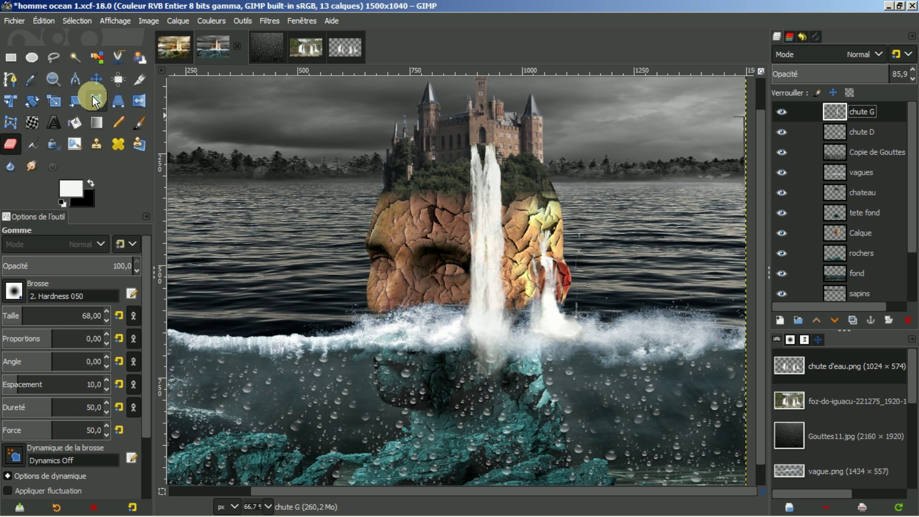
left_click(96, 79)
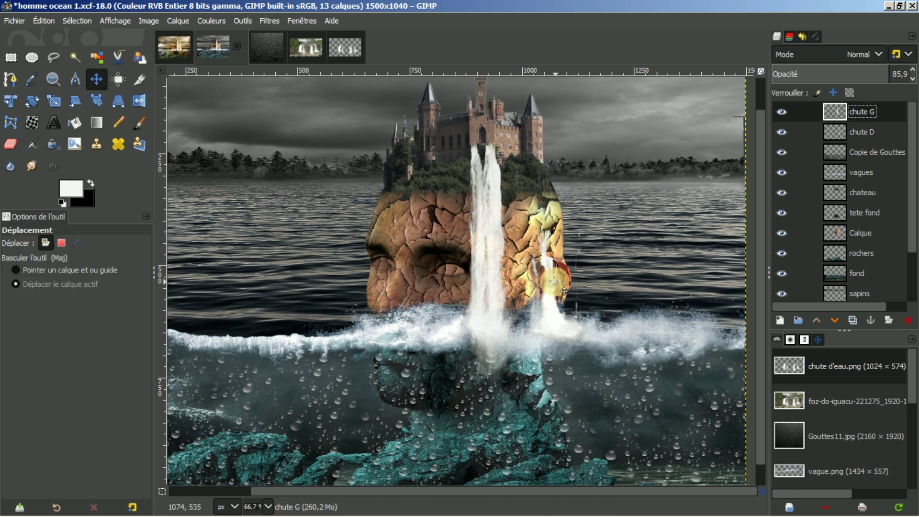
left_click_drag(546, 286, 543, 258)
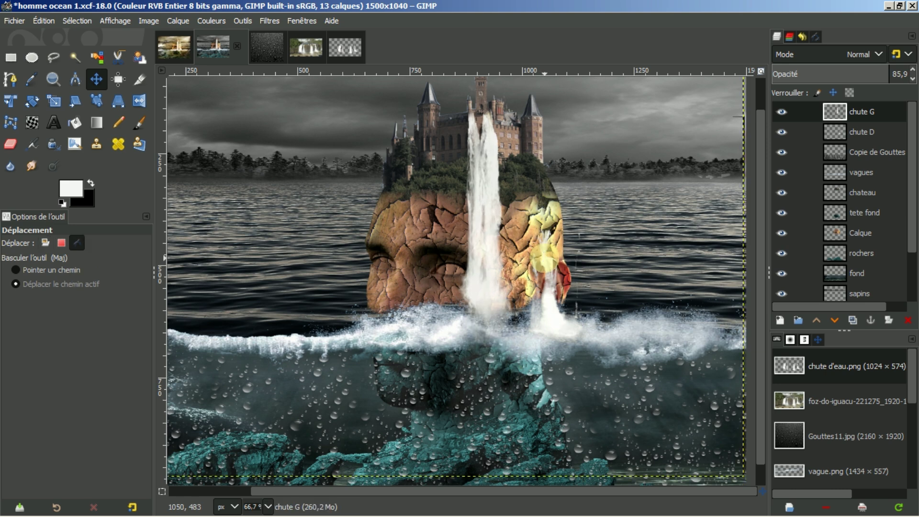
key("ctrl+z")
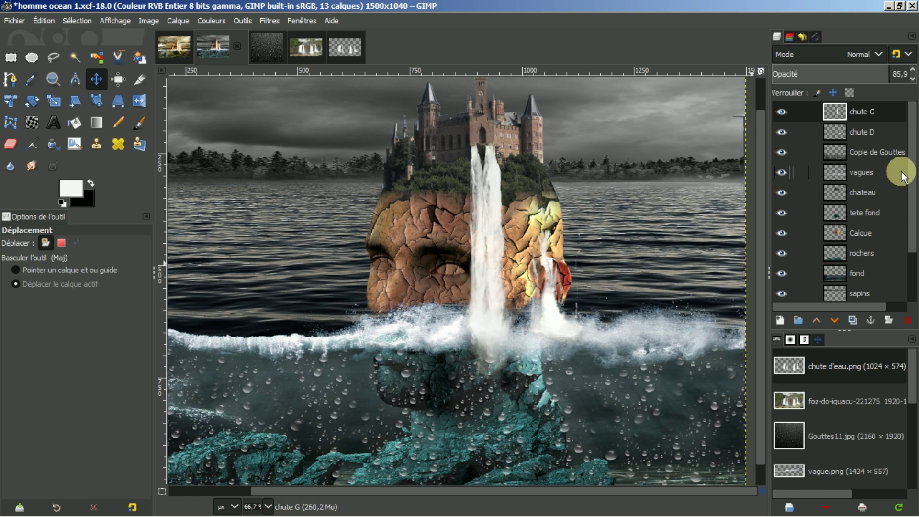
left_click(870, 134)
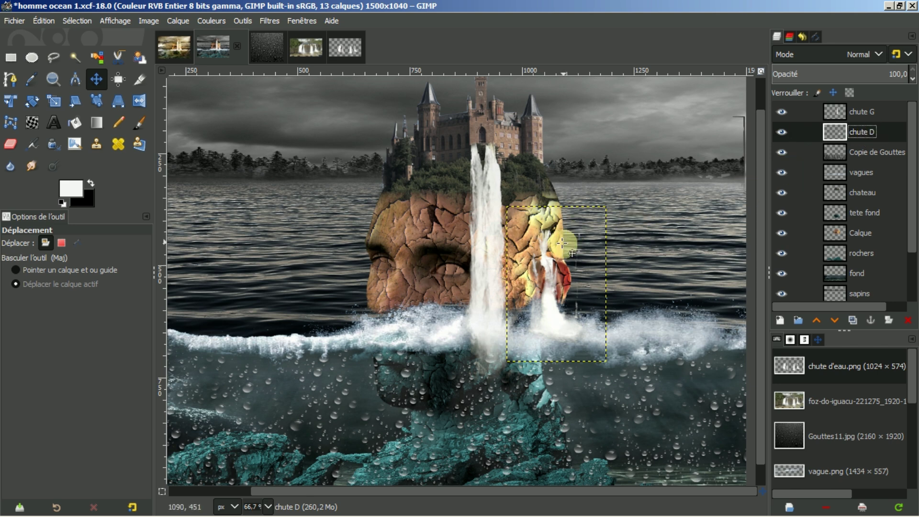
left_click_drag(547, 268, 535, 189)
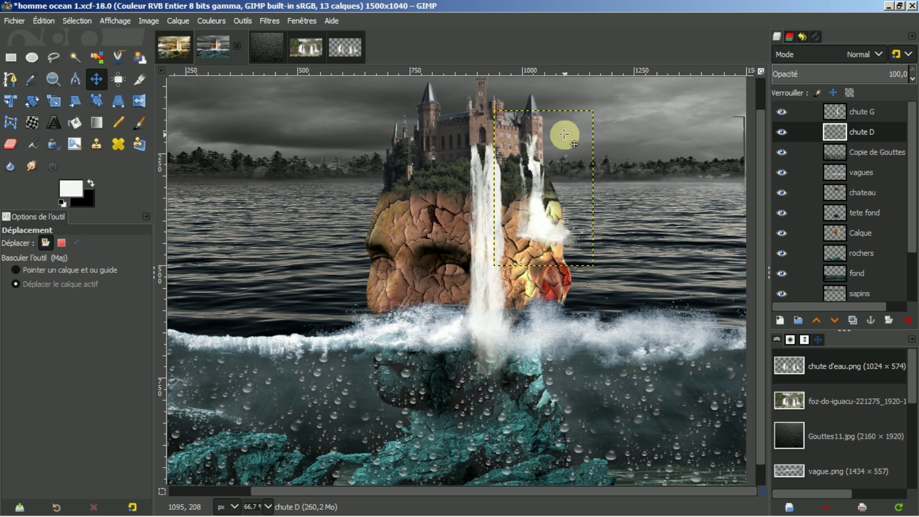
- Scale the chute D layer vertically to 222 × 799 px so the waterfall reaches down into the waves
left_click(53, 100)
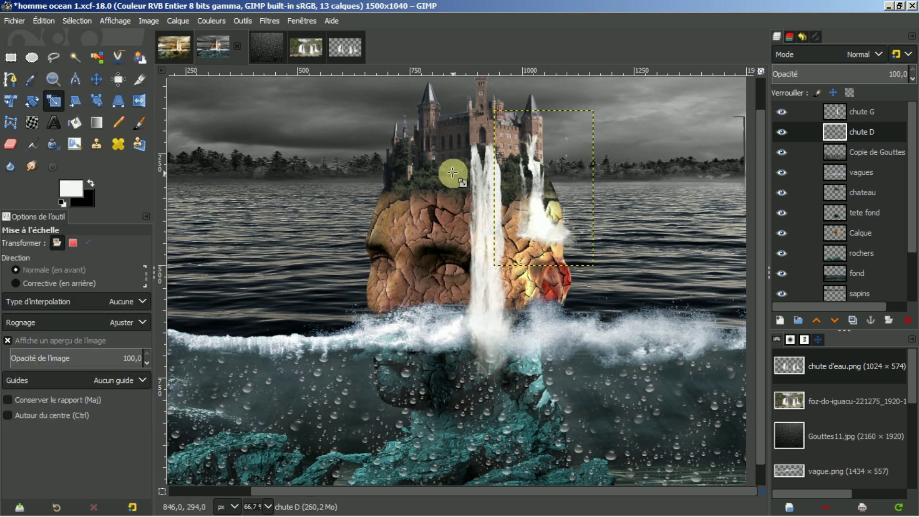
left_click(541, 197)
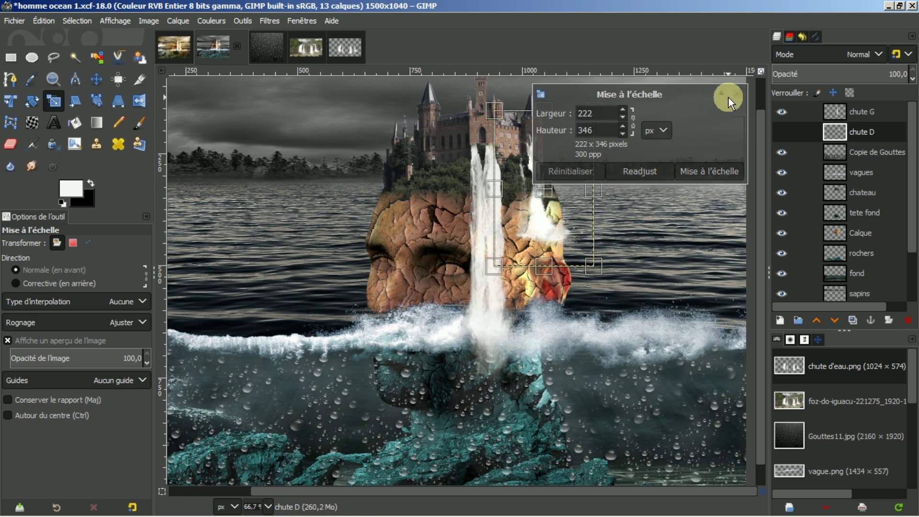
left_click(721, 93)
left_click_drag(549, 272, 570, 396)
left_click_drag(542, 107, 551, 43)
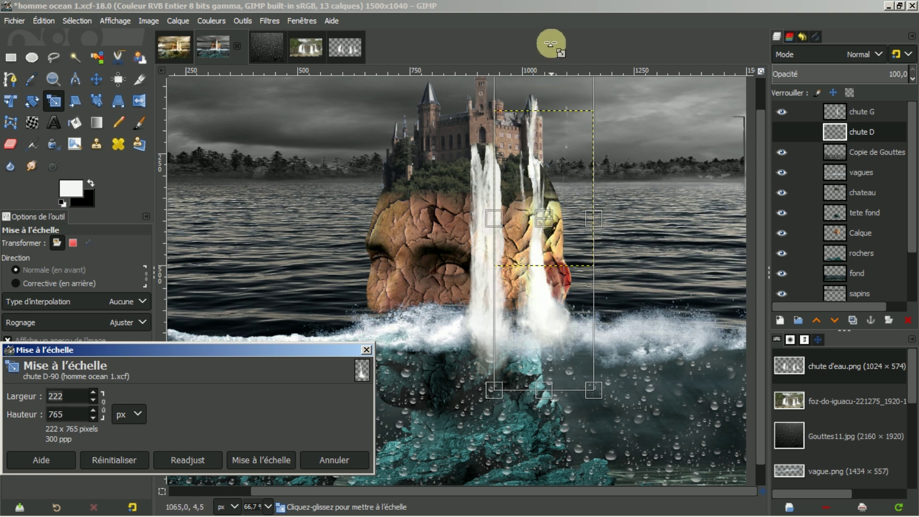
left_click_drag(544, 391, 544, 408)
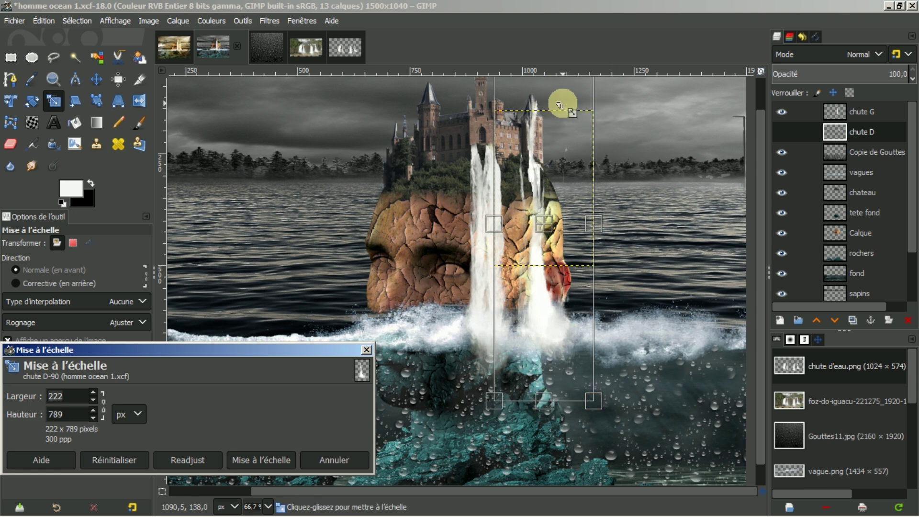
left_click_drag(559, 100, 559, 95)
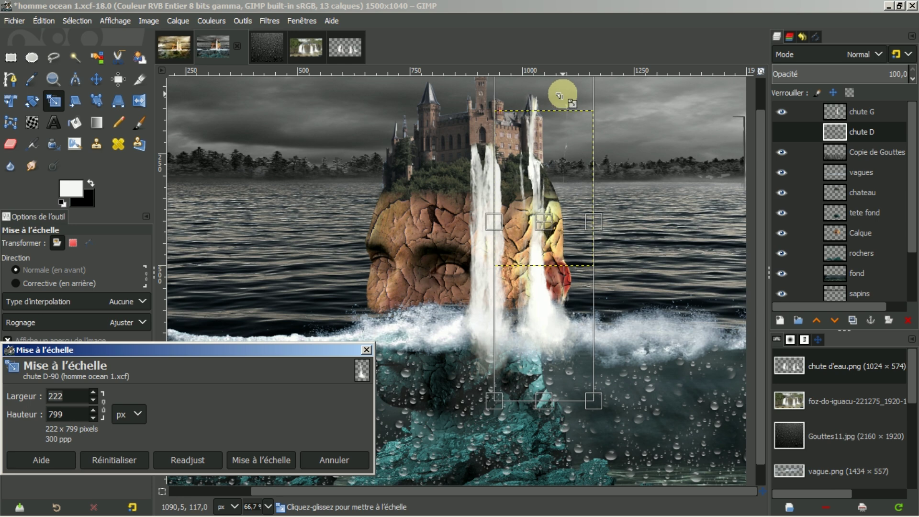
left_click(256, 458)
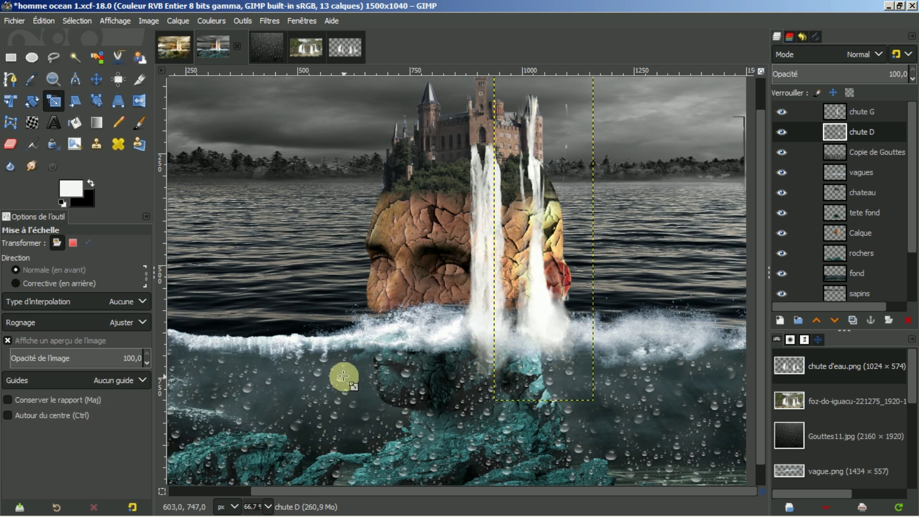
- Fit the chute D layer to the image dimensions and erase the water covering the castle tower and the sky beside it
right_click(862, 128)
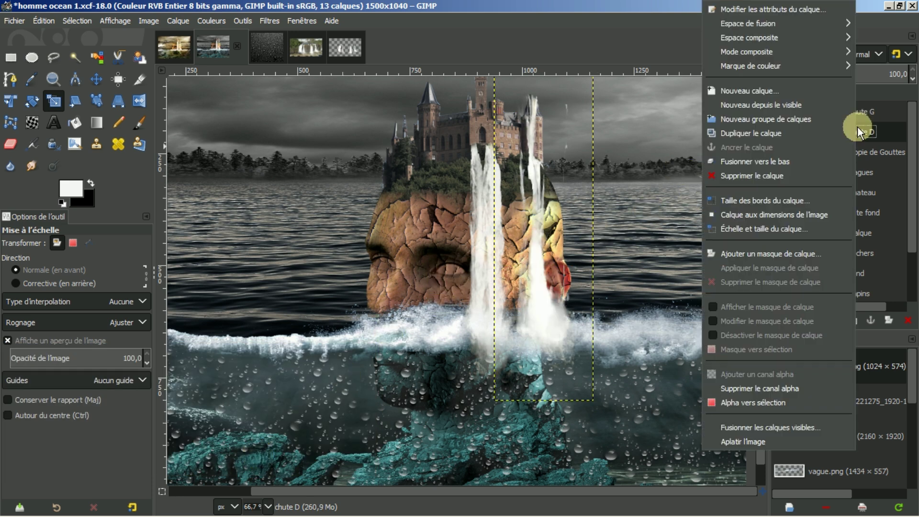
left_click(753, 216)
left_click(11, 145)
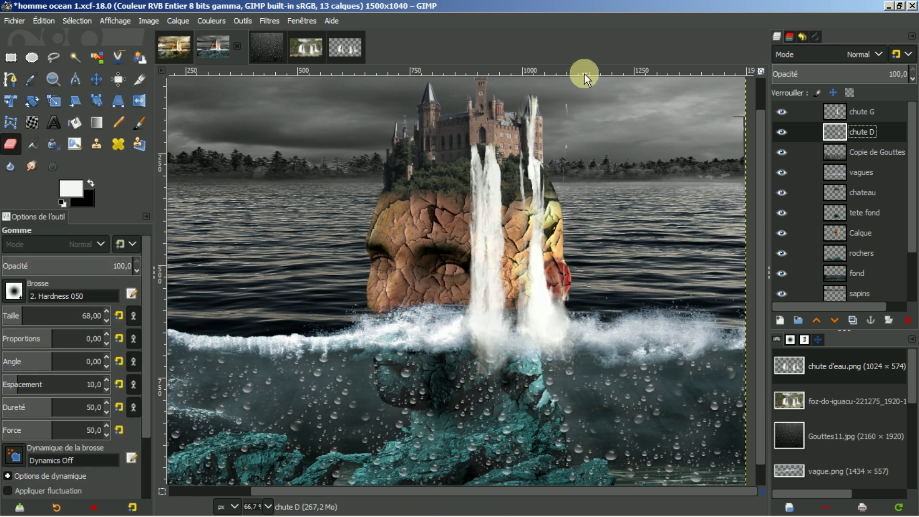
mouse_move(558, 119)
left_mouse_down()
mouse_move(537, 96)
mouse_move(532, 147)
mouse_move(561, 142)
mouse_move(577, 158)
mouse_move(571, 170)
mouse_move(625, 128)
left_mouse_up()
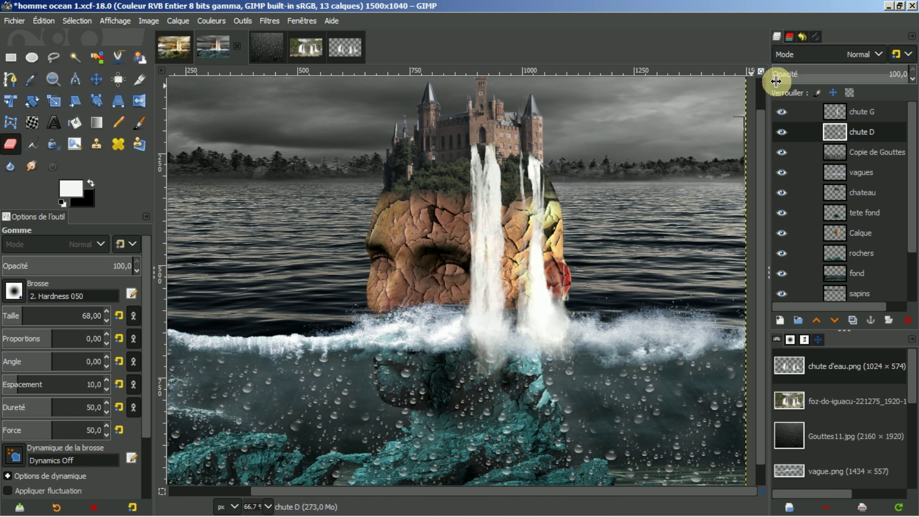
- Set the chute D layer's opacity to 85.8
left_click_drag(899, 74, 891, 72)
left_click_drag(664, 249, 612, 280)
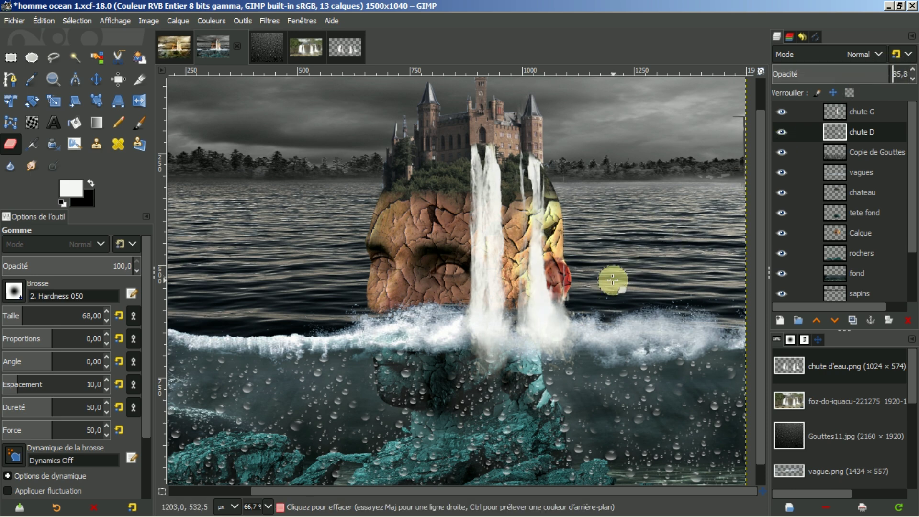
scroll(613, 280, "down", 1)
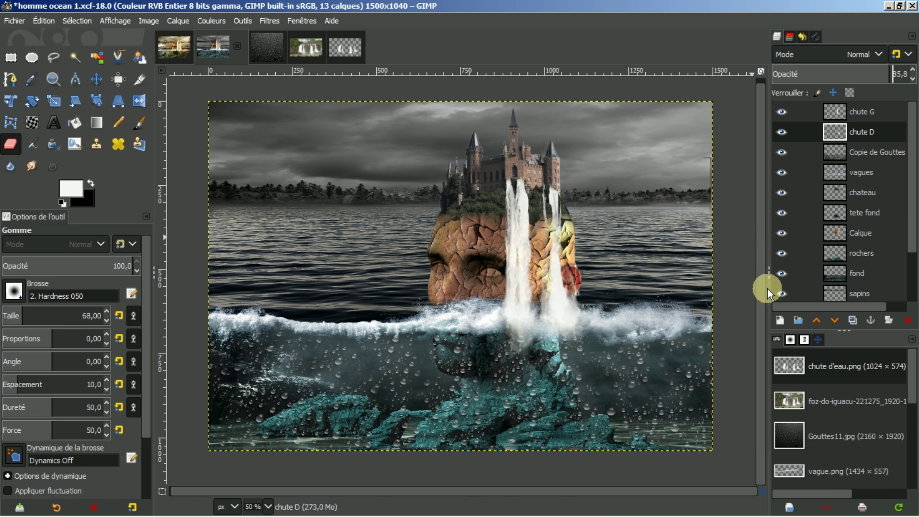
- Open the recent whale photo pexels-photo-302271.jpeg
scroll(874, 370, "down", 3)
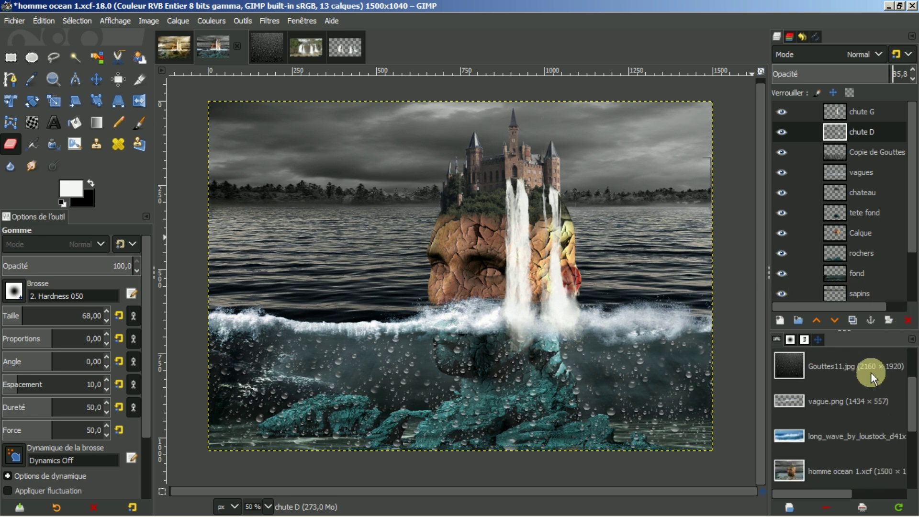
scroll(875, 370, "down", 2)
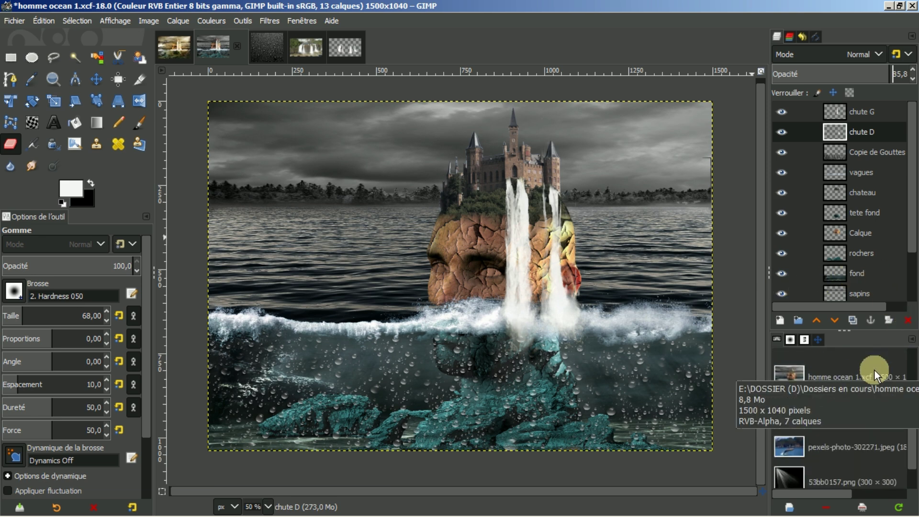
double_click(824, 446)
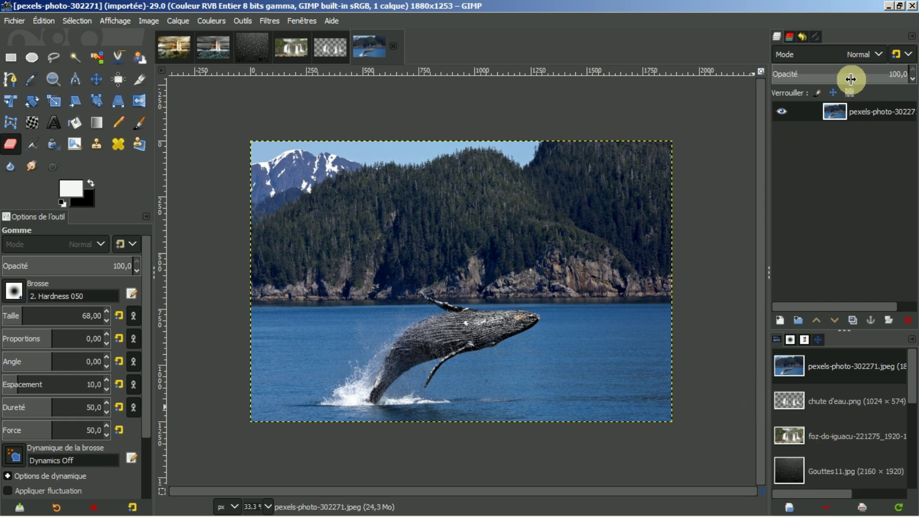
- Import baleine.svg as a path into the whale photo
left_click(820, 39)
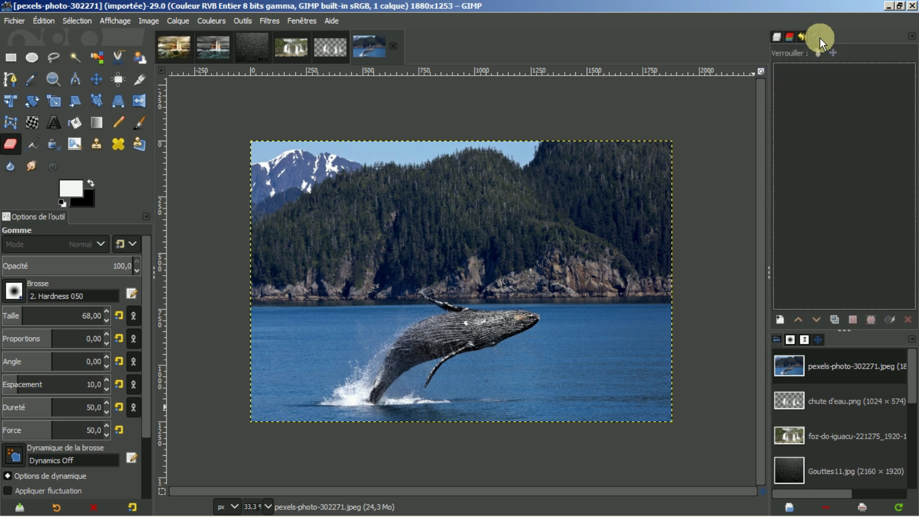
right_click(839, 120)
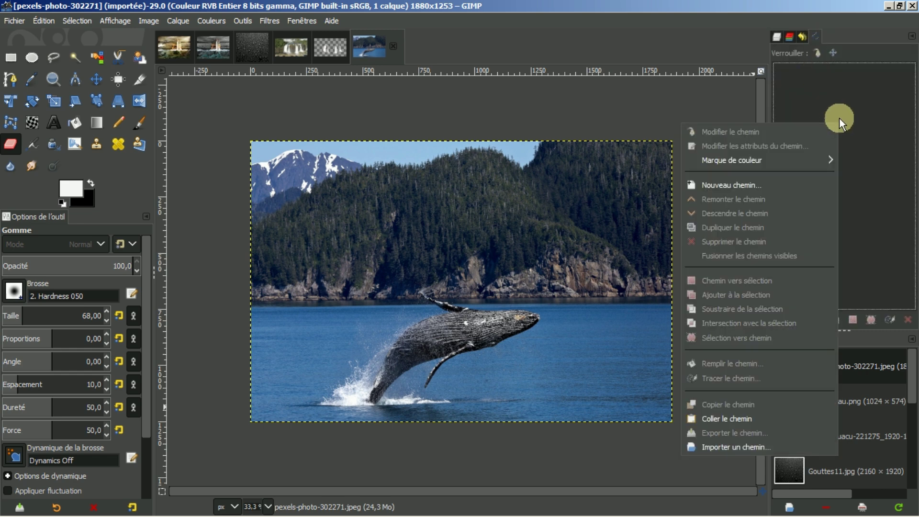
left_click(755, 448)
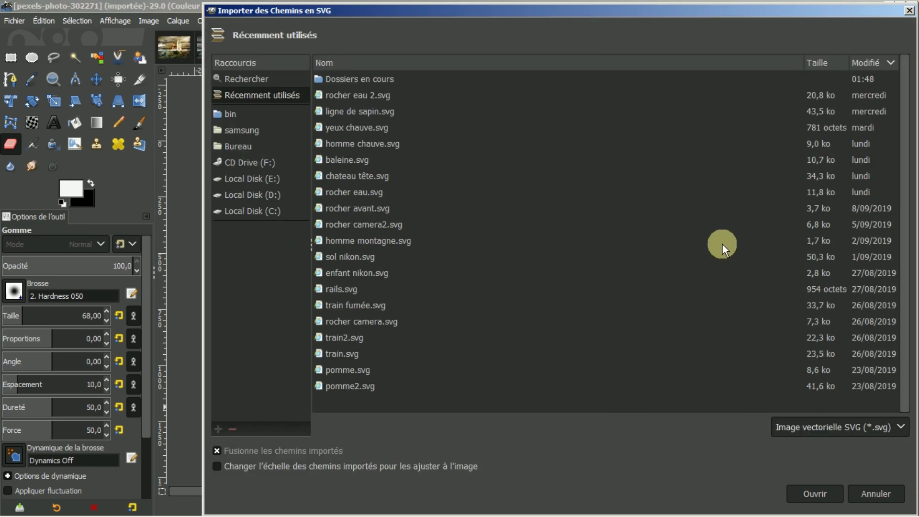
left_click(342, 163)
left_click(815, 490)
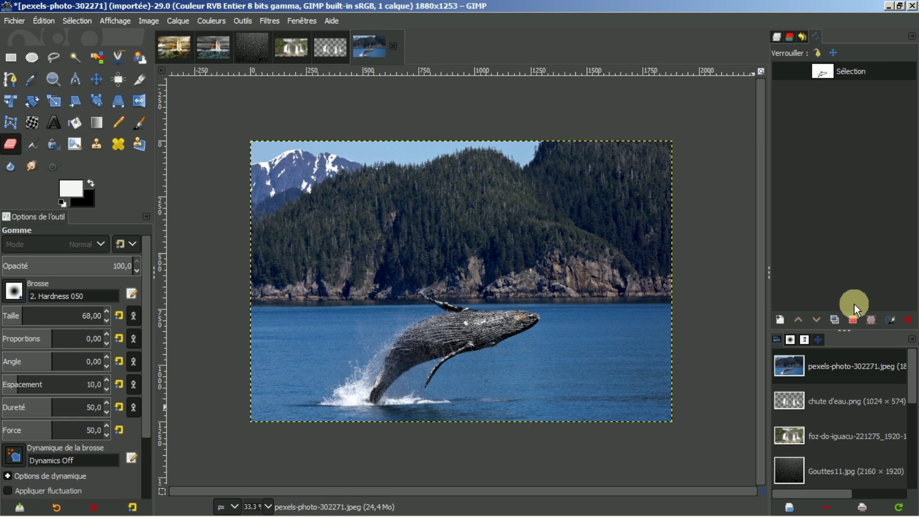
- Convert the imported path to a selection, copy the whale and paste it above chute D in the homme ocean 1 composition
left_click(853, 318)
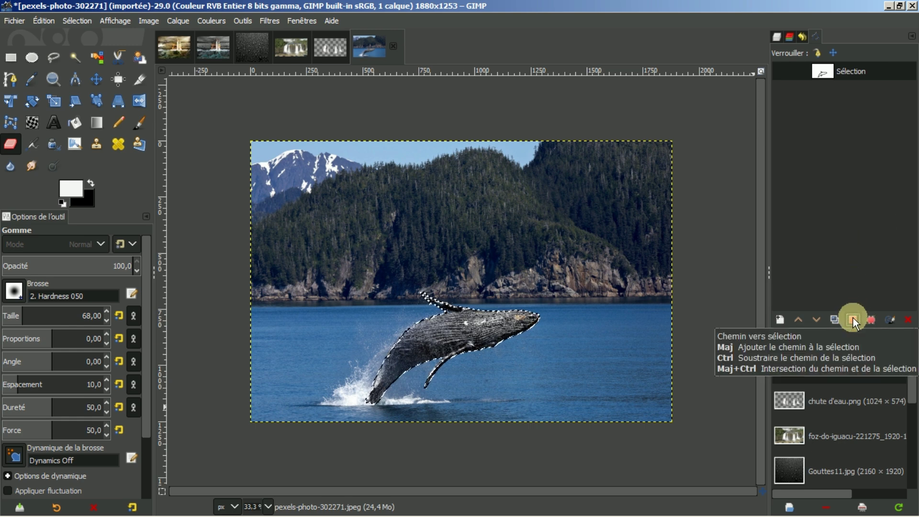
key("ctrl+c")
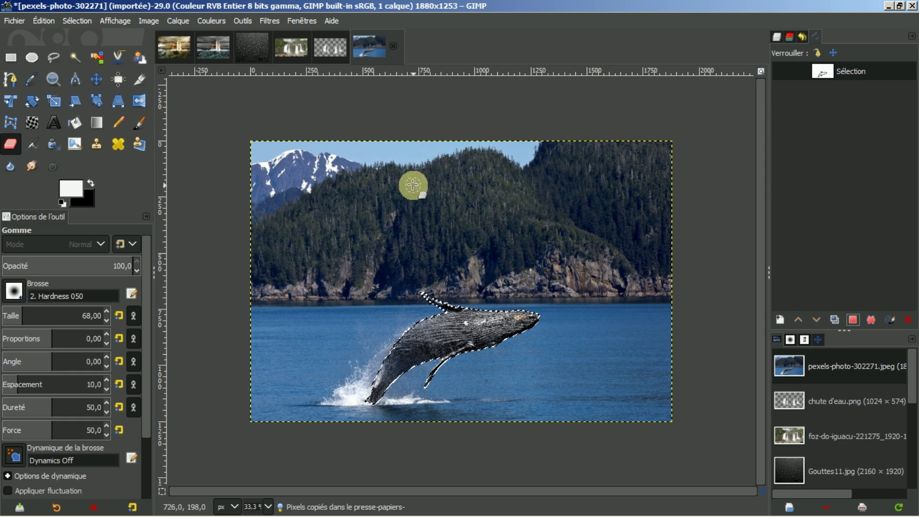
left_click(217, 46)
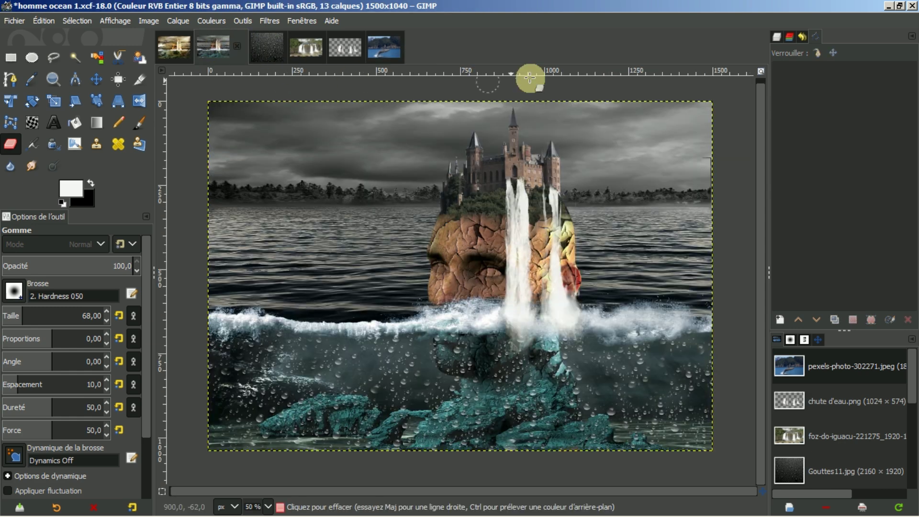
left_click(777, 37)
left_click(833, 107)
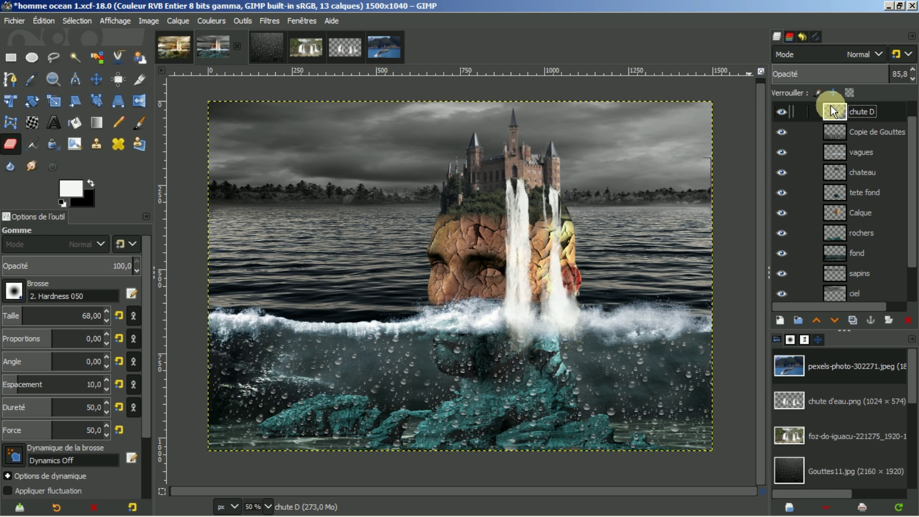
key("ctrl+v")
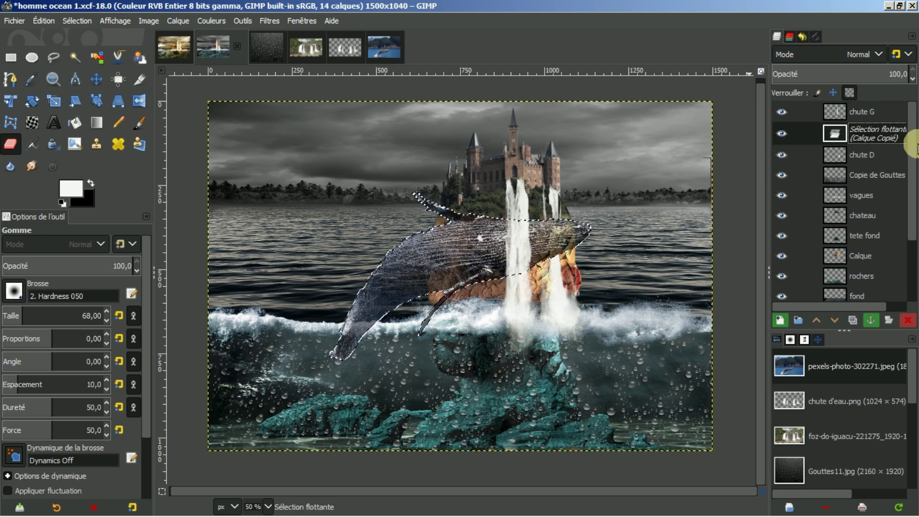
- Turn the pasted whale into a new layer named baleine and raise it above chute G
left_click(779, 320)
double_click(860, 131)
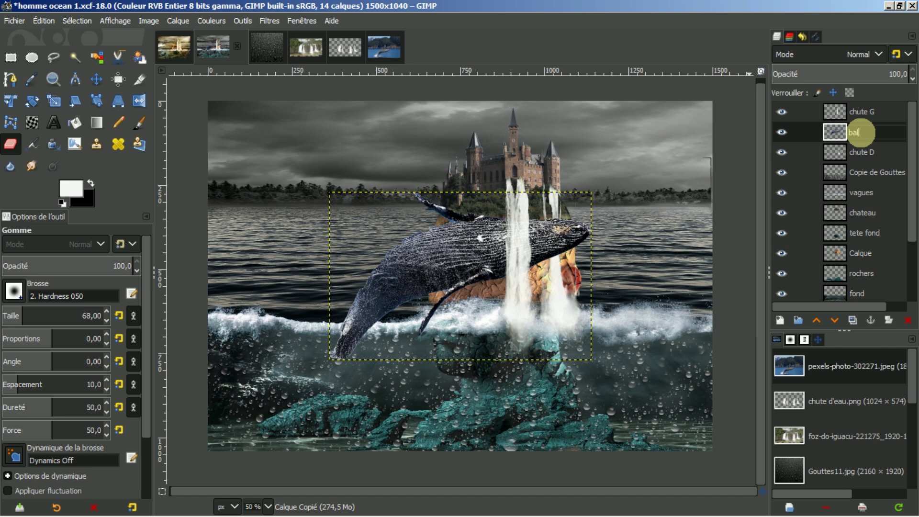
key("Return")
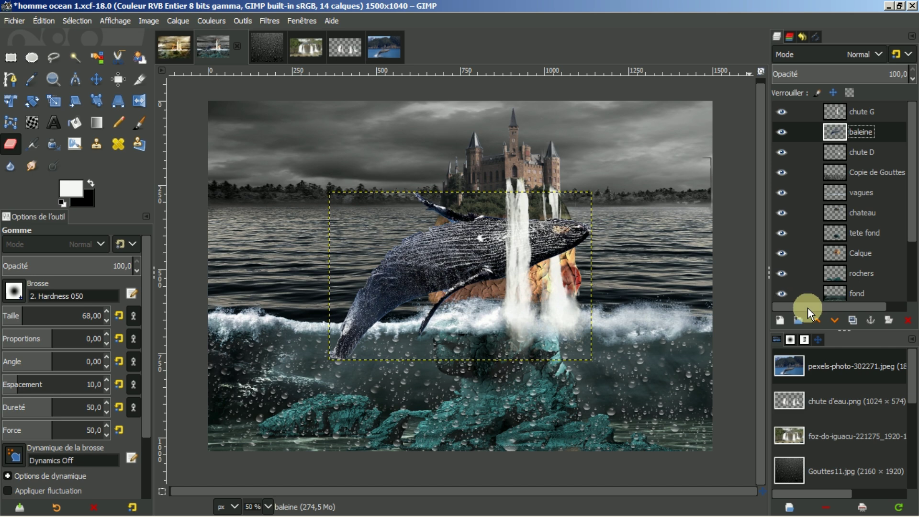
left_click(816, 320)
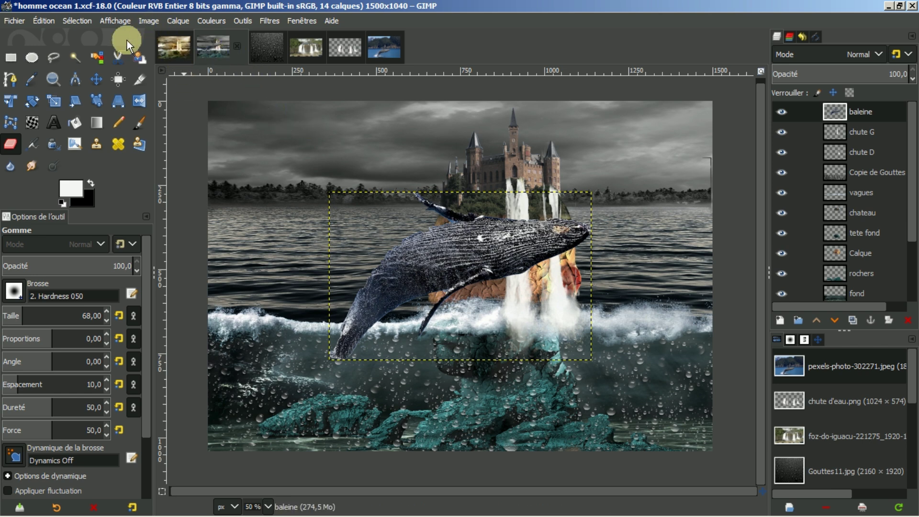
- Scale the baleine layer to 490 x 315 px with its proportions kept
left_click(52, 102)
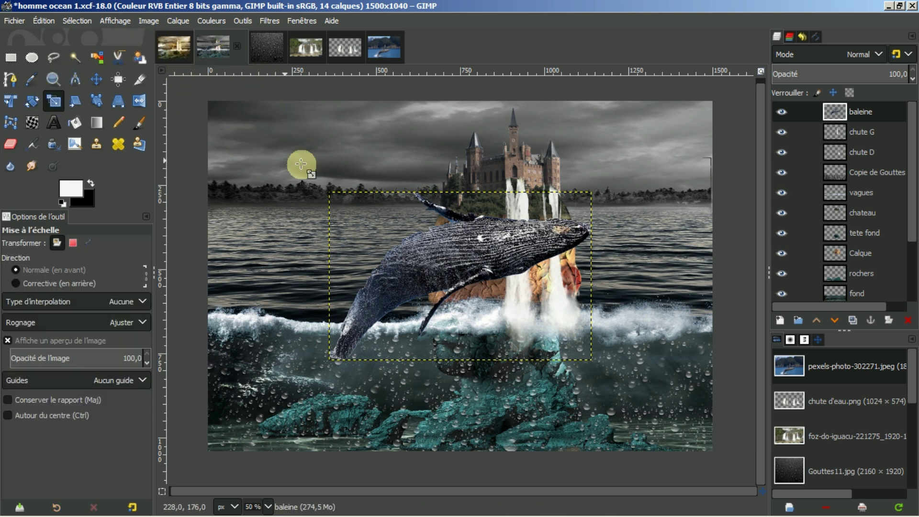
left_click(436, 216)
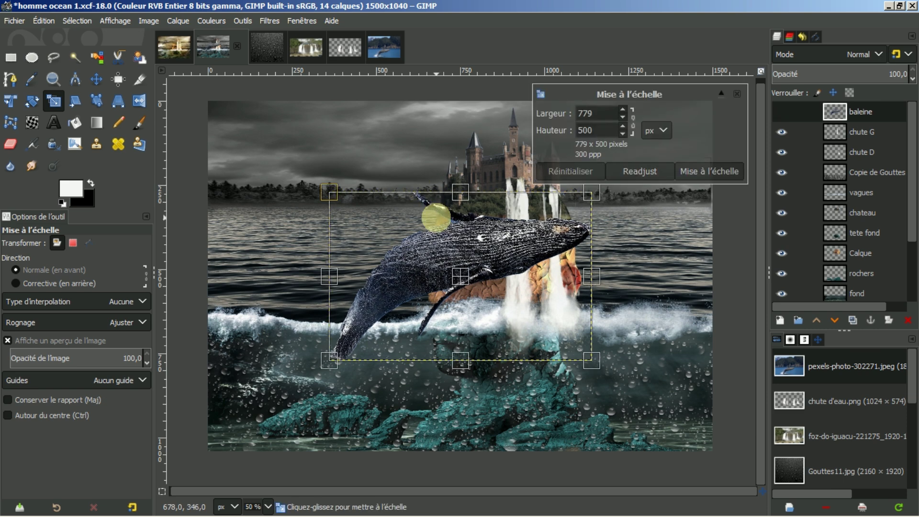
left_click(633, 122)
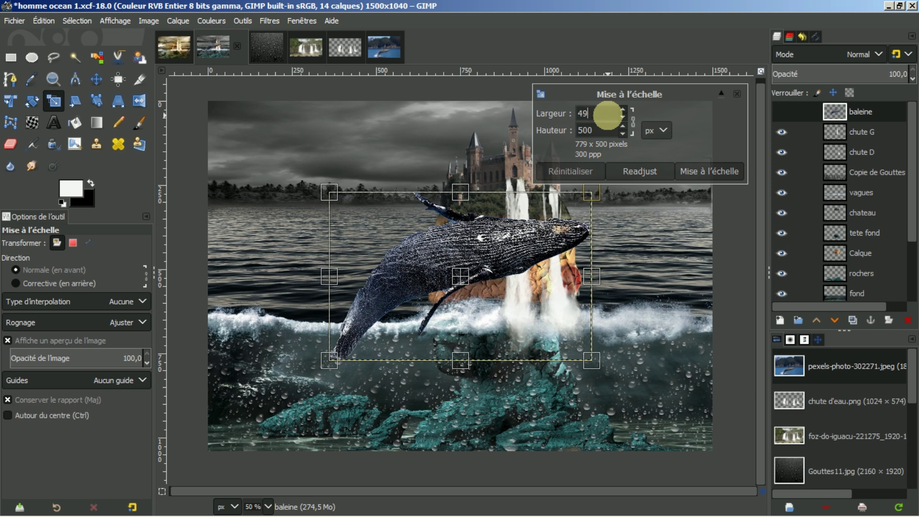
key("Return")
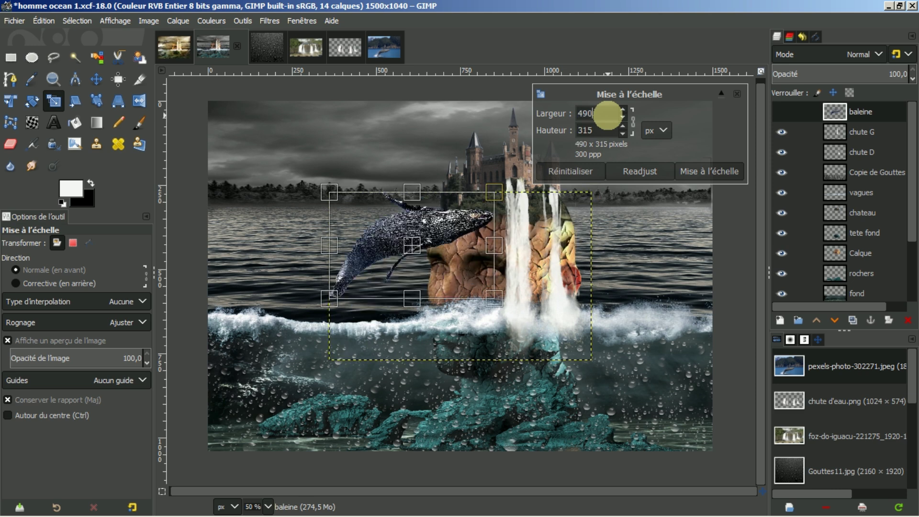
left_click(704, 173)
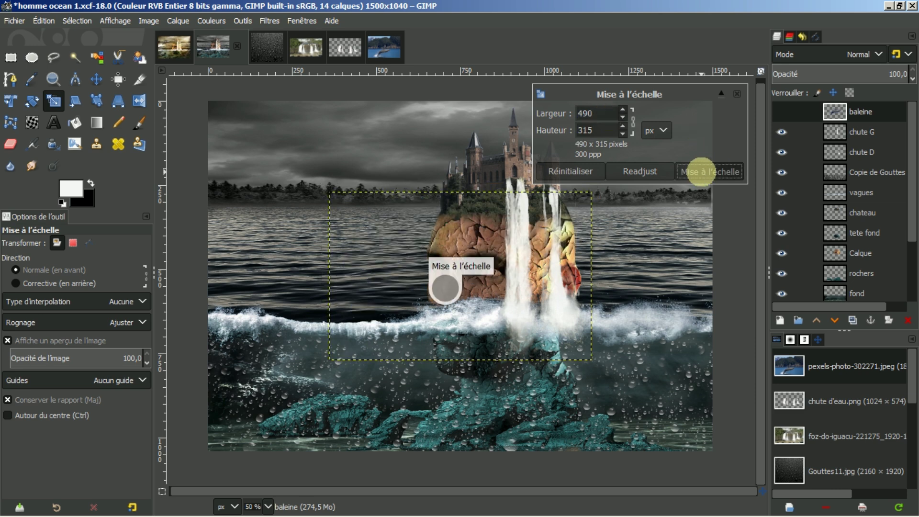
- Move the whale over the water to the left of the castle and expand its layer to the image size
left_click(96, 78)
left_click_drag(444, 242, 372, 210)
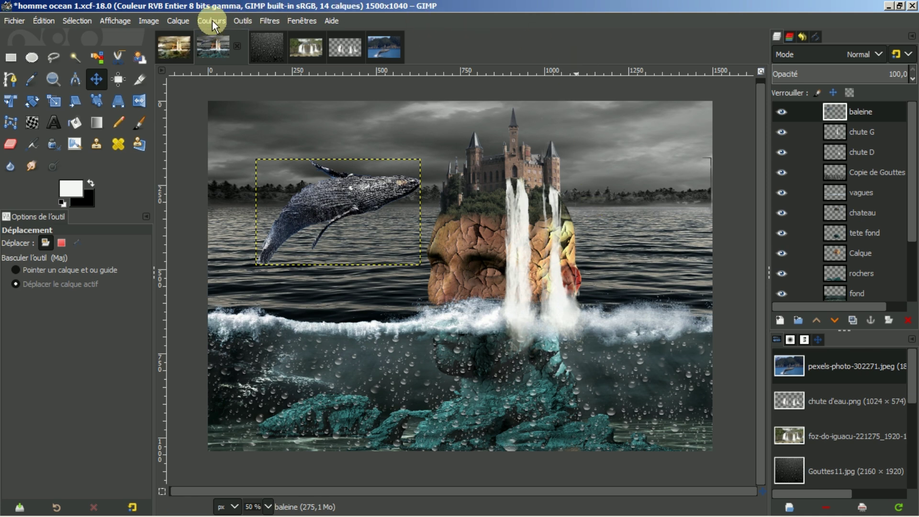
right_click(858, 109)
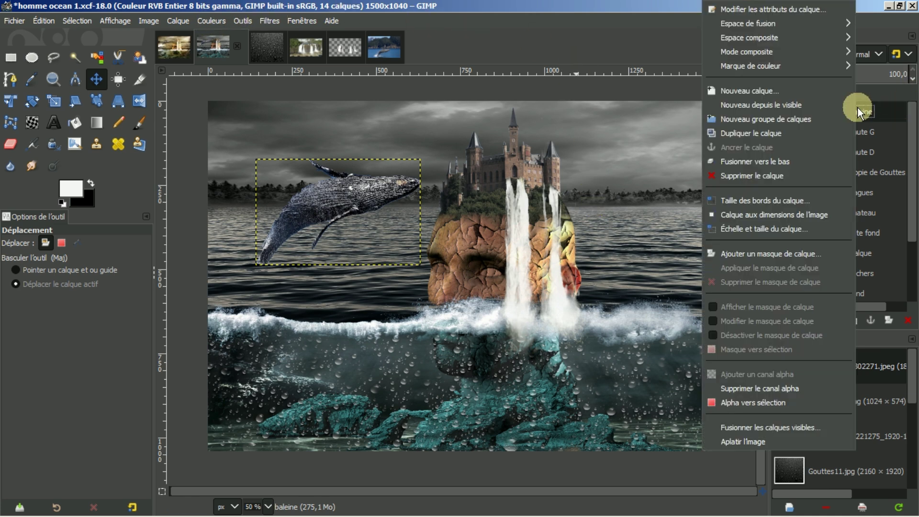
left_click(783, 214)
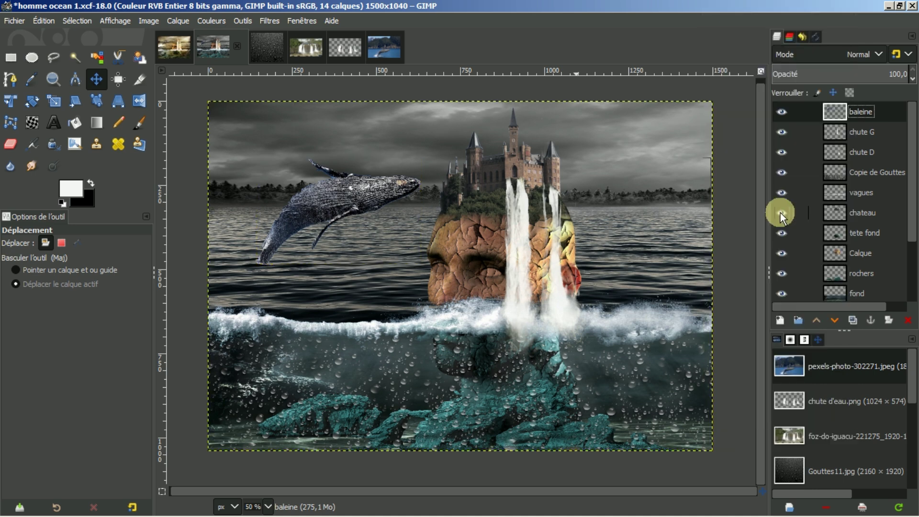
- Adjust the whale's tones with Curves, lowering the midtones and pulling the white point slightly inward
left_click(211, 21)
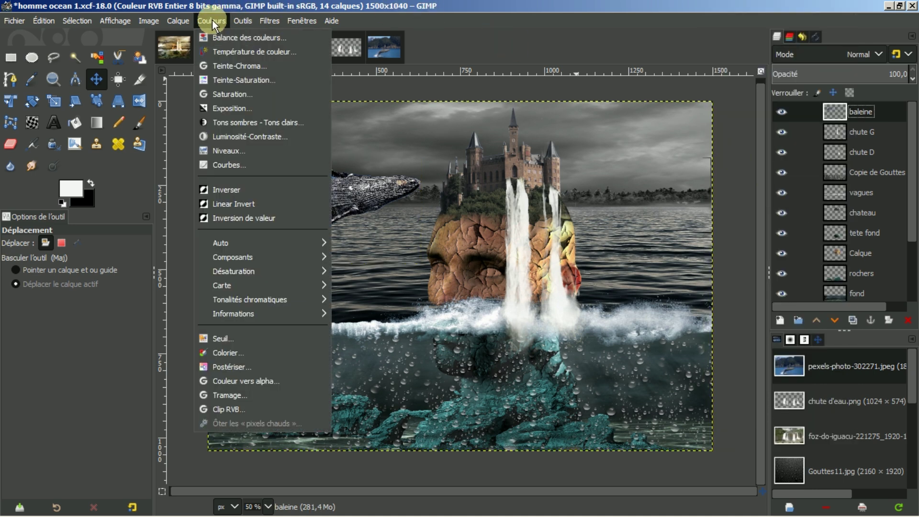
left_click(224, 166)
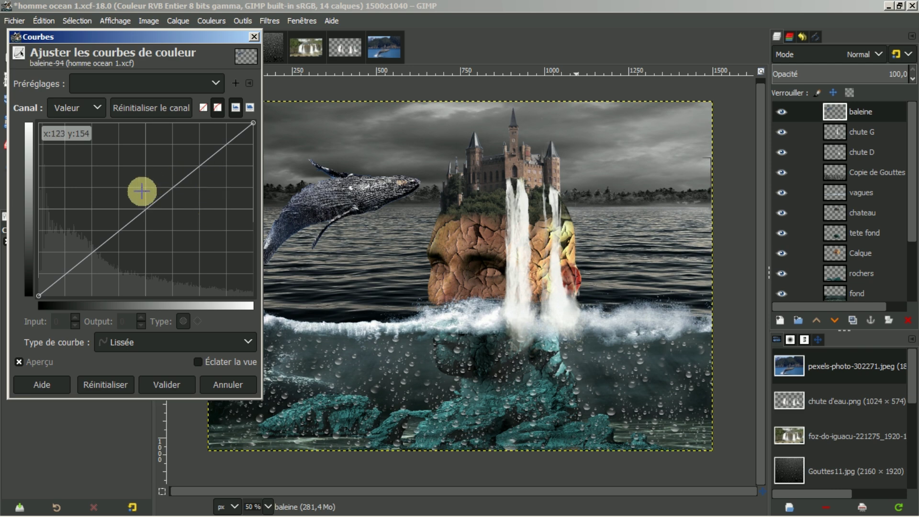
left_click_drag(141, 191, 160, 217)
left_click_drag(251, 125, 236, 122)
left_click(163, 384)
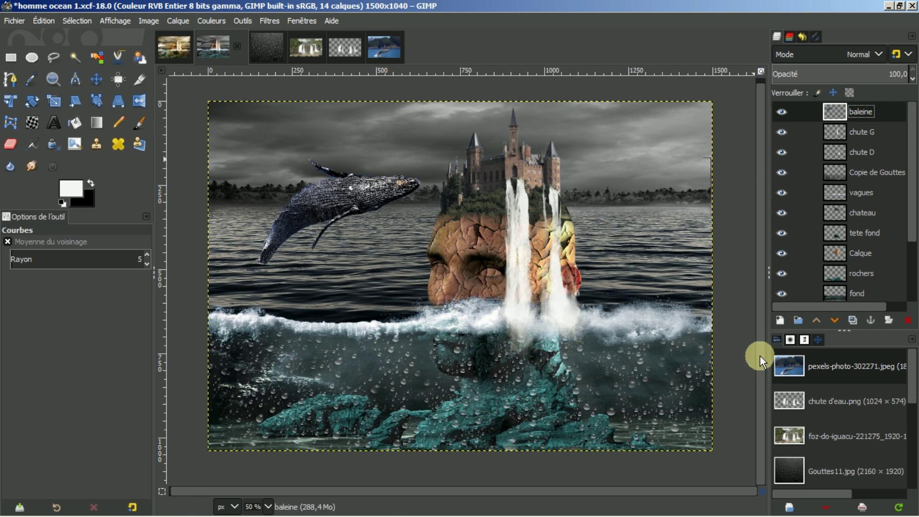
- Add a transparent 1500 x 1040 px layer above baleine and set the Paintbrush to Water 08 Set 3 at size 337
left_click(779, 319)
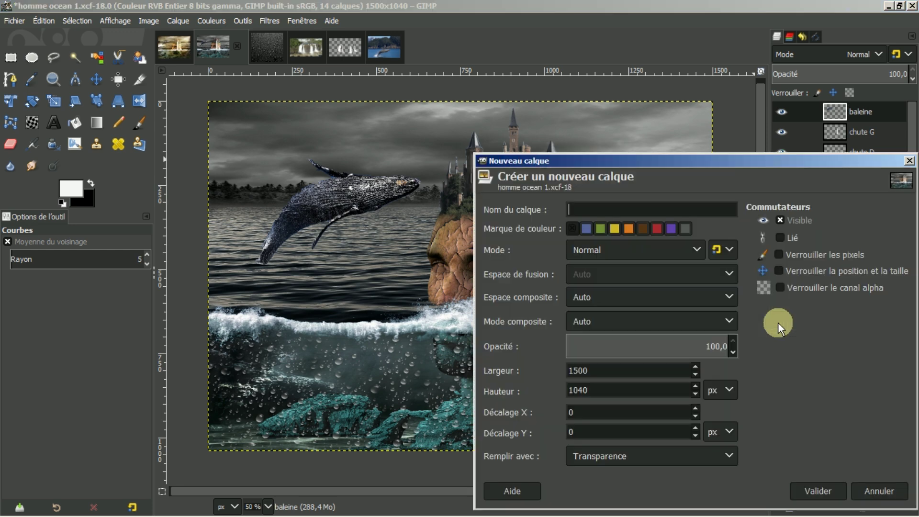
left_click(809, 492)
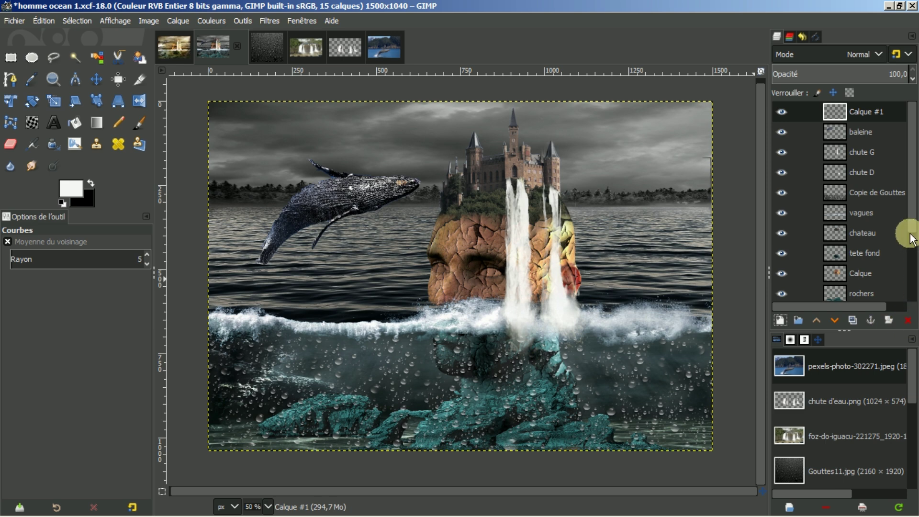
left_click(792, 339)
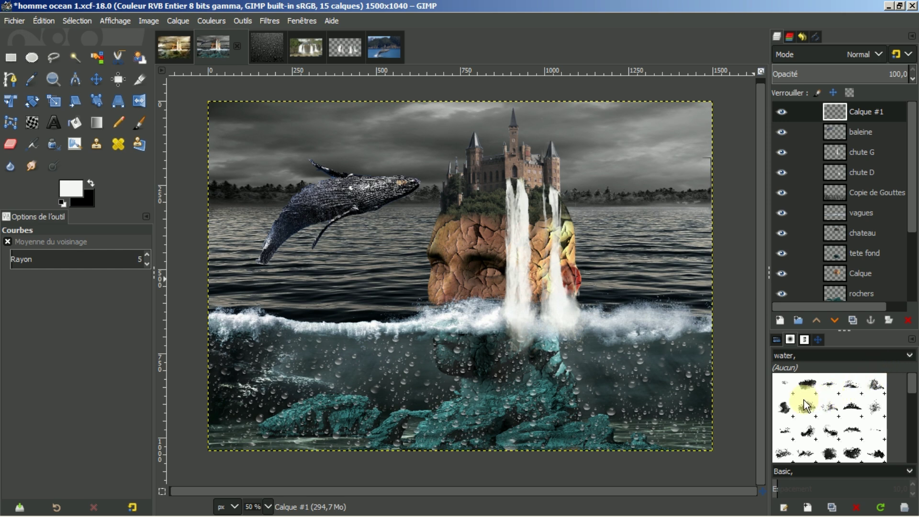
left_click(782, 456)
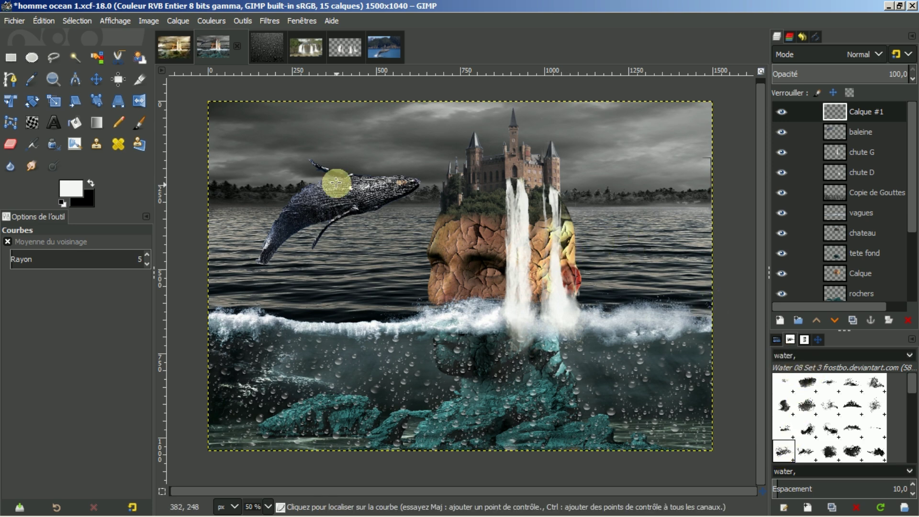
left_click(139, 120)
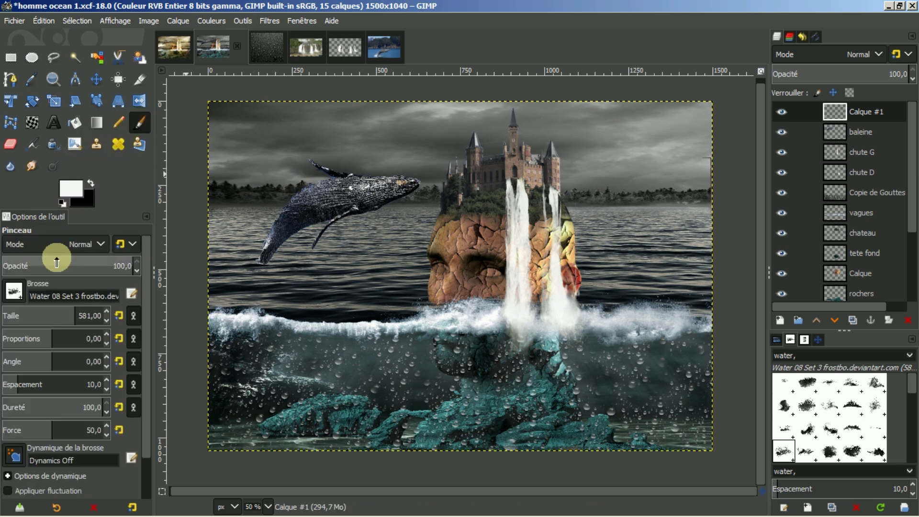
left_click(76, 317)
left_click_drag(76, 317, 55, 316)
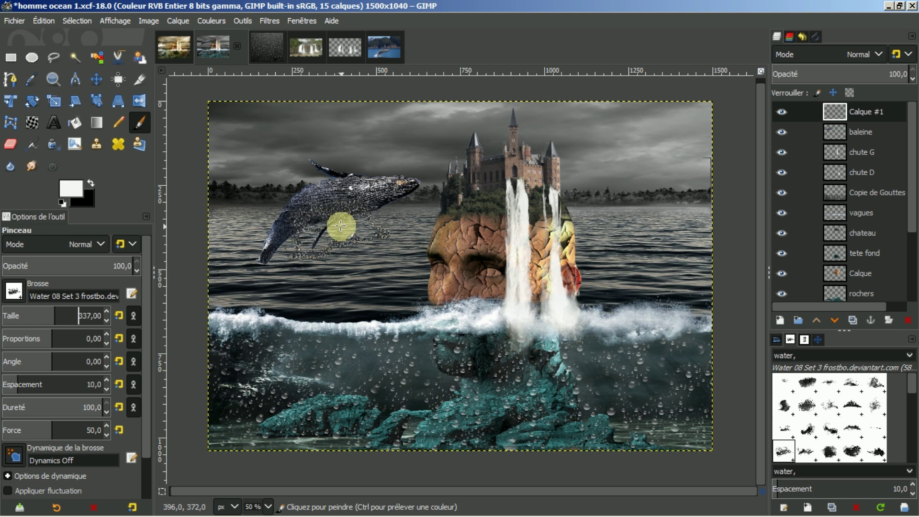
- Paint a white water splash on the new layer beside the whale's tail, at the image's left edge
left_click_drag(491, 168, 473, 163)
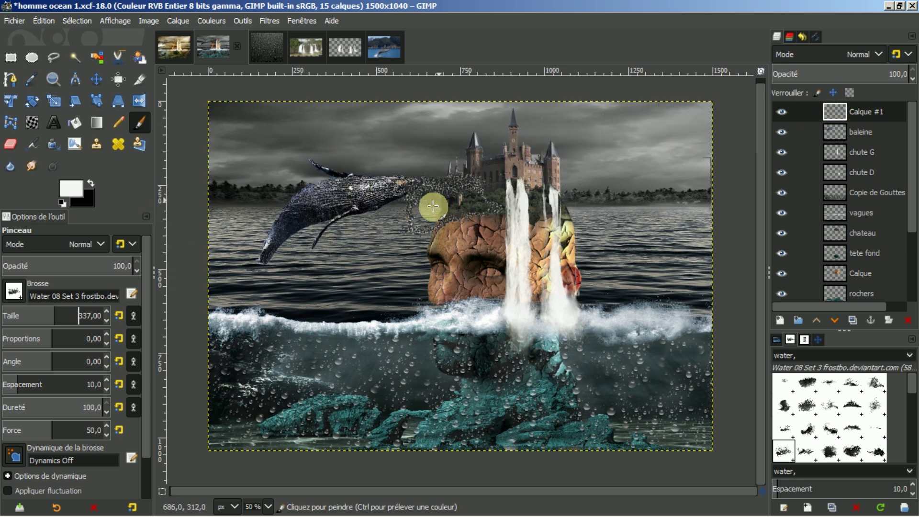
left_click_drag(257, 252, 243, 254)
key("ctrl+z")
key("ctrl+z")
key("ctrl+z")
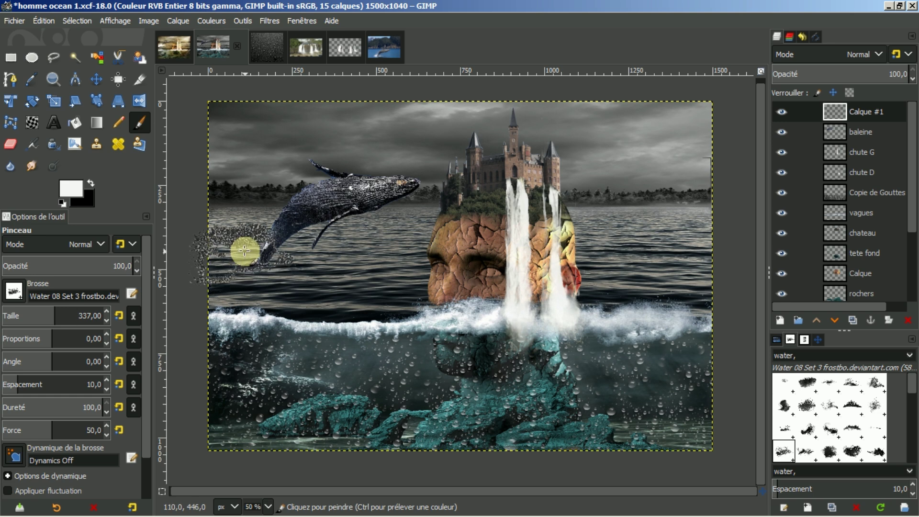
left_click(244, 254)
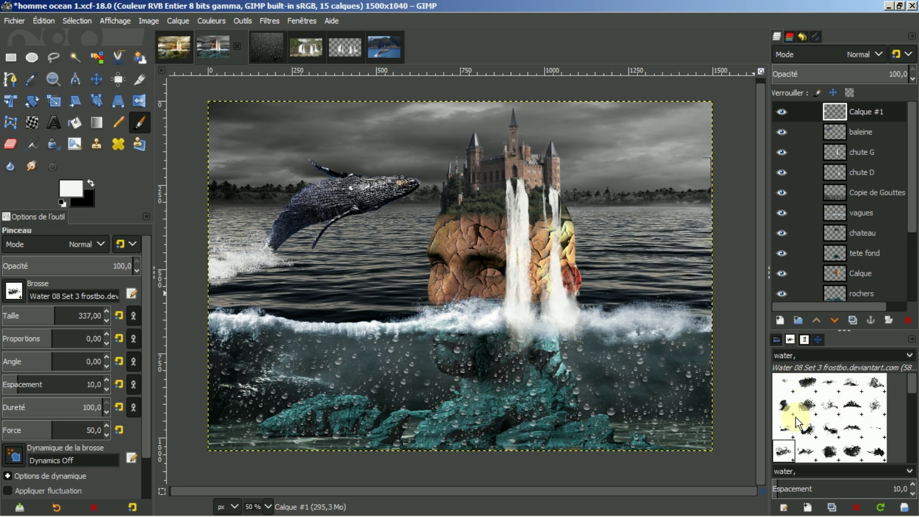
- Switch to the Water 06 brush at size 461 and try dabs of spray around the whale's tail
left_click(788, 432)
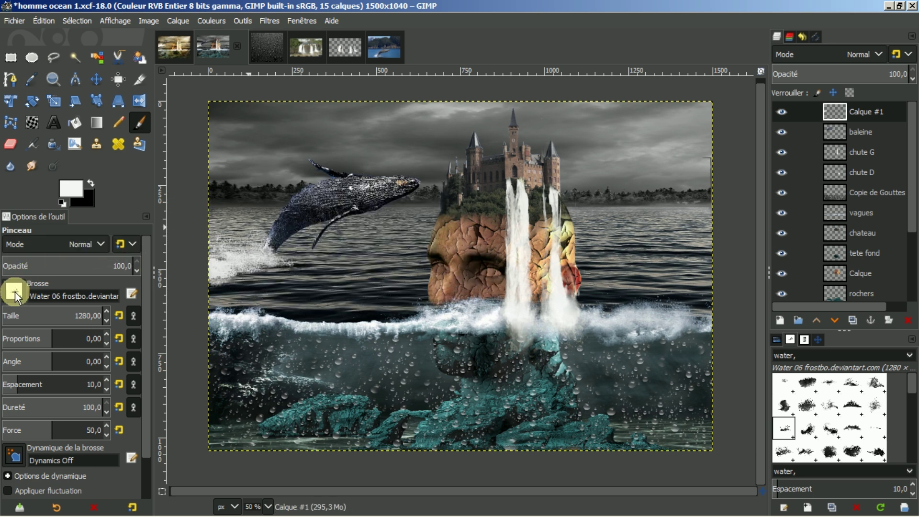
left_click(40, 310)
left_click_drag(40, 310, 66, 310)
left_click(291, 262)
left_click(277, 251)
left_click(287, 263)
left_click(289, 261)
left_click(289, 261)
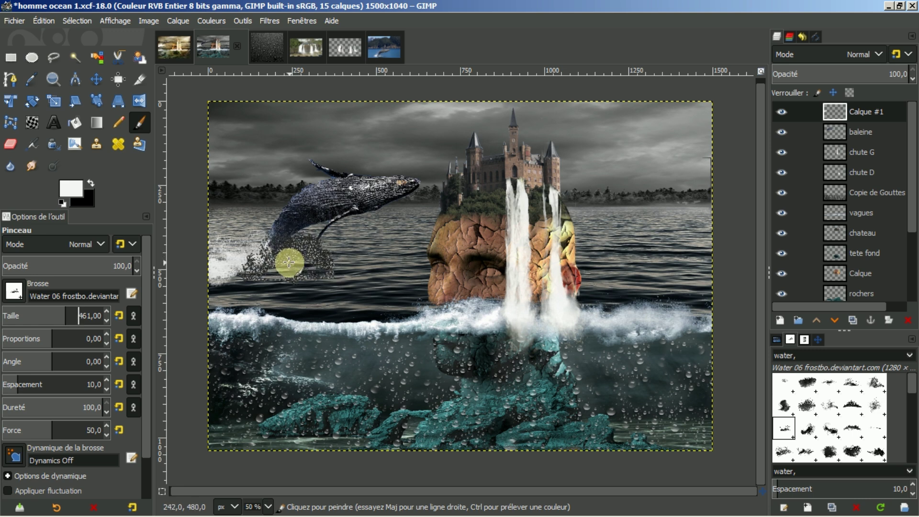
- Undo the trial dabs and repaint the white Water 06 spray just below the tip of the whale's tail
key("ctrl+z")
key("ctrl+z")
key("ctrl+z")
key("ctrl+z")
key("ctrl+z")
left_click(471, 280)
left_click(474, 283)
left_click(473, 282)
left_click(469, 283)
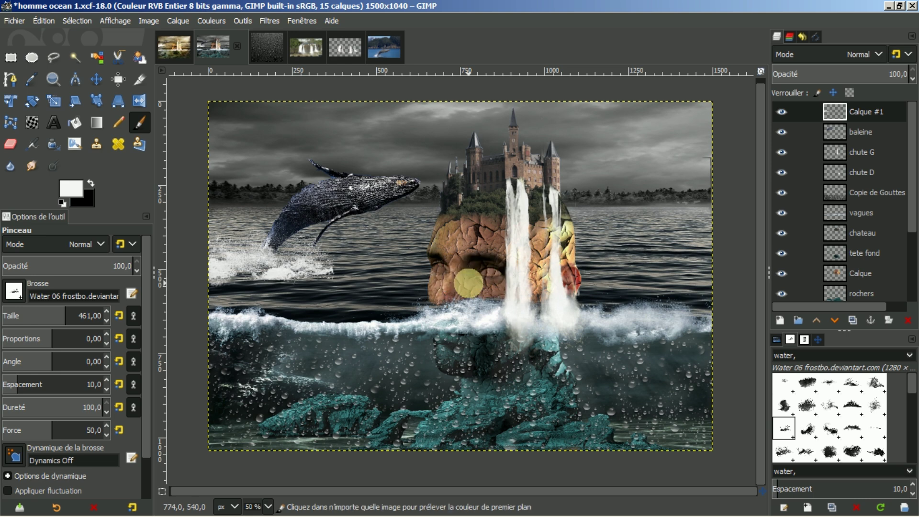
left_click(468, 283)
key("ctrl+z")
key("ctrl+z")
key("ctrl+z")
key("ctrl+z")
key("ctrl+z")
left_click(287, 267)
left_click(285, 260)
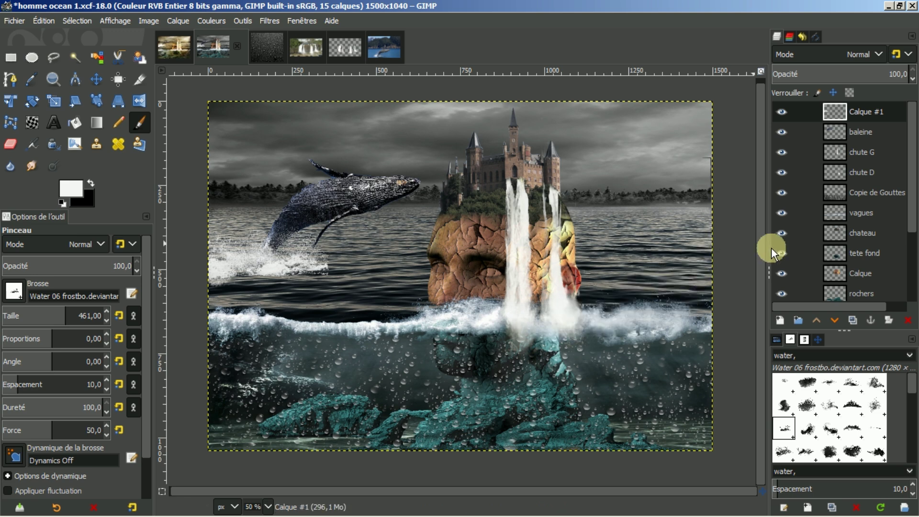
- Open the light-ray image 53bb0157.png from the recently used images
left_click(775, 340)
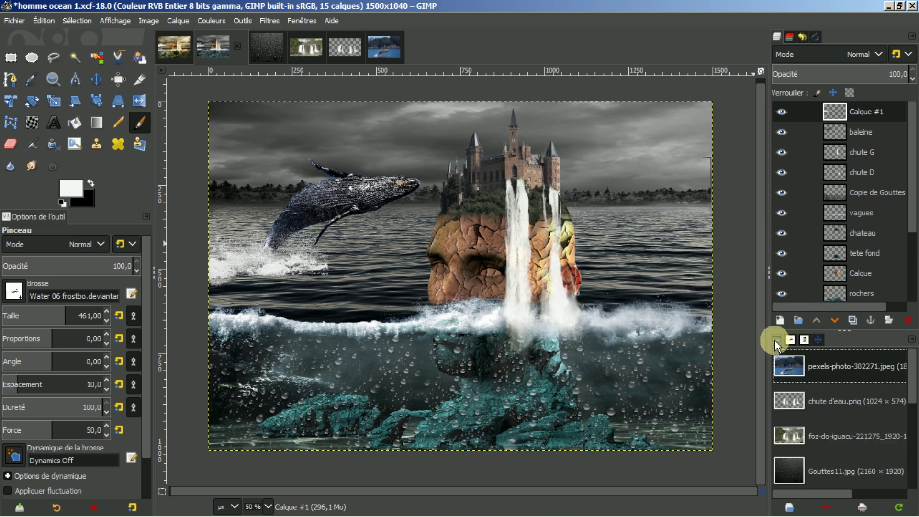
scroll(882, 378, "down", 1)
scroll(881, 378, "down", 6)
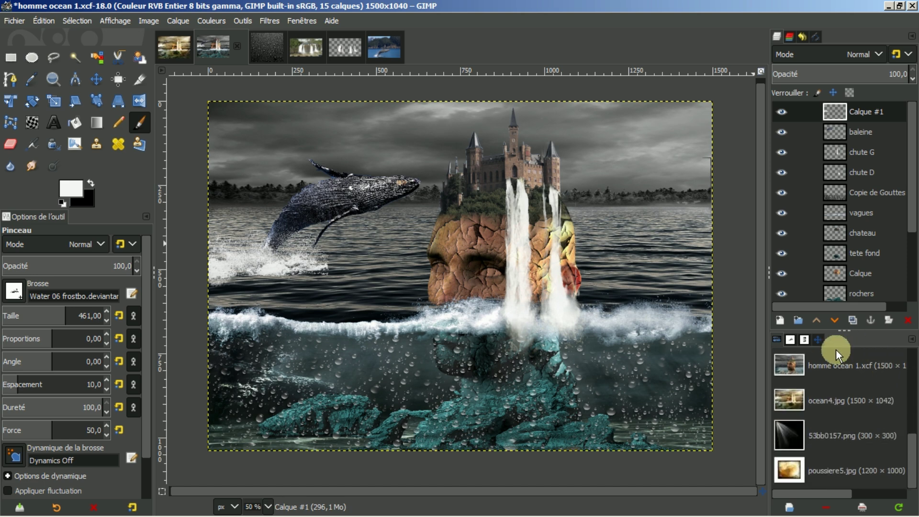
left_click(828, 434)
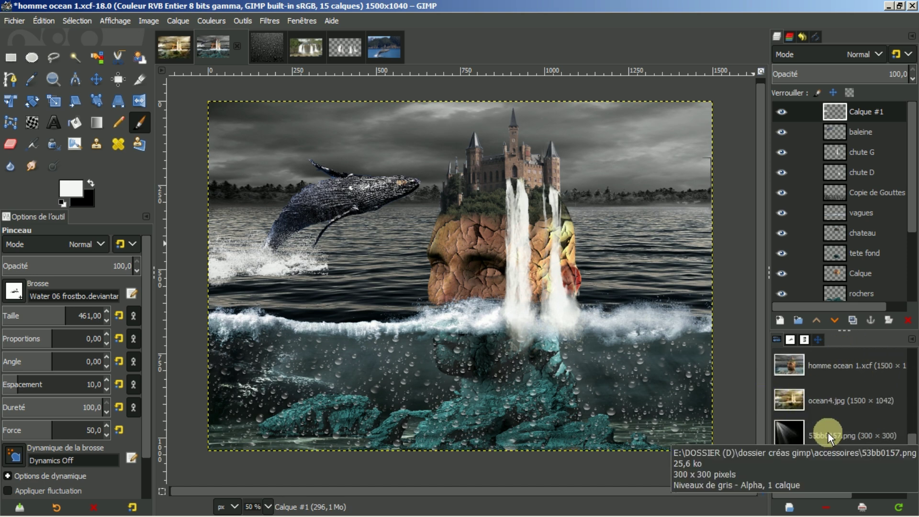
double_click(828, 431)
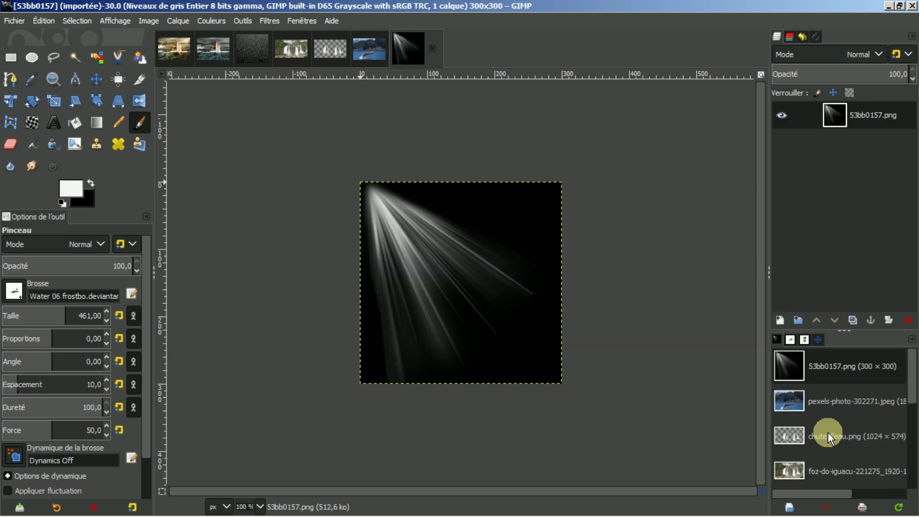
- Copy the light rays and paste them as a new top layer in the homme ocean 1 composition
left_click(43, 21)
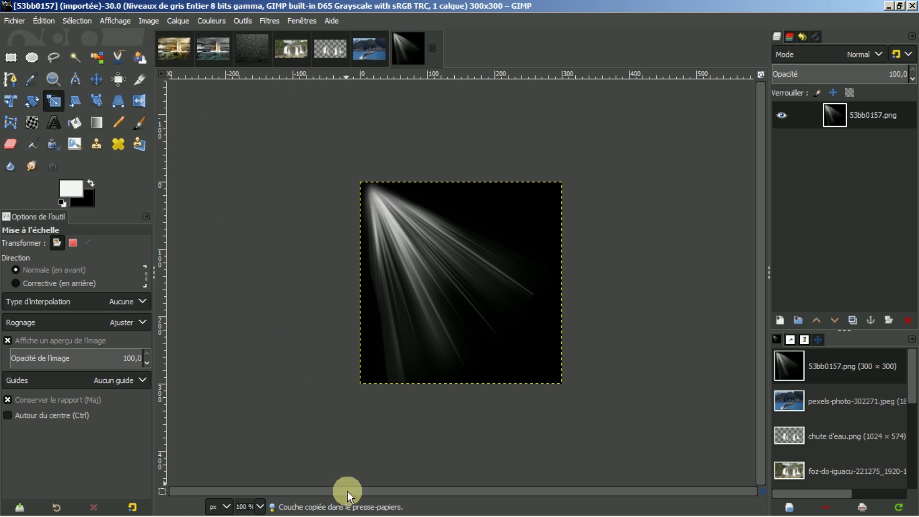
left_click(213, 46)
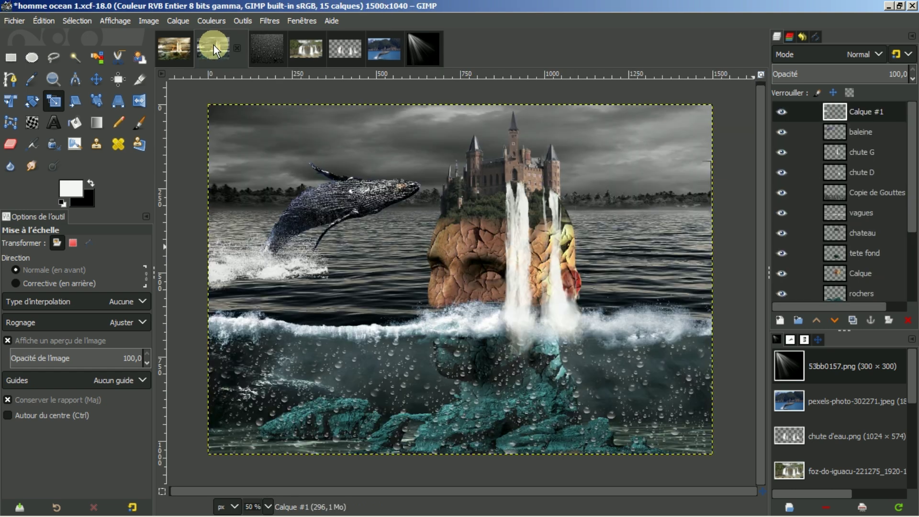
key("ctrl+v")
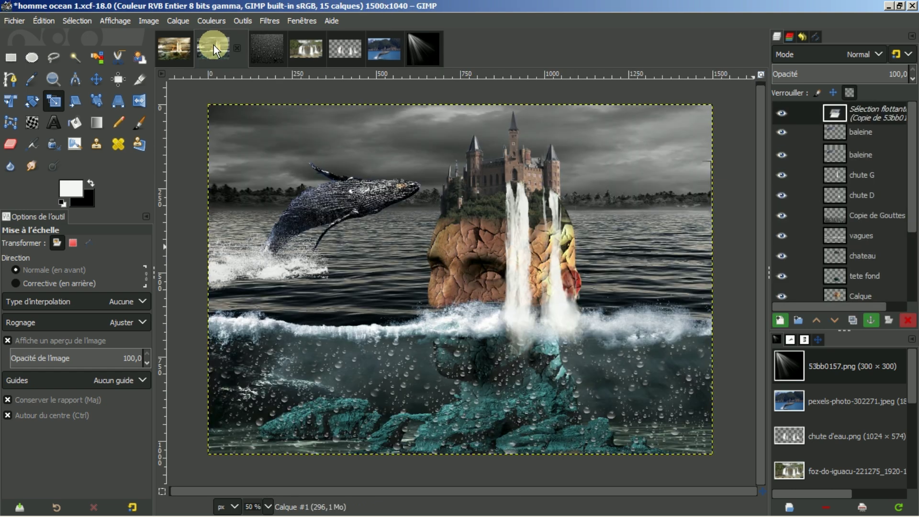
left_click(778, 320)
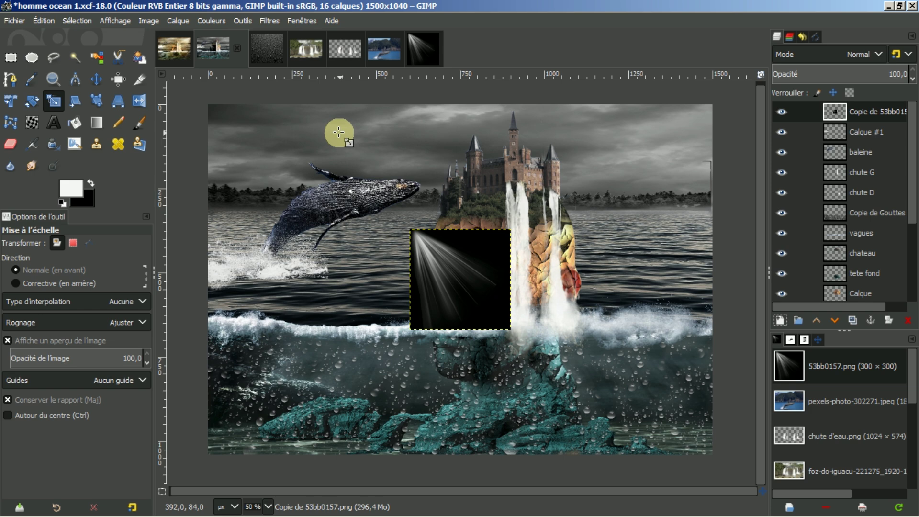
- Rotate the light-ray layer 88.86° so the beams start from its upper-right corner
left_click(30, 99)
left_click(451, 275)
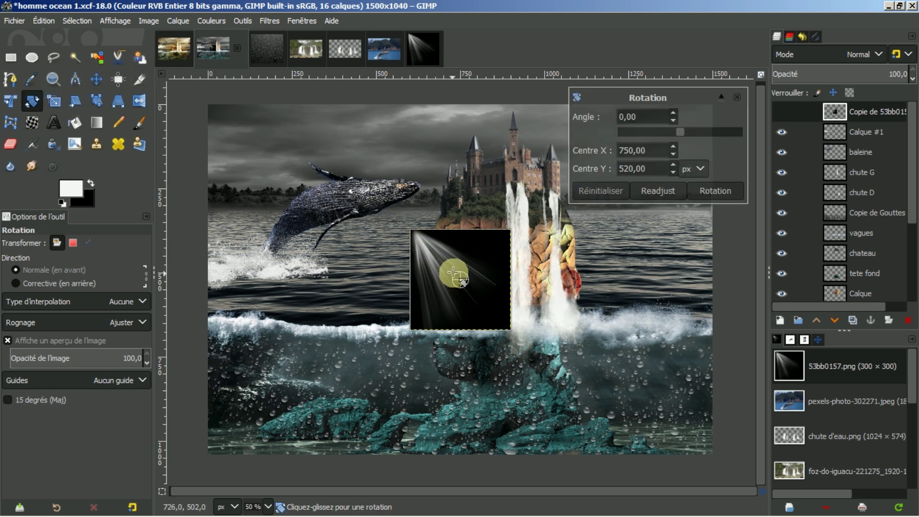
left_click_drag(499, 243, 493, 314)
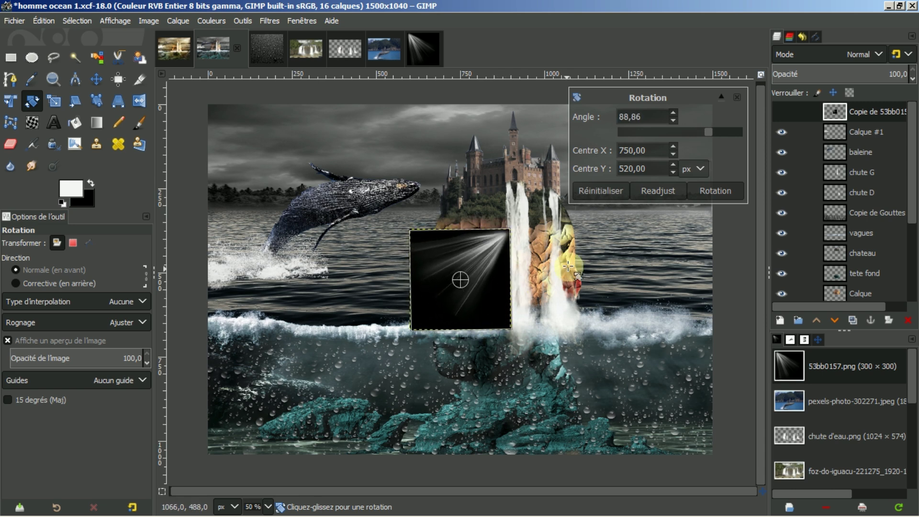
left_click(706, 193)
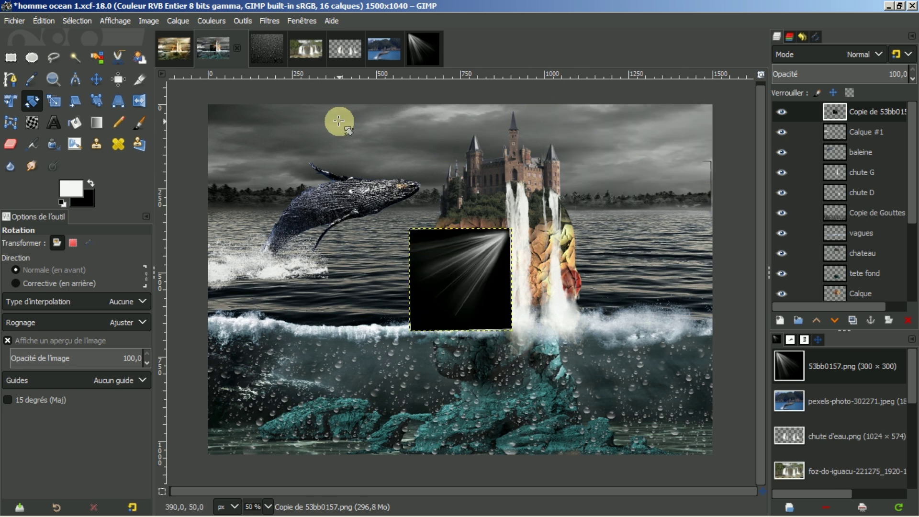
- Scale the light-ray layer proportionally to 600 × 600 px
left_click(52, 101)
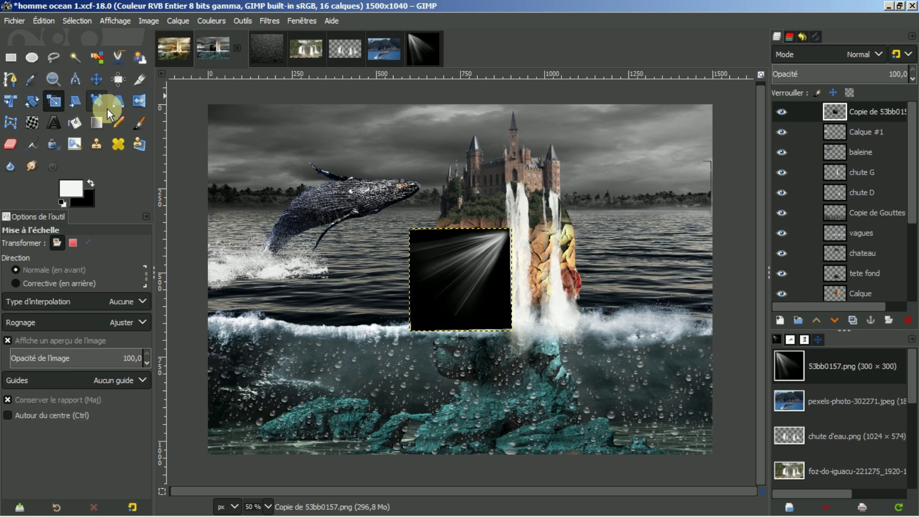
left_click(480, 273)
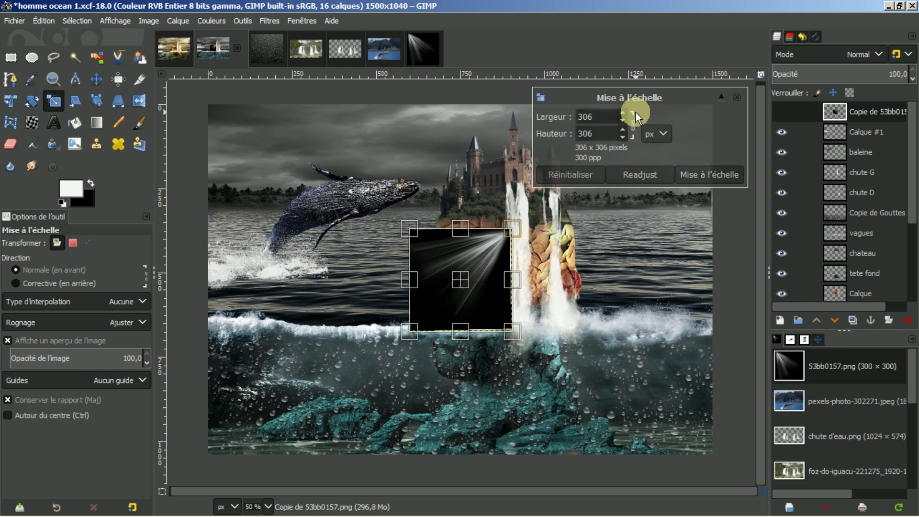
double_click(608, 117)
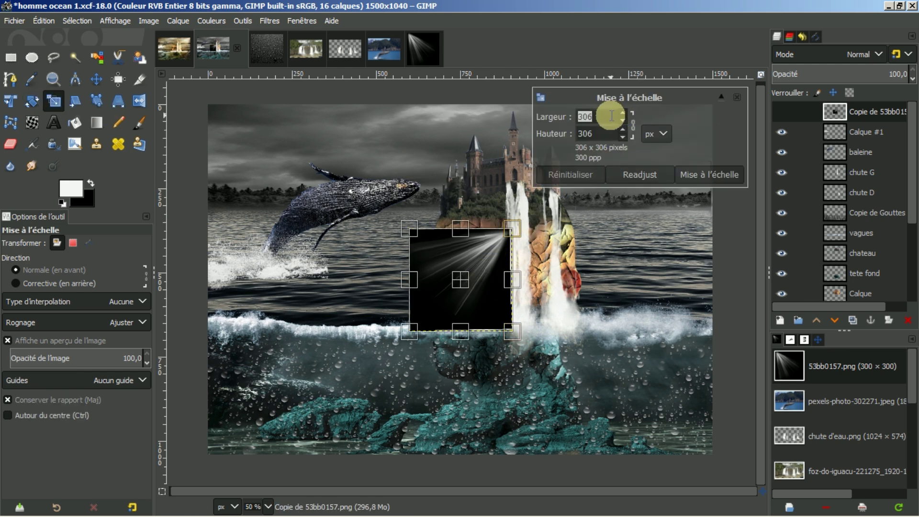
type("6")
key("Return")
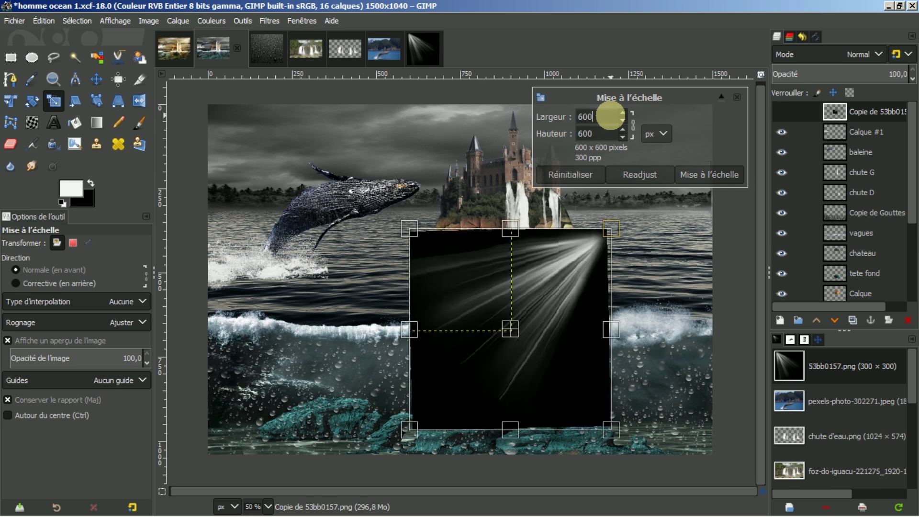
left_click(712, 175)
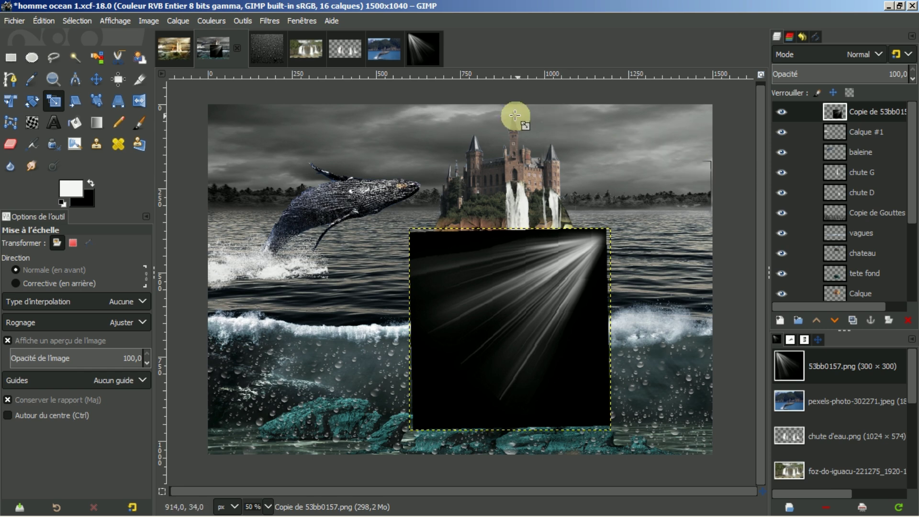
- Move the light rays into the image's upper-right corner and fit the layer to the image size
left_click(96, 79)
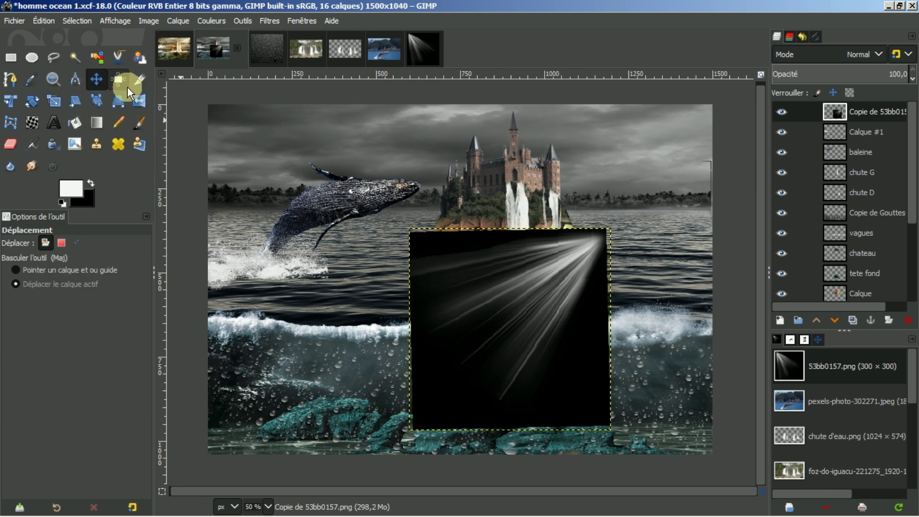
left_click_drag(514, 314, 620, 186)
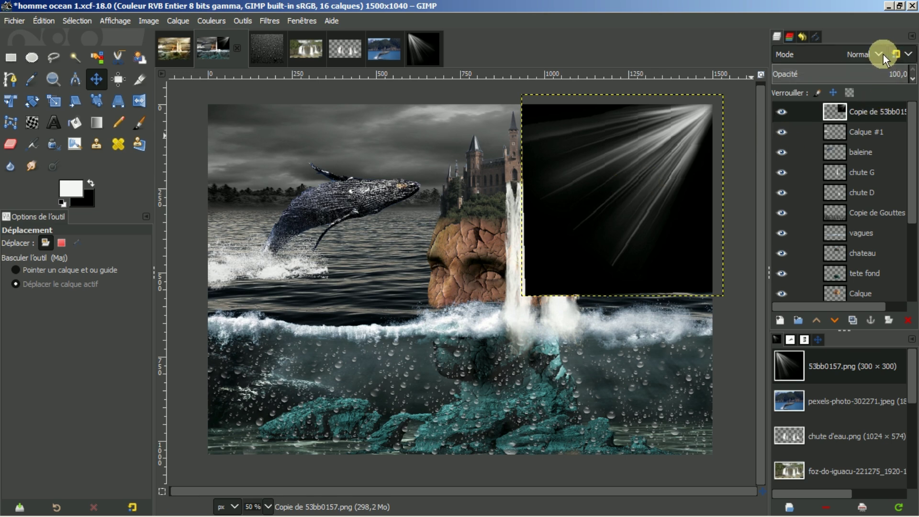
right_click(864, 108)
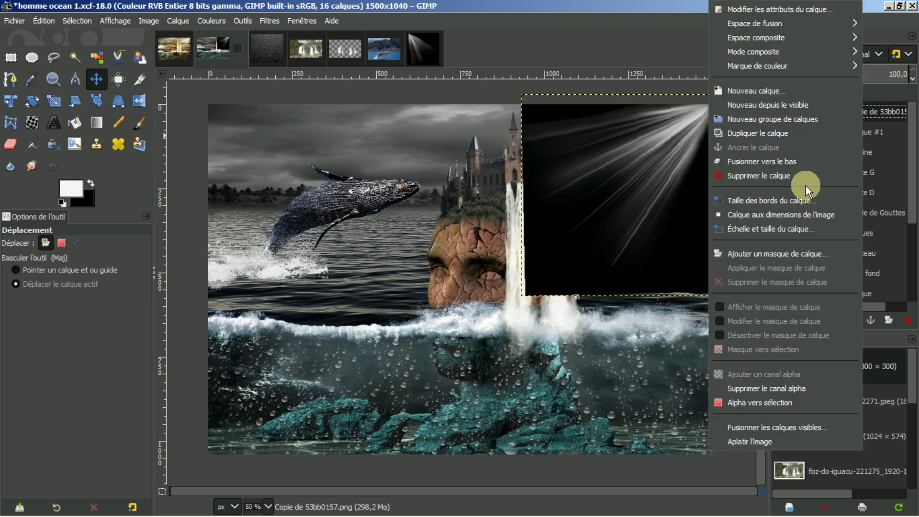
left_click(786, 214)
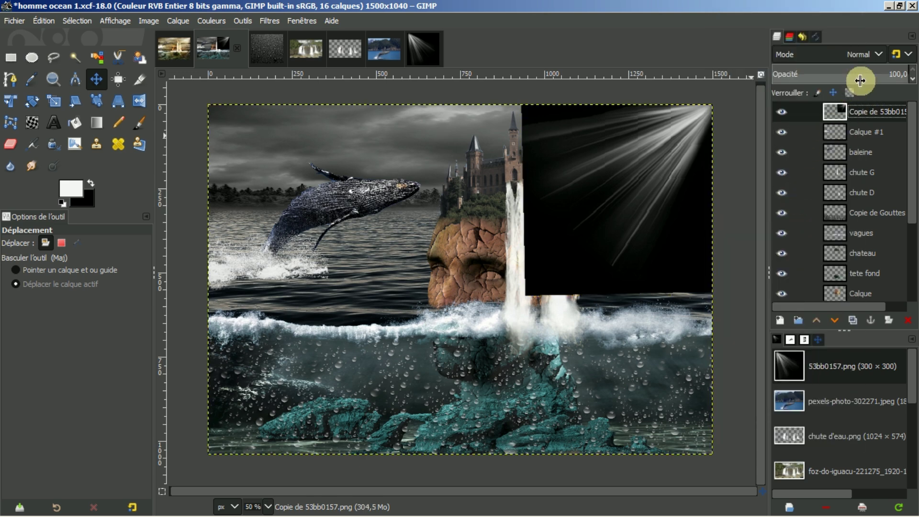
- Set the light-ray layer's blend mode to Écran
left_click(880, 55)
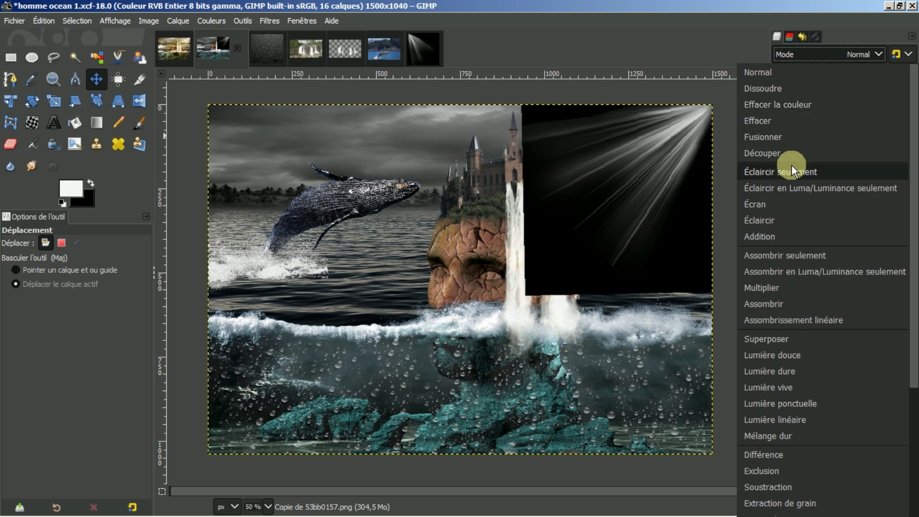
left_click(772, 204)
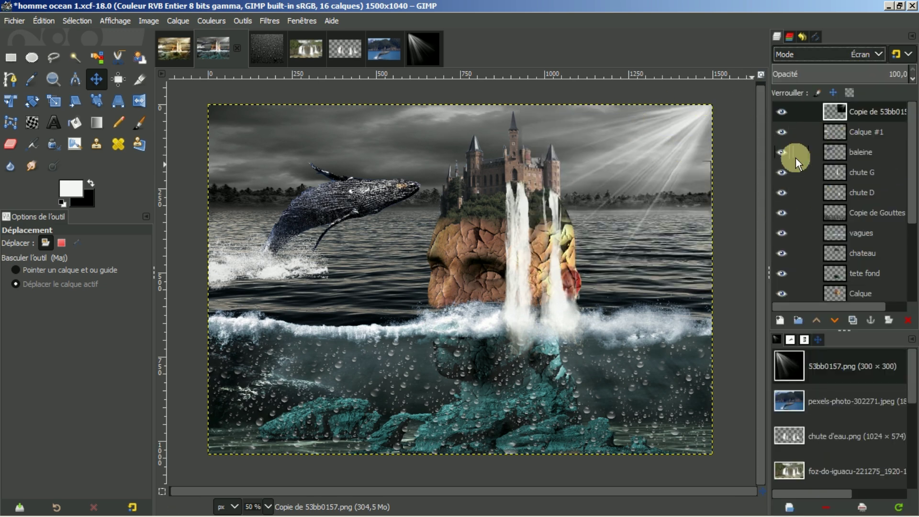
- Apply a Gaussian blur of 11.32 in X and Y to the light-ray layer
left_click(269, 22)
mouse_move(290, 104)
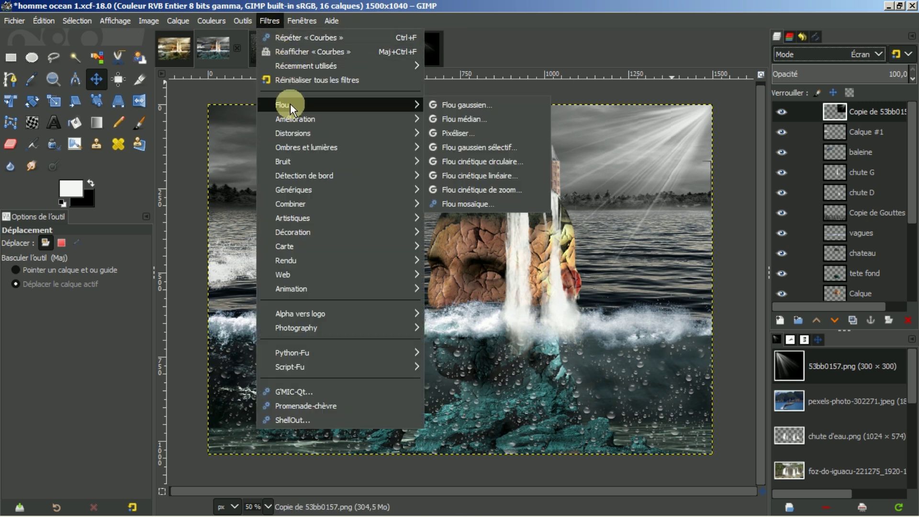
left_click(452, 105)
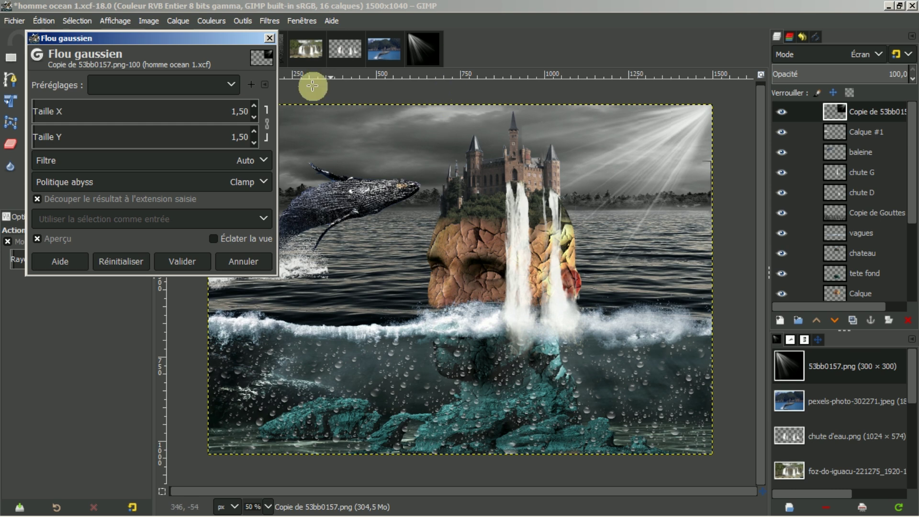
left_click_drag(42, 104, 56, 106)
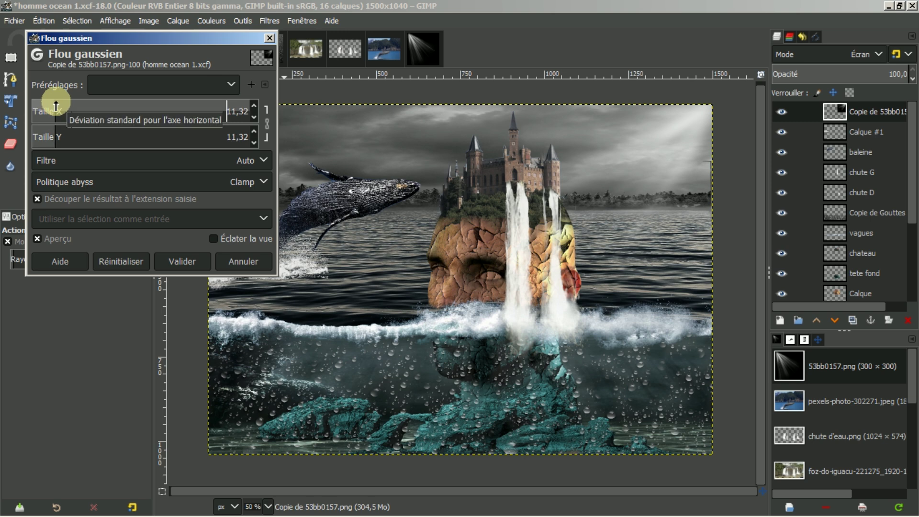
left_click(185, 263)
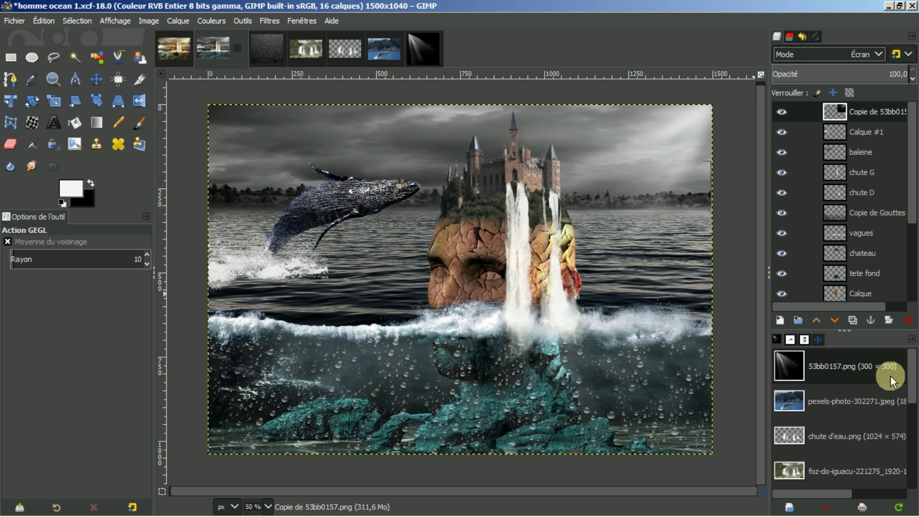
- Look through the recently used images for the next picture to add
scroll(890, 379, "down", 6)
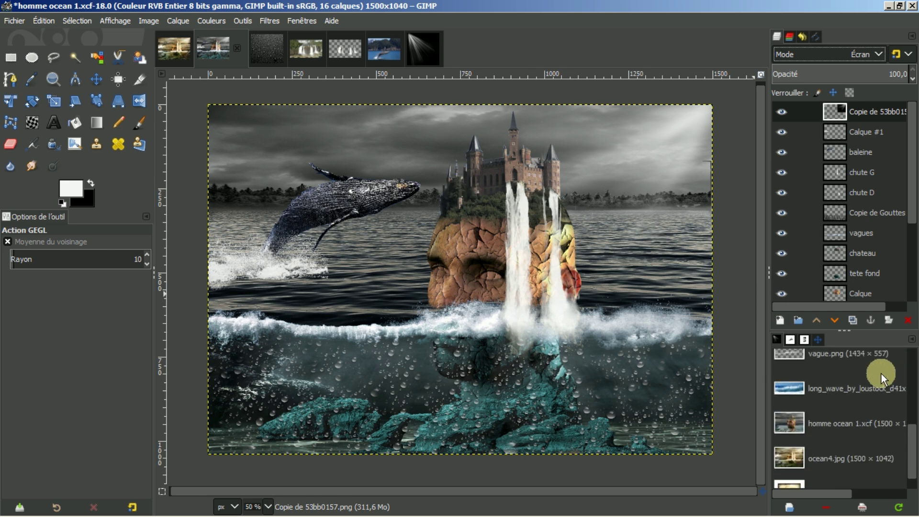
scroll(880, 375, "down", 1)
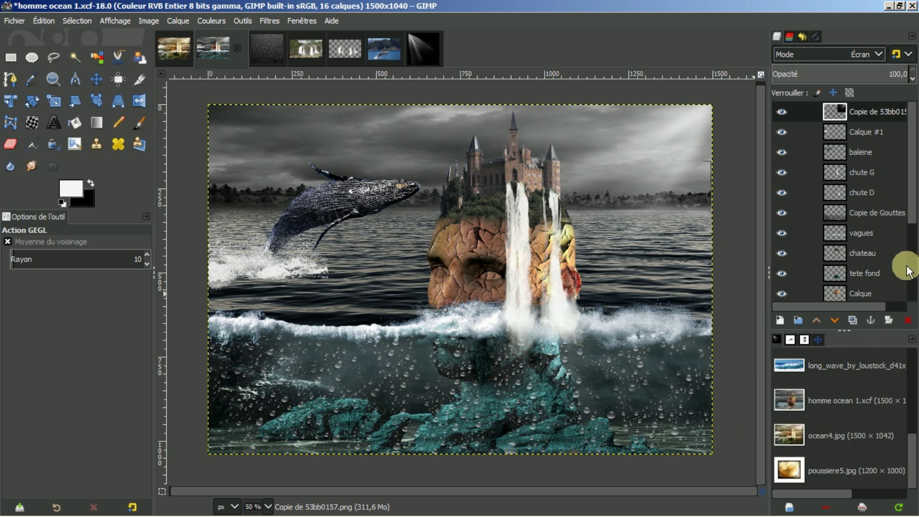
scroll(875, 371, "up", 3)
scroll(881, 368, "up", 3)
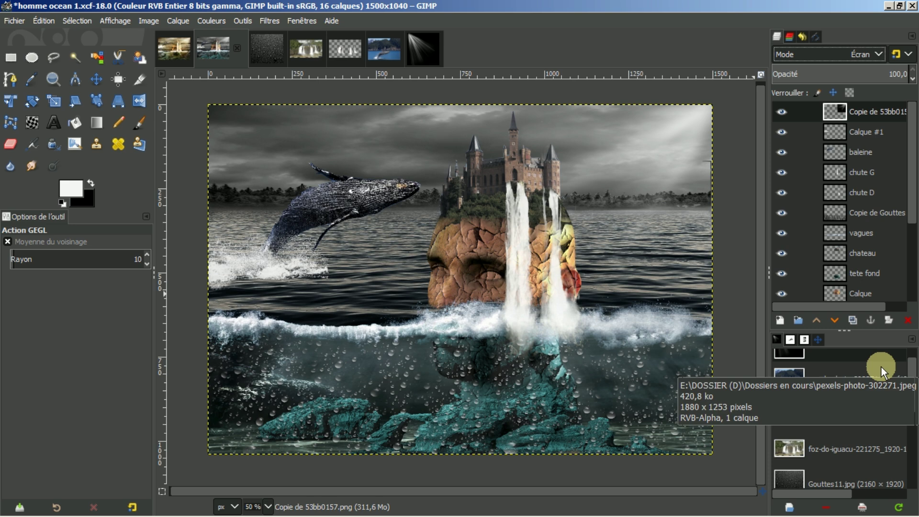
scroll(881, 366, "up", 1)
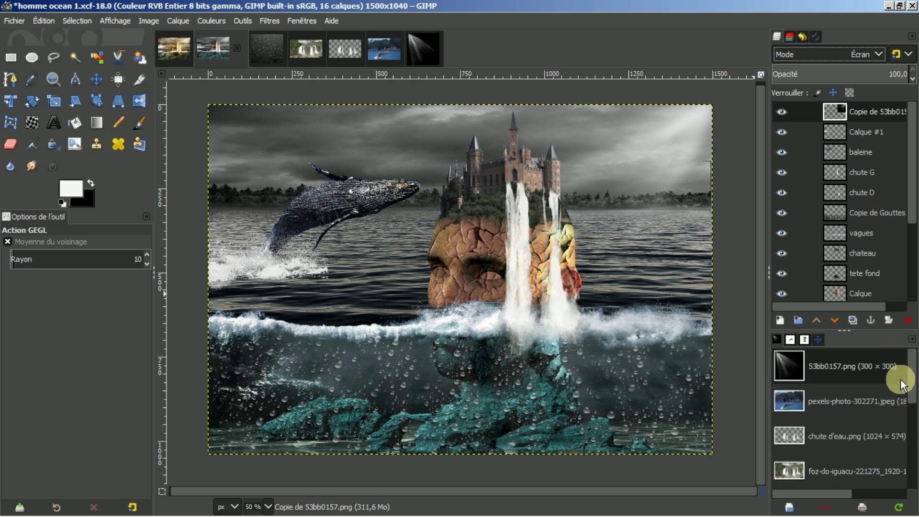
scroll(905, 376, "down", 4)
scroll(897, 378, "down", 3)
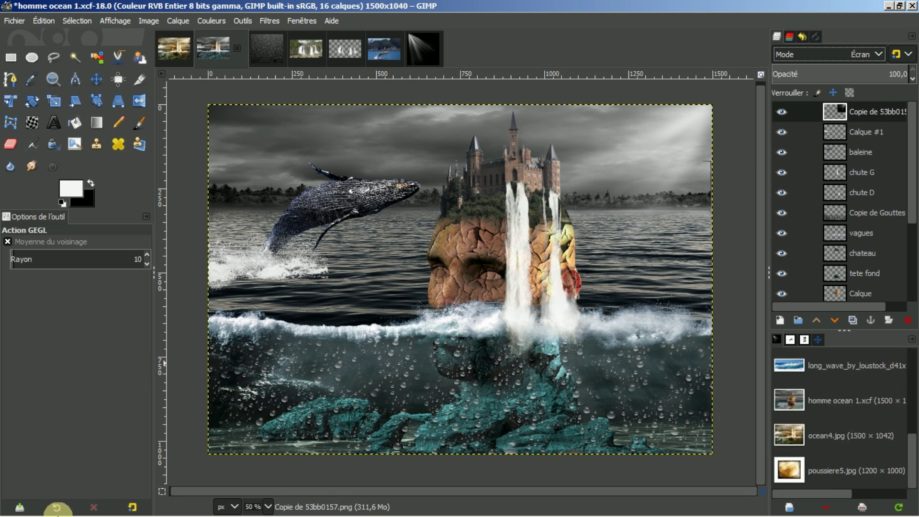
- Switch to the file explorer and browse to the Dossiers en cours folder in DOSSIER (D) on Local Disk (E:)
mouse_move(59, 509)
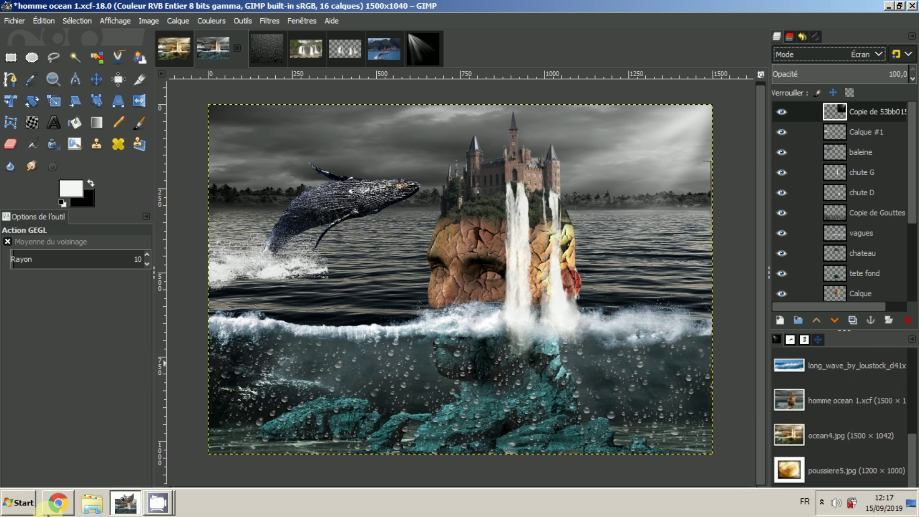
left_click(18, 508)
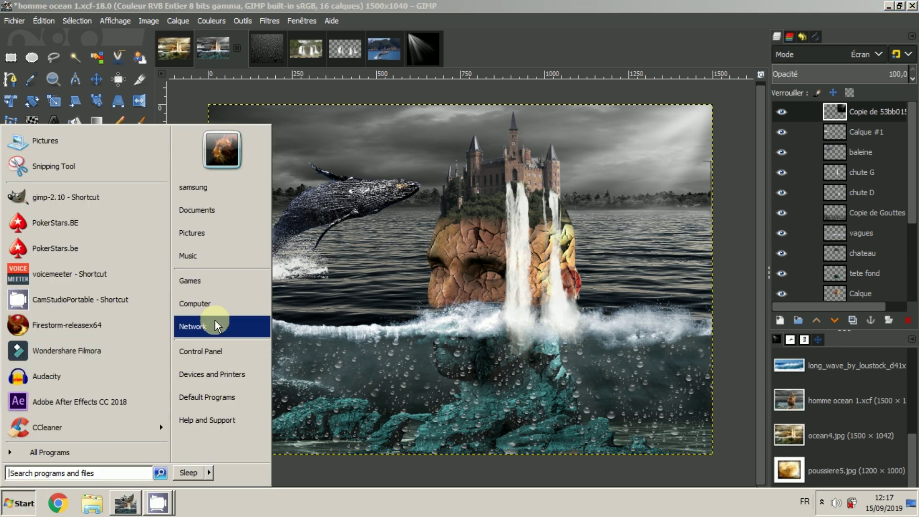
left_click(208, 303)
double_click(240, 155)
double_click(203, 235)
left_click(243, 282)
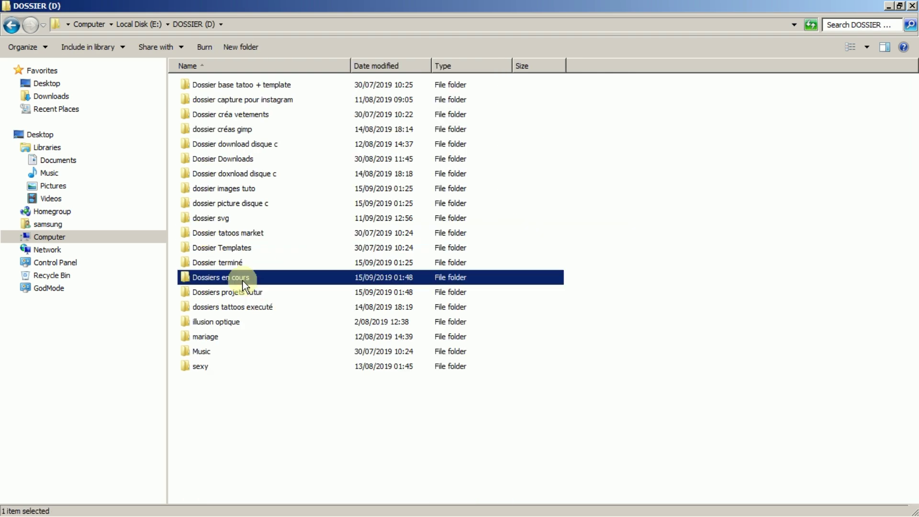
double_click(244, 282)
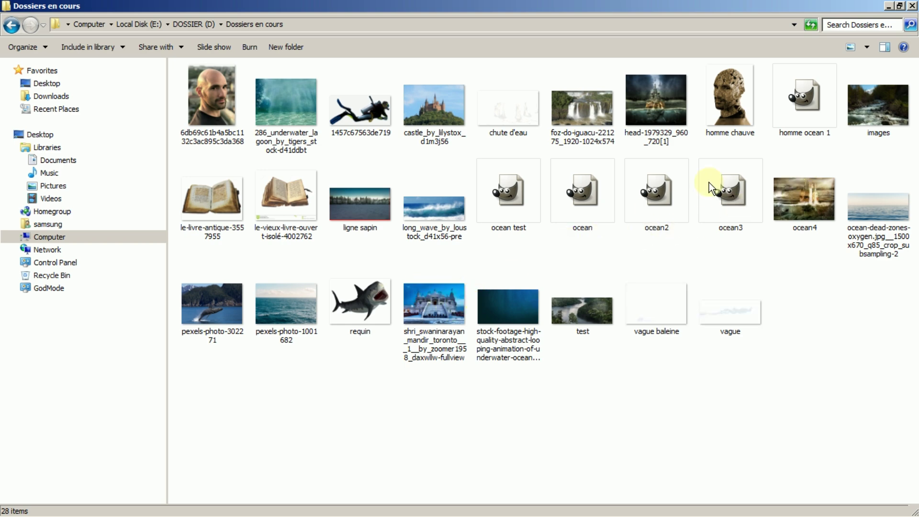
- Open the scuba diver image 1457c67563de719 in GIMP
left_click(366, 107)
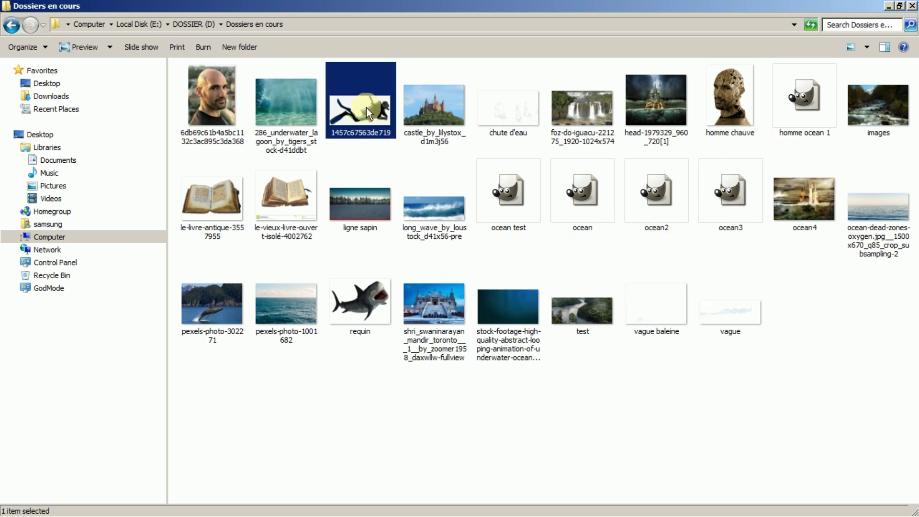
right_click(366, 107)
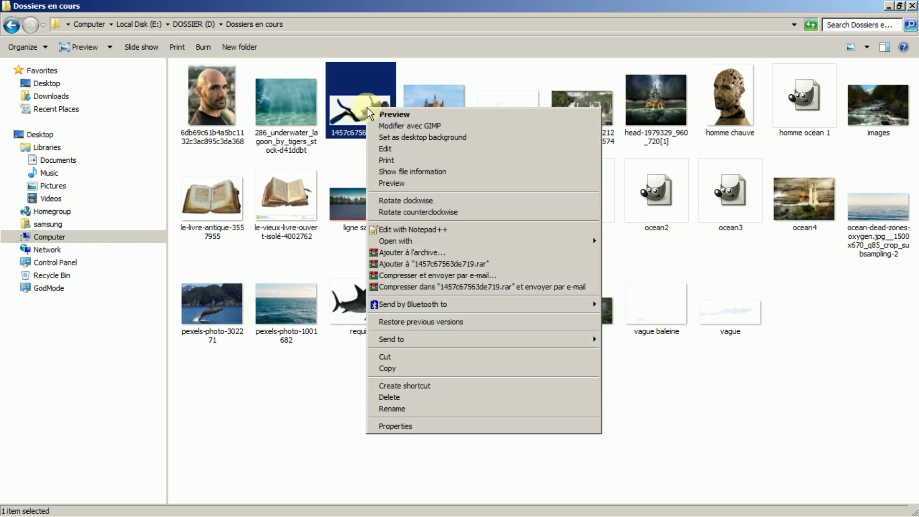
left_click(404, 125)
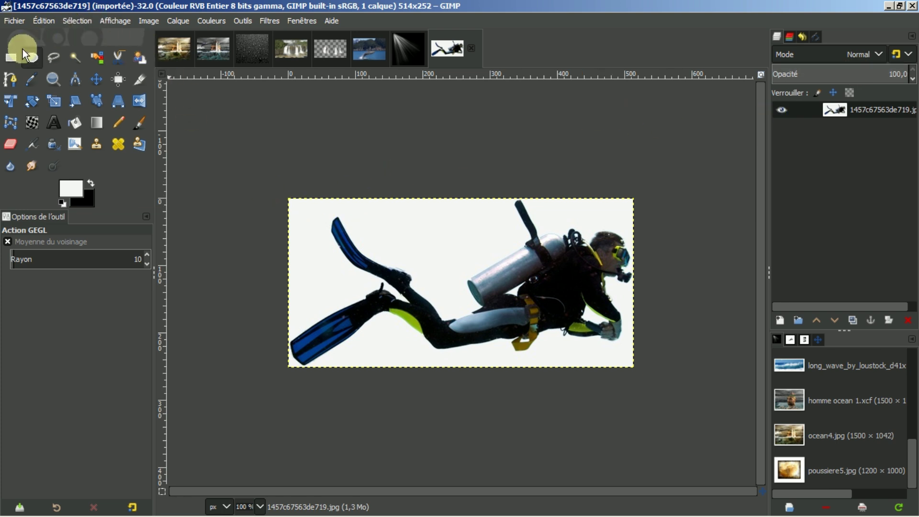
- Select the white background around the diver with contiguous selection and delete it
left_click(73, 57)
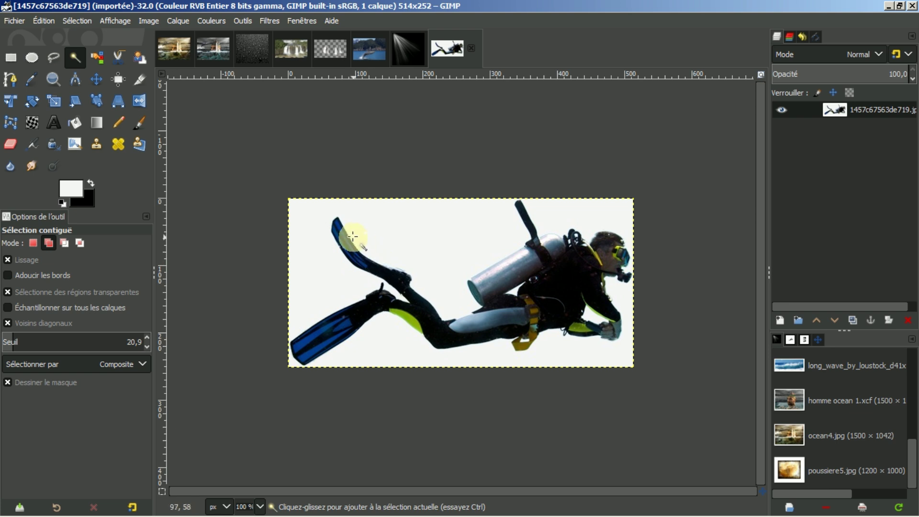
left_click(419, 230)
left_click_drag(417, 230, 418, 231)
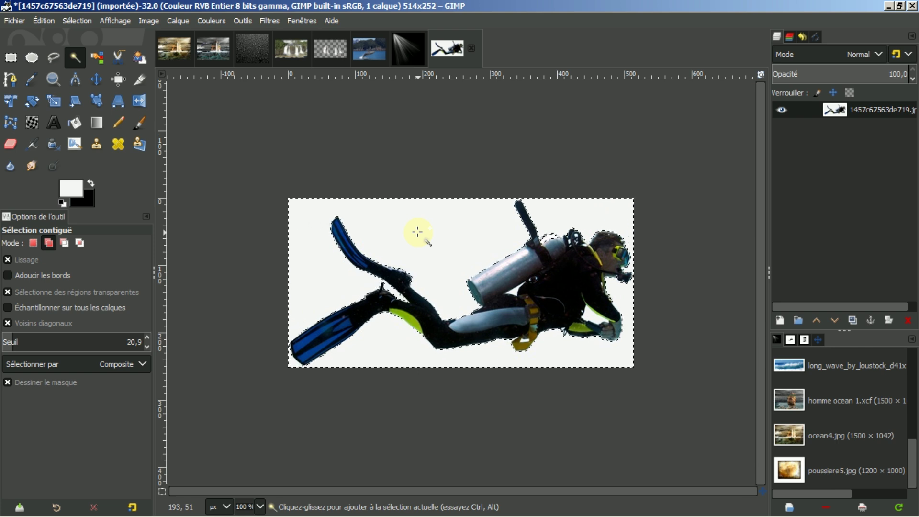
key("Delete")
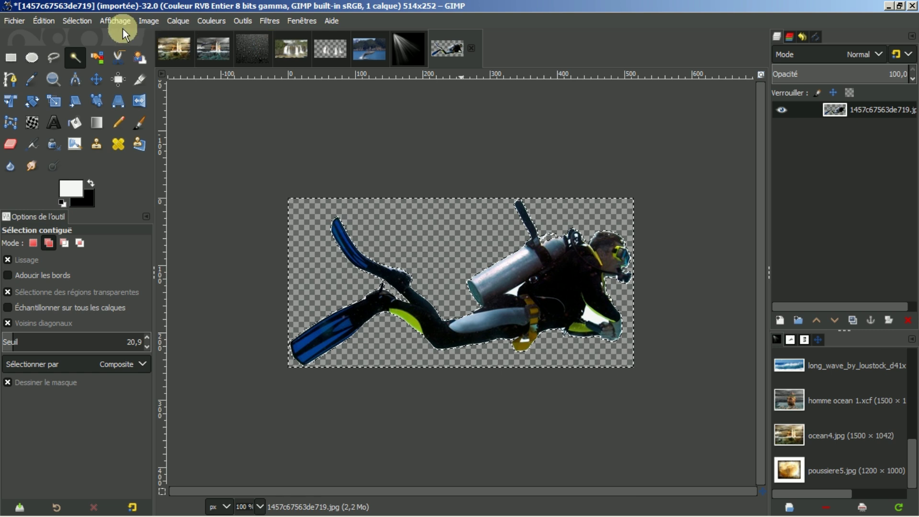
- Clear the selection and remove the white patch enclosed by the diver's bent arm
left_click(77, 21)
left_click(84, 51)
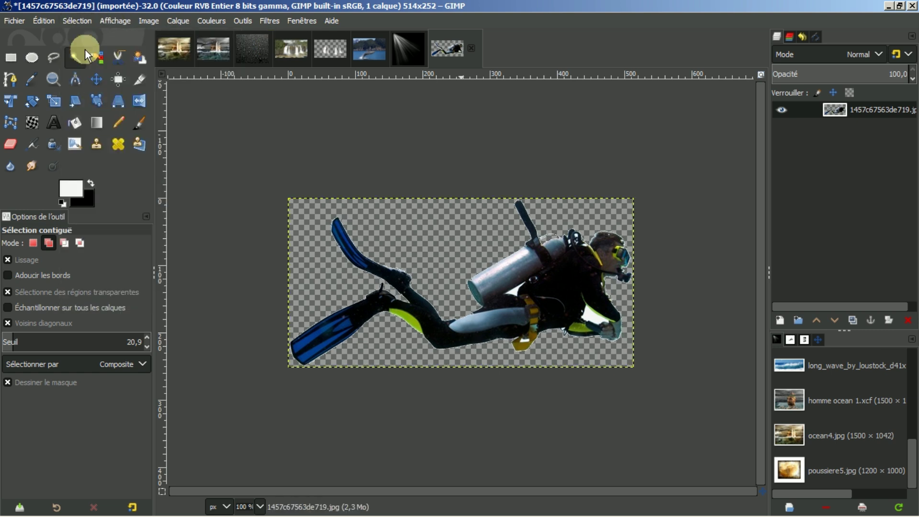
left_click(594, 316)
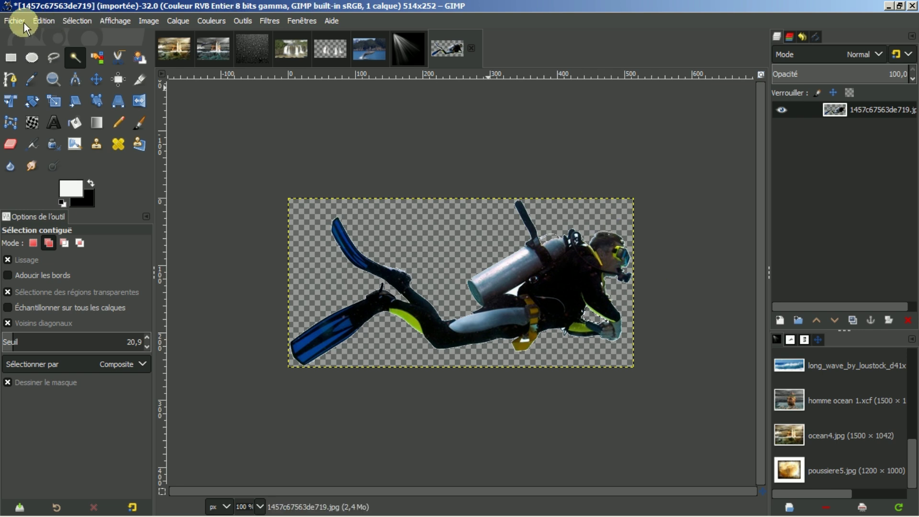
- Clear the selection, copy the cut-out diver and paste it into homme ocean 1.xcf as a new layer
left_click(70, 21)
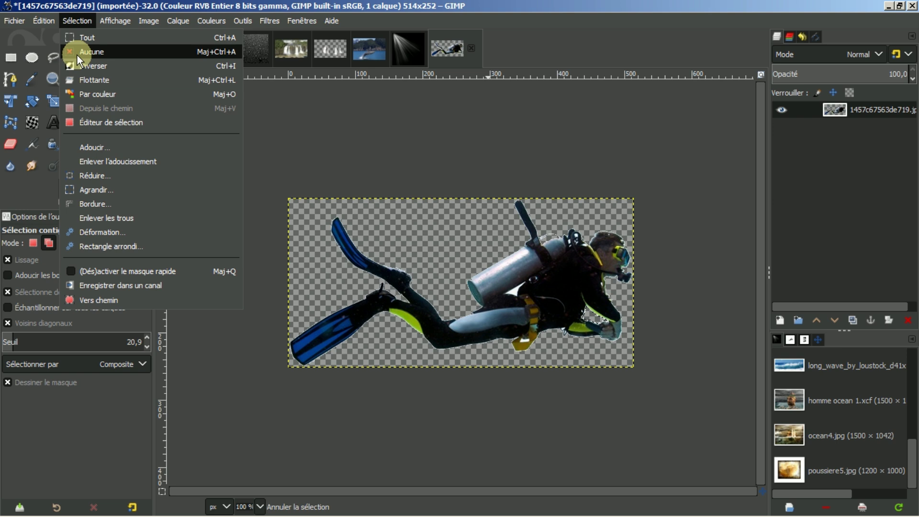
left_click(76, 51)
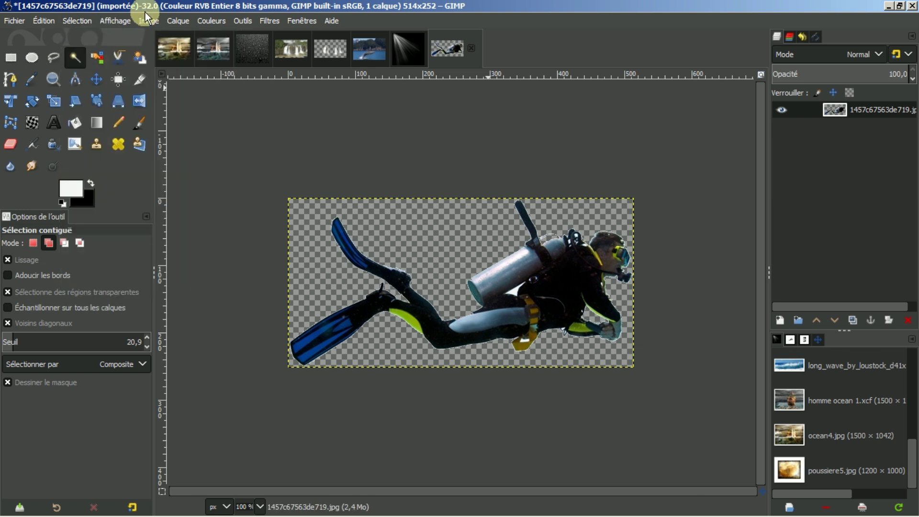
key("ctrl+c")
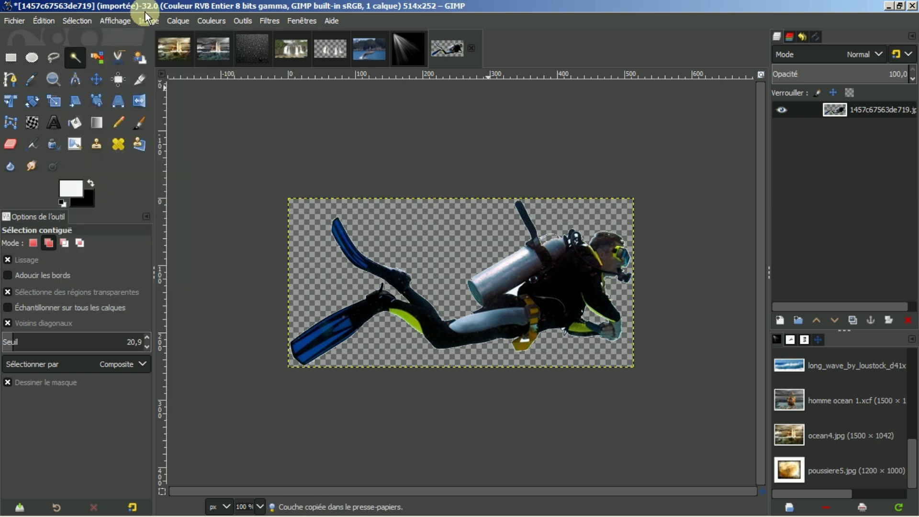
left_click(211, 46)
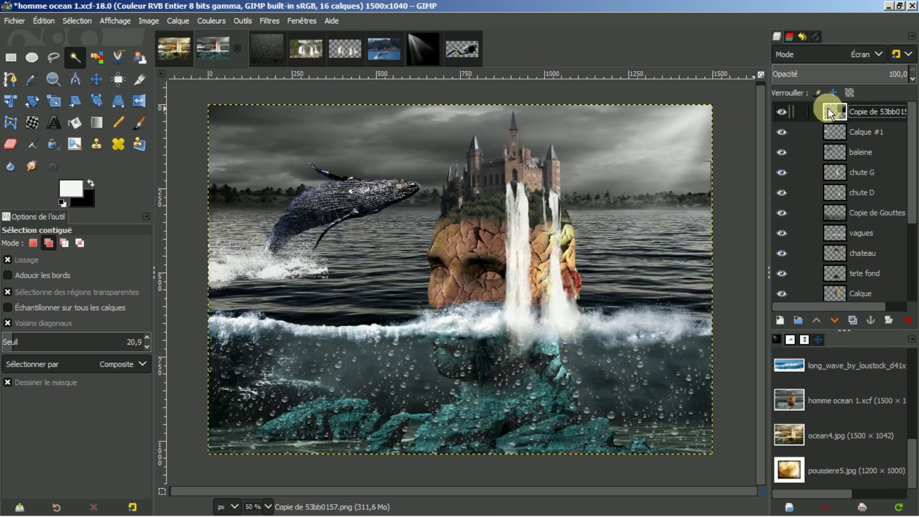
key("ctrl+v")
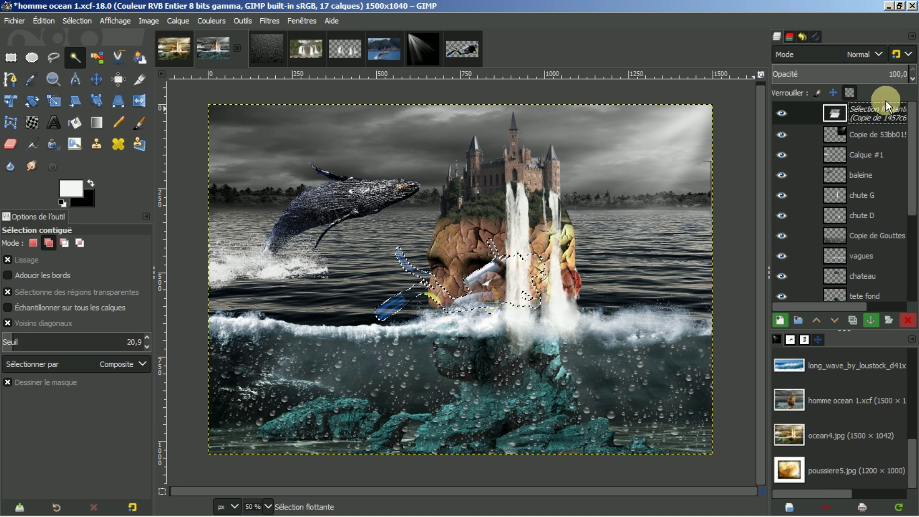
left_click(779, 320)
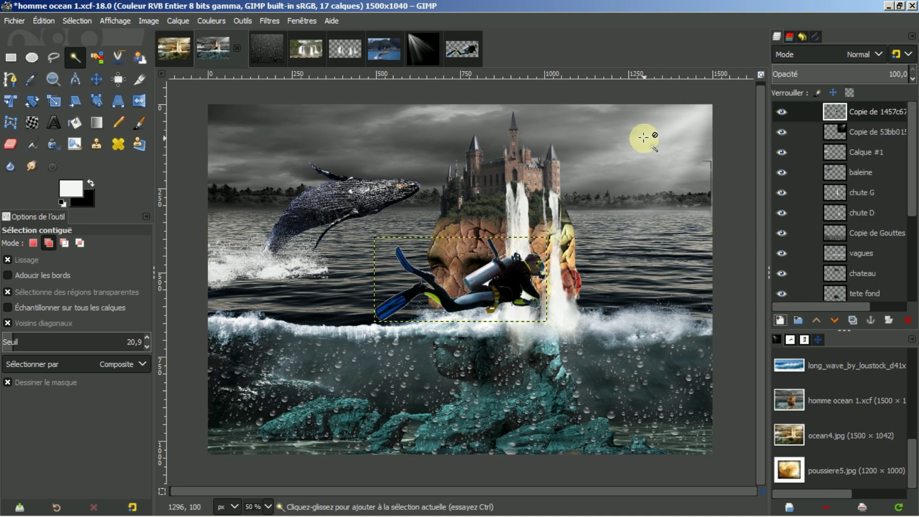
- Move the diver into the underwater area below the whale and scale it proportionally to 249 x 122 px
left_click(101, 80)
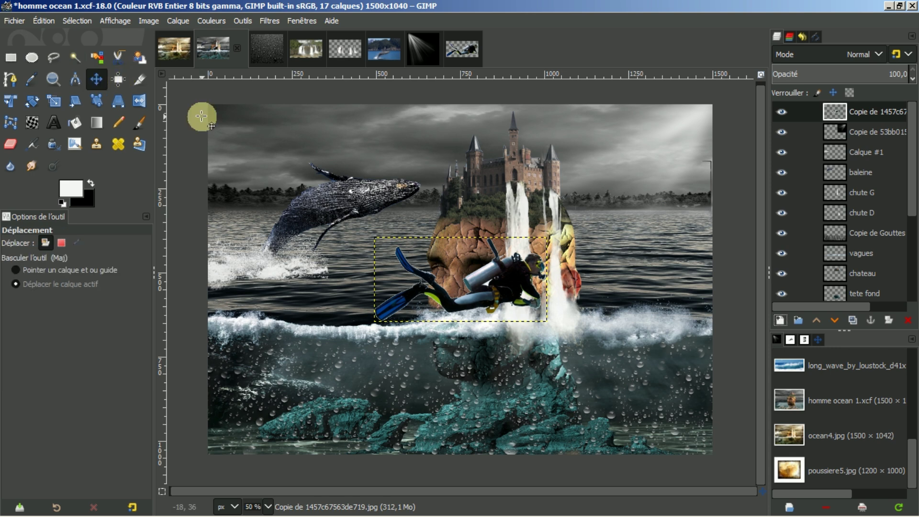
left_click_drag(477, 284, 391, 379)
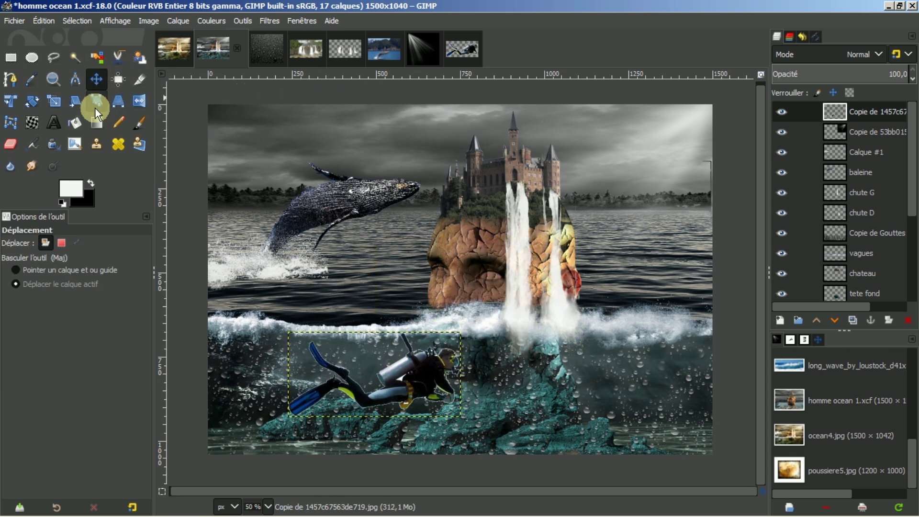
left_click(52, 99)
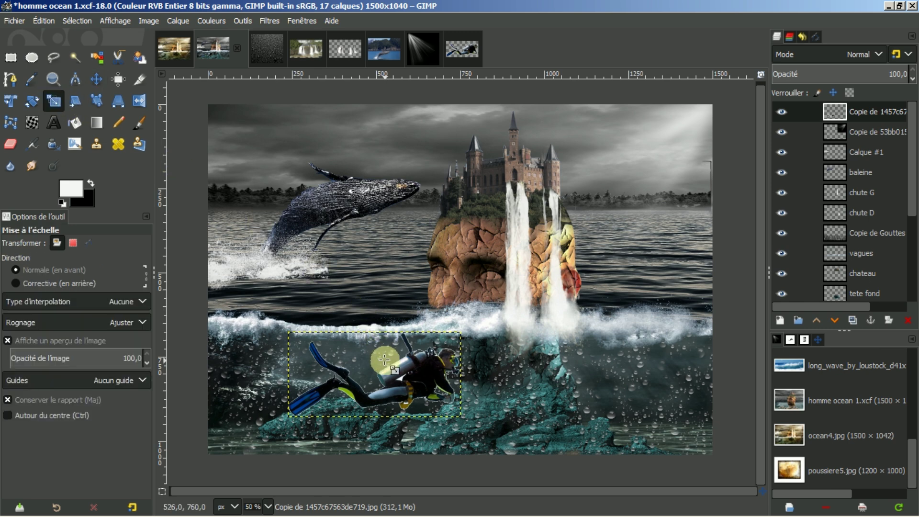
left_click(402, 352)
left_click_drag(458, 332, 376, 381)
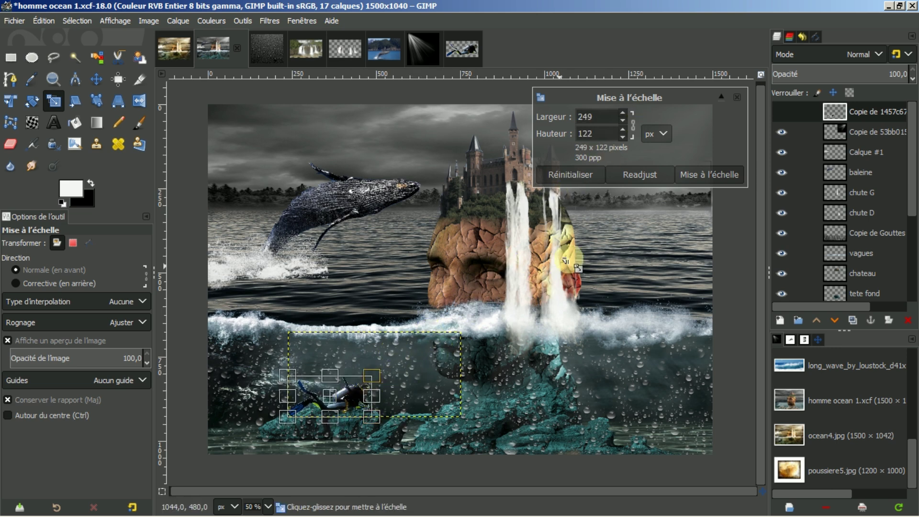
left_click(717, 178)
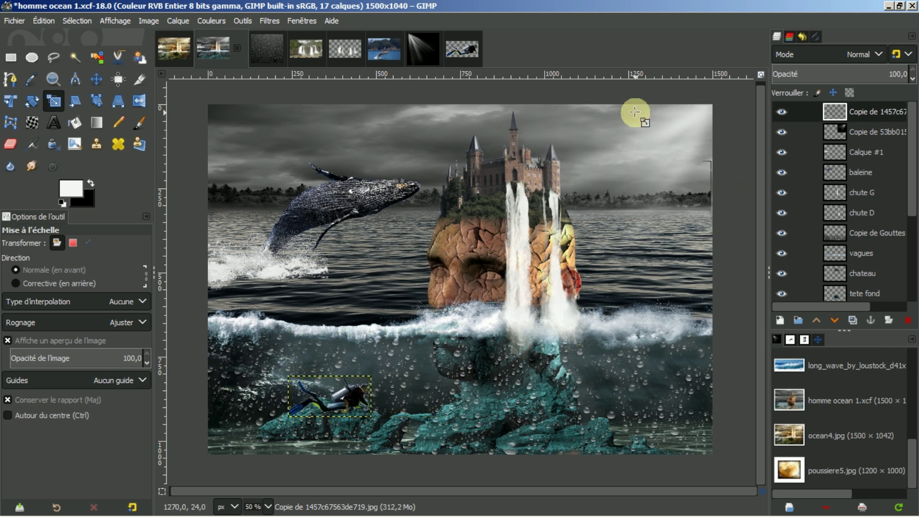
- Rotate the diver by -19.90 degrees so it swims upward, and move it slightly higher above the rocks
left_click(27, 95)
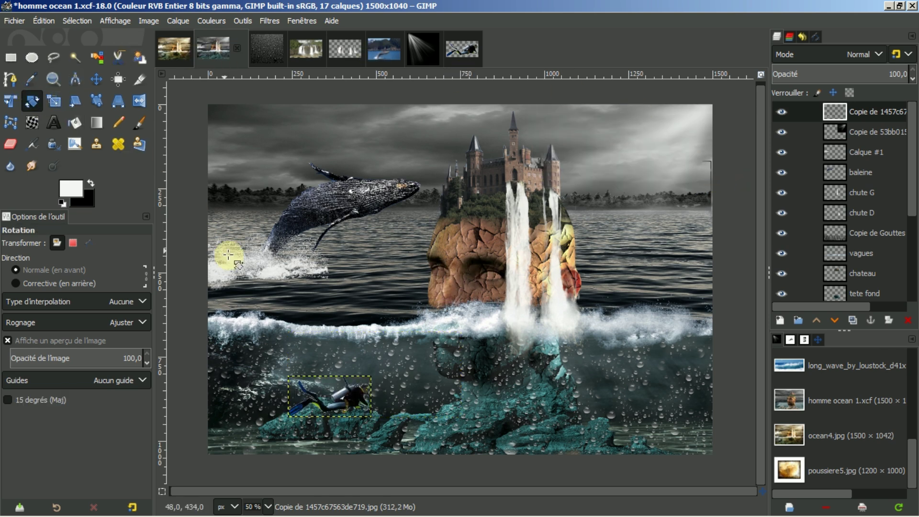
left_click(334, 396)
mouse_move(348, 395)
left_mouse_down()
mouse_move(372, 399)
mouse_move(356, 403)
left_mouse_up()
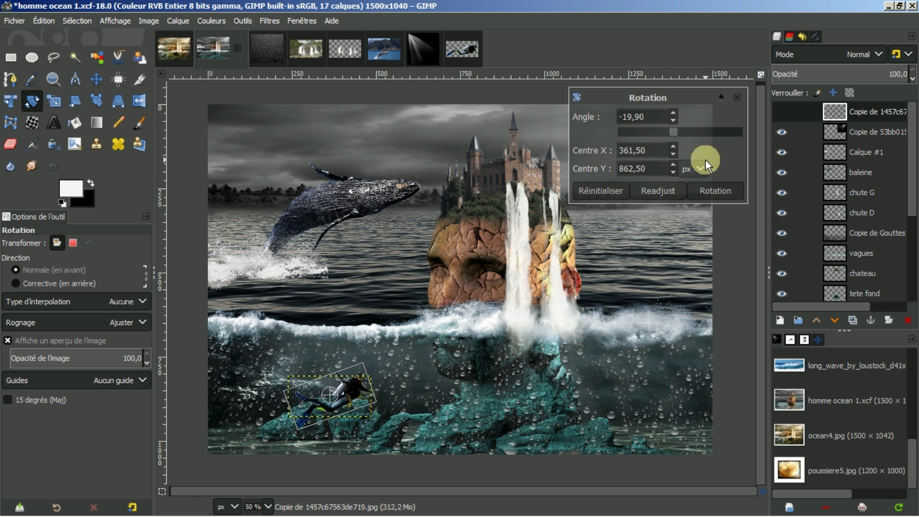
left_click(702, 192)
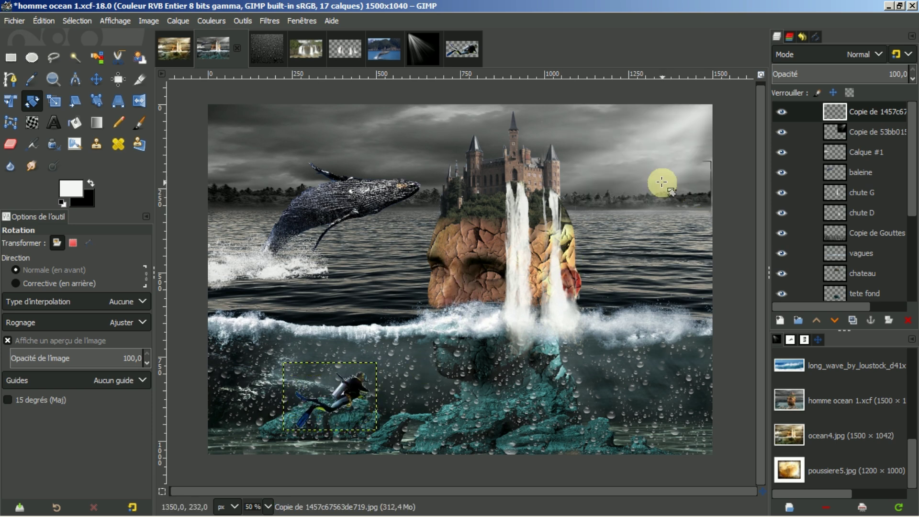
left_click(96, 80)
left_click_drag(339, 395, 331, 377)
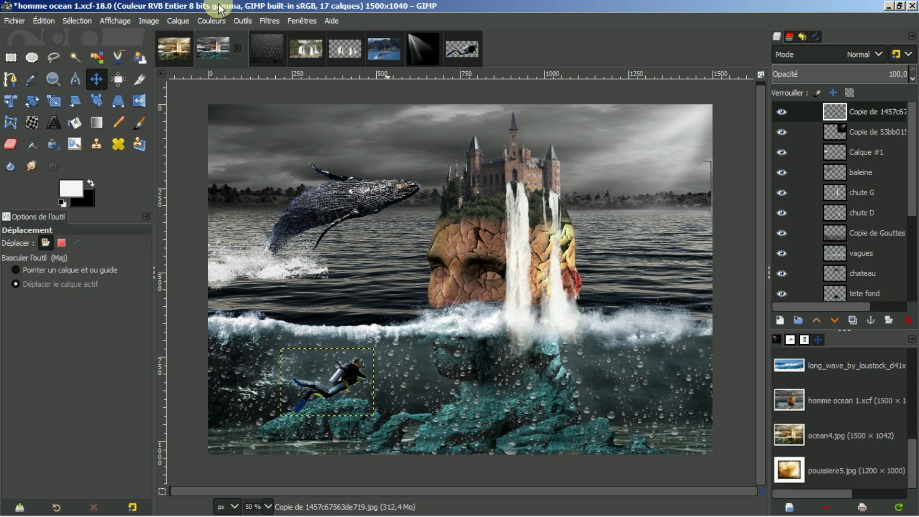
- Darken the diver with Levels by lowering the white output level
left_click(211, 21)
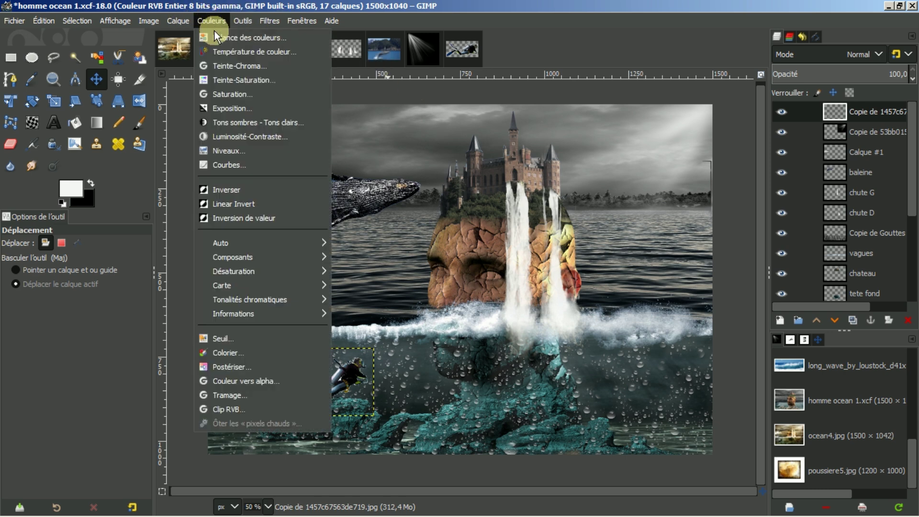
left_click(236, 155)
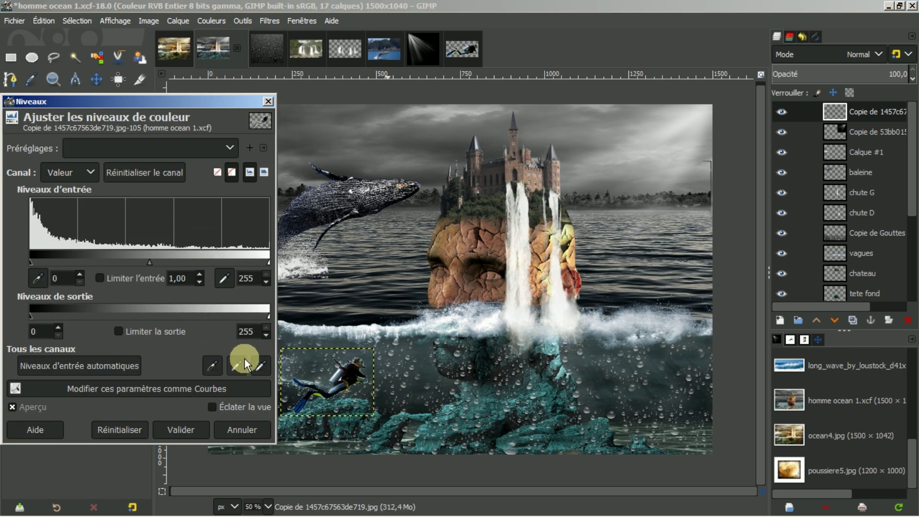
left_click_drag(243, 318, 172, 309)
left_click(184, 428)
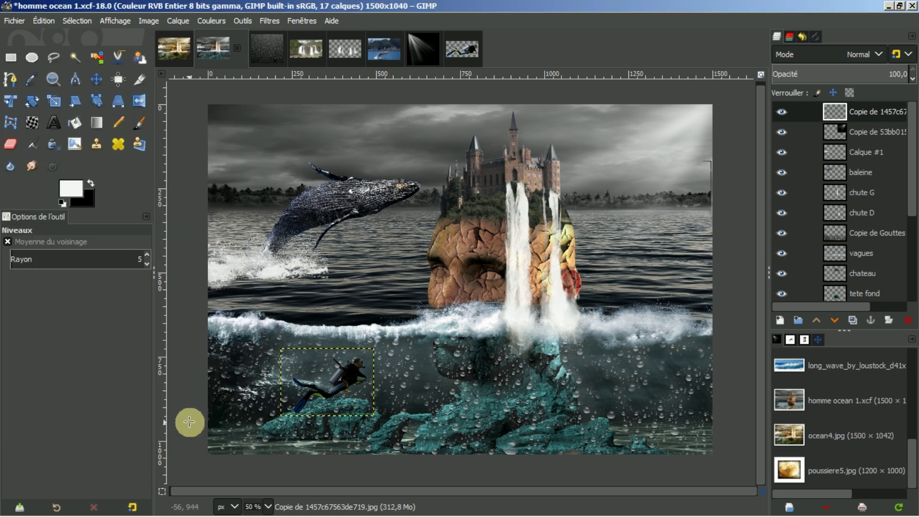
- Rename the diver layer as plongeur and resize the layer to the image dimensions
double_click(869, 110)
type("plonge")
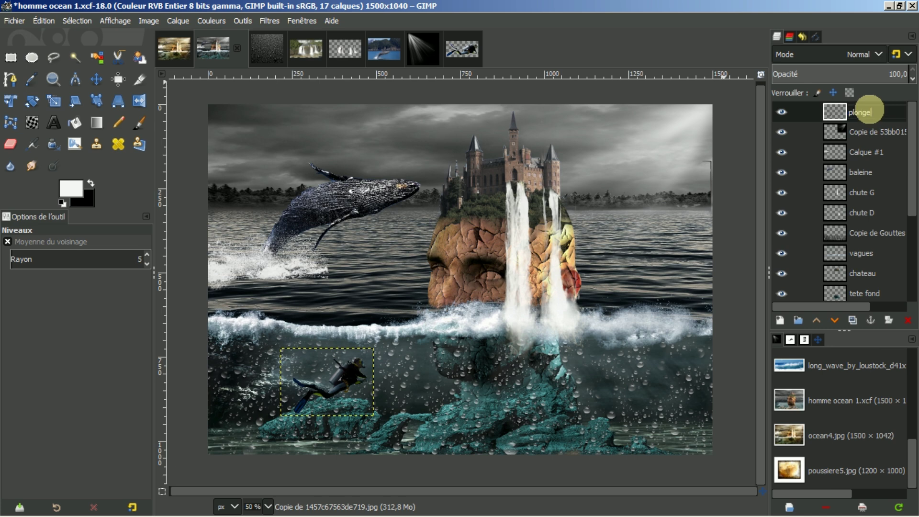
key("Return")
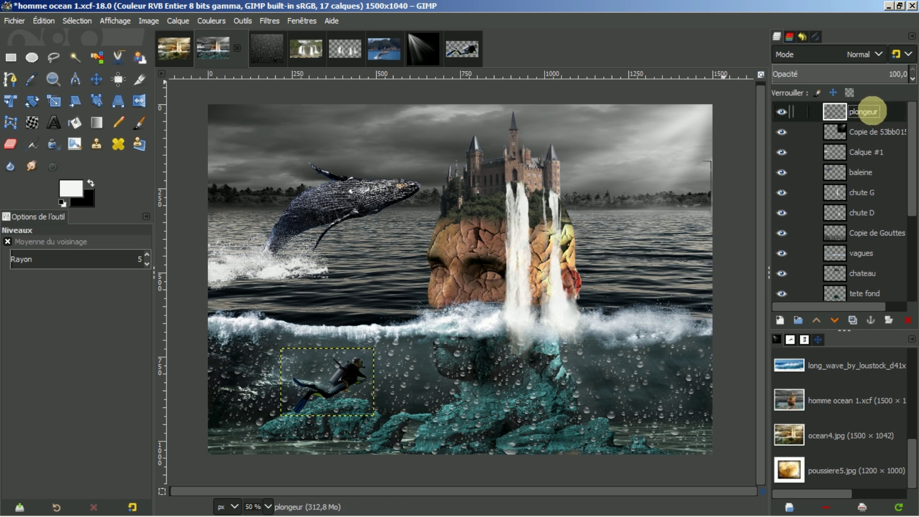
right_click(826, 105)
left_click(742, 213)
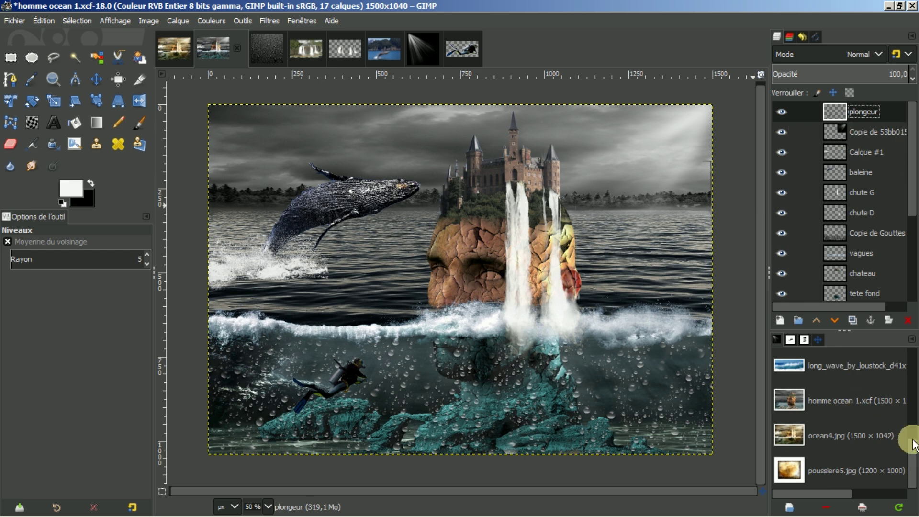
- Open the texture poussiere5.jpg, copy it and paste it into homme ocean 1.xcf as a new layer above plongeur
double_click(832, 466)
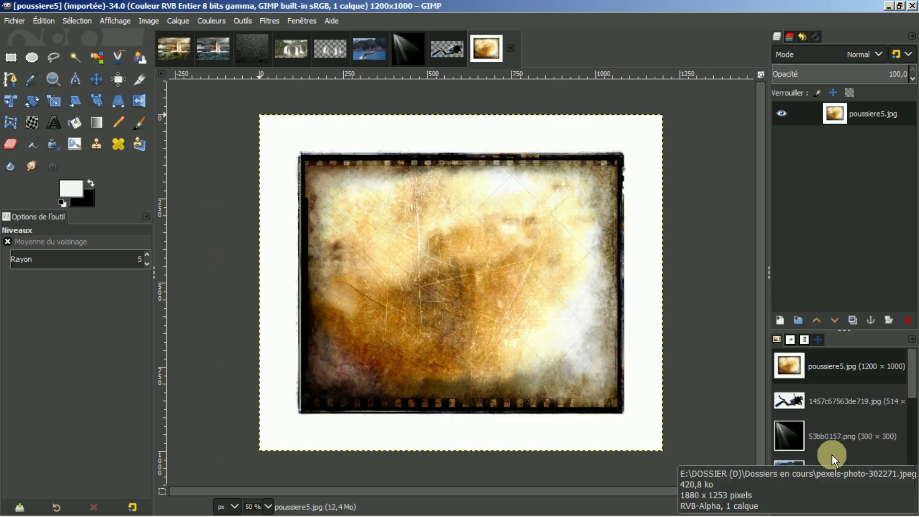
key("ctrl+c")
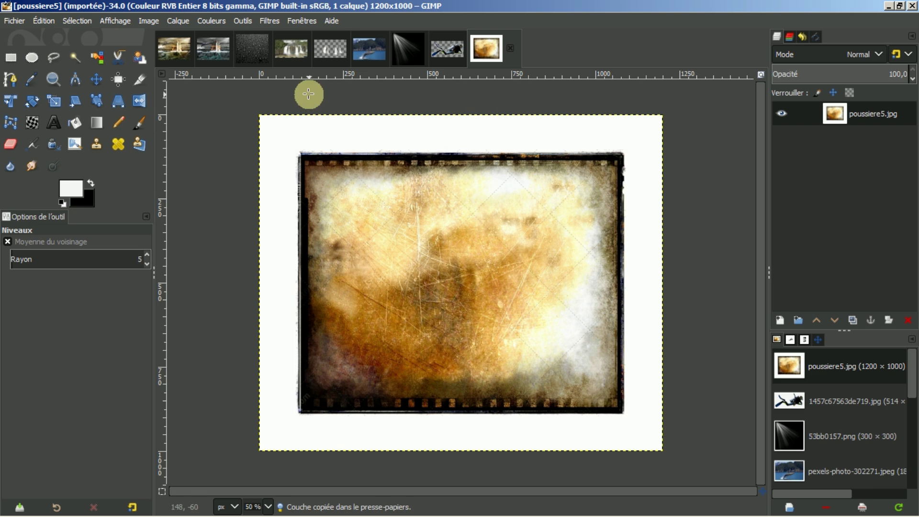
left_click(216, 50)
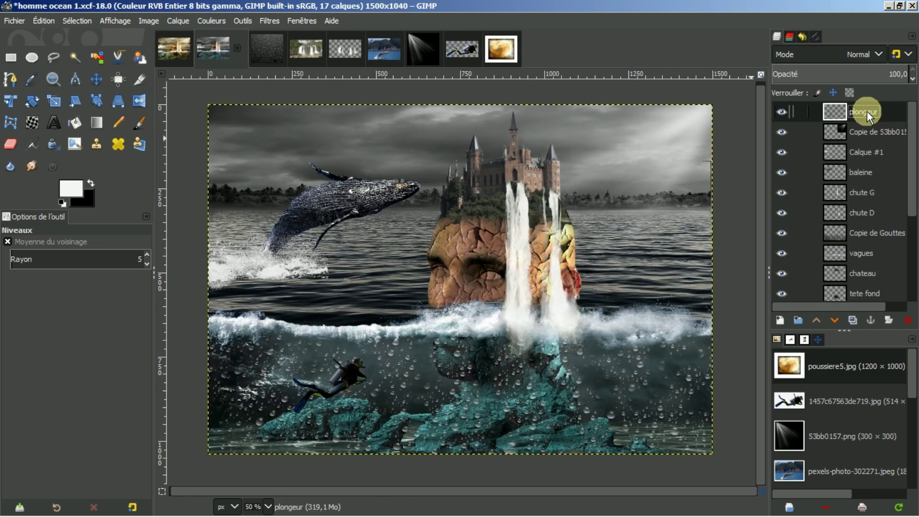
key("ctrl+v")
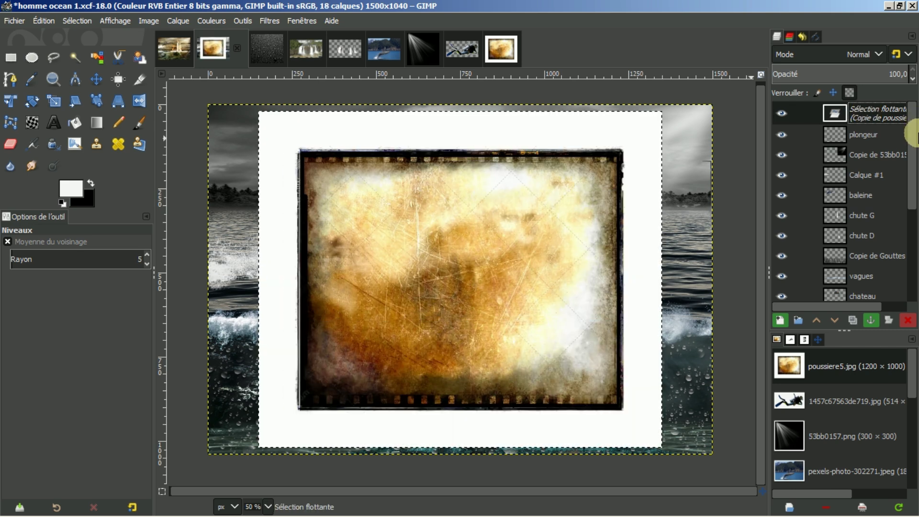
left_click(779, 319)
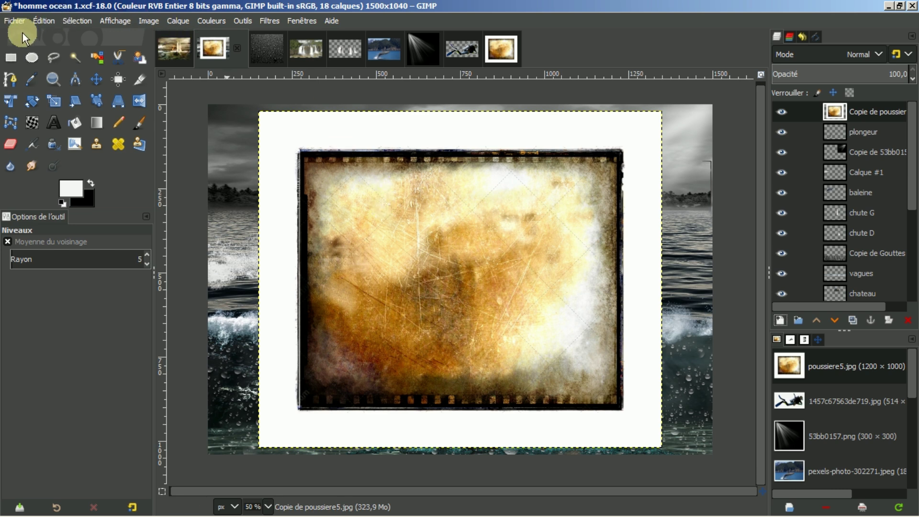
- Select a 906 x 672 px rectangle at position 298, 184 around the texture inside its black film border
left_click(10, 58)
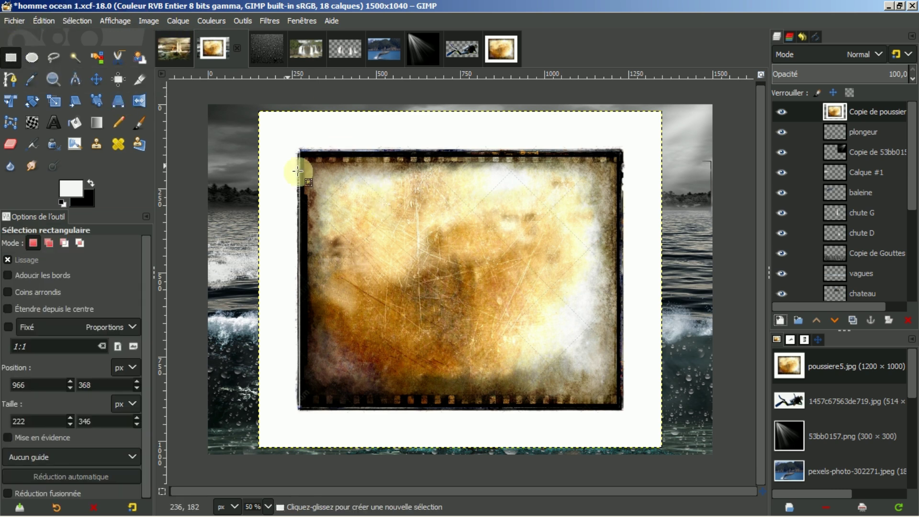
left_click_drag(324, 178, 613, 391)
left_click_drag(492, 192, 484, 180)
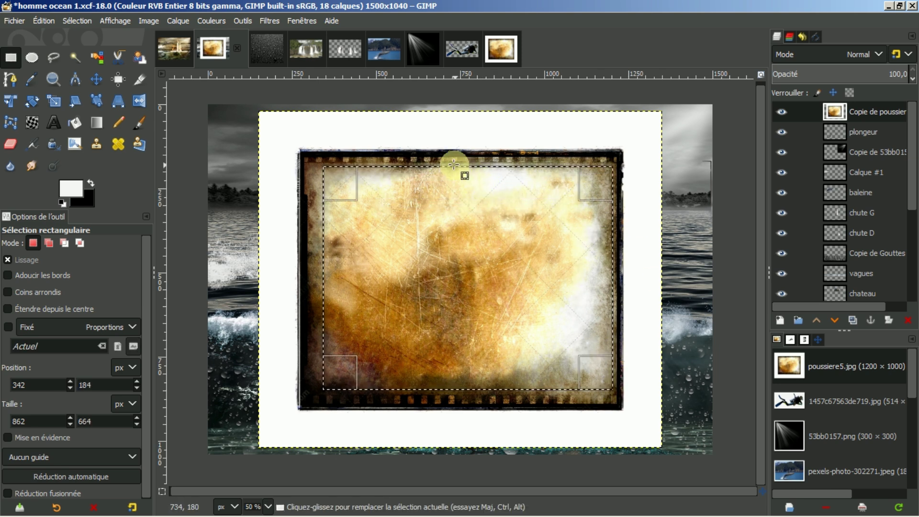
left_click_drag(335, 259, 319, 260)
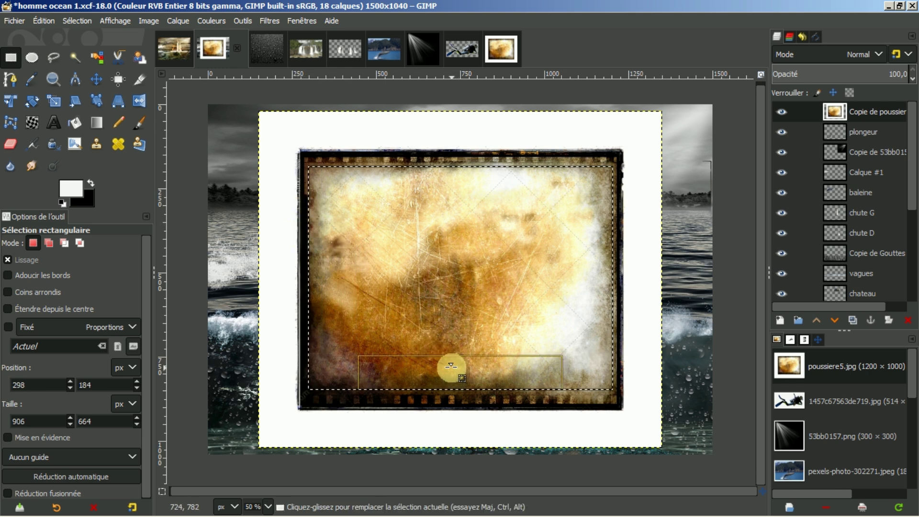
left_click_drag(446, 371, 446, 375)
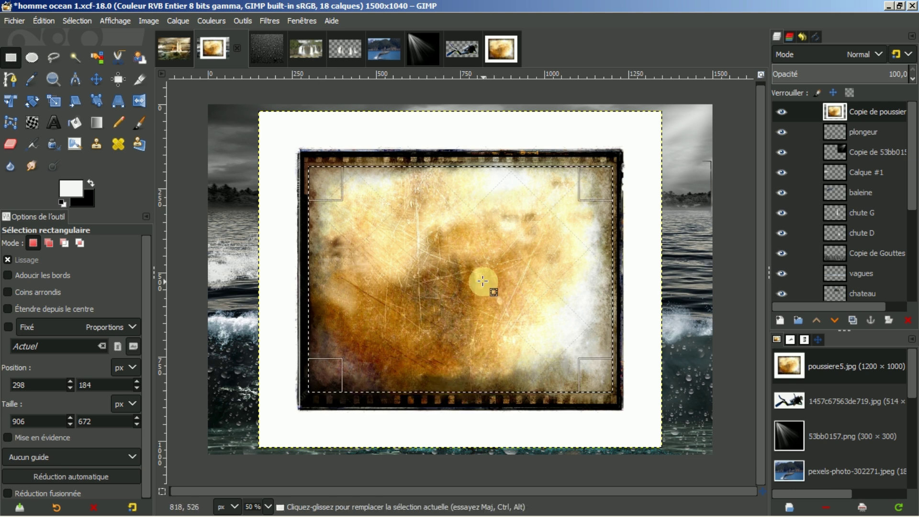
- Invert the selection, delete the texture's white margin and film border, and clear the selection
left_click(79, 21)
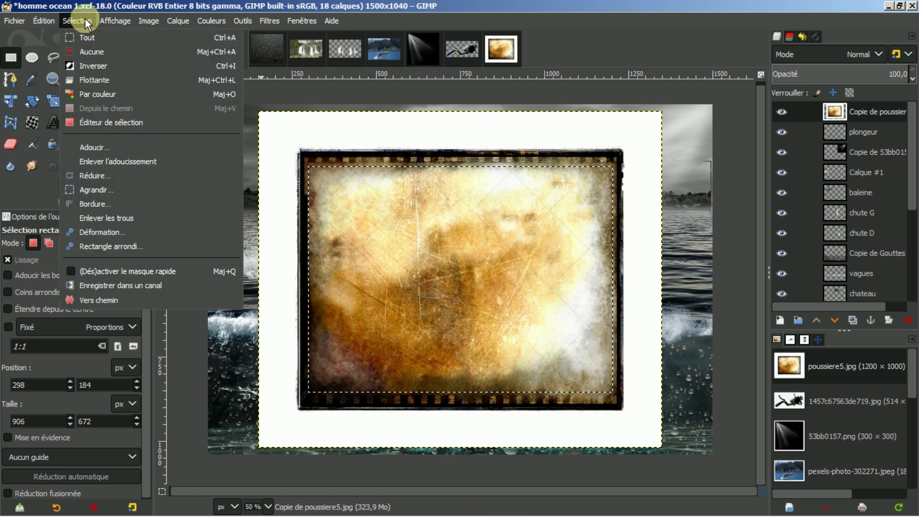
left_click(88, 67)
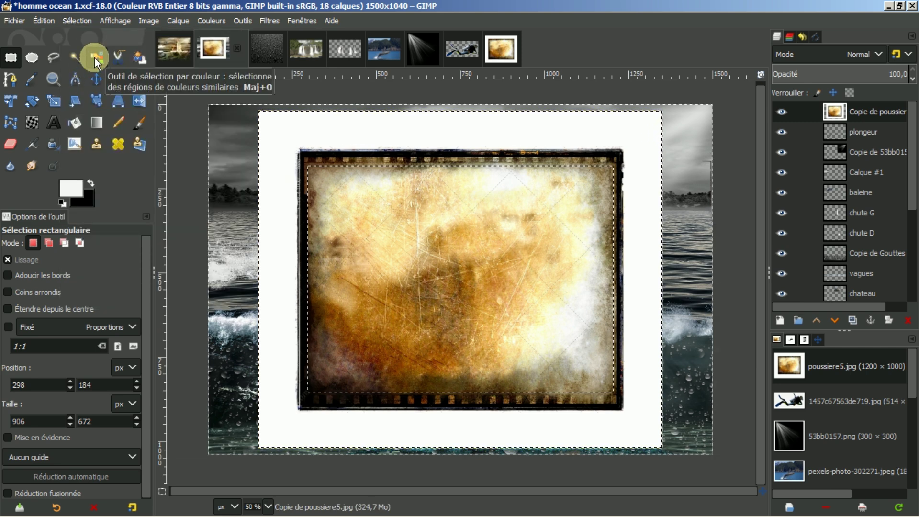
key("Delete")
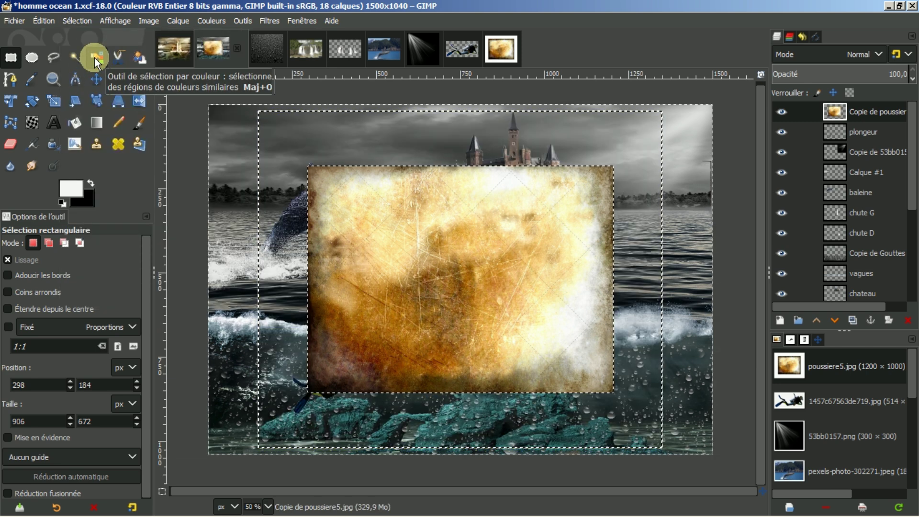
left_click(77, 20)
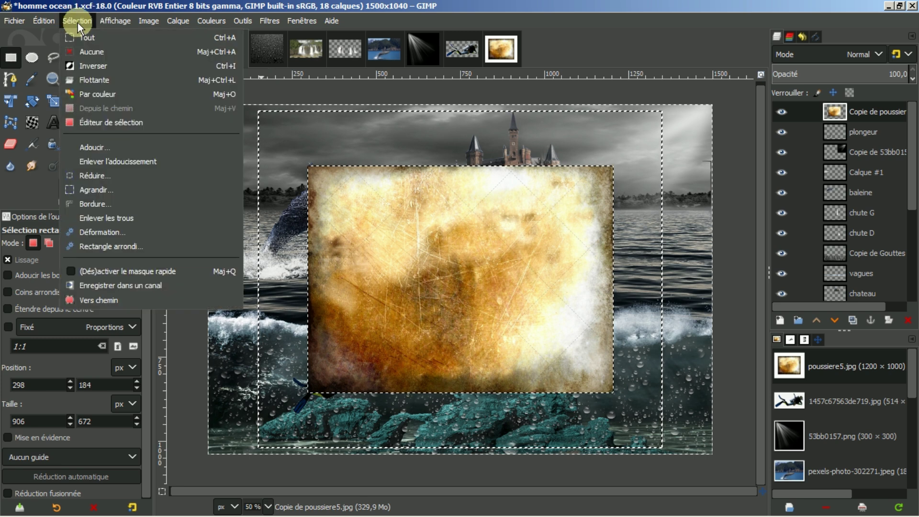
left_click(82, 54)
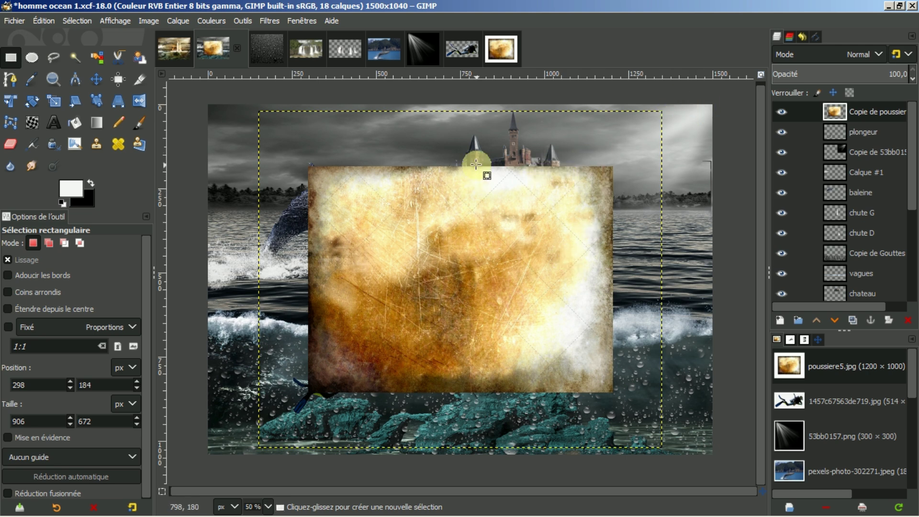
- Crop the pasted texture layer to its content and flip it horizontally
left_click(182, 21)
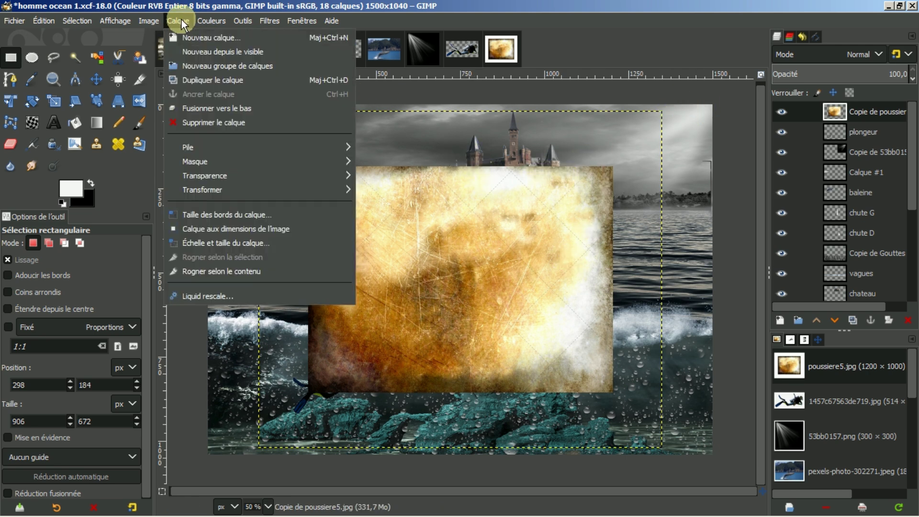
left_click(191, 271)
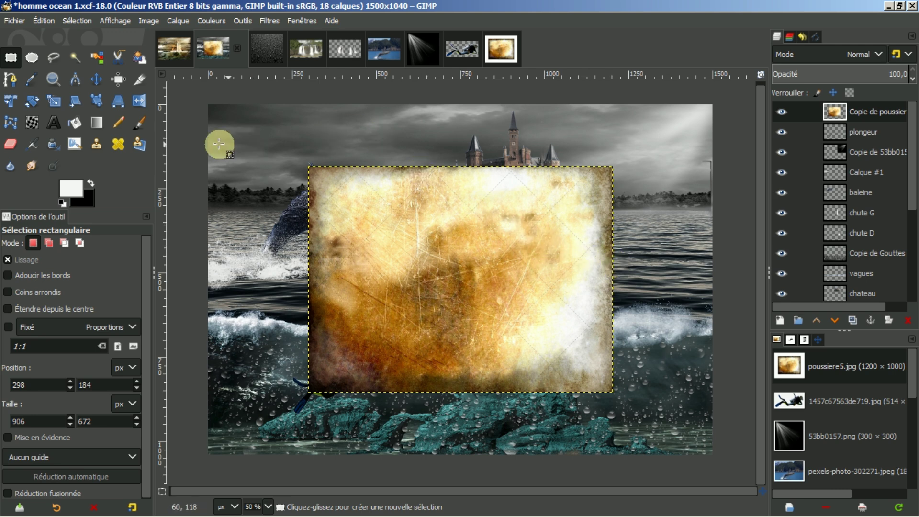
left_click(139, 102)
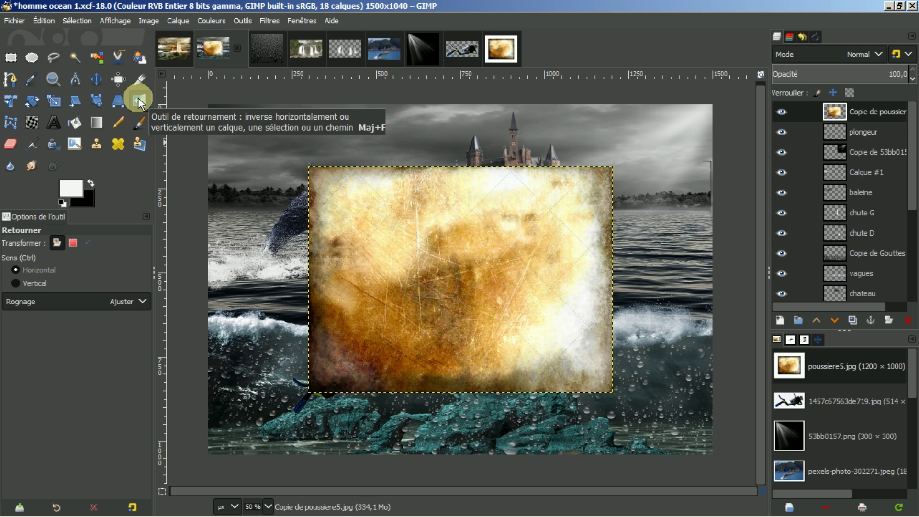
left_click(449, 258)
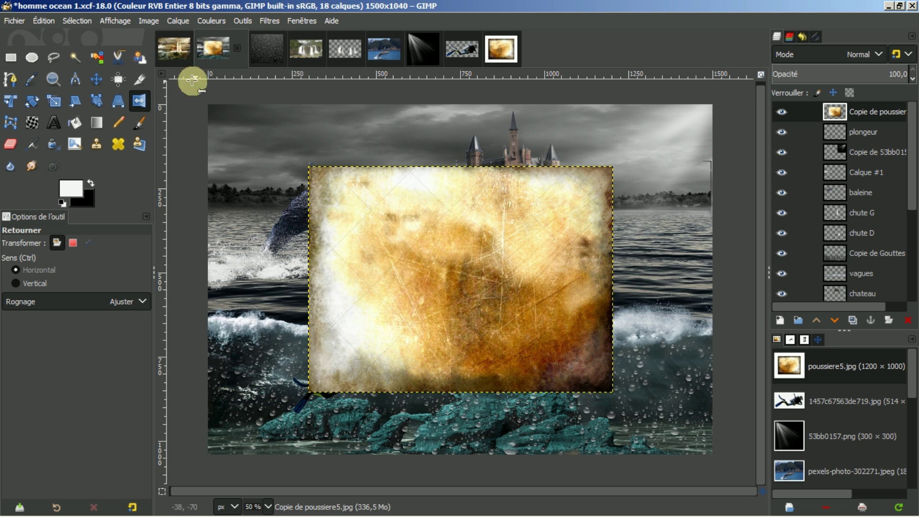
- Scale the texture layer without keeping its proportions to 1520 x 1046 px, covering the whole image
left_click(55, 99)
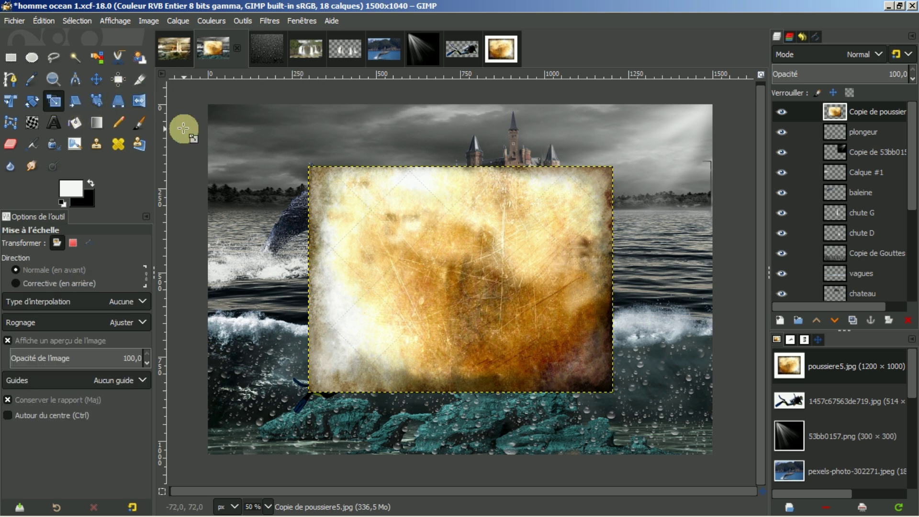
left_click(476, 192)
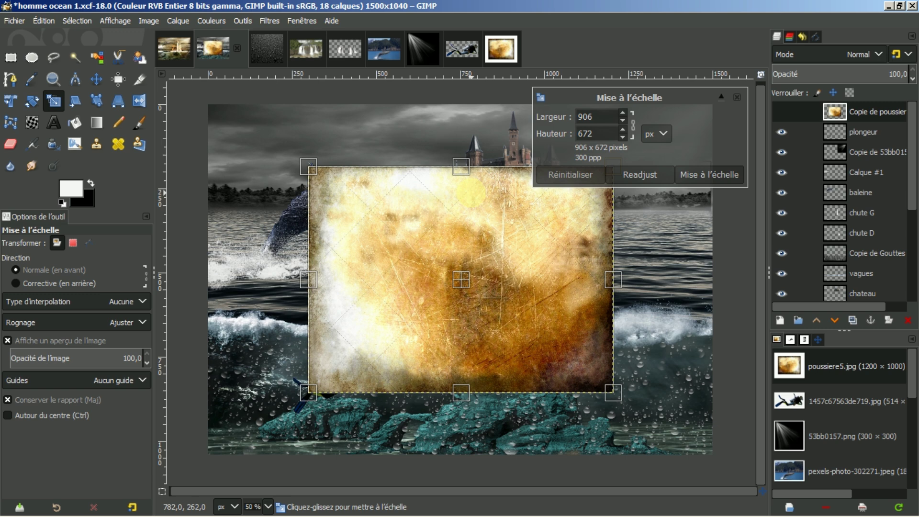
left_click(633, 127)
left_click_drag(471, 165, 479, 102)
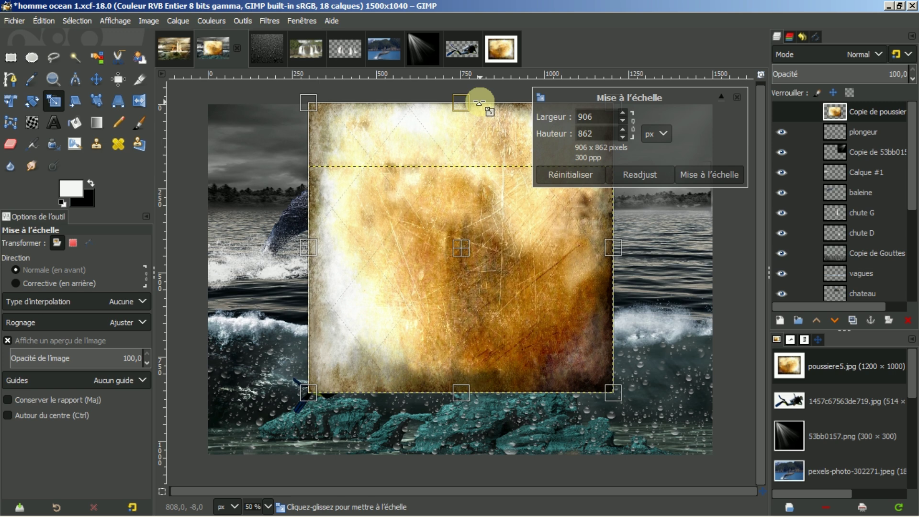
left_click_drag(302, 247, 202, 247)
left_click_drag(614, 247, 719, 261)
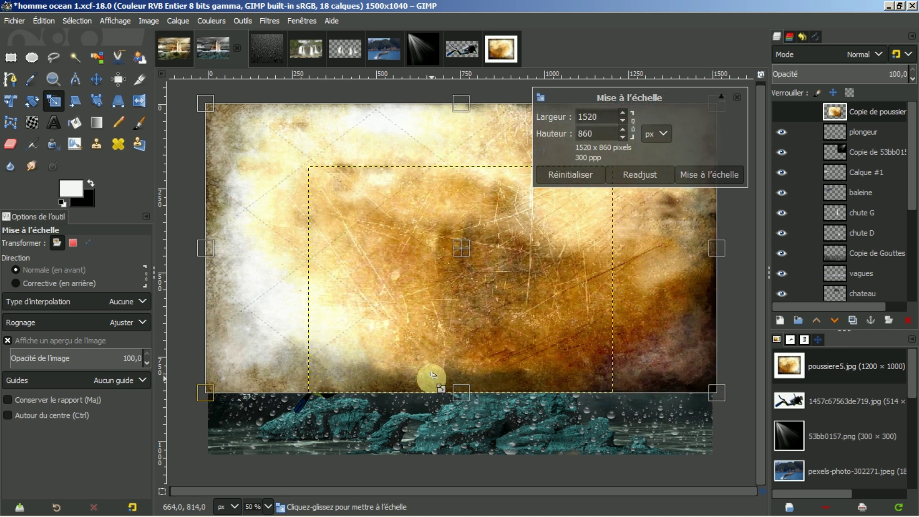
left_click_drag(455, 389, 432, 456)
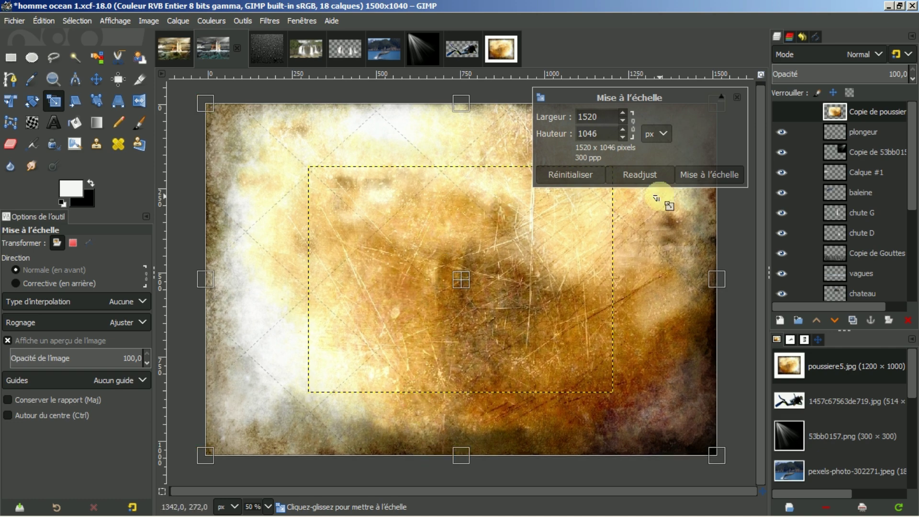
left_click(719, 180)
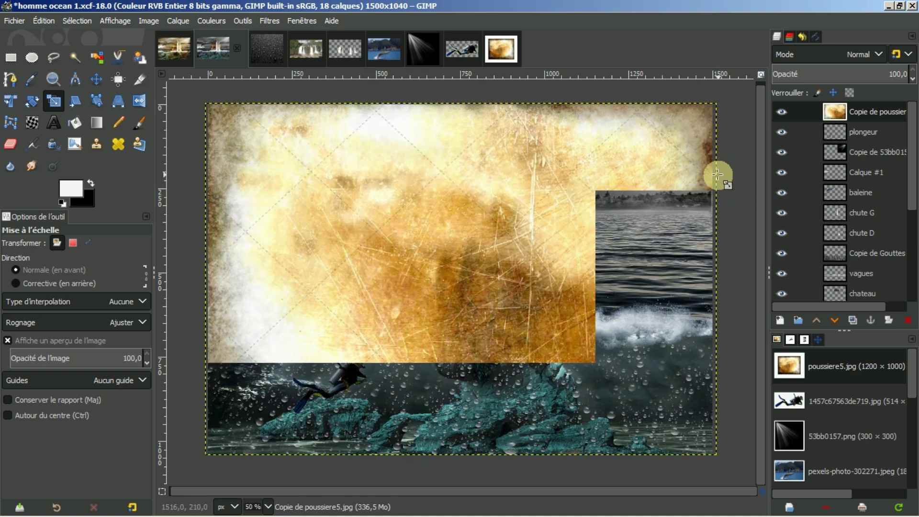
- Set the texture layer's blend mode to Lumière douce and fit the layer to the image dimensions
left_click(879, 54)
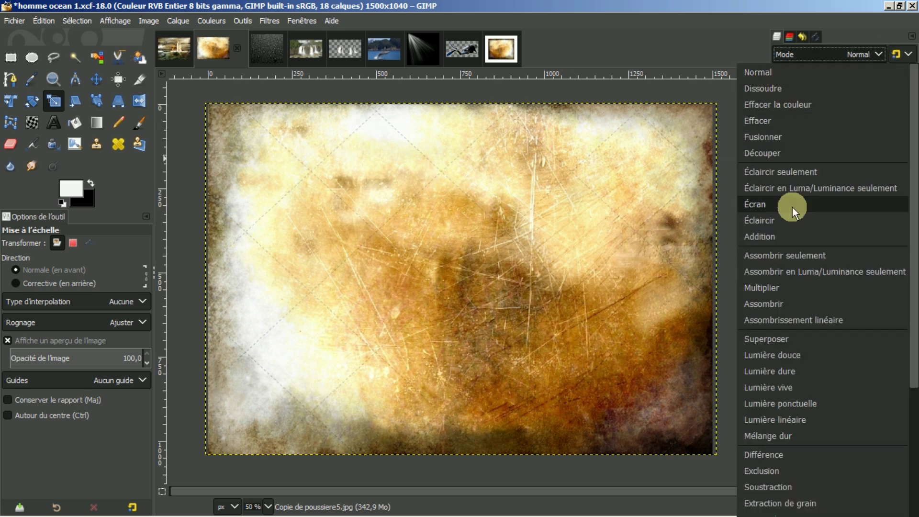
left_click(768, 355)
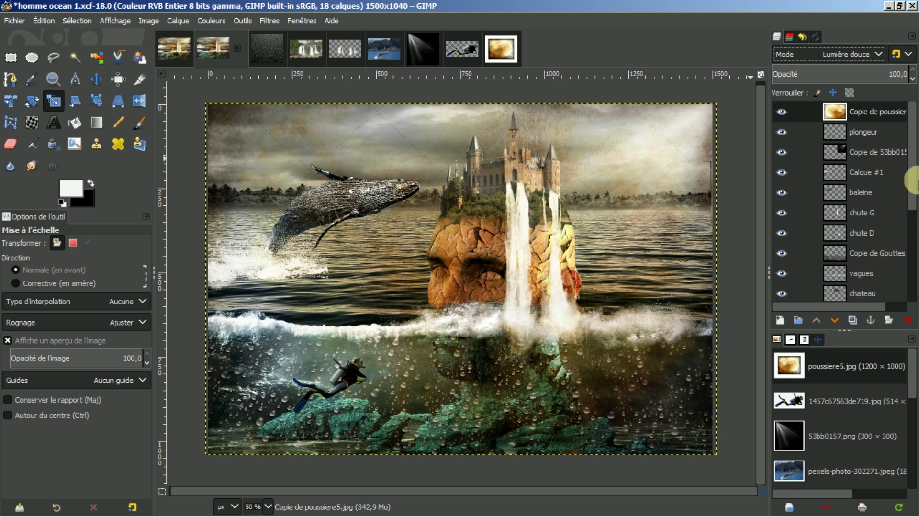
right_click(881, 107)
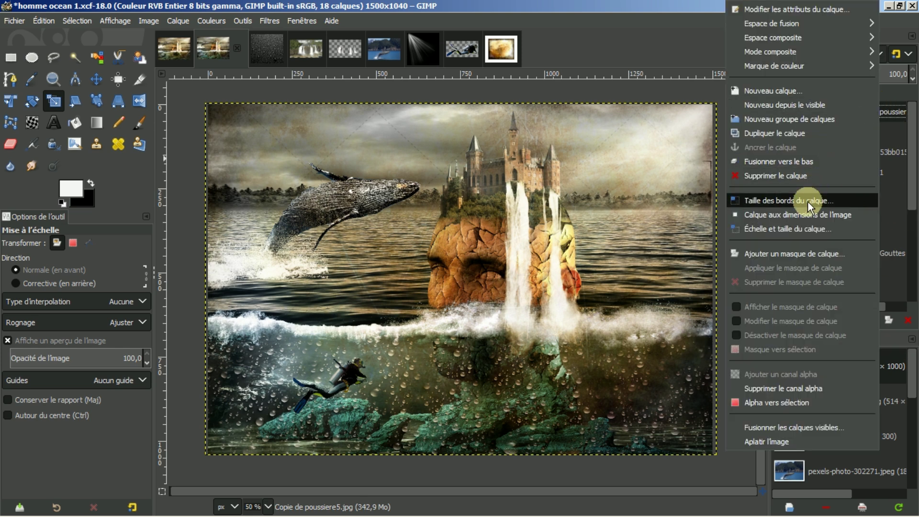
left_click(808, 215)
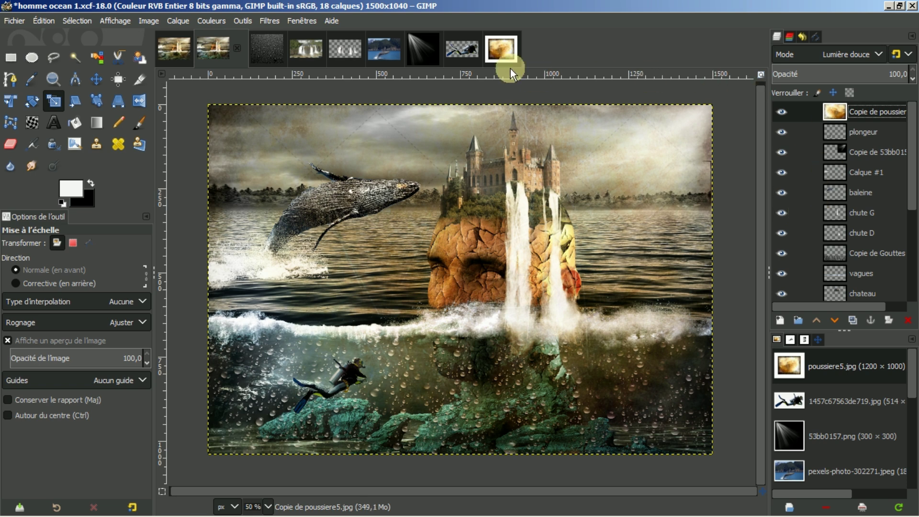
- Compare the colours of the montage with the finished reference image ocean4.jpg
left_click(212, 50)
left_click(171, 45)
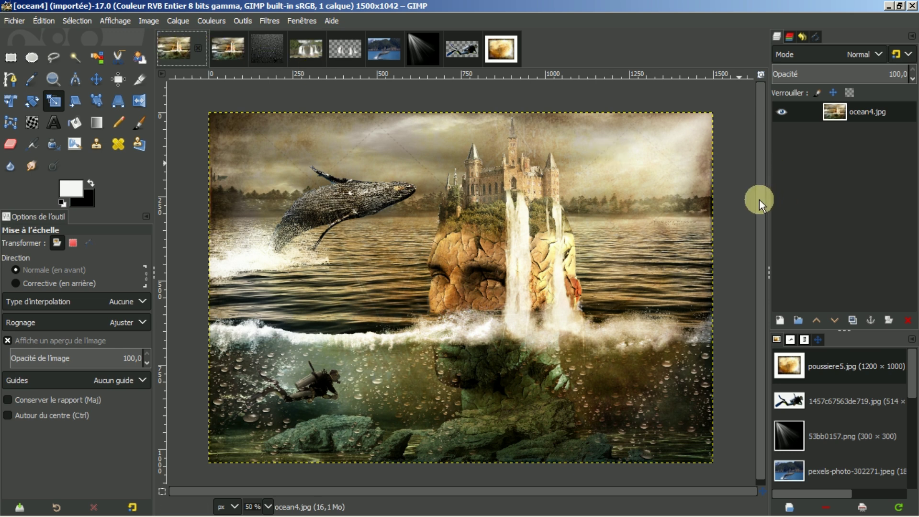
scroll(759, 200, "down", 1)
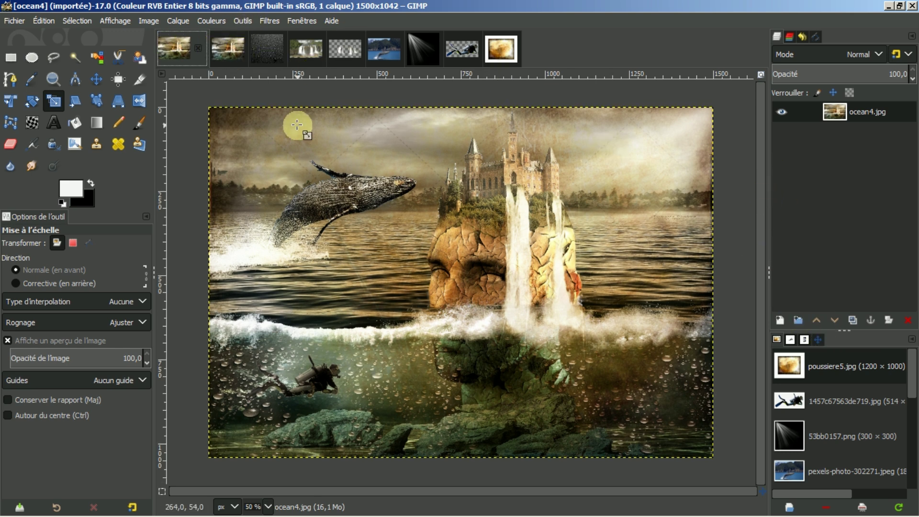
left_click(233, 50)
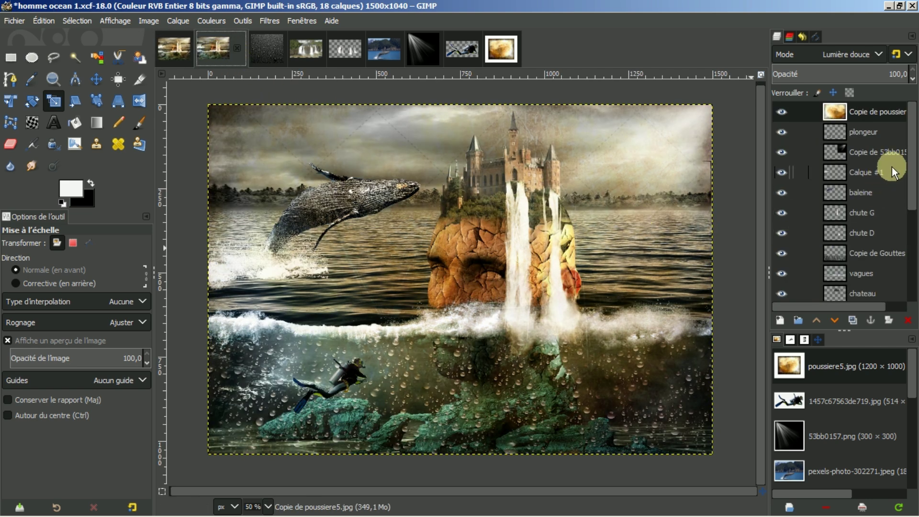
- Reduce the chroma of the stone head layer Calque to -11 with Teinte-Chroma
scroll(874, 225, "down", 3)
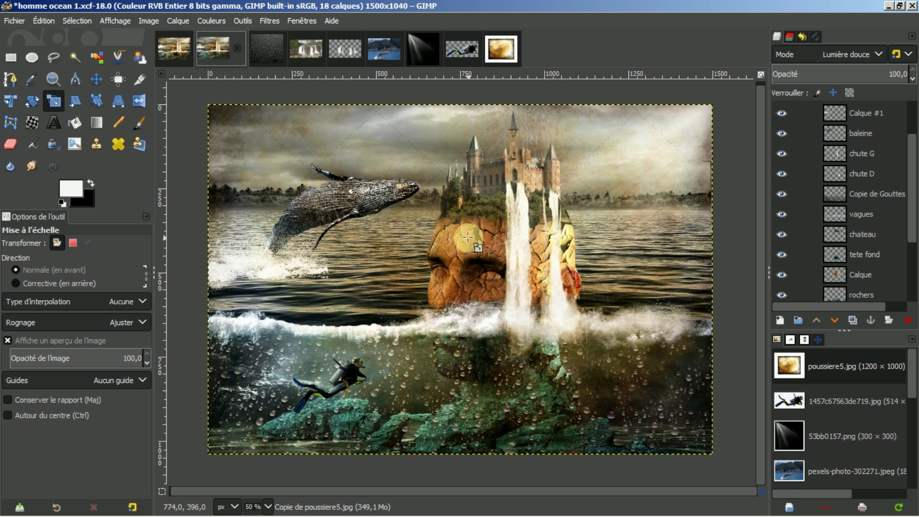
left_click(834, 275)
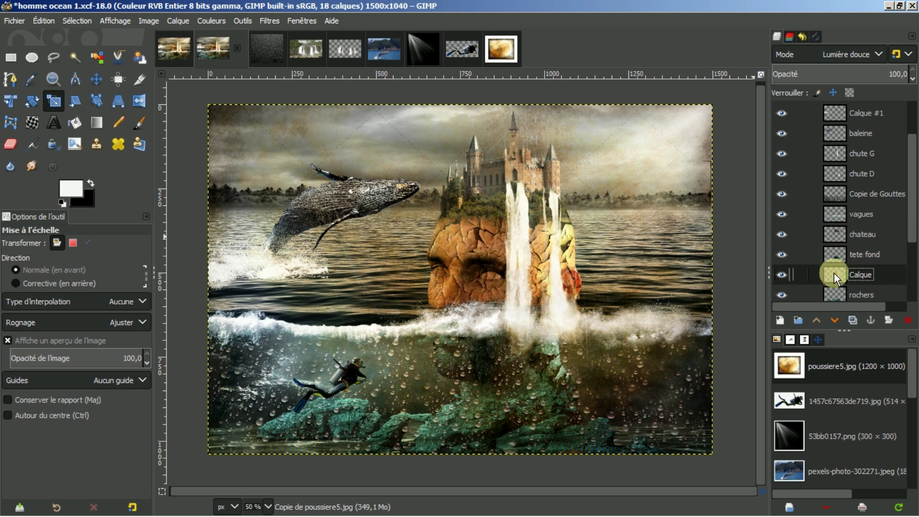
left_click(781, 274)
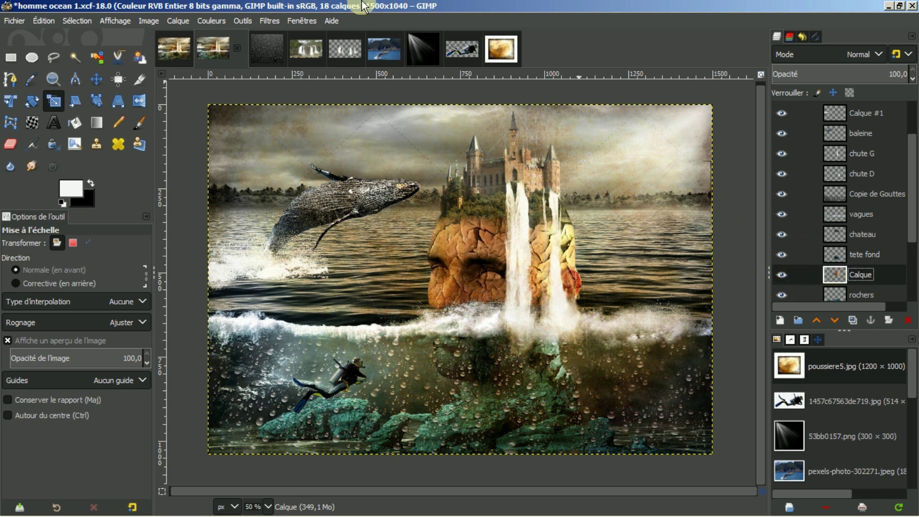
left_click(209, 21)
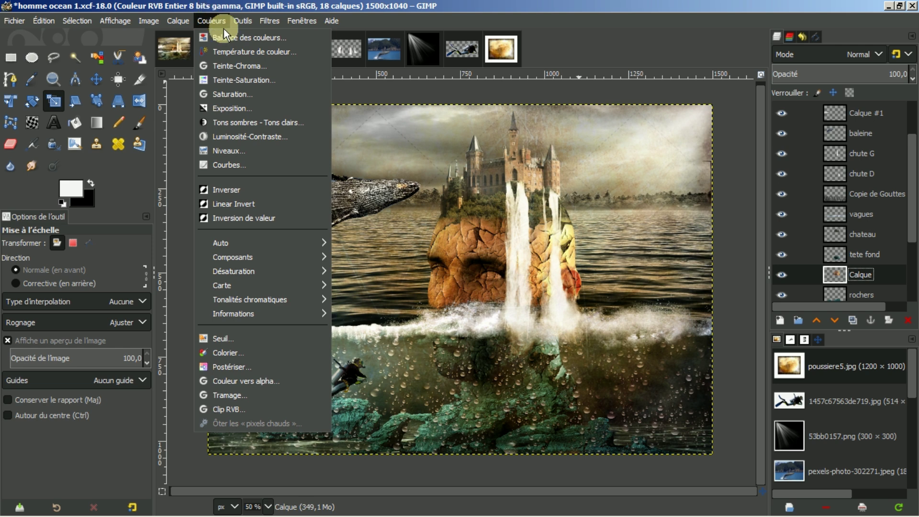
left_click(223, 67)
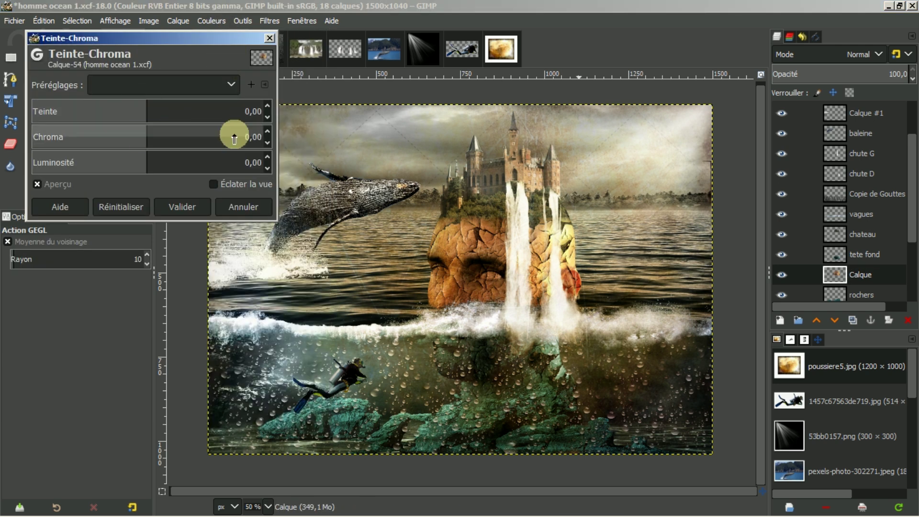
left_click(266, 145)
left_click(266, 145)
left_click(266, 145)
left_click(266, 144)
left_click(266, 144)
left_click(266, 144)
left_click(266, 144)
left_click(266, 145)
left_click(267, 144)
left_click(266, 144)
left_click(267, 143)
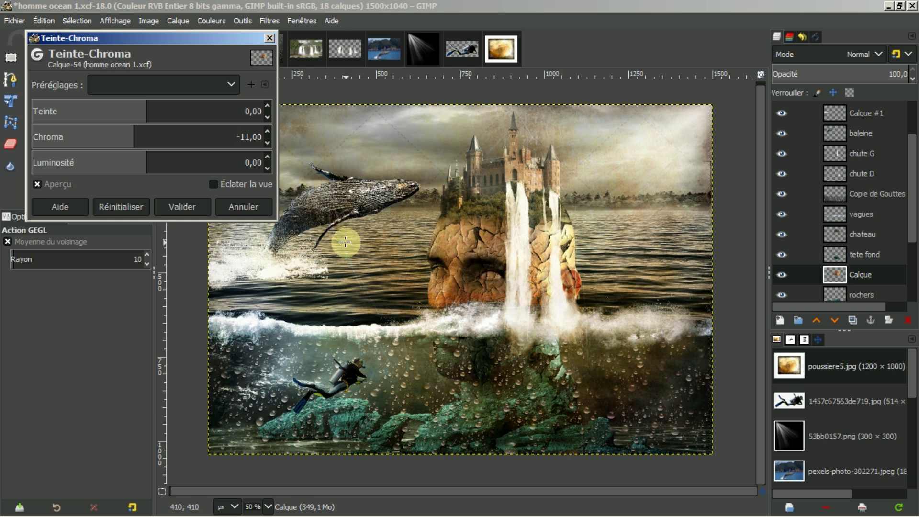
left_click(178, 206)
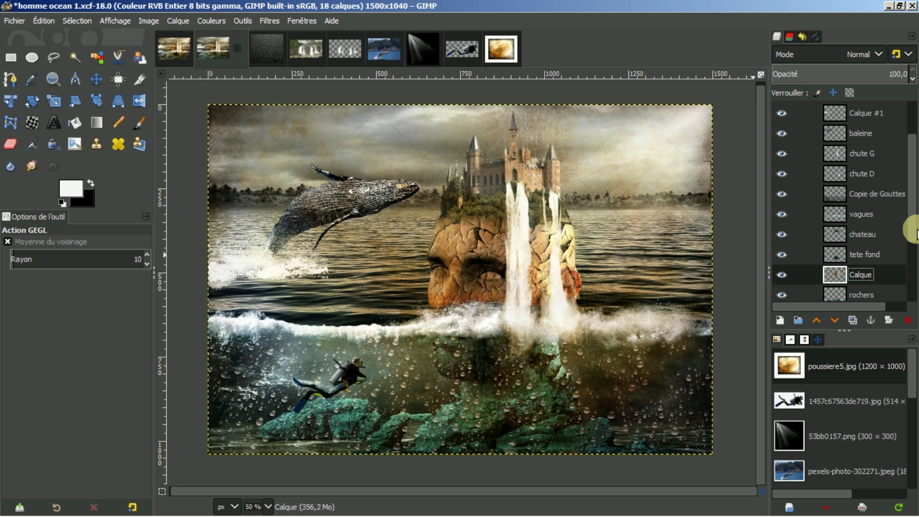
- Repeat the last Teinte-Chroma adjustment on the tete vagues layer
left_click_drag(911, 227, 909, 292)
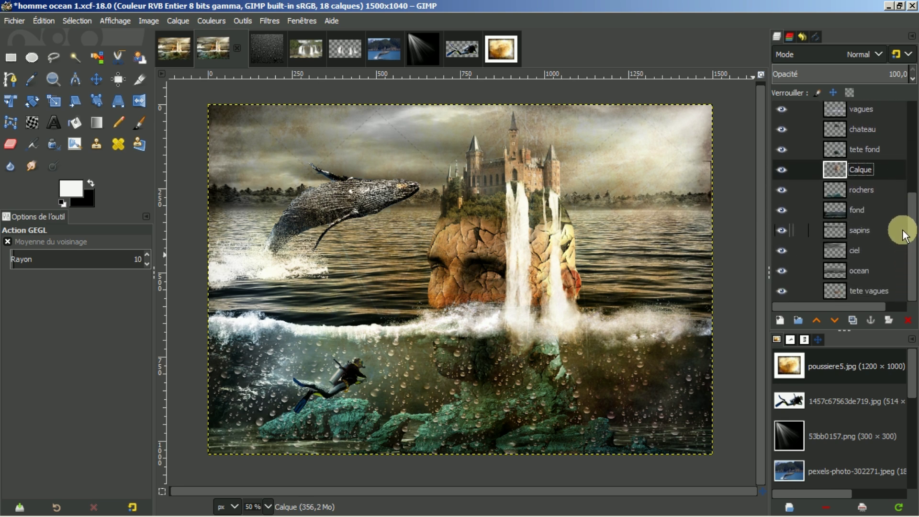
left_click(831, 291)
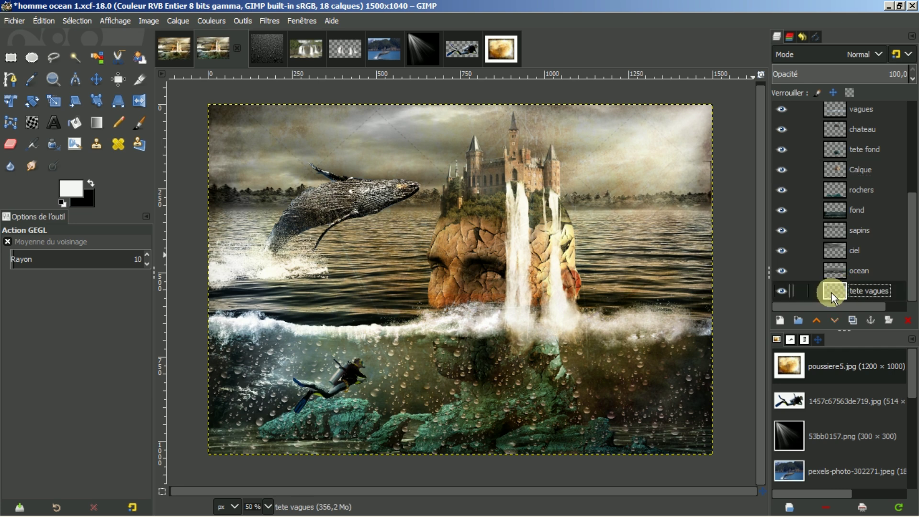
left_click(781, 291)
left_click(269, 21)
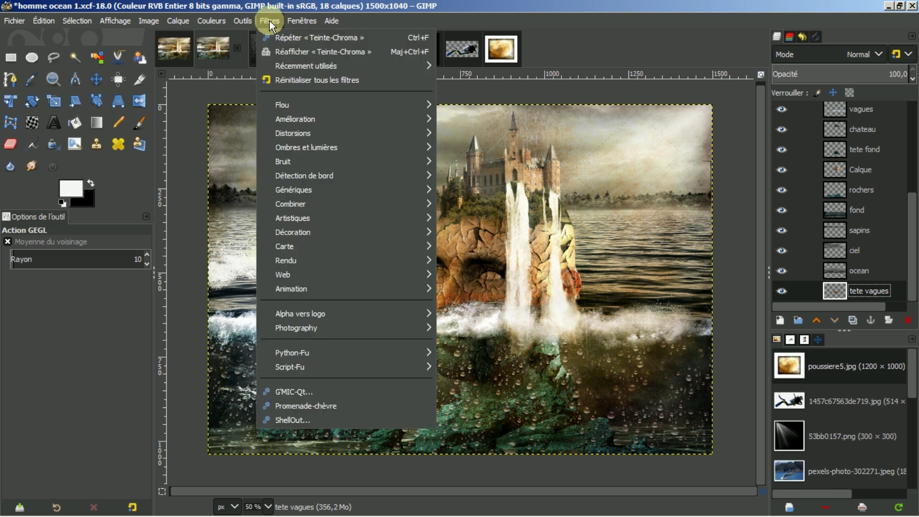
left_click(288, 37)
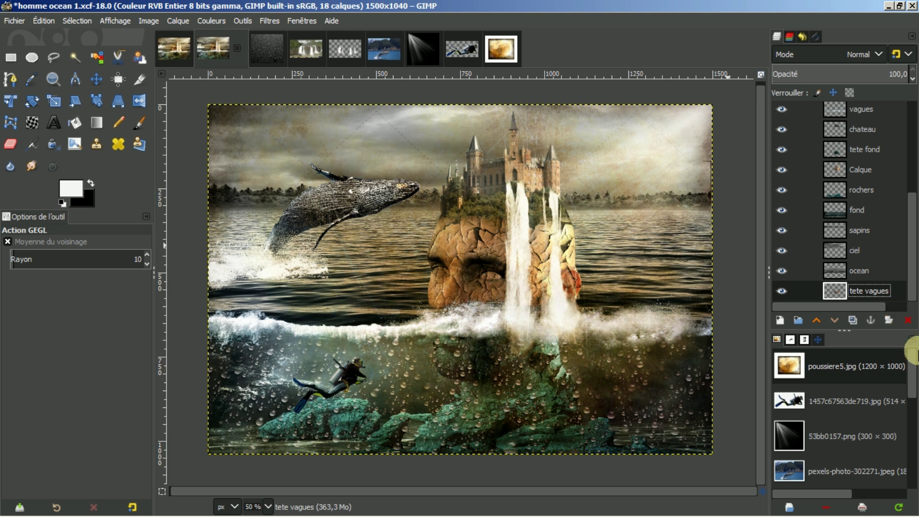
- Add a transparent 1500 x 1040 px layer above the texture layer and set its blend mode to Lumière douce
left_click(867, 115)
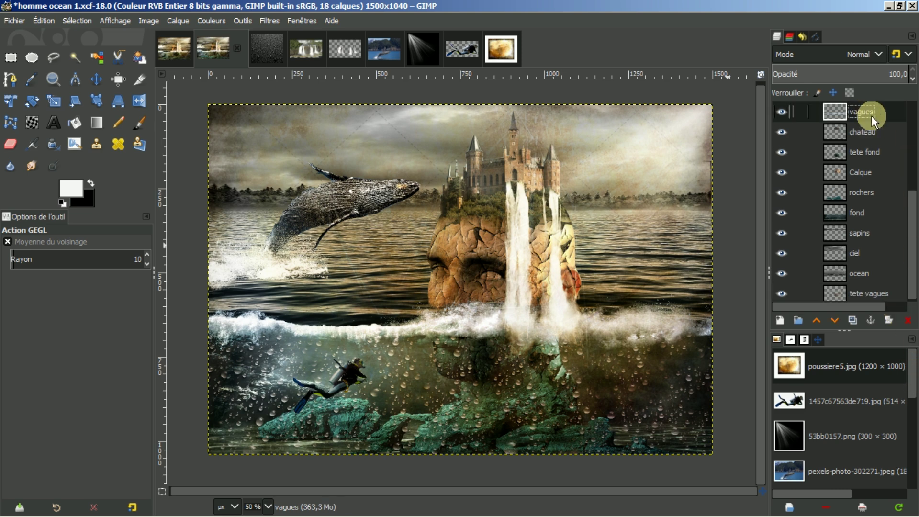
left_click_drag(912, 211, 912, 108)
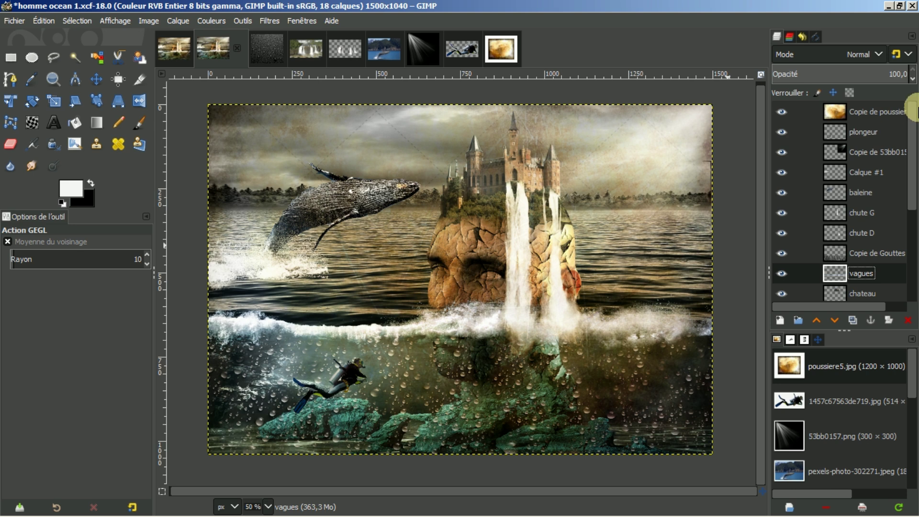
left_click(862, 114)
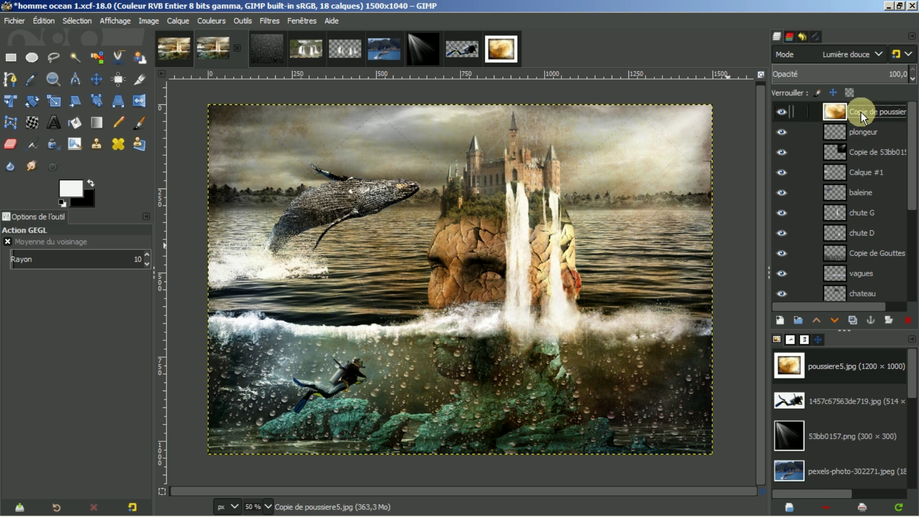
left_click(779, 320)
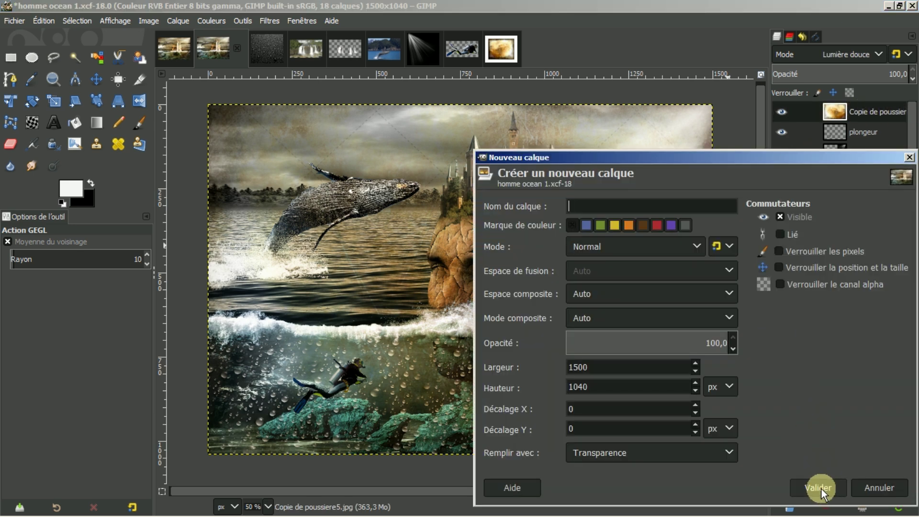
left_click(821, 488)
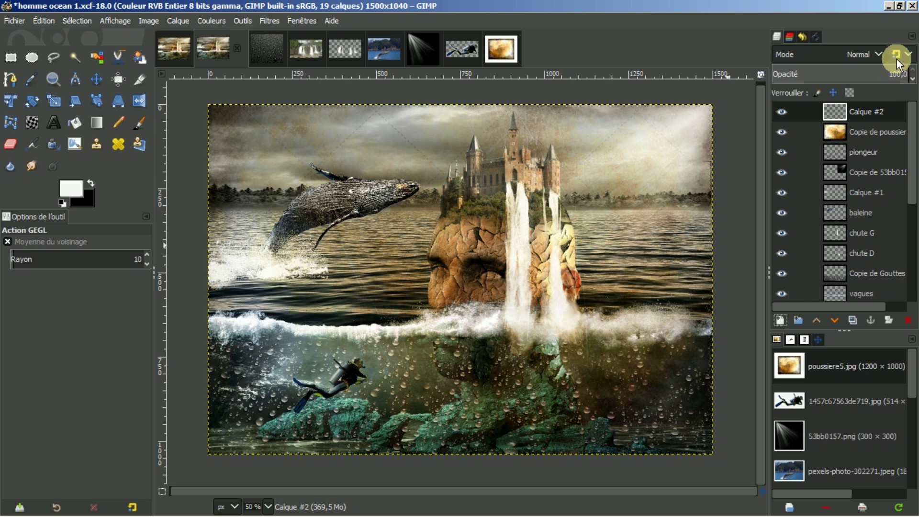
left_click(880, 53)
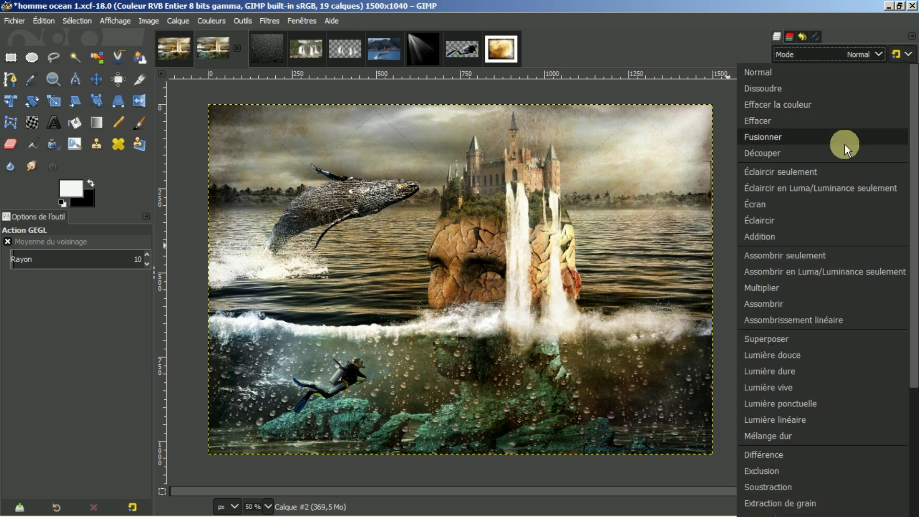
left_click(788, 354)
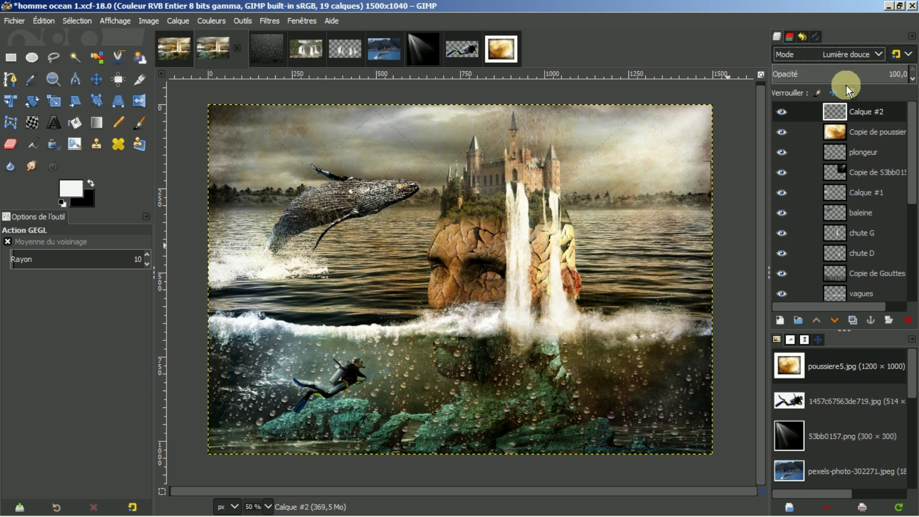
- Lower the opacity of the empty Lumière douce layer Calque #2 to 25 and fill the whole layer with orange ffaa00
left_click(812, 72)
left_click_drag(812, 72, 806, 67)
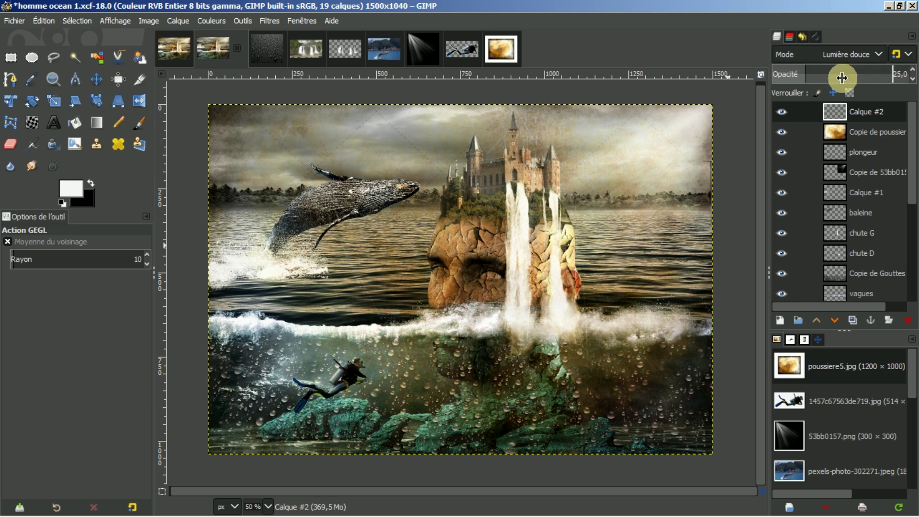
left_click(864, 109)
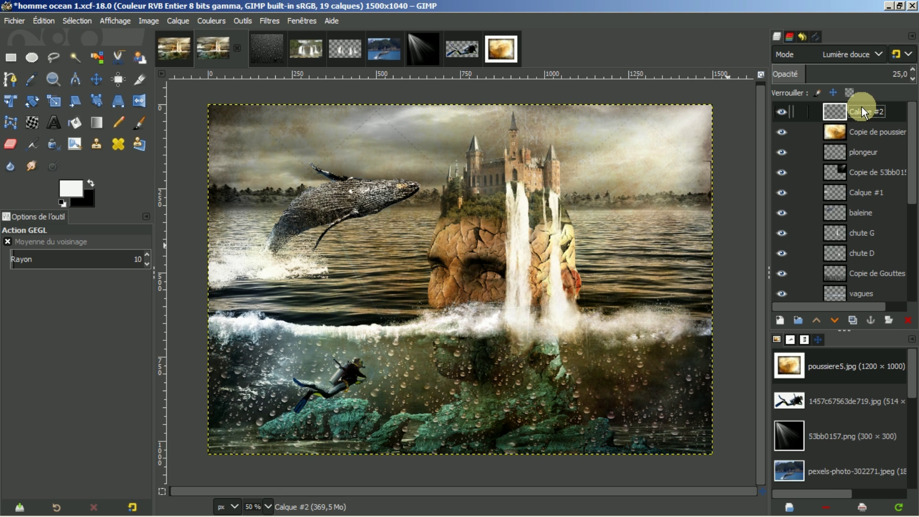
left_click(75, 124)
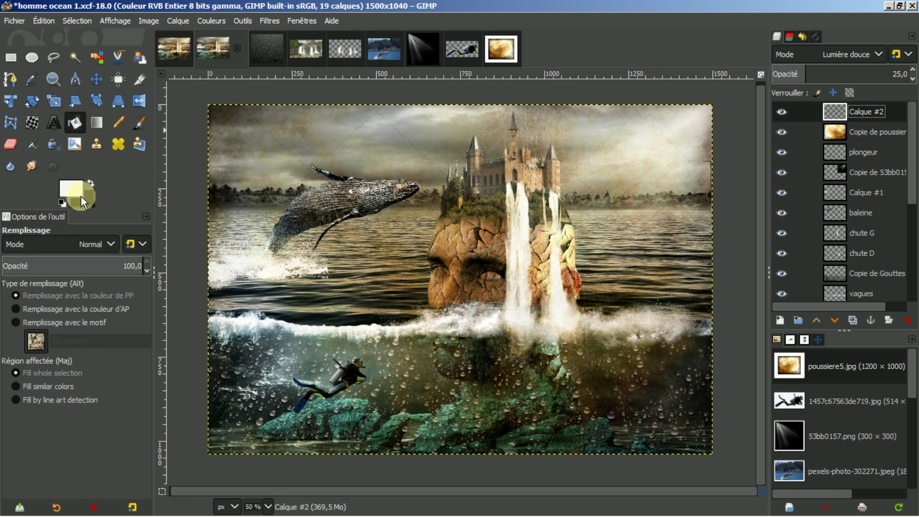
left_click(77, 189)
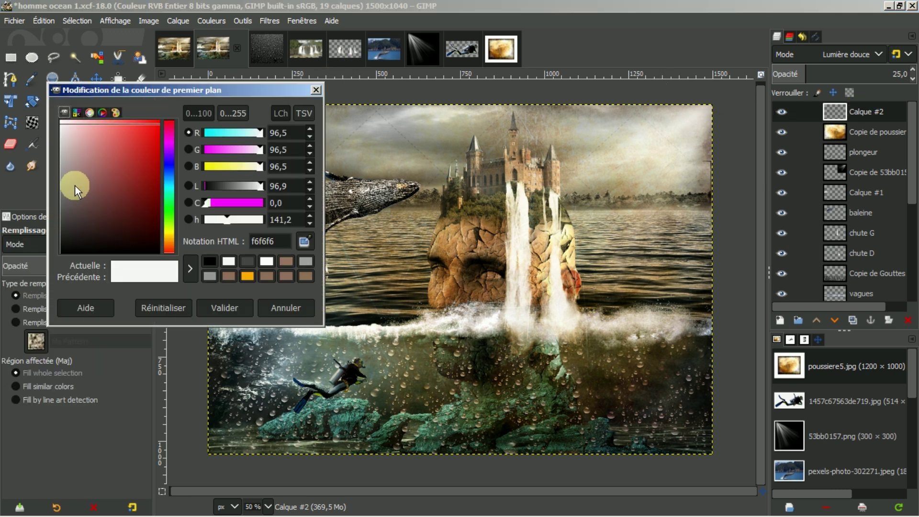
left_click(243, 274)
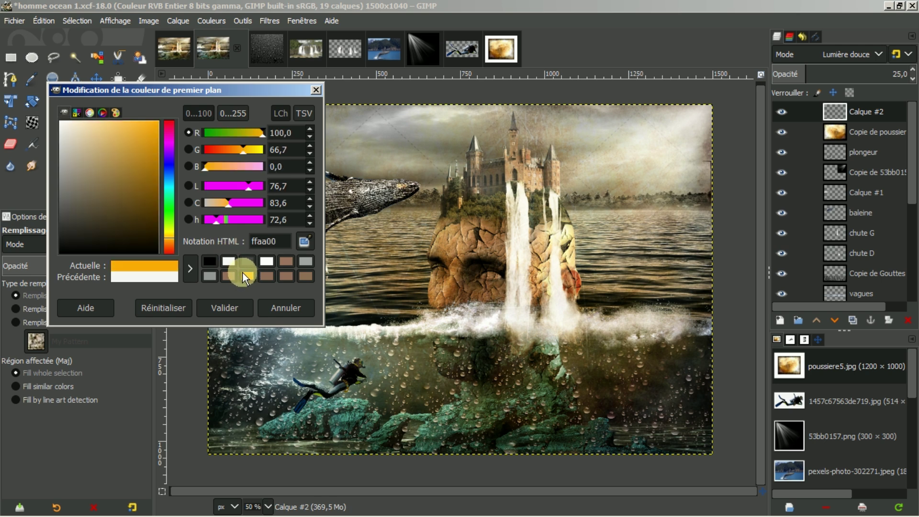
left_click(222, 309)
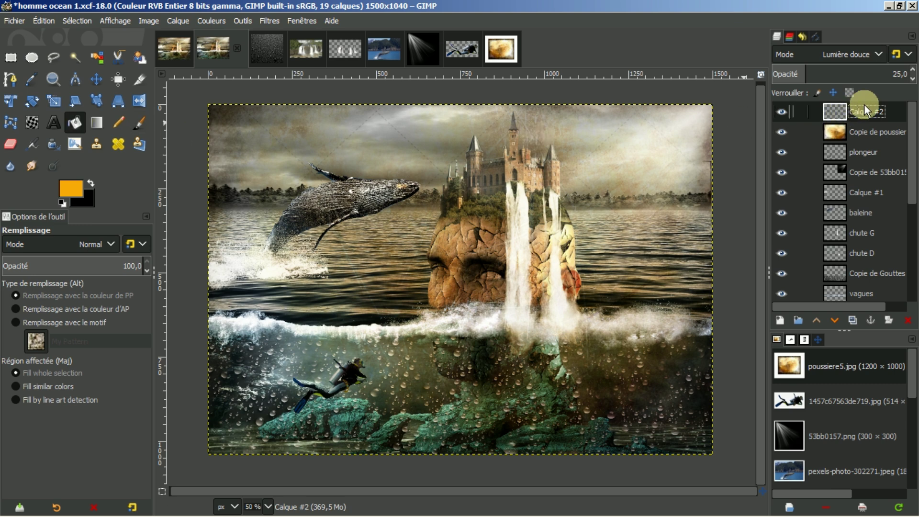
left_click(661, 224)
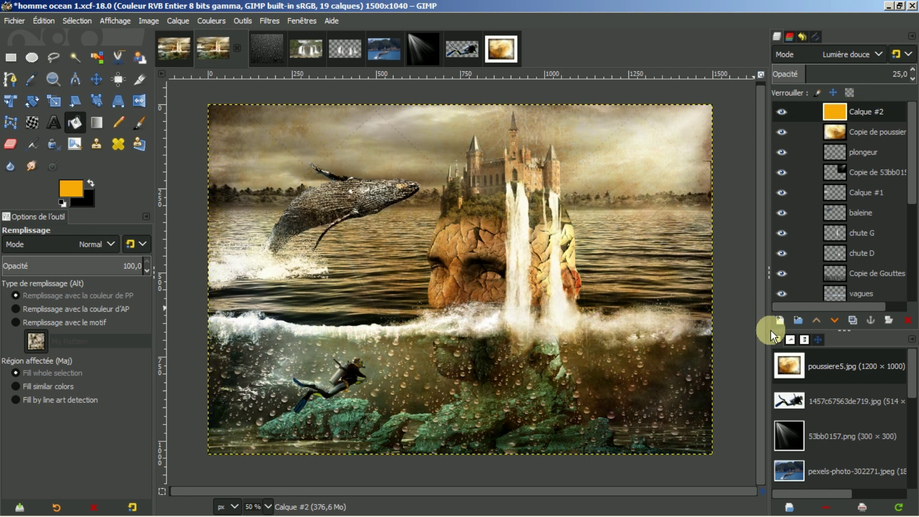
- Compare the montage with ocean4.jpg and darken the rochers layer with Courbes, bending the Valeur curve at input 148 to output 112
left_click(178, 52)
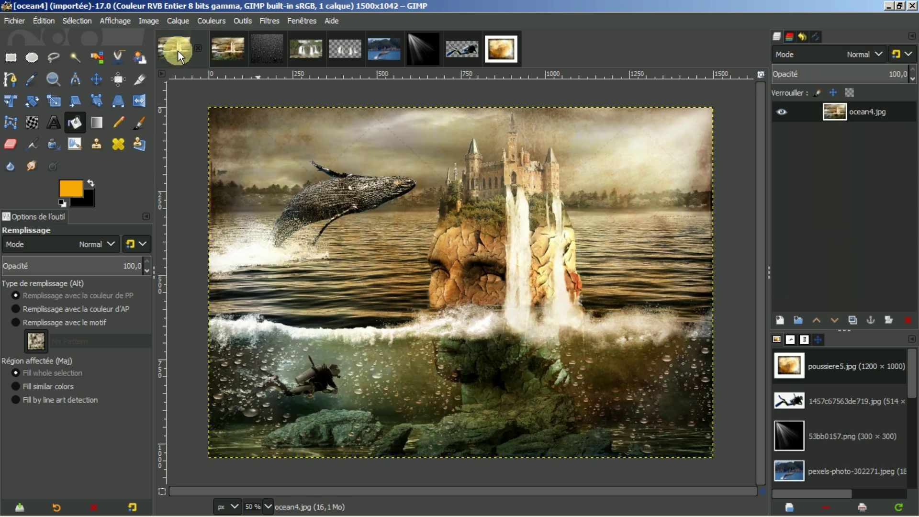
left_click(231, 43)
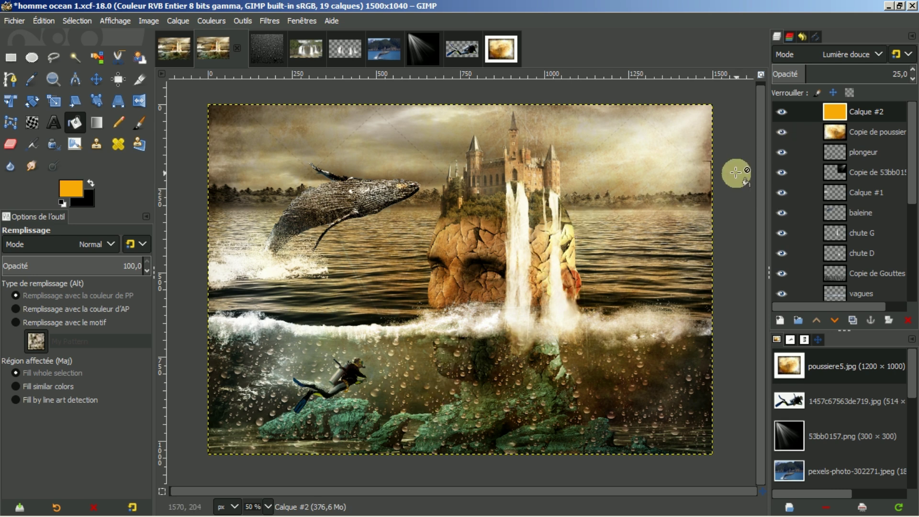
left_click_drag(912, 165, 911, 331)
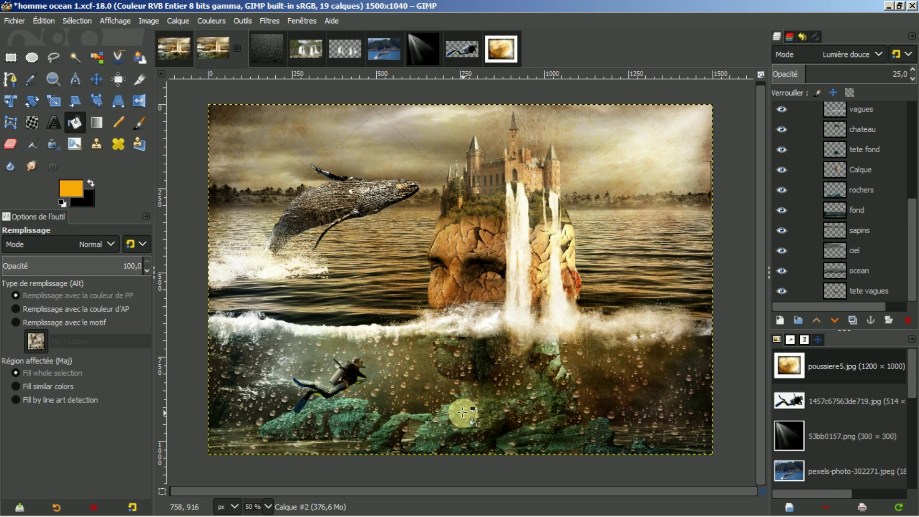
left_click(831, 195)
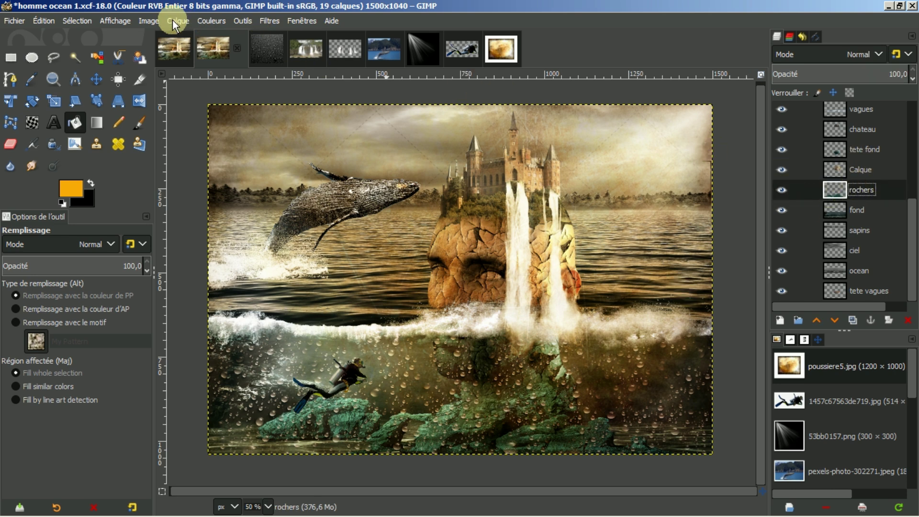
left_click(208, 22)
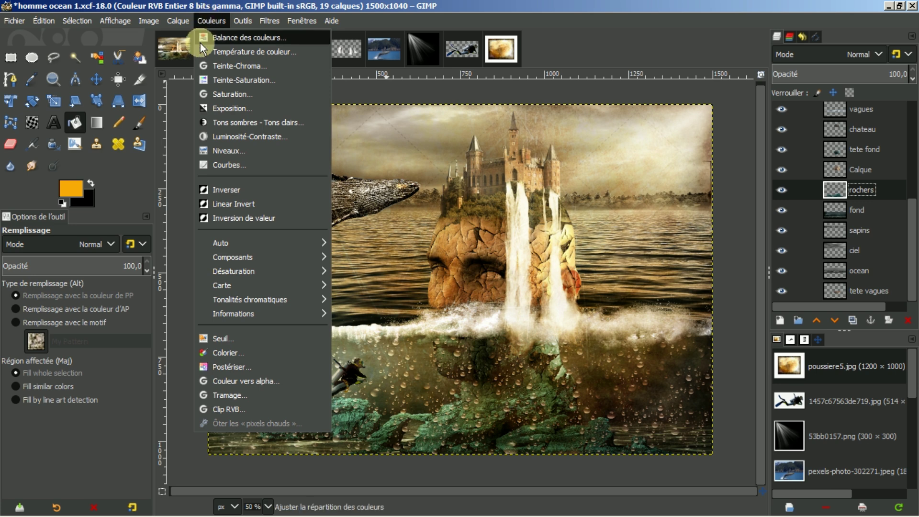
left_click(220, 166)
left_click_drag(148, 207, 163, 220)
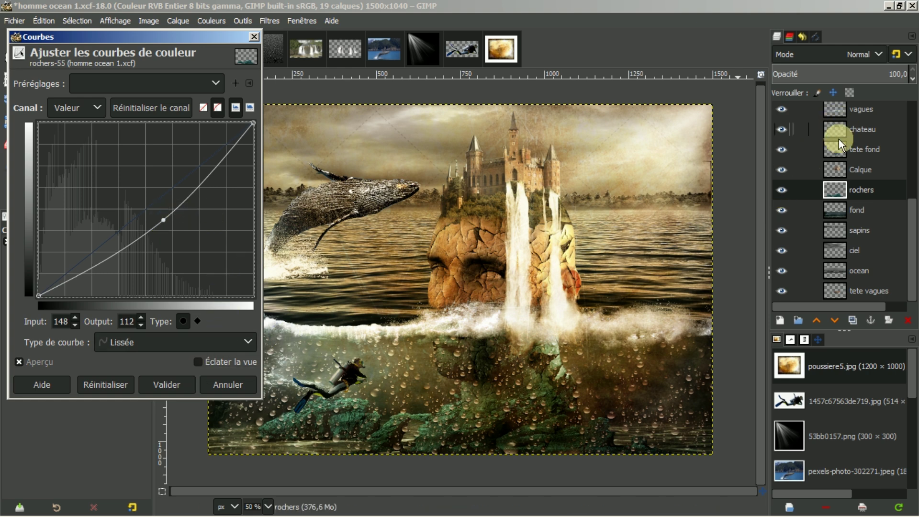
left_click(176, 380)
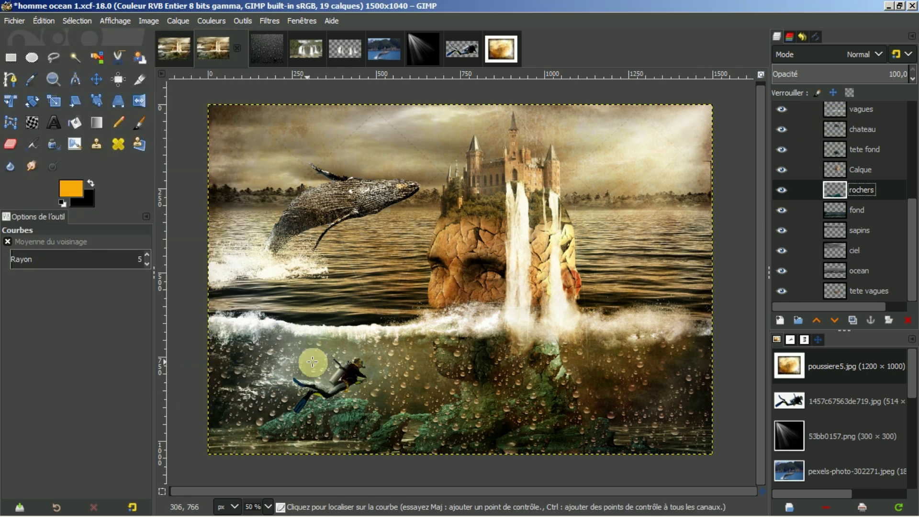